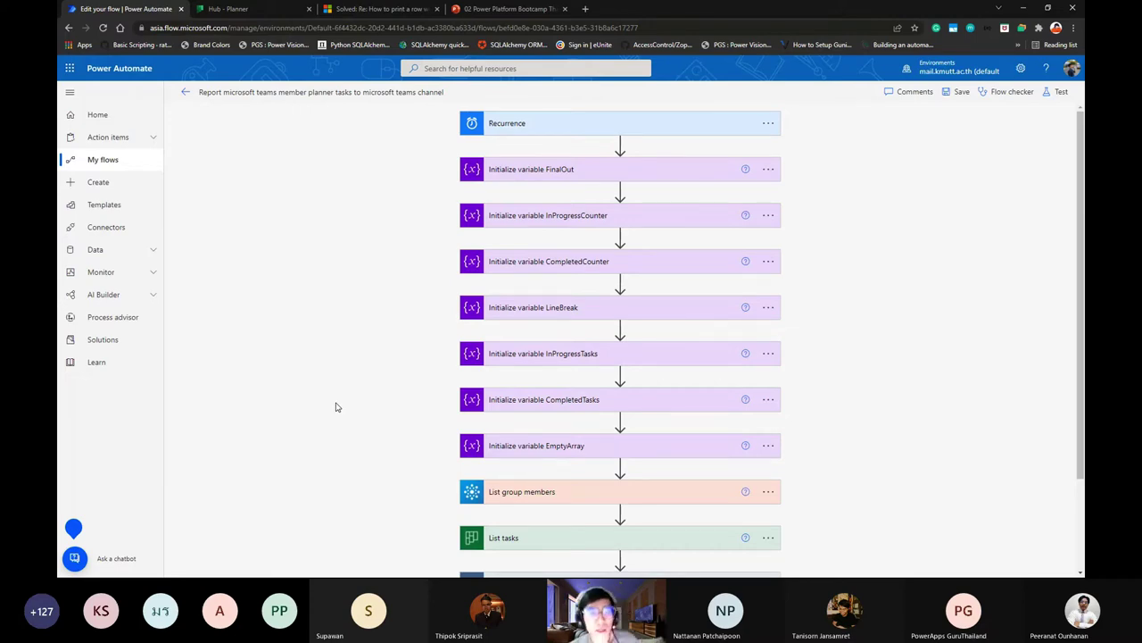
Switch to Microsoft Teams and start creating a new team of the type Other.
{"action": "key", "text": "alt+Tab"}
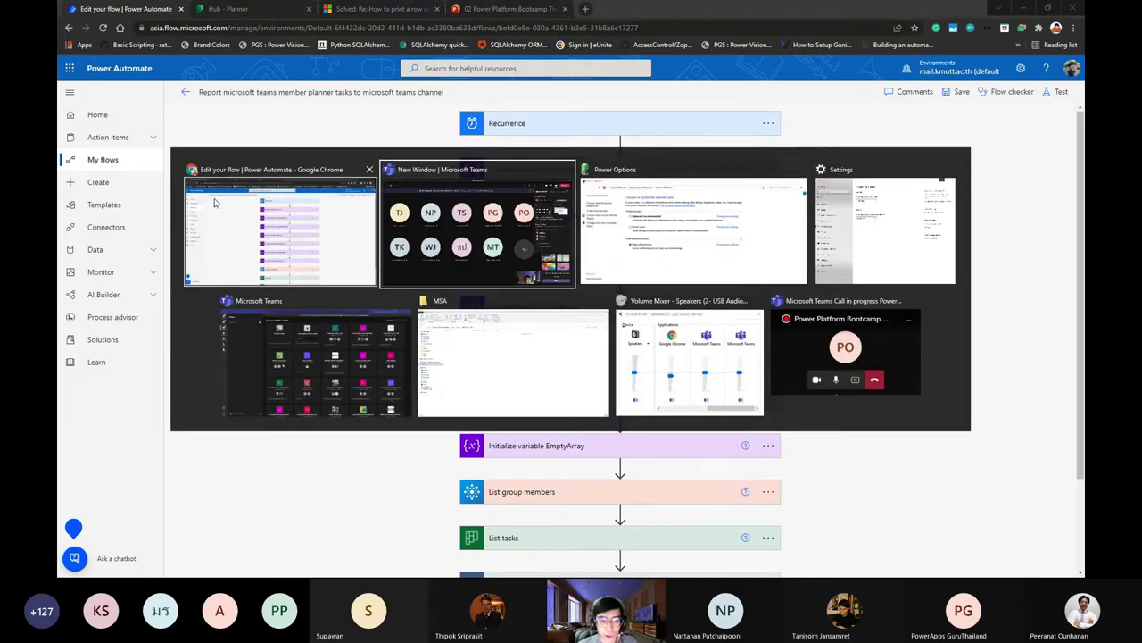
{"action": "left_click", "coordinate": [308, 361]}
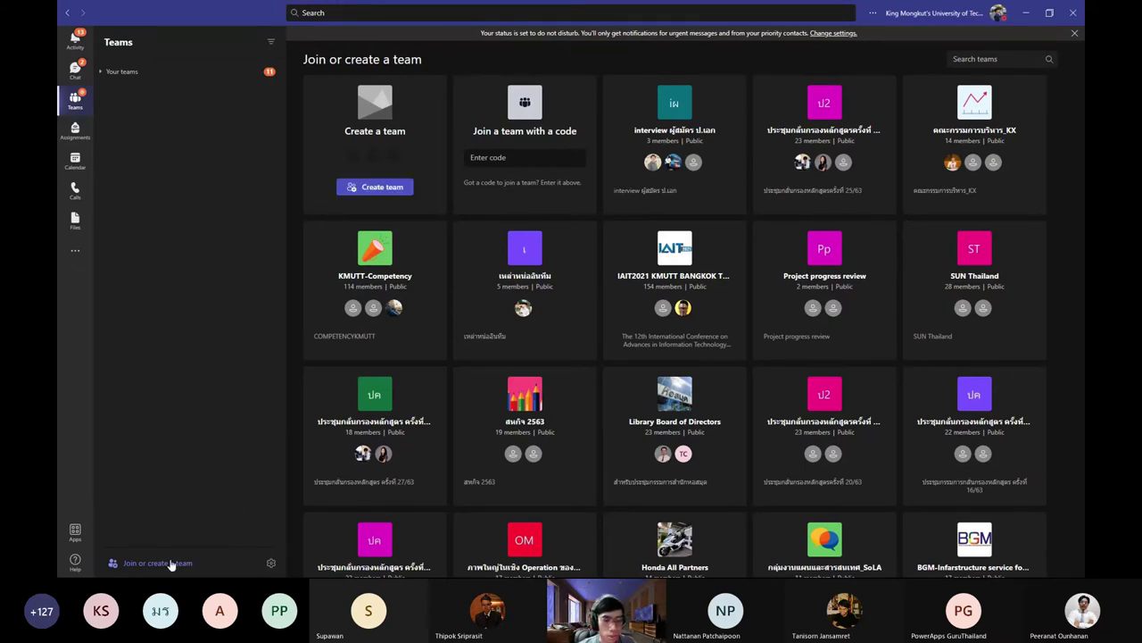
{"action": "left_click", "coordinate": [381, 189]}
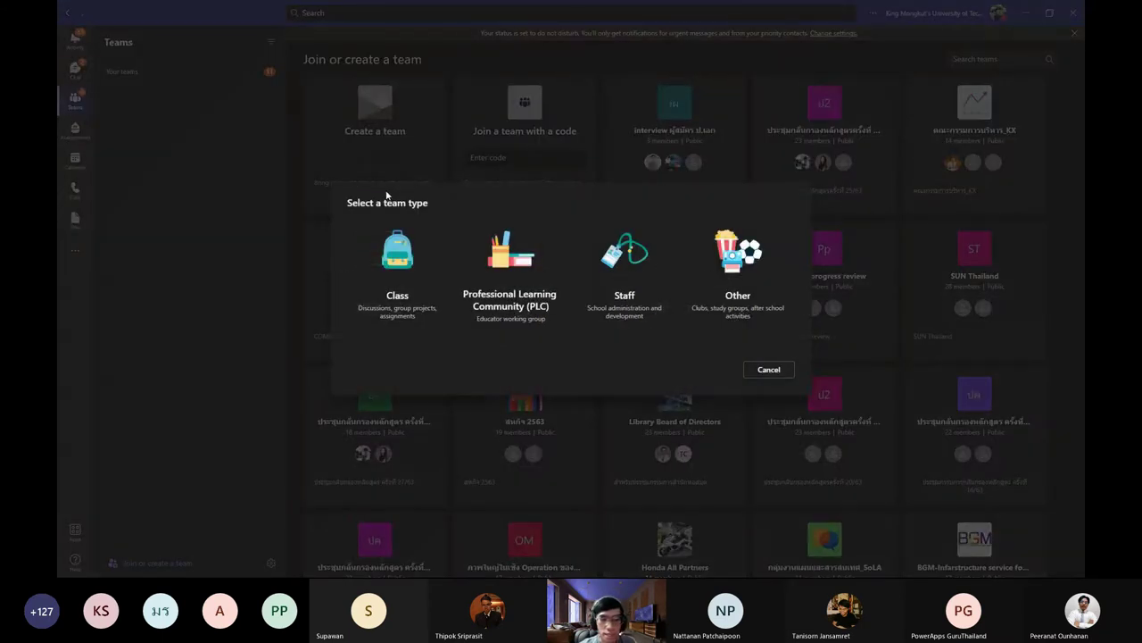
{"action": "left_click", "coordinate": [765, 369]}
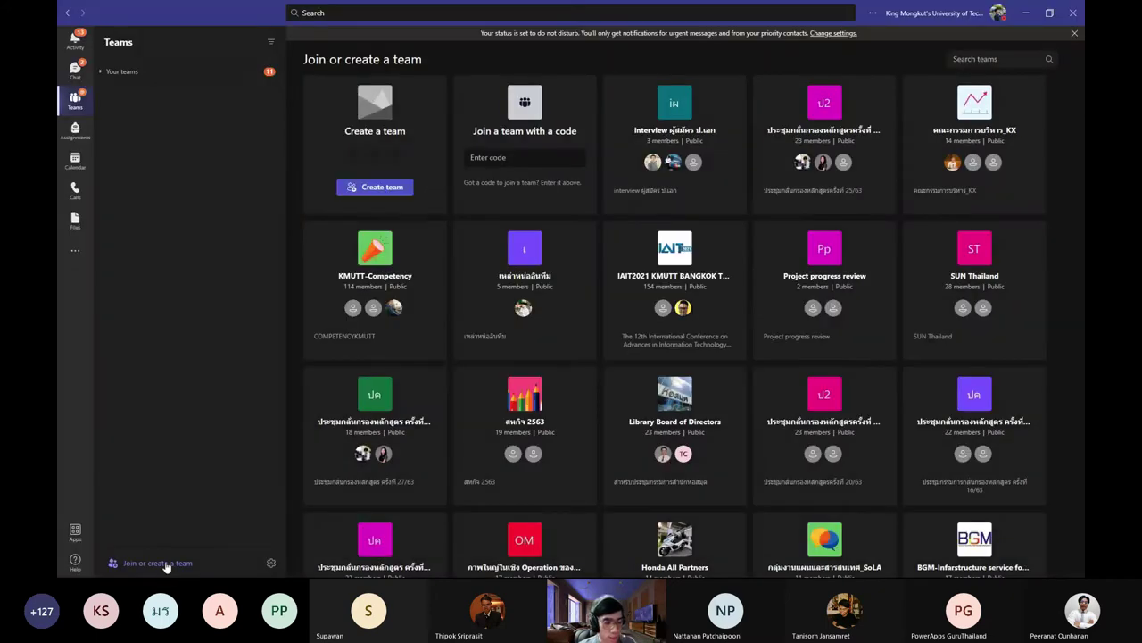
{"action": "left_click", "coordinate": [391, 189]}
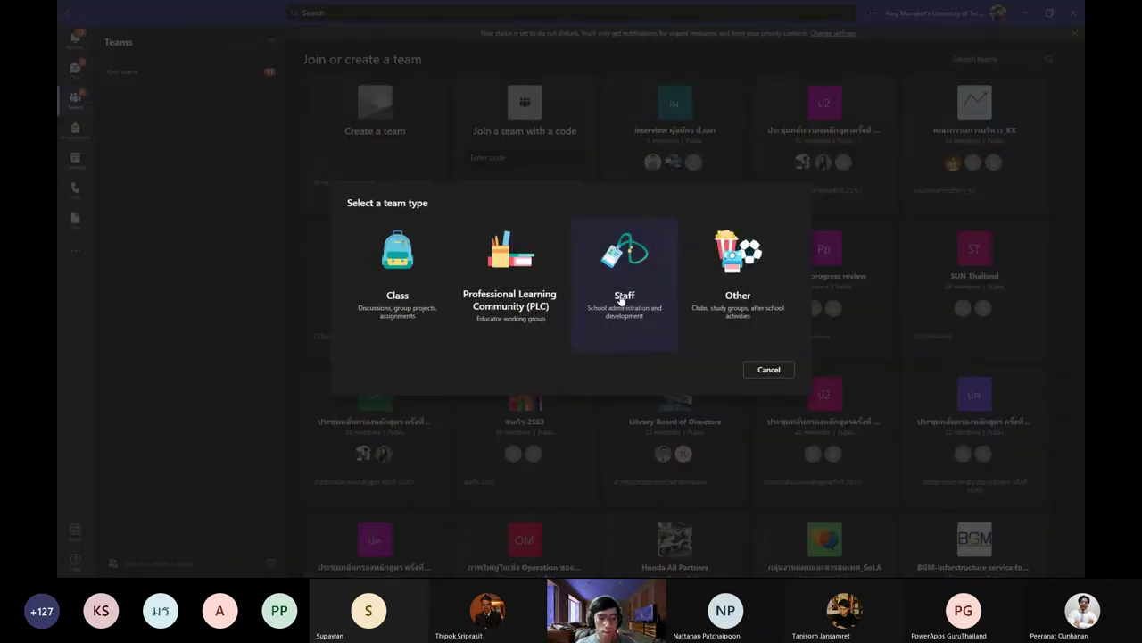
{"action": "left_click", "coordinate": [760, 281]}
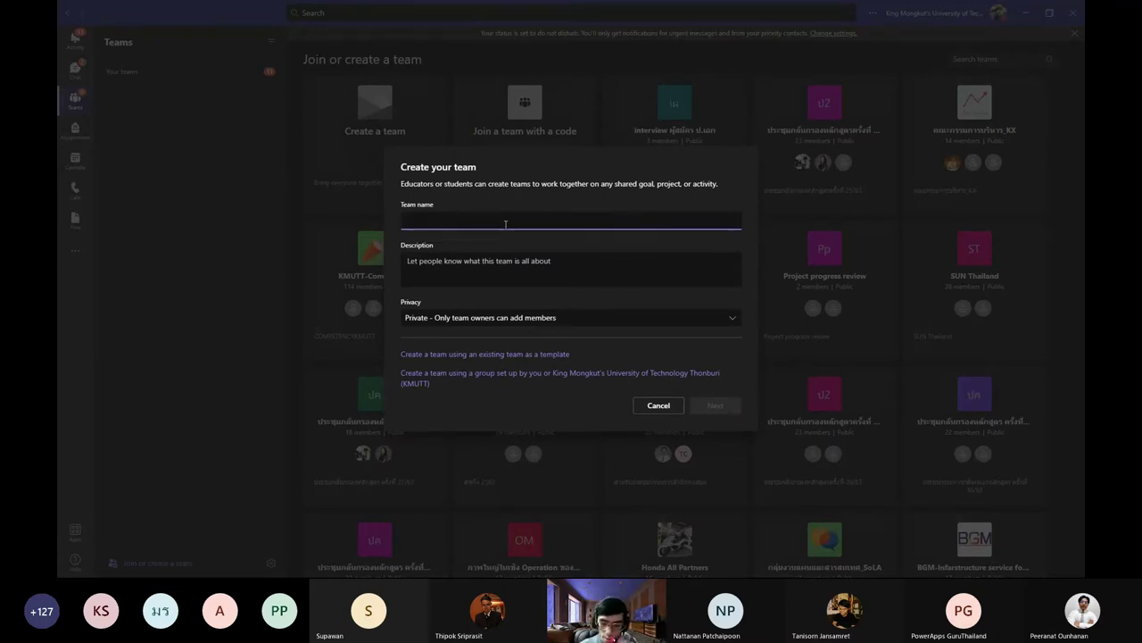
Name the new team "My test study group" and proceed to adding members.
{"action": "type", "text": "My te"}
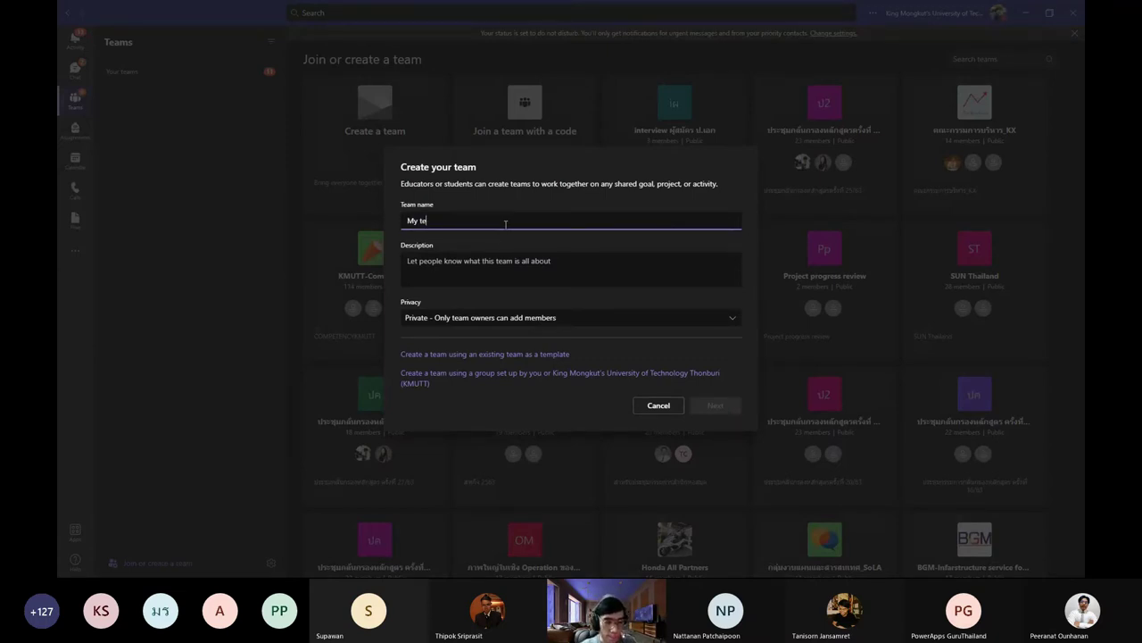
{"action": "type", "text": "st study group"}
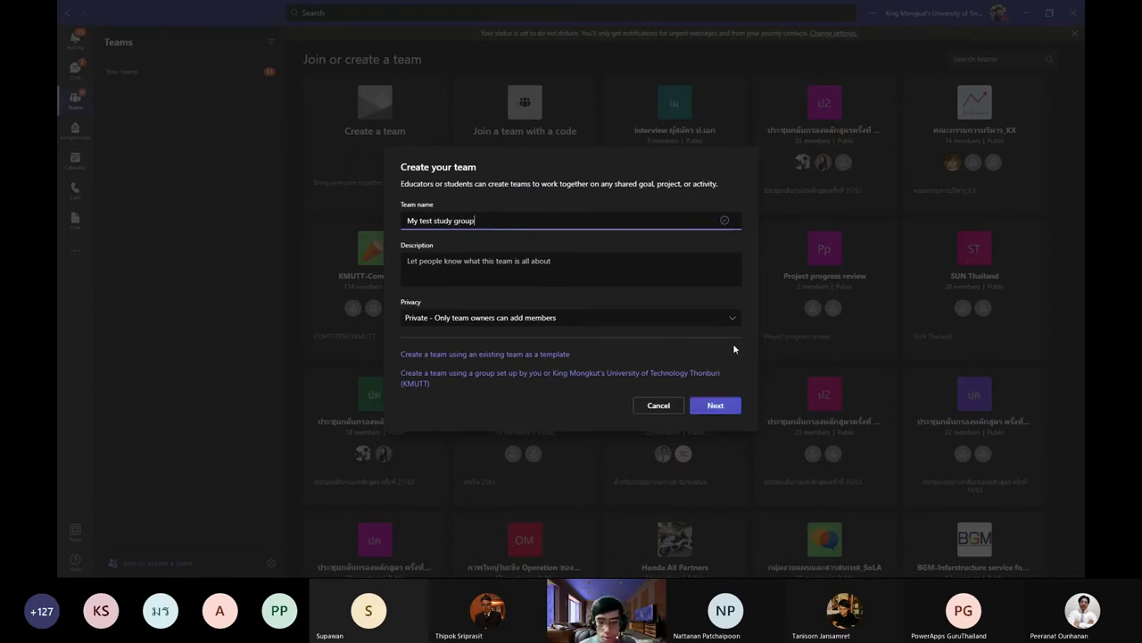
{"action": "right_click", "coordinate": [614, 250]}
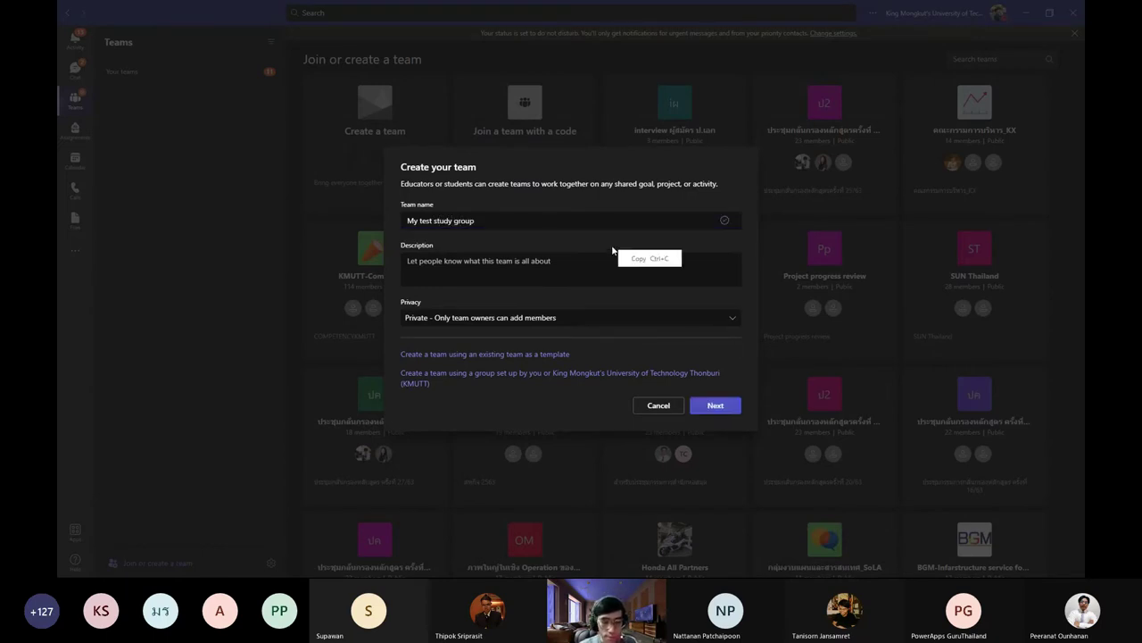
{"action": "left_click", "coordinate": [729, 408]}
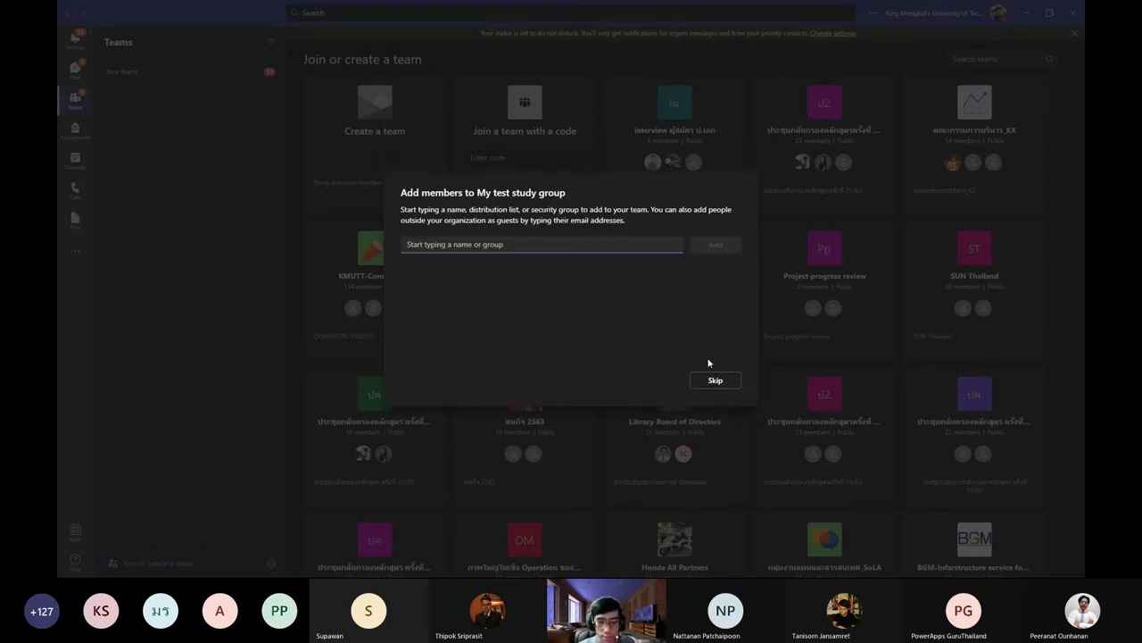
Skip adding members and expand the list of your teams to reach My test study group.
{"action": "left_click", "coordinate": [589, 314]}
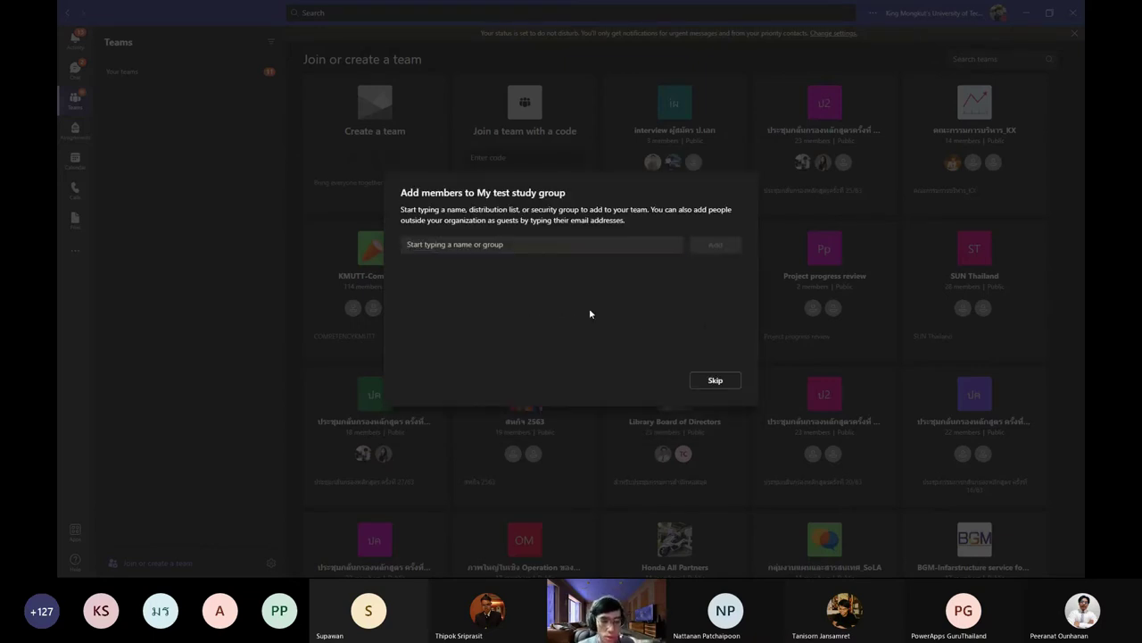
{"action": "right_click", "coordinate": [496, 278]}
{"action": "right_click", "coordinate": [595, 227]}
{"action": "left_click", "coordinate": [566, 222]}
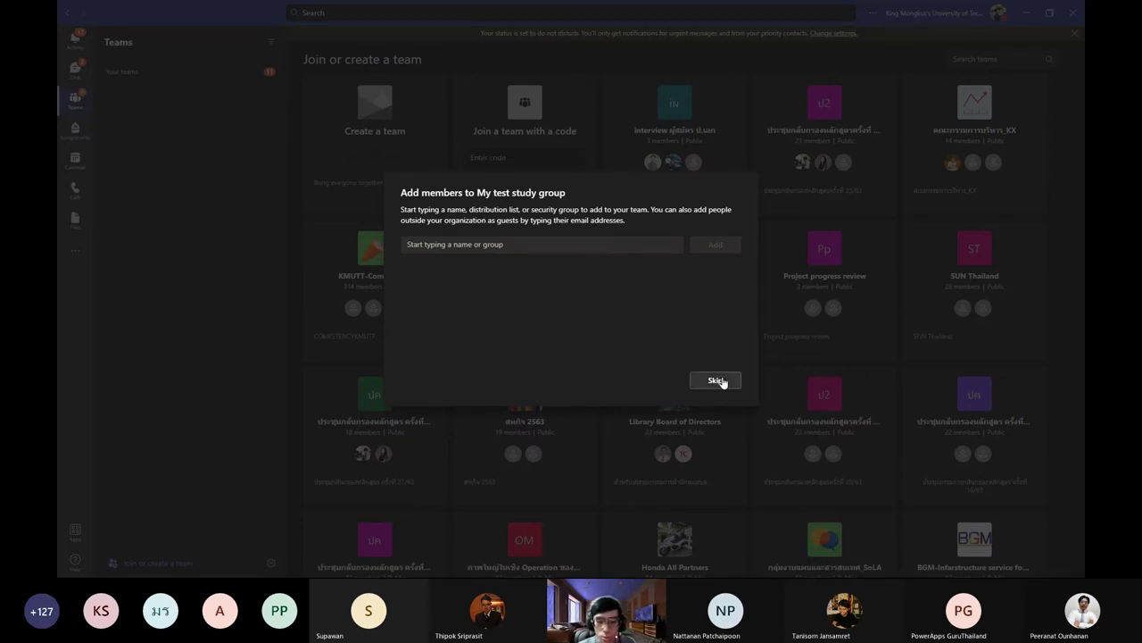
{"action": "left_click", "coordinate": [718, 382]}
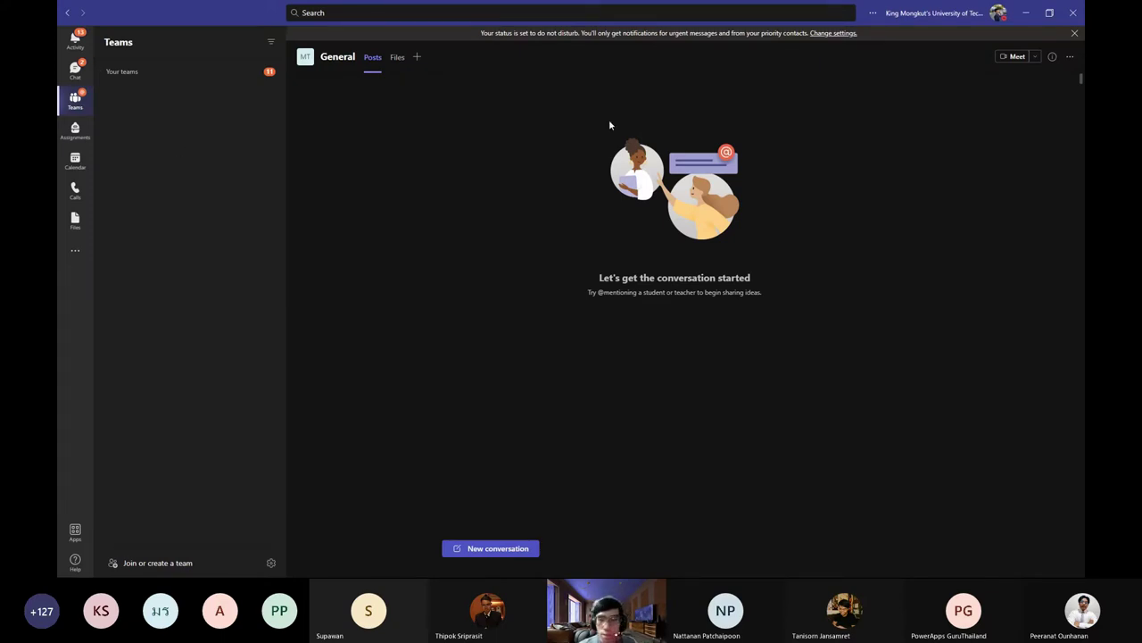
{"action": "left_click", "coordinate": [143, 75]}
{"action": "scroll", "coordinate": [184, 421], "scroll_direction": "down", "scroll_amount": 5}
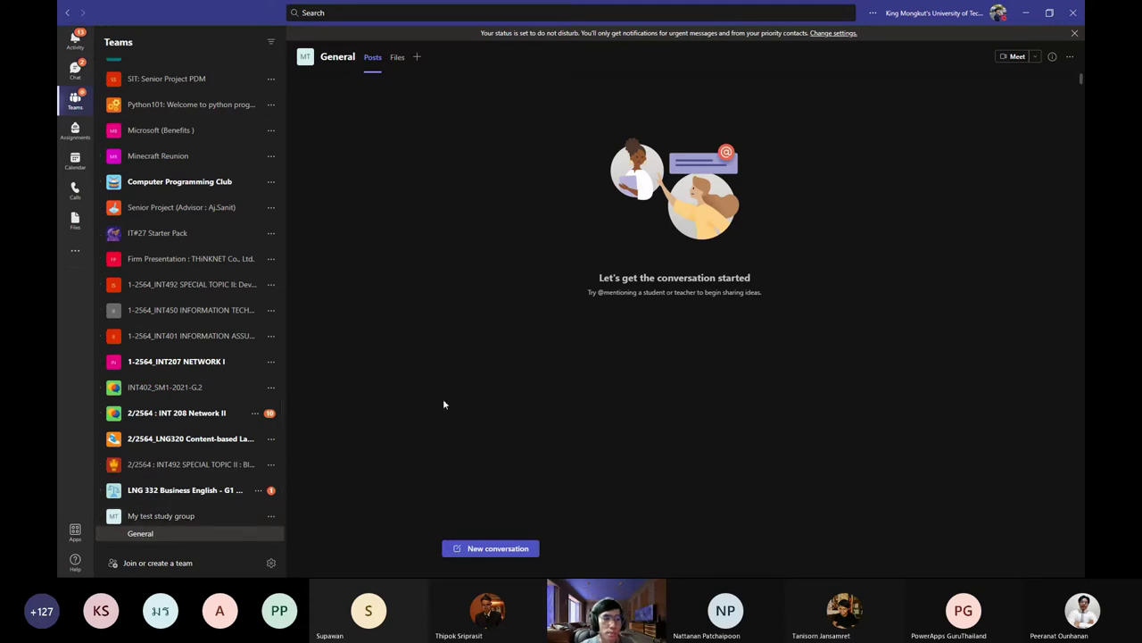
Switch to Planner in the browser and show the Planner hub.
{"action": "key", "text": "alt+Tab"}
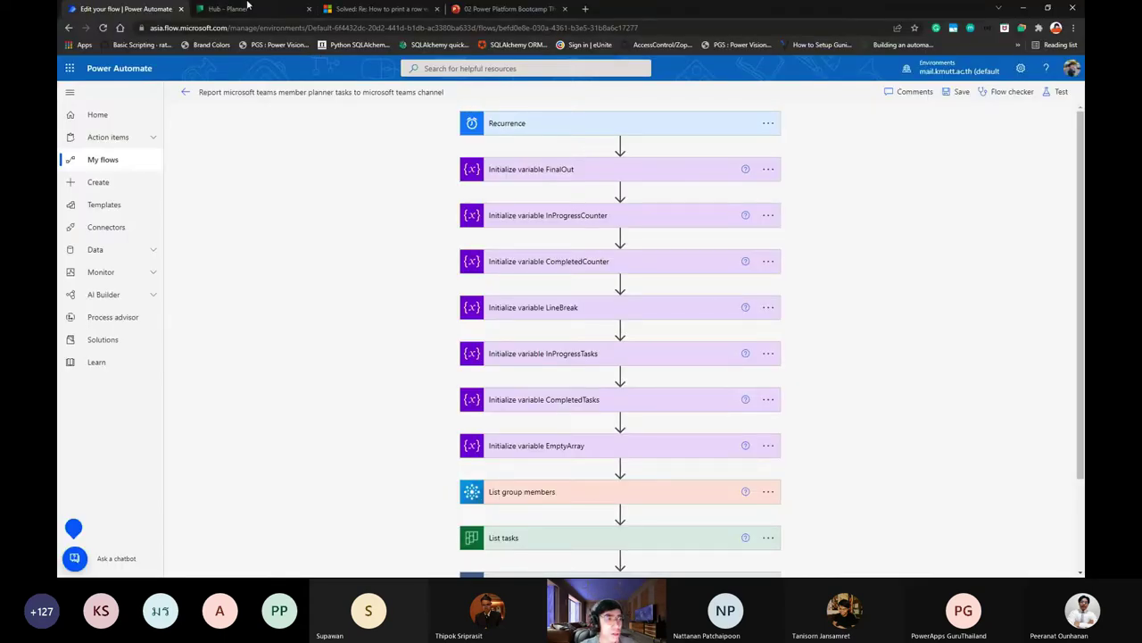
{"action": "left_click", "coordinate": [247, 8]}
{"action": "left_click", "coordinate": [284, 27]}
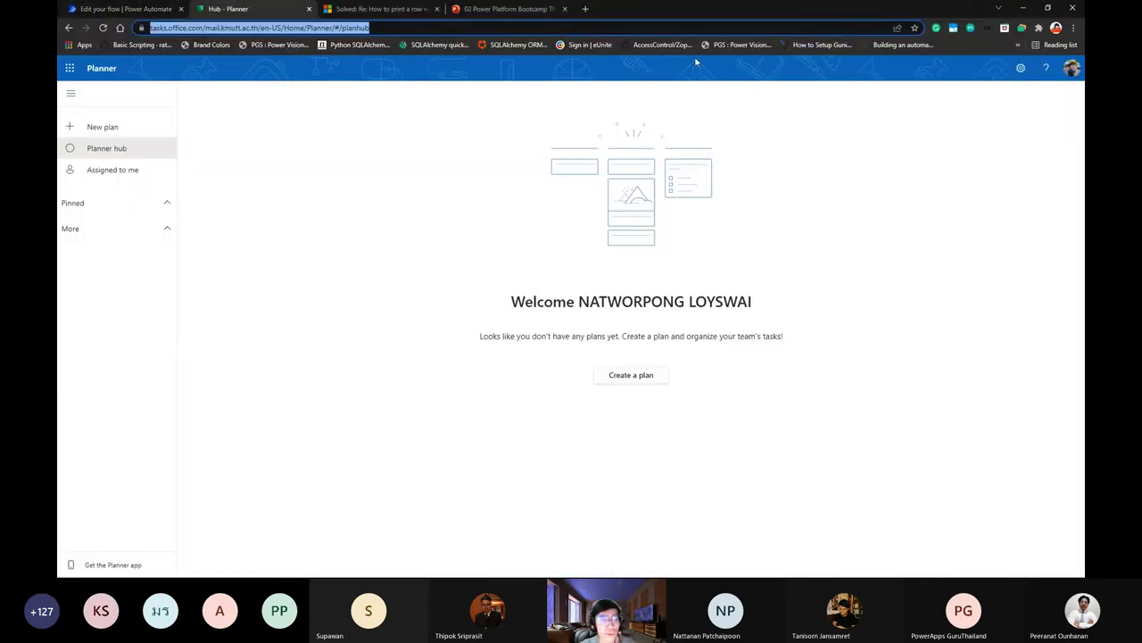
{"action": "left_click", "coordinate": [386, 173]}
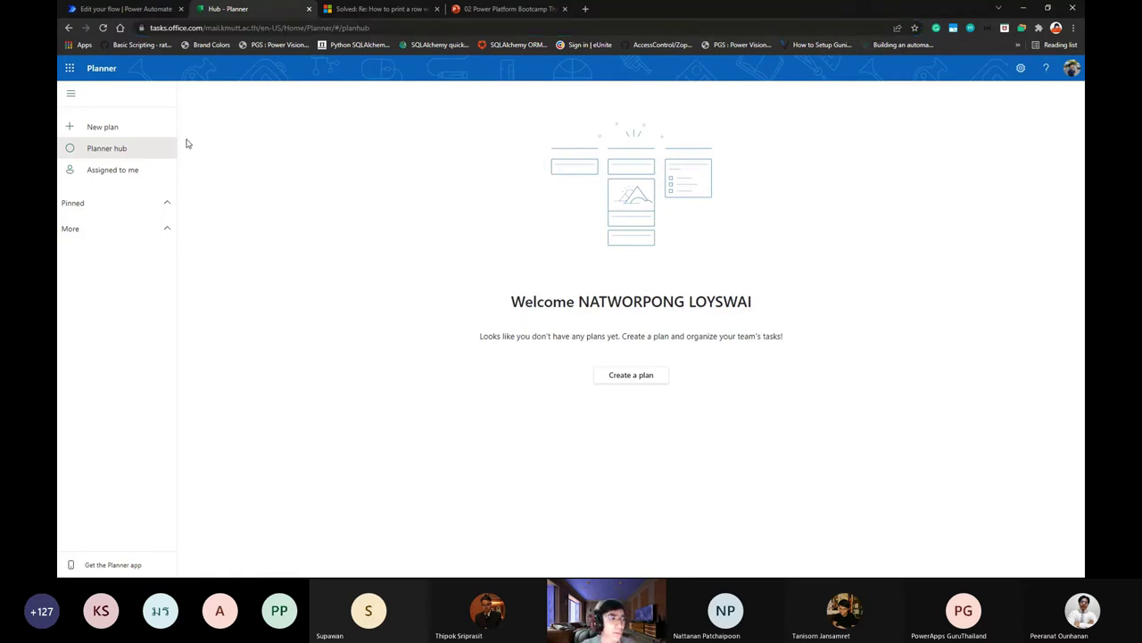
Create a new public plan named "My study group planner".
{"action": "left_click", "coordinate": [134, 134]}
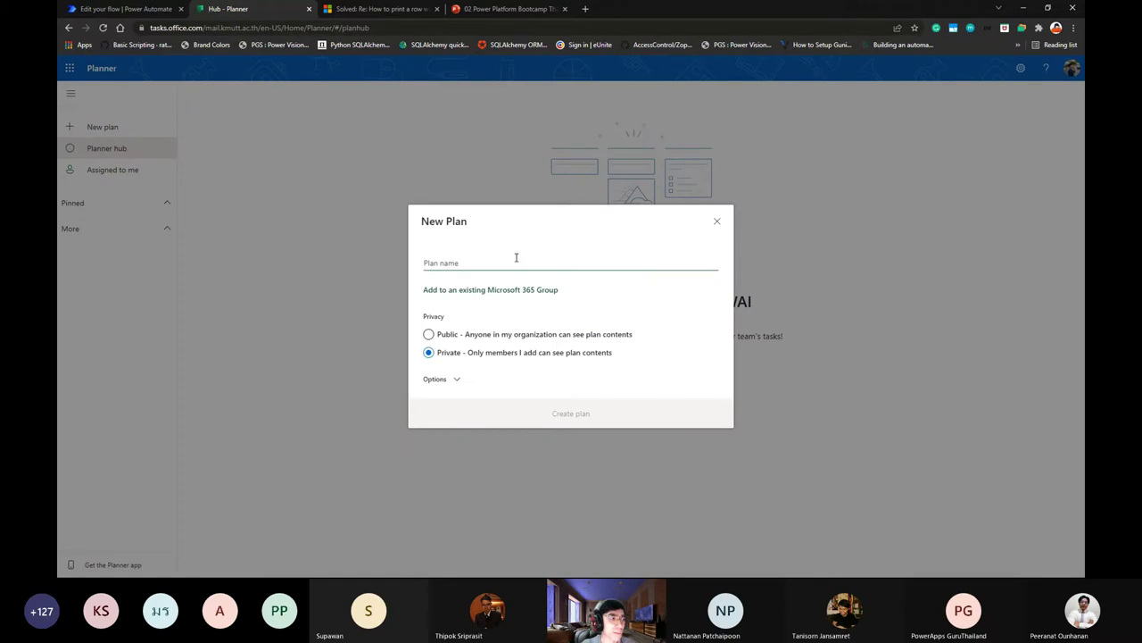
{"action": "left_click", "coordinate": [508, 335]}
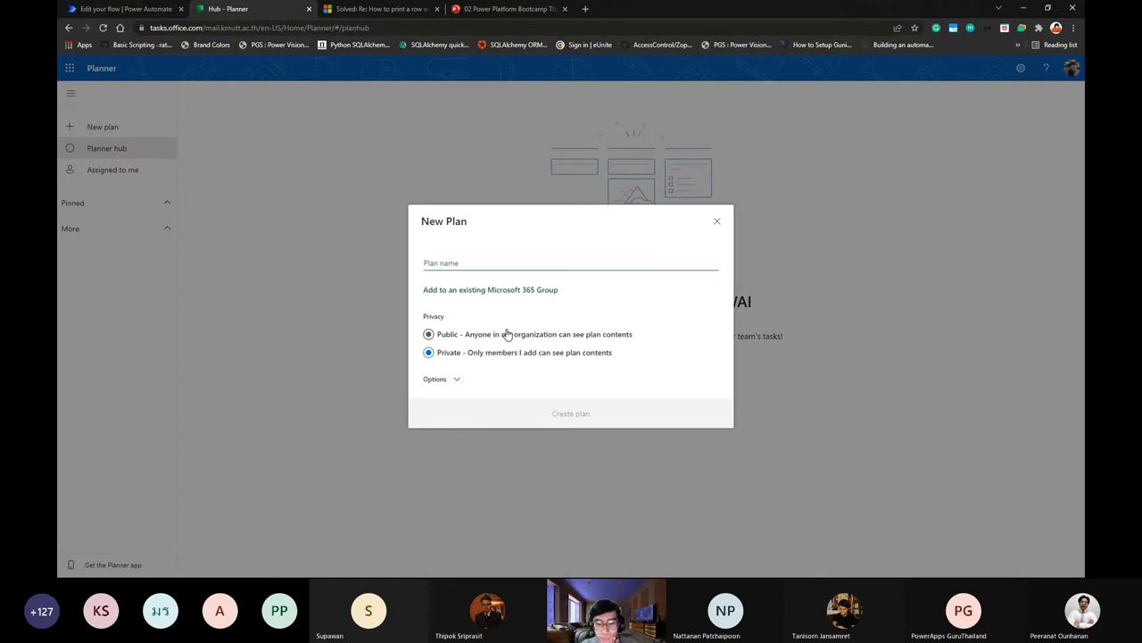
{"action": "left_click", "coordinate": [515, 253]}
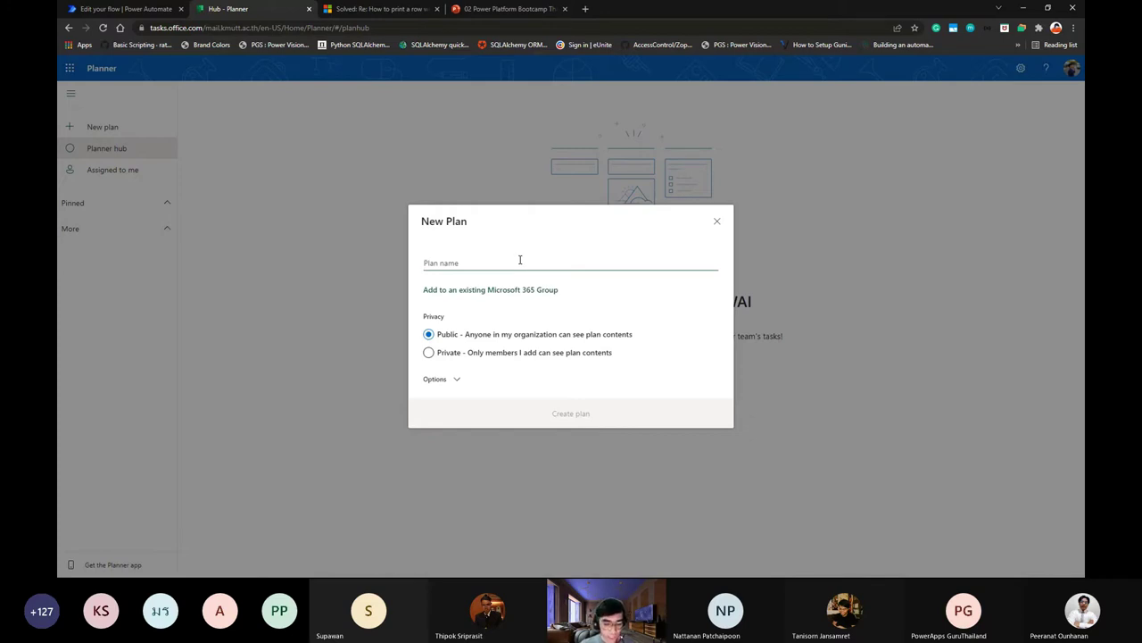
{"action": "type", "text": "My"}
{"action": "key", "text": "BackSpace"}
{"action": "key", "text": "BackSpace"}
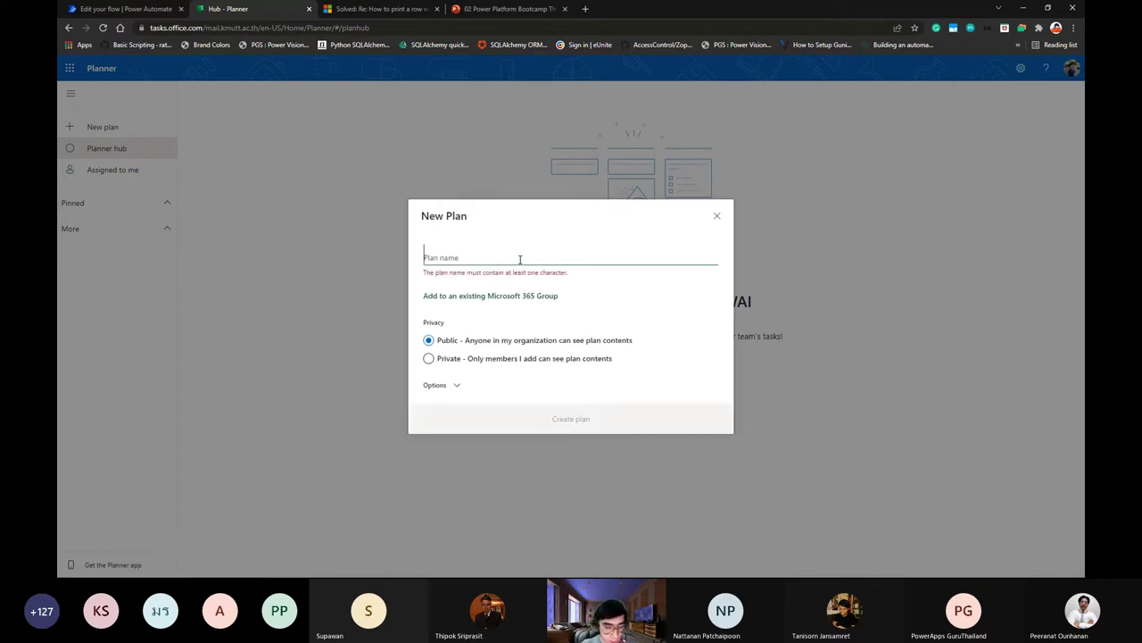
{"action": "type", "text": "My stud"}
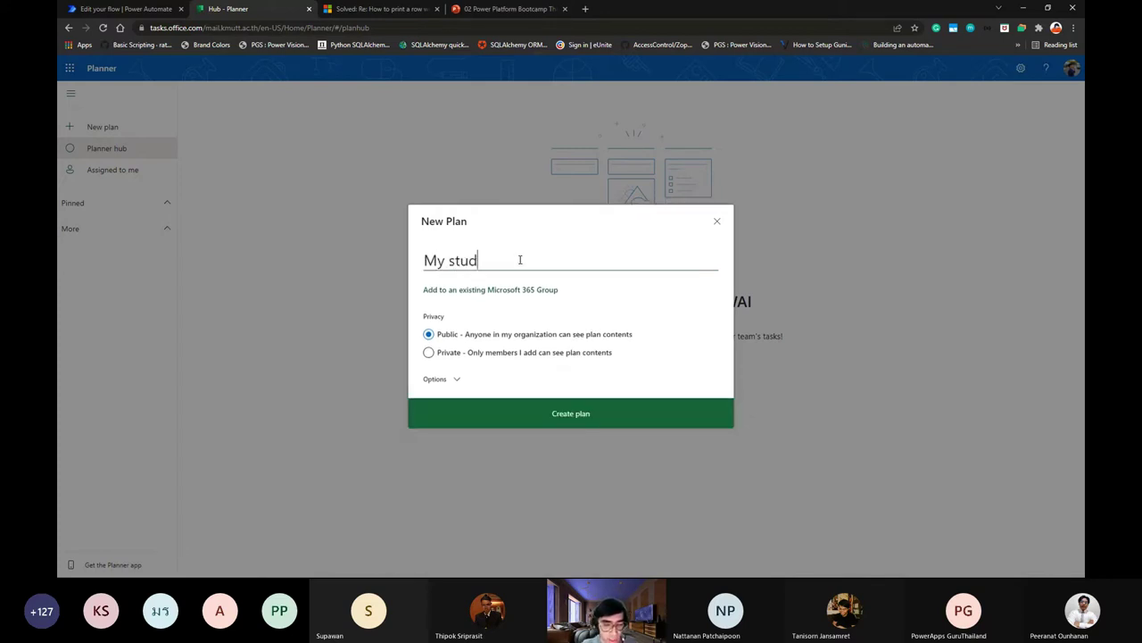
{"action": "type", "text": "y group planner"}
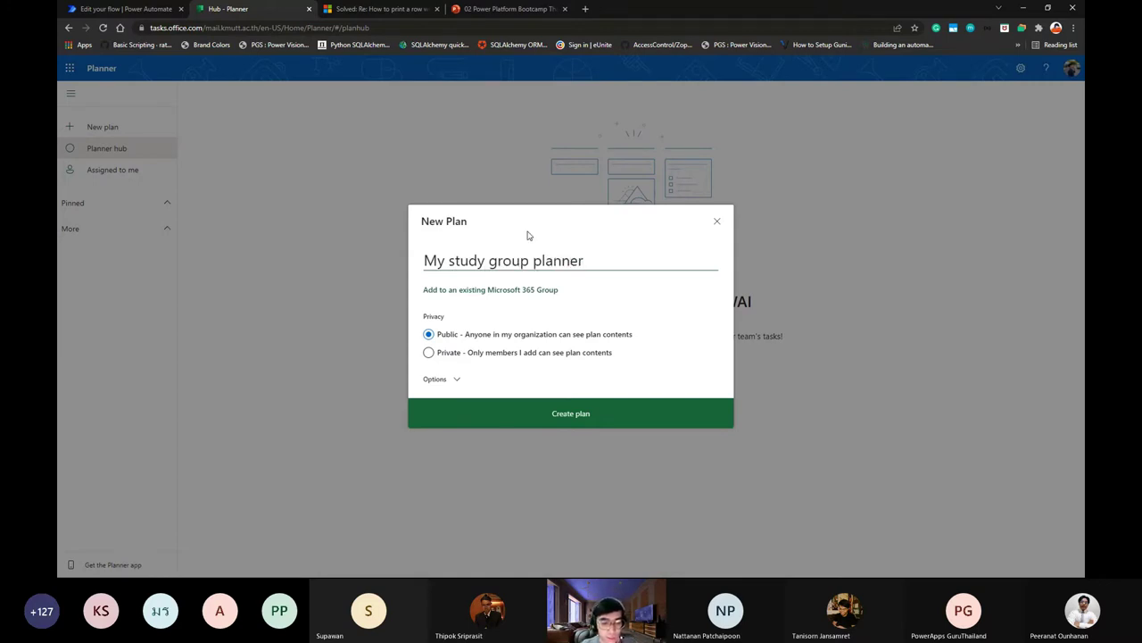
{"action": "left_click", "coordinate": [611, 415]}
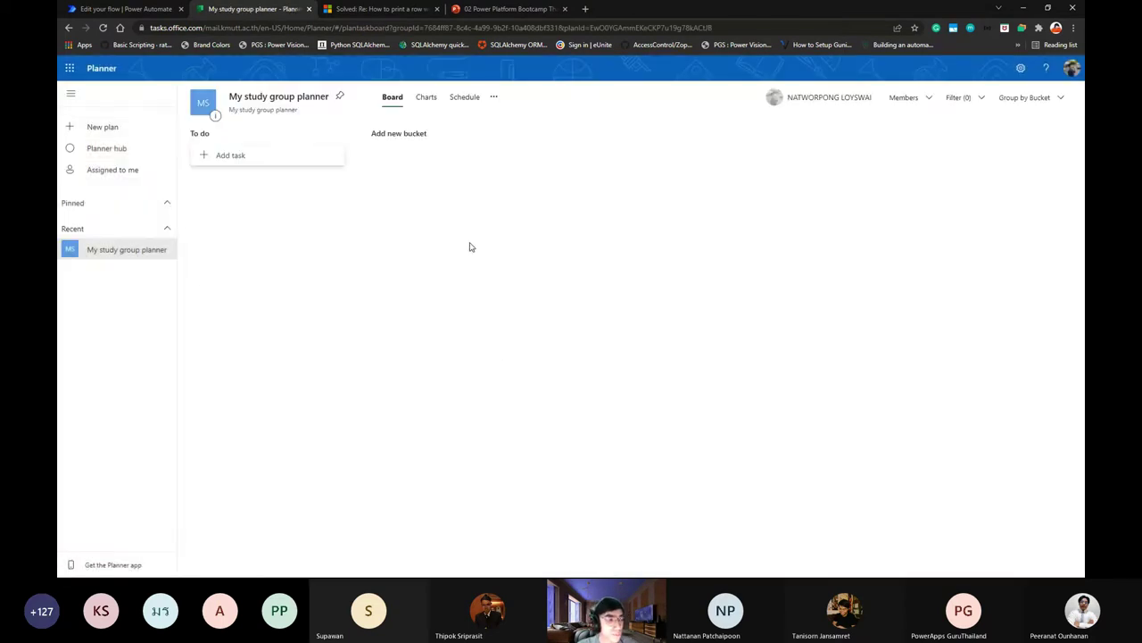
{"action": "right_click", "coordinate": [562, 240]}
{"action": "right_click", "coordinate": [480, 229]}
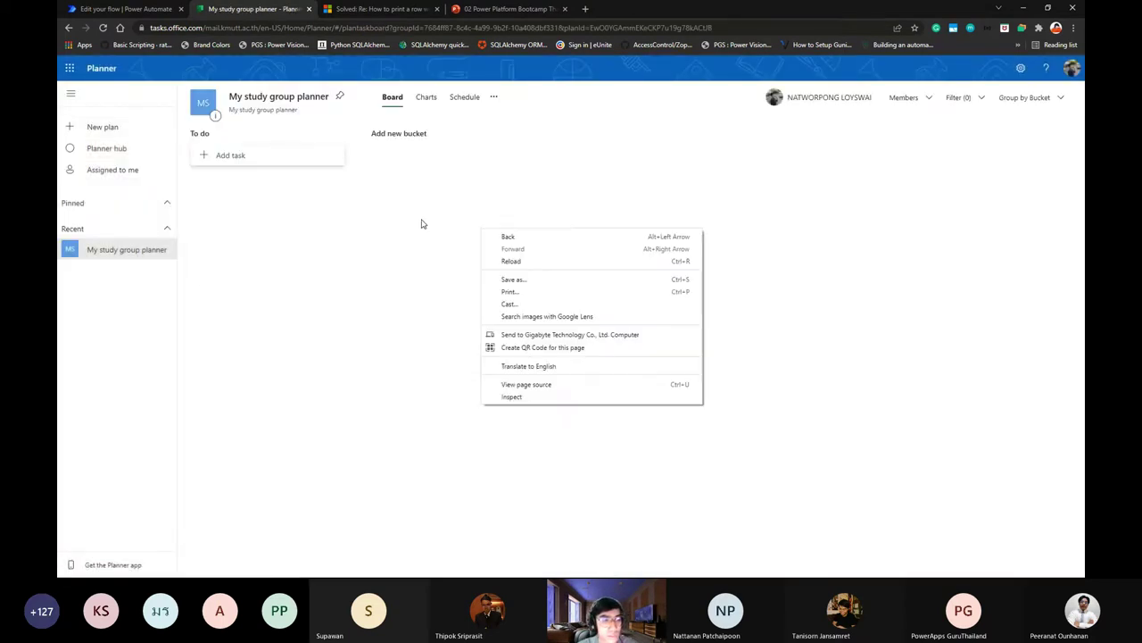
{"action": "key", "text": "Escape"}
{"action": "right_click", "coordinate": [526, 225]}
{"action": "key", "text": "Escape"}
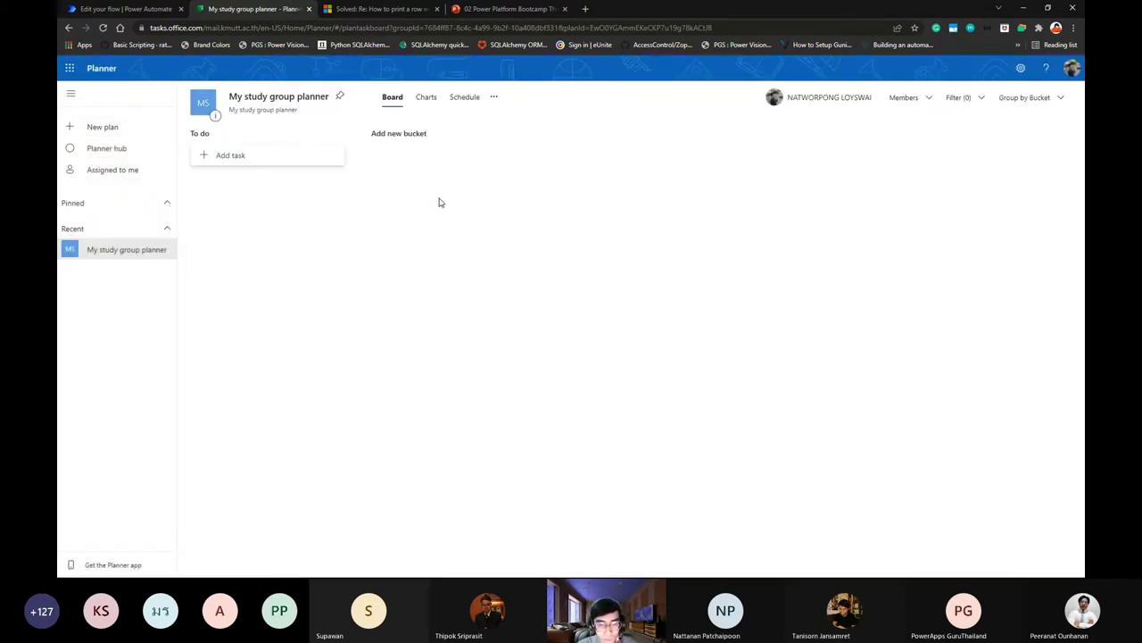
{"action": "key", "text": "alt+Tab"}
{"action": "left_click", "coordinate": [512, 248]}
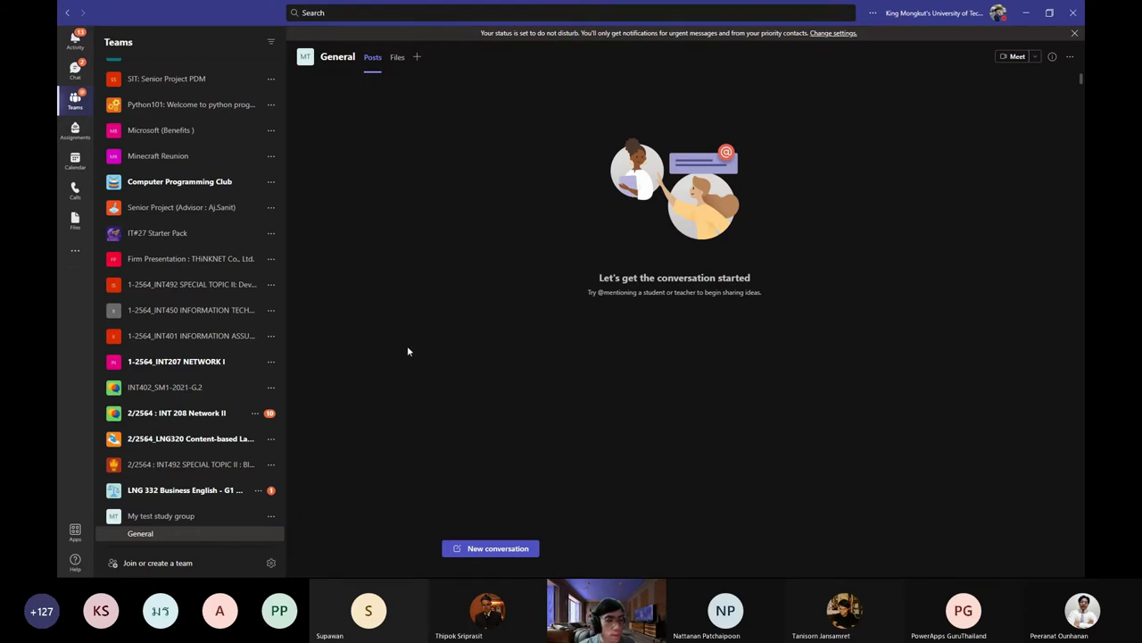
{"action": "key", "text": "alt+Tab"}
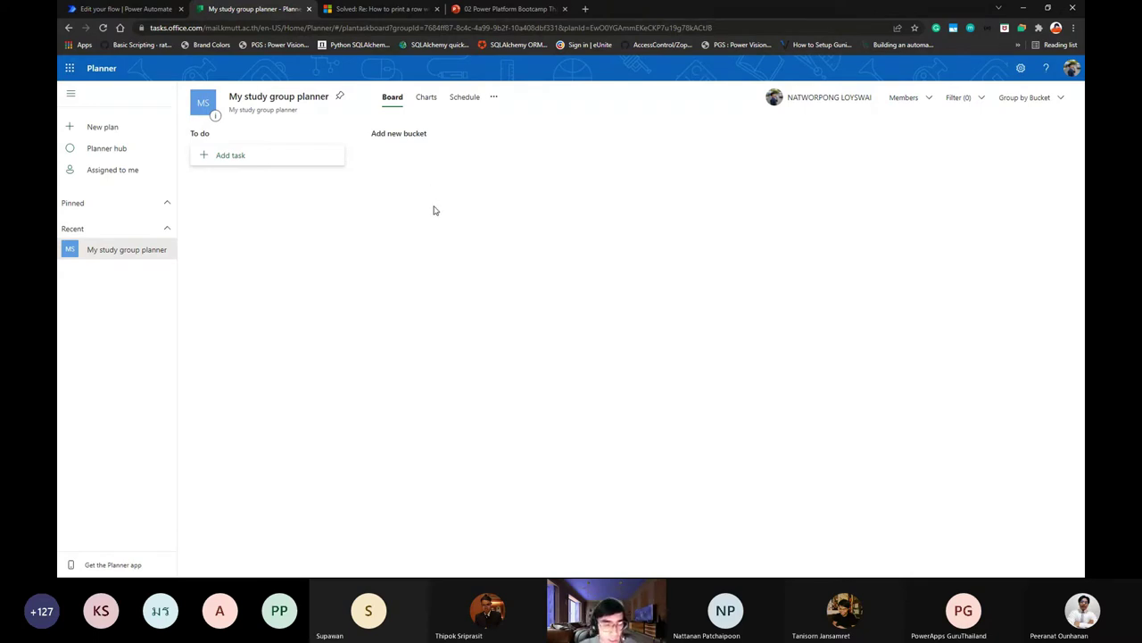
Add a task named "Complete task "A" by next day" to the plan's To do bucket.
{"action": "left_click", "coordinate": [313, 165]}
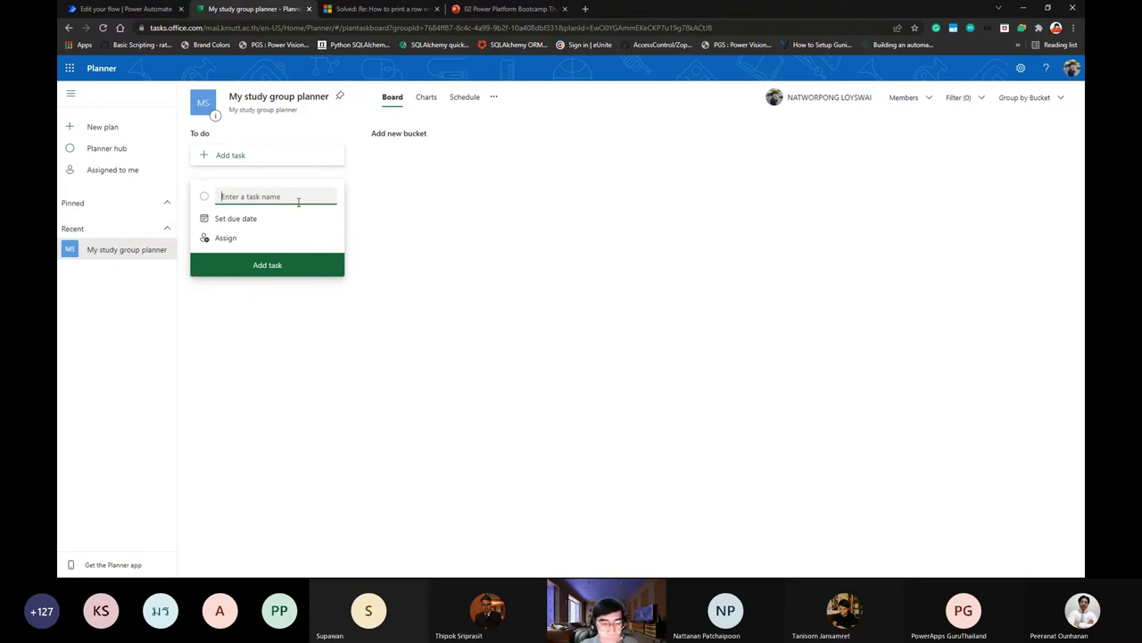
{"action": "type", "text": "d"}
{"action": "key", "text": "BackSpace"}
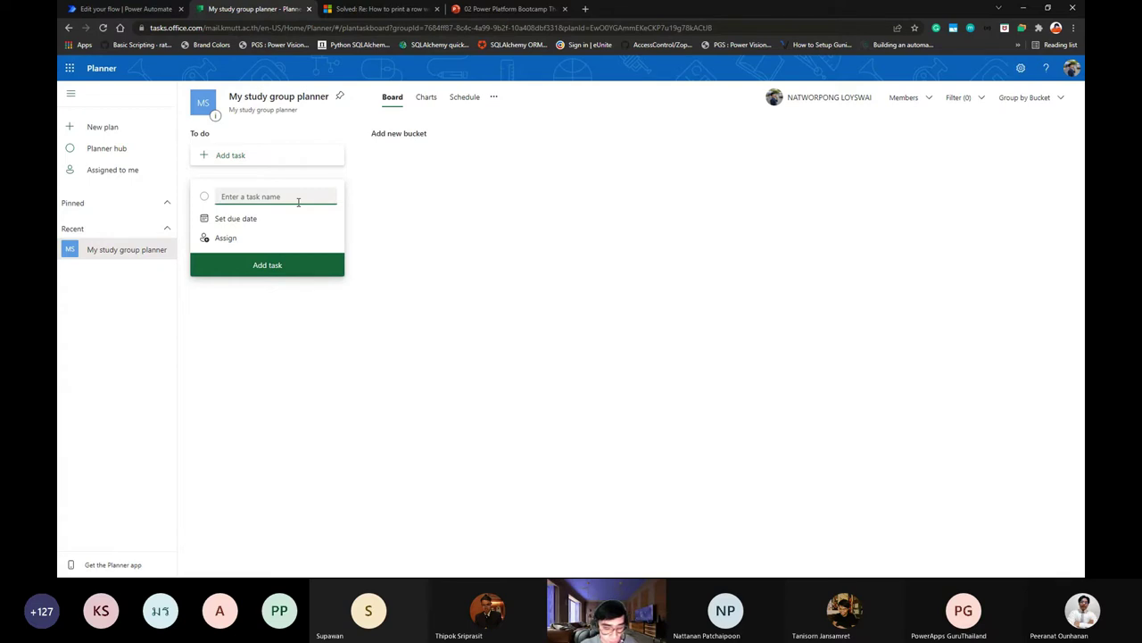
{"action": "type", "text": "Complete task \"A\" by"}
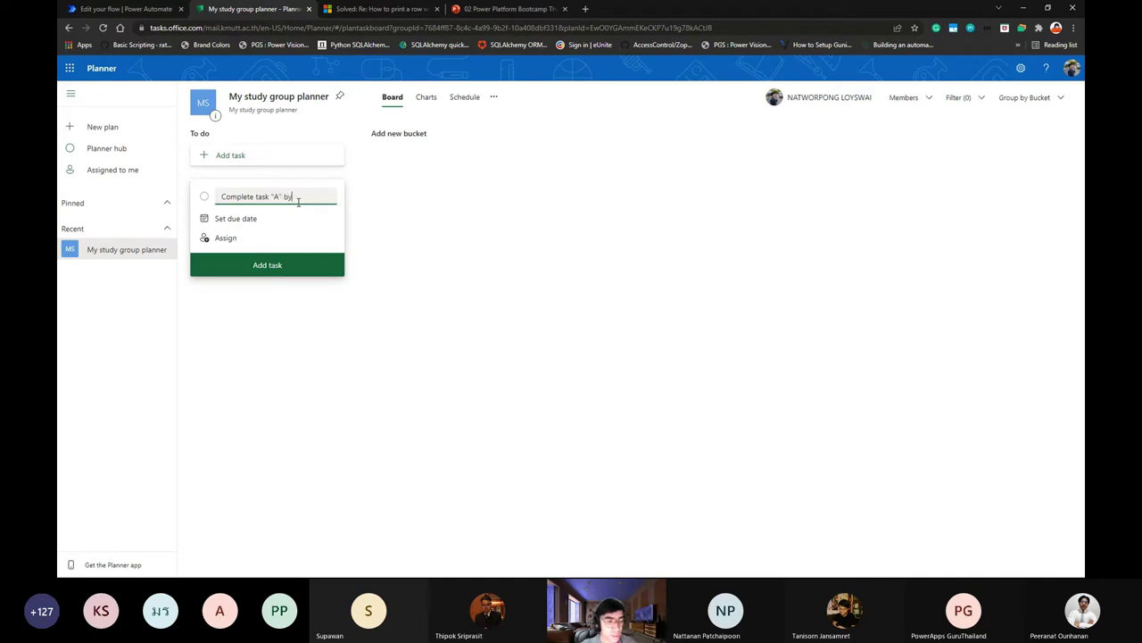
{"action": "key", "text": "super"}
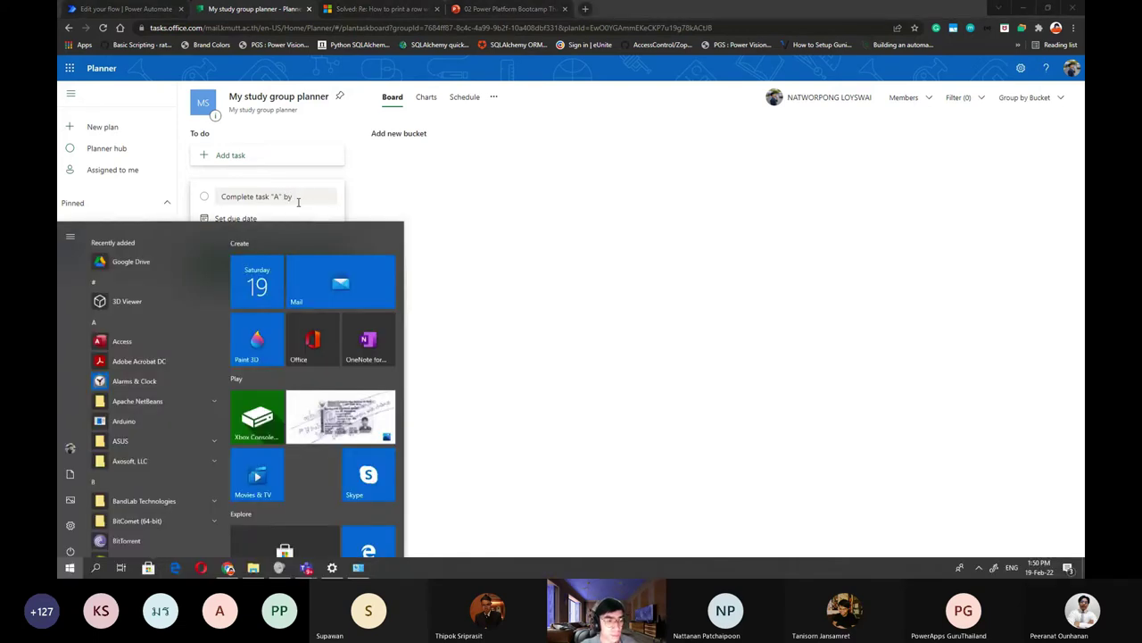
{"action": "key", "text": "super"}
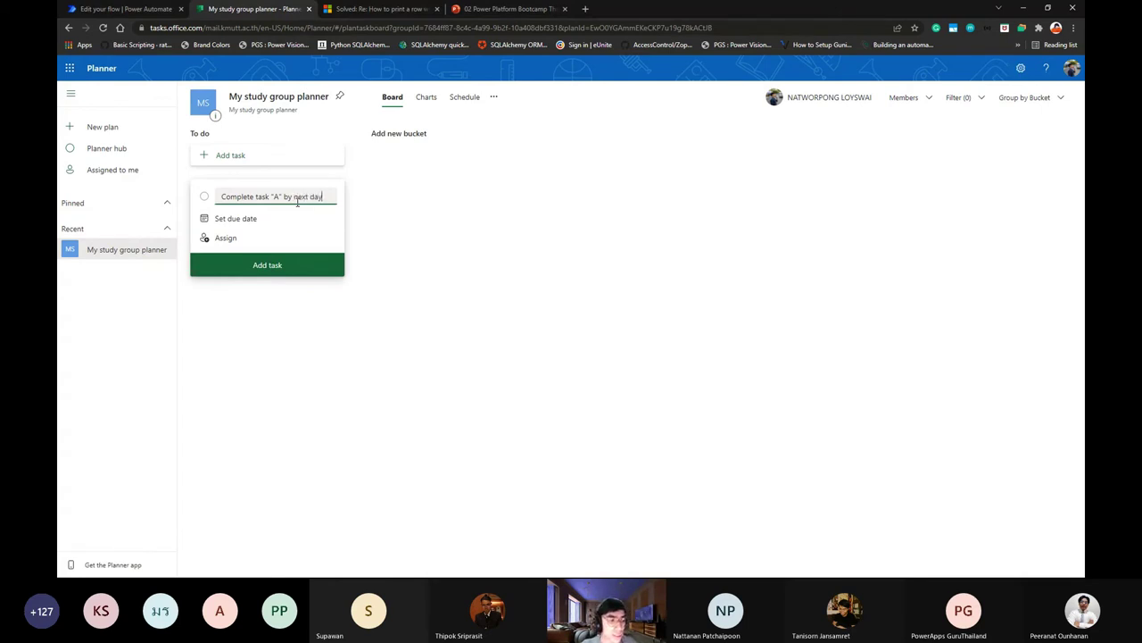
{"action": "left_click", "coordinate": [212, 187]}
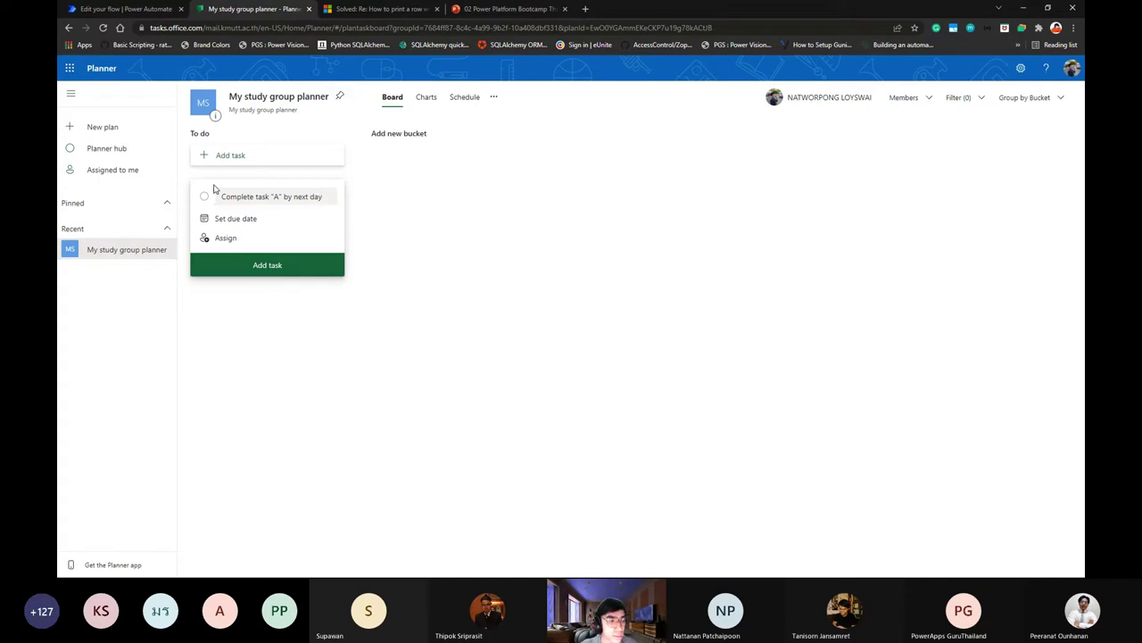
{"action": "left_click", "coordinate": [306, 267]}
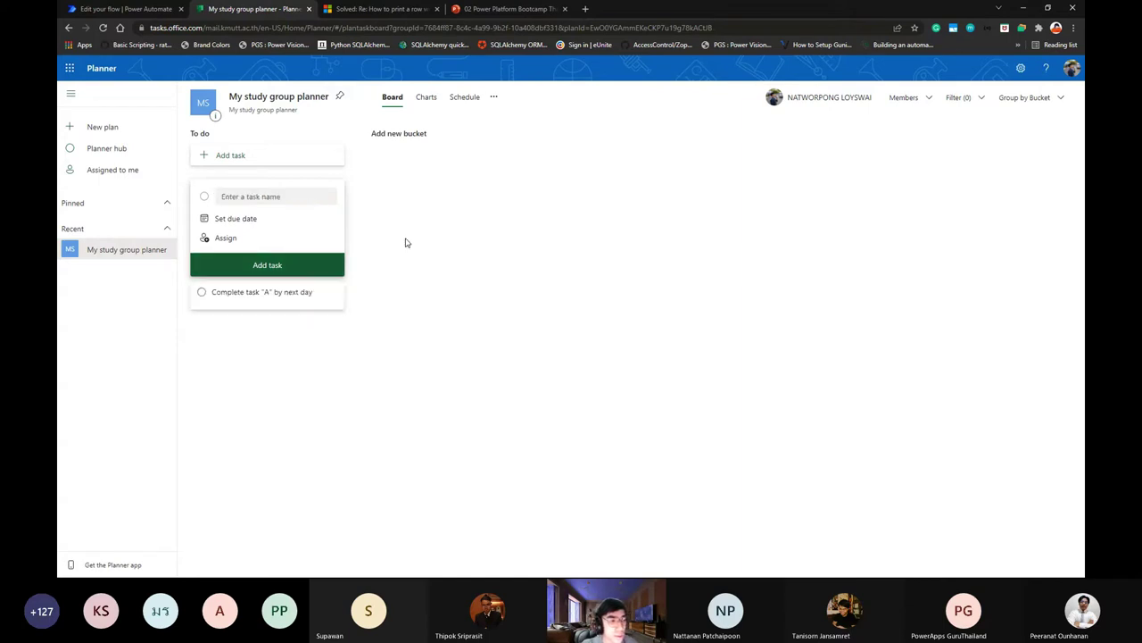
Open the "Complete task "A" by next day" task and assign it to the listed plan member.
{"action": "left_click", "coordinate": [418, 237]}
{"action": "left_click", "coordinate": [286, 203]}
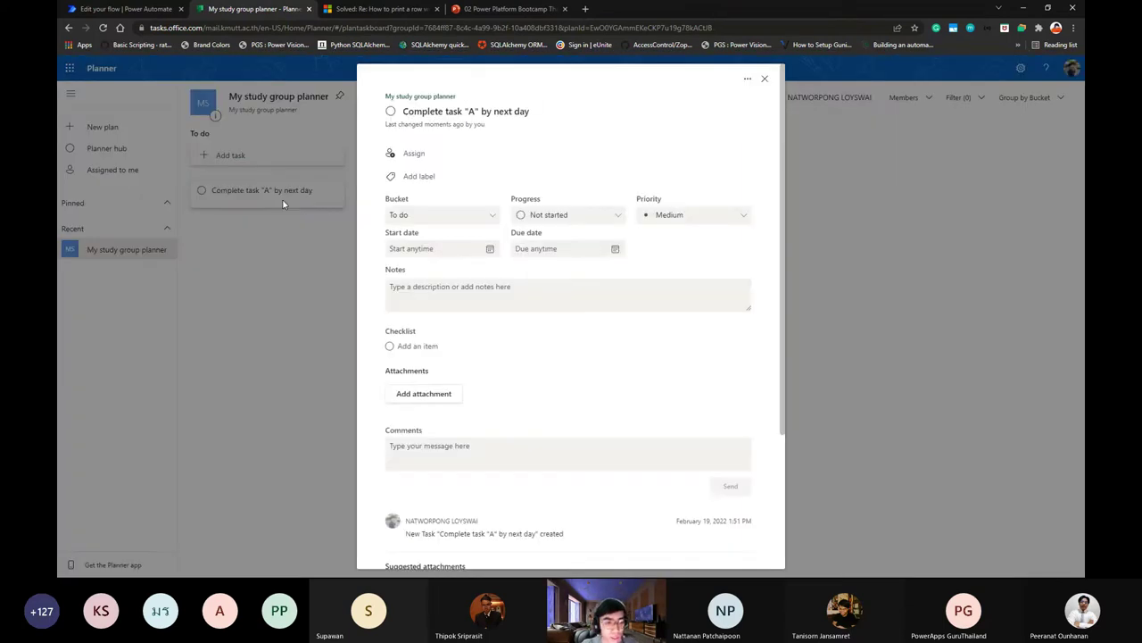
{"action": "left_click", "coordinate": [414, 154]}
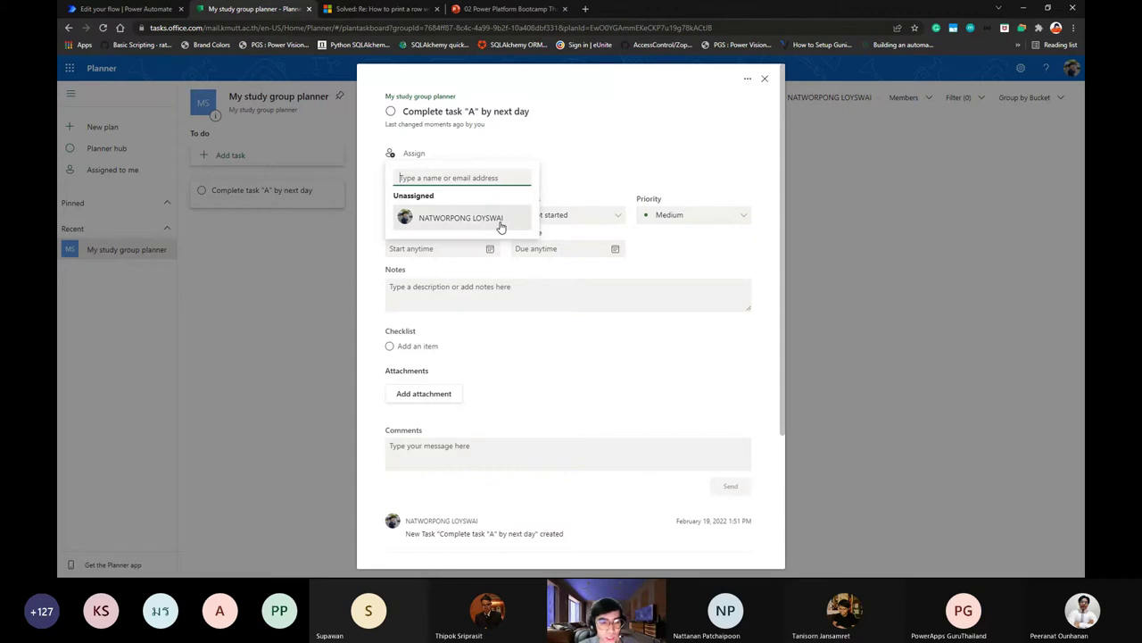
{"action": "left_click", "coordinate": [501, 221]}
{"action": "left_click", "coordinate": [559, 162]}
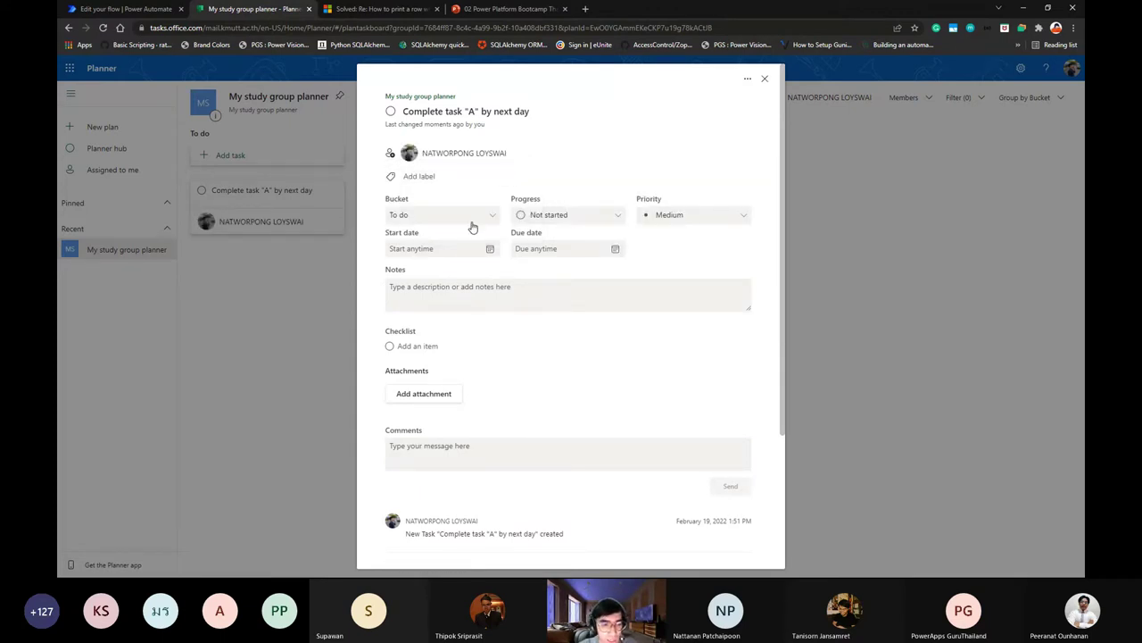
Set task "A"'s start date to 02/19/2022 and its due date to 02/20/2022.
{"action": "left_click", "coordinate": [489, 248]}
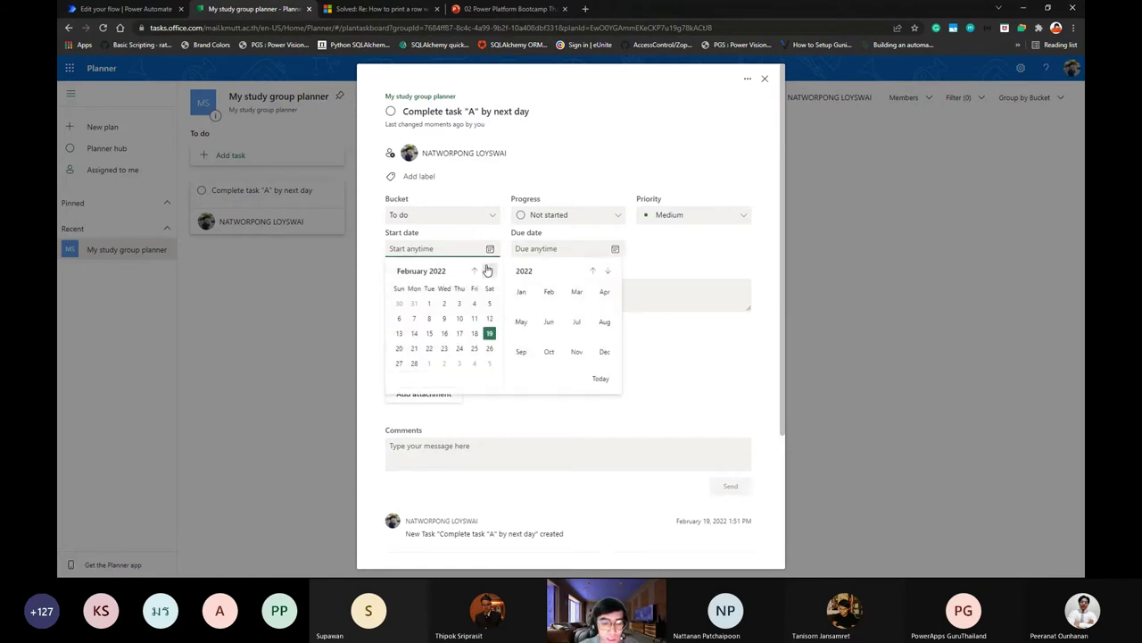
{"action": "left_click", "coordinate": [490, 334]}
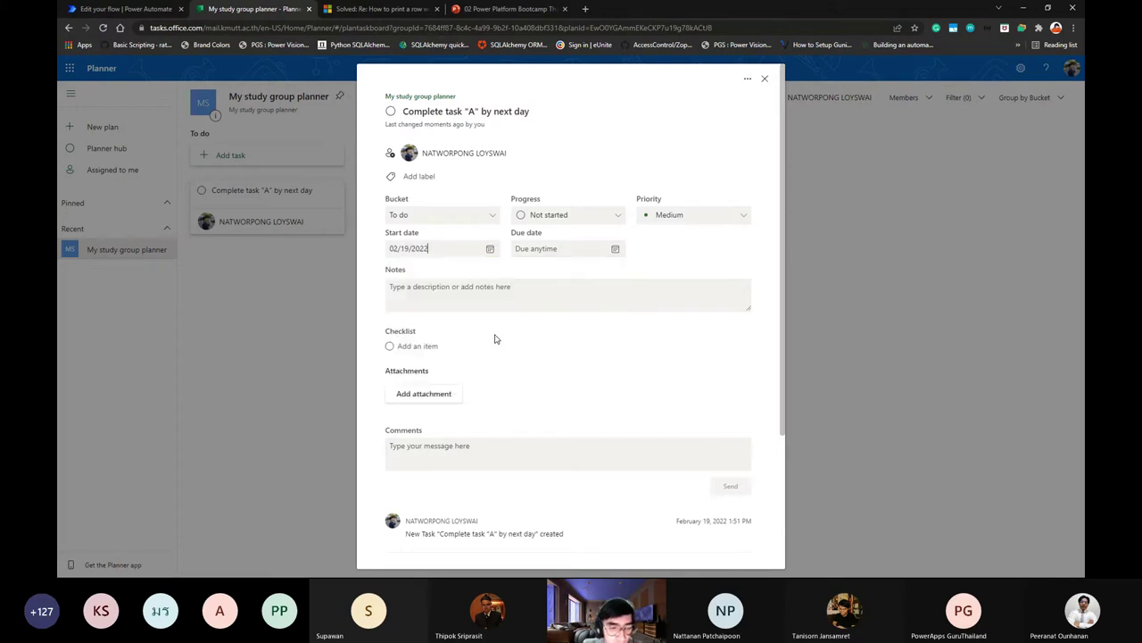
{"action": "left_click", "coordinate": [552, 249]}
{"action": "left_click", "coordinate": [525, 346]}
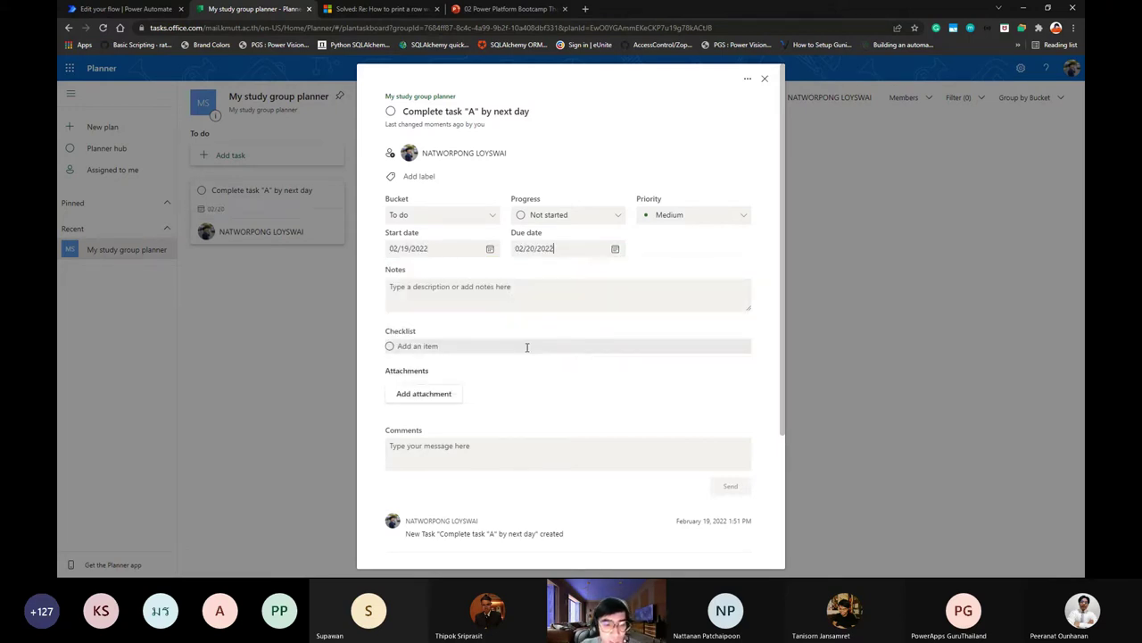
{"action": "right_click", "coordinate": [653, 248]}
{"action": "key", "text": "Escape"}
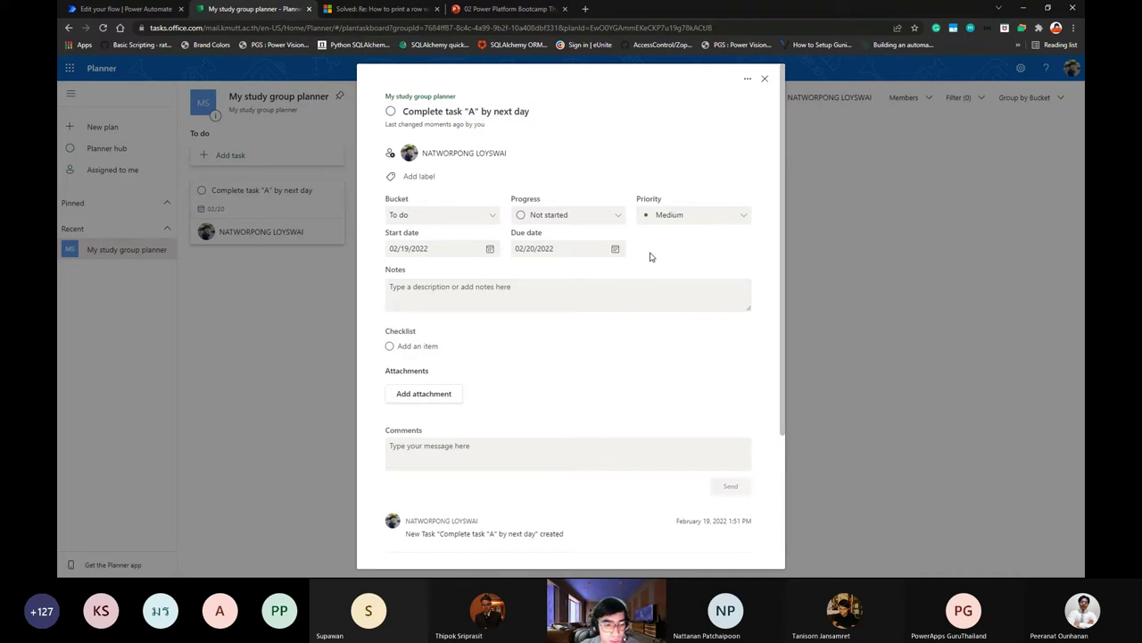
Look over the notes, checklist, attachments and comments sections of task "A" and close its details.
{"action": "scroll", "coordinate": [572, 344], "scroll_direction": "down", "scroll_amount": 2}
{"action": "scroll", "coordinate": [589, 346], "scroll_direction": "up", "scroll_amount": 2}
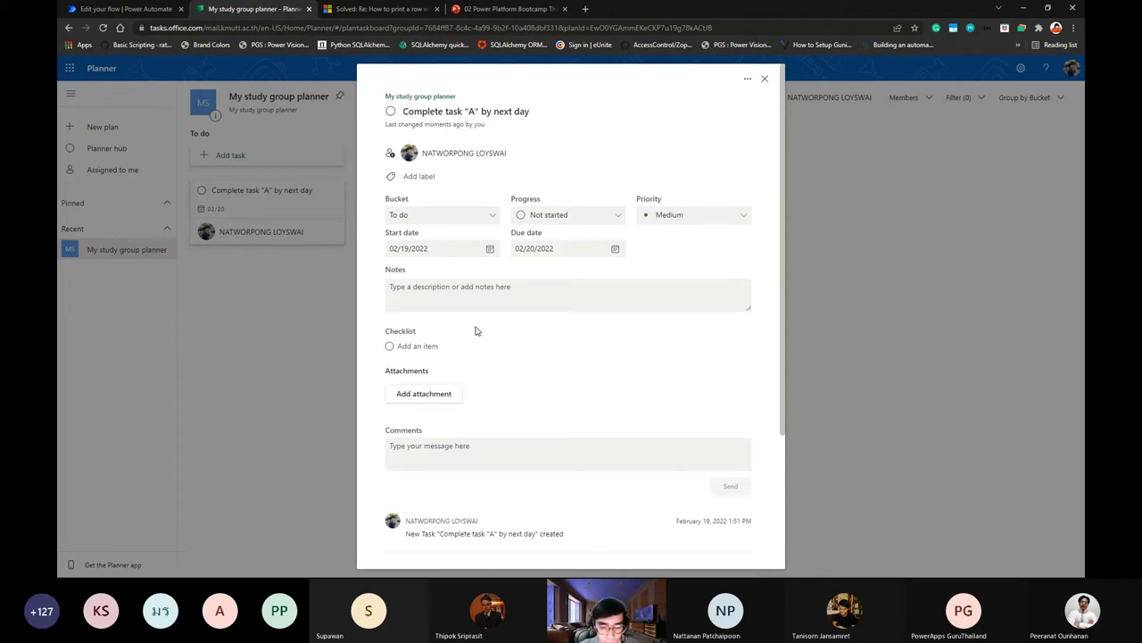
{"action": "scroll", "coordinate": [544, 349], "scroll_direction": "down", "scroll_amount": 2}
{"action": "scroll", "coordinate": [543, 349], "scroll_direction": "up", "scroll_amount": 2}
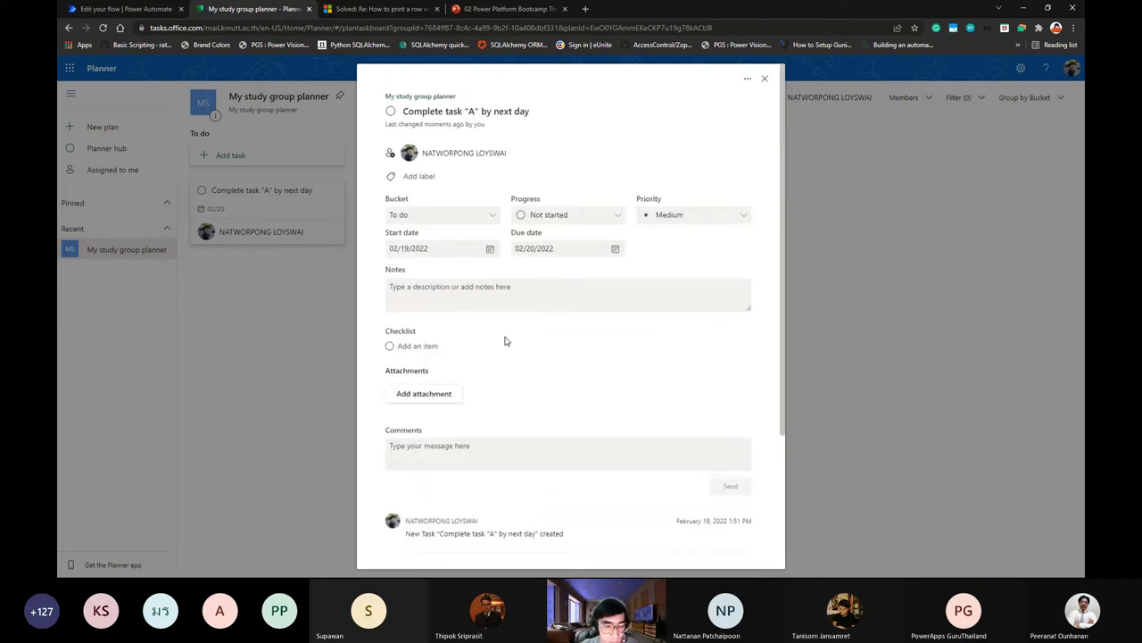
{"action": "scroll", "coordinate": [512, 338], "scroll_direction": "down", "scroll_amount": 2}
{"action": "scroll", "coordinate": [613, 285], "scroll_direction": "up", "scroll_amount": 2}
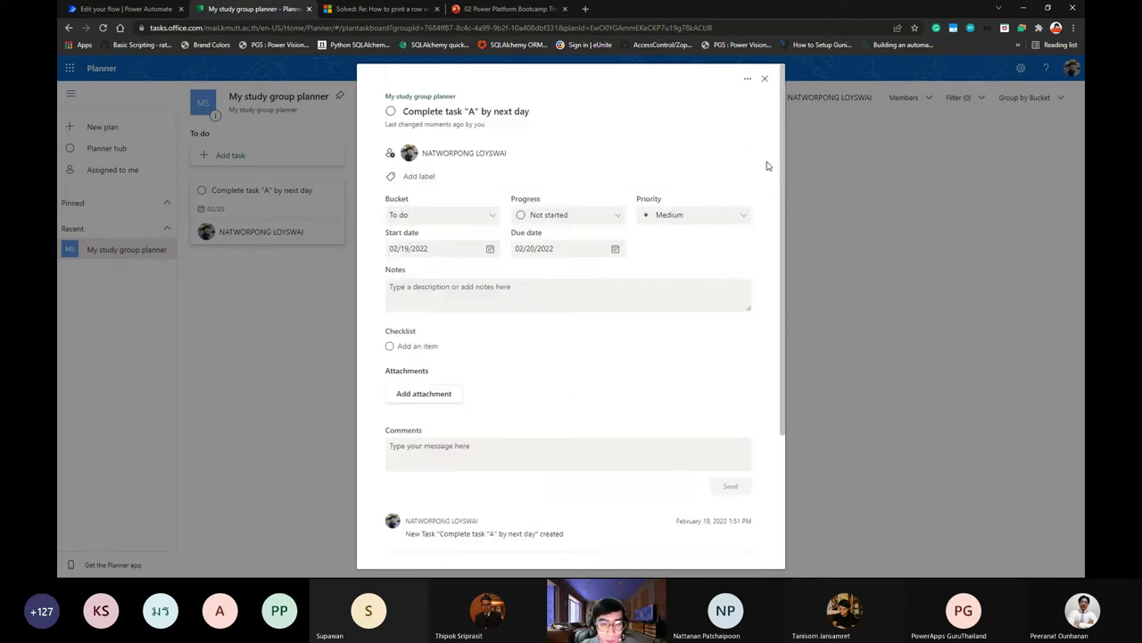
{"action": "left_click", "coordinate": [832, 178]}
{"action": "right_click", "coordinate": [402, 242]}
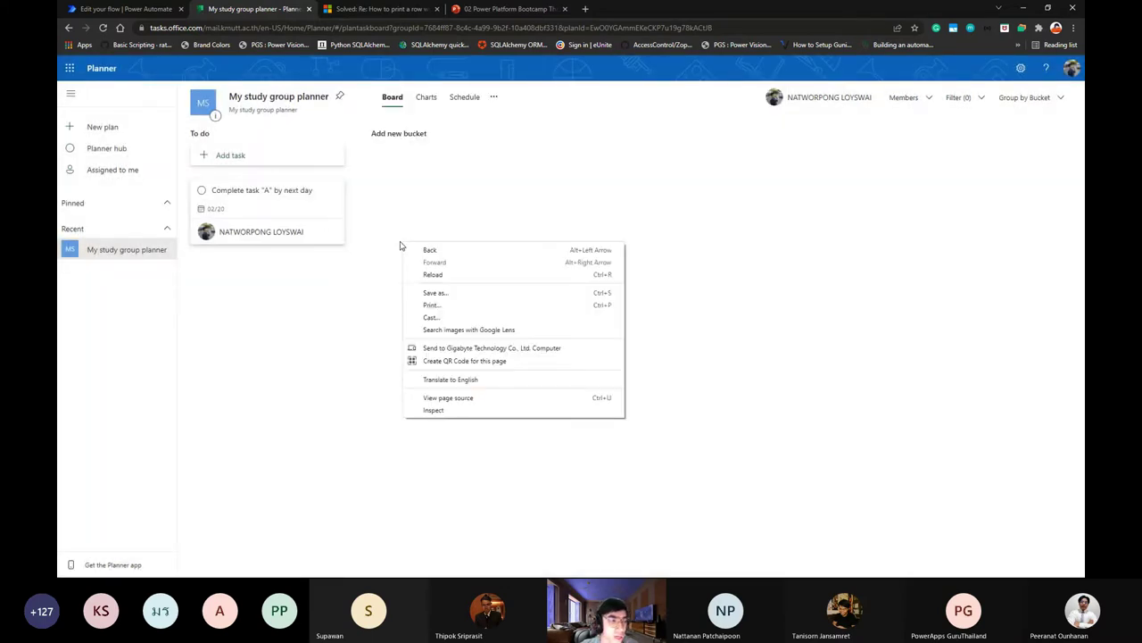
{"action": "left_click", "coordinate": [314, 281]}
{"action": "right_click", "coordinate": [413, 185]}
{"action": "key", "text": "Escape"}
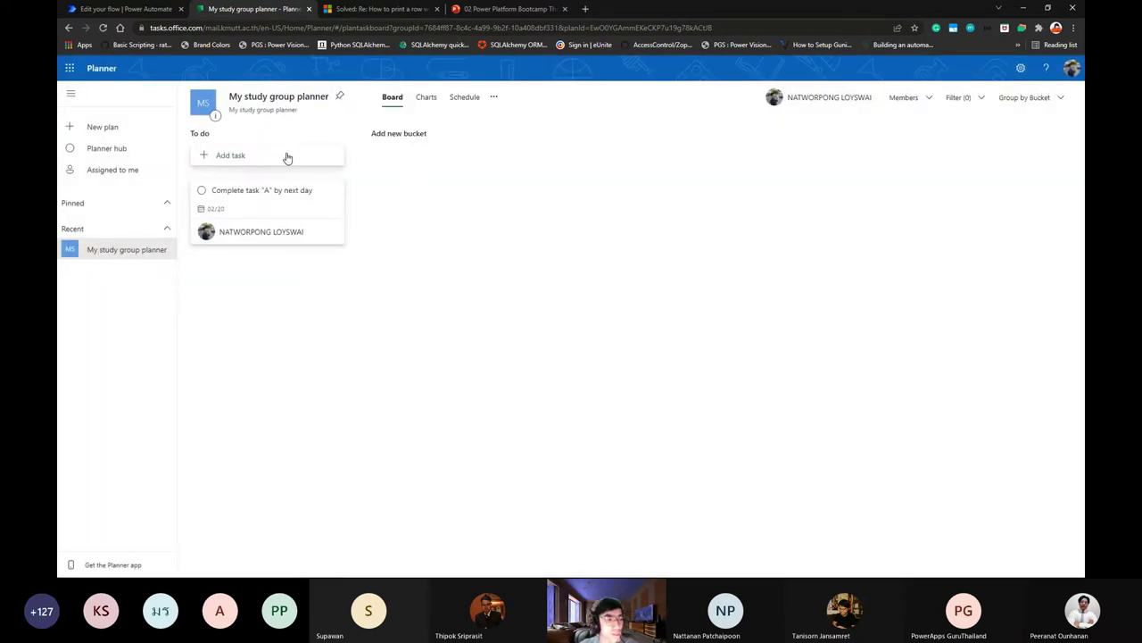
Start a new task in the To do bucket and name it "Complete task "B" by the next 2 day".
{"action": "left_click", "coordinate": [287, 157]}
{"action": "type", "text": "Complete task \"B\" by t"}
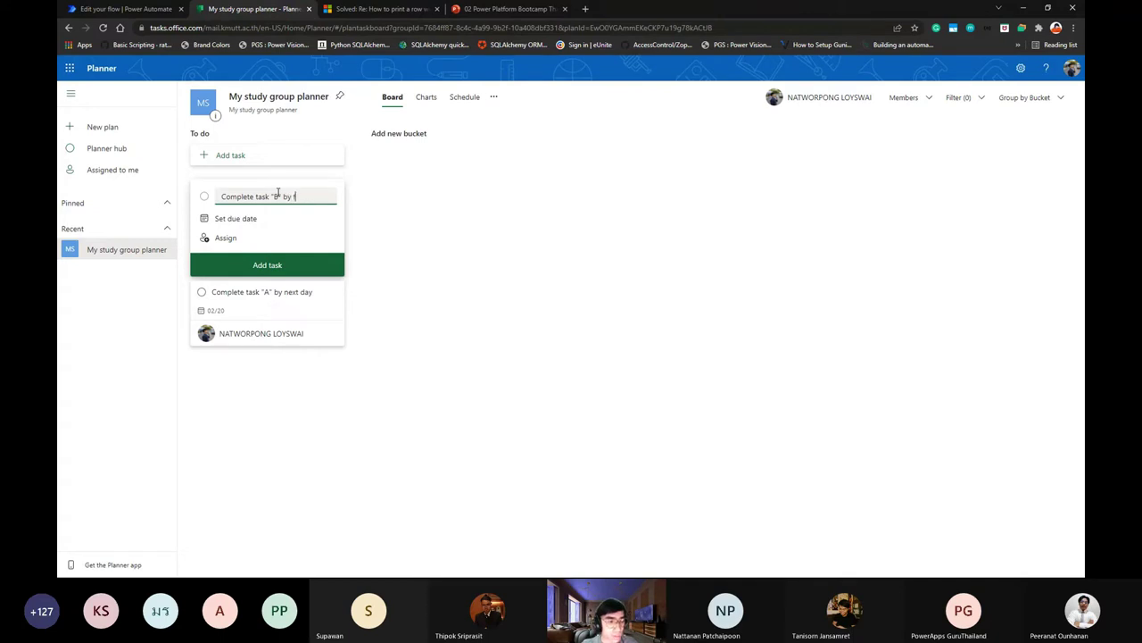
{"action": "type", "text": "he"}
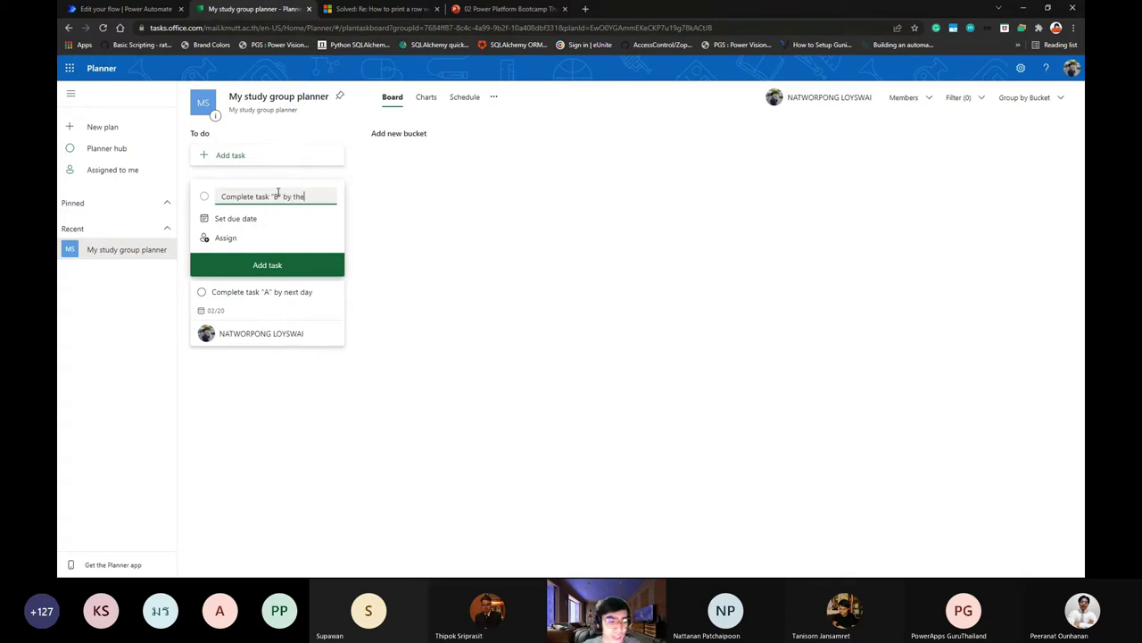
{"action": "type", "text": " next day"}
{"action": "left_click", "coordinate": [352, 196]}
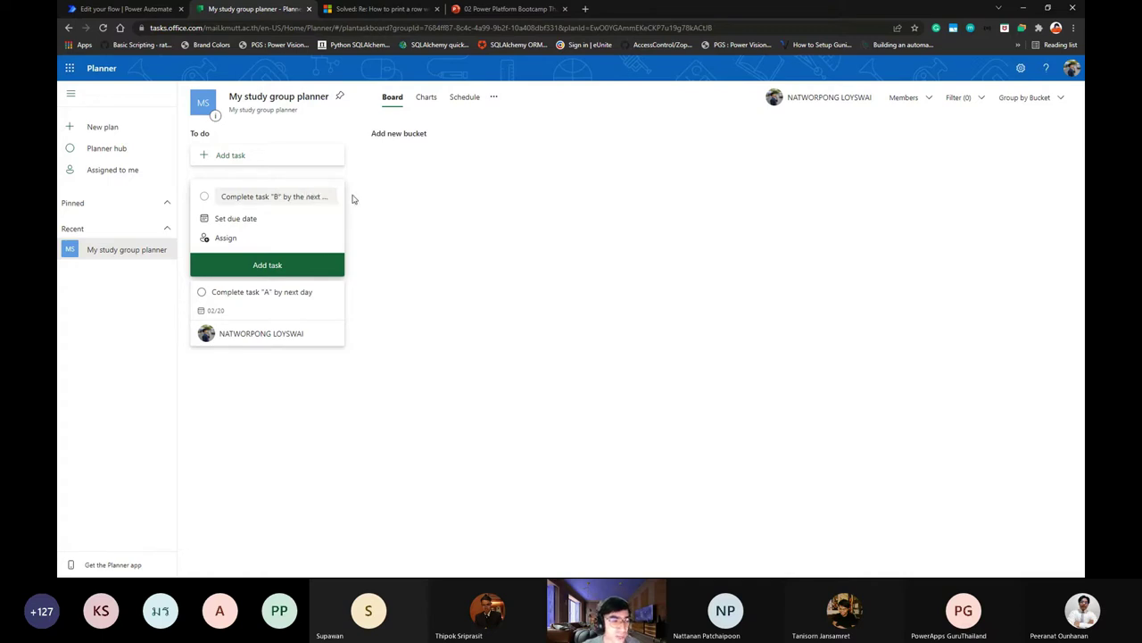
{"action": "left_click", "coordinate": [291, 217]}
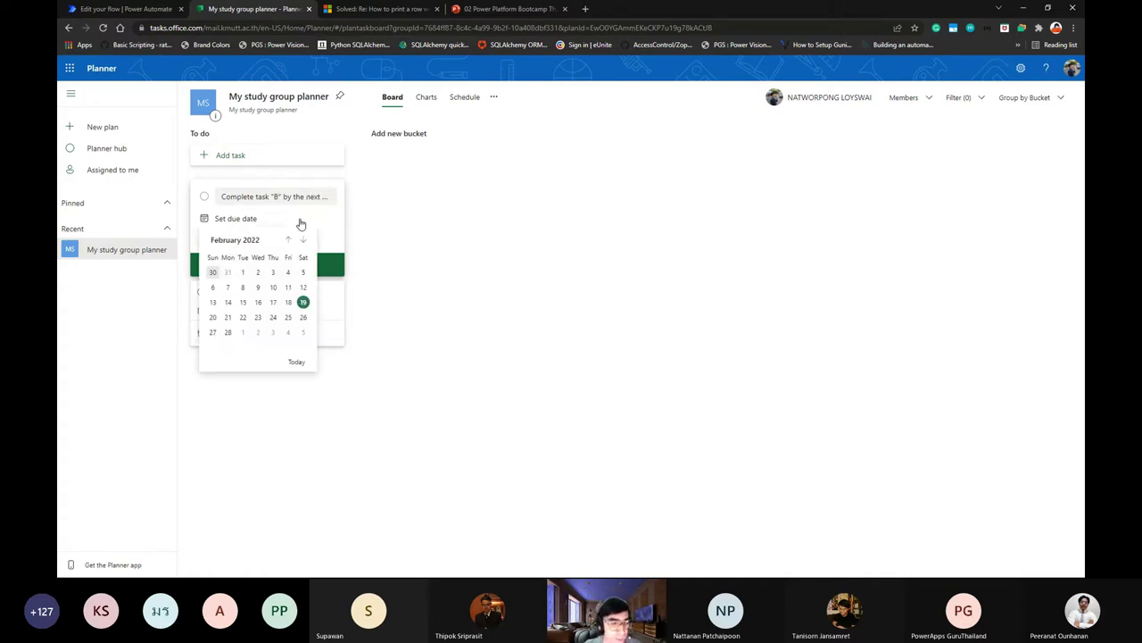
{"action": "left_click", "coordinate": [333, 224]}
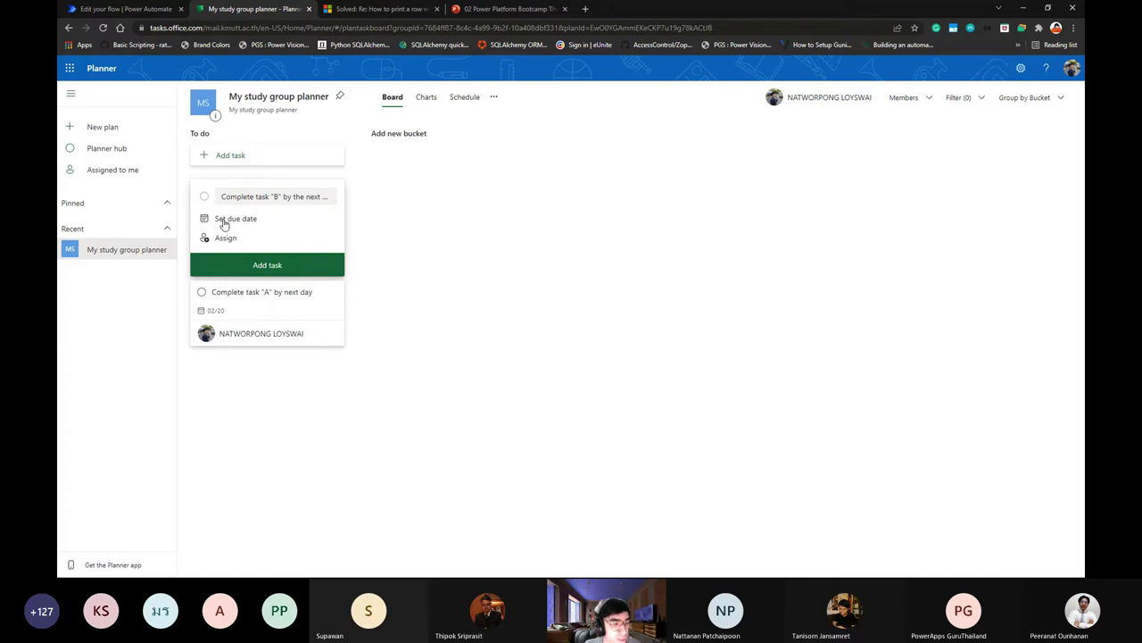
{"action": "left_click", "coordinate": [225, 223]}
{"action": "left_click", "coordinate": [316, 231]}
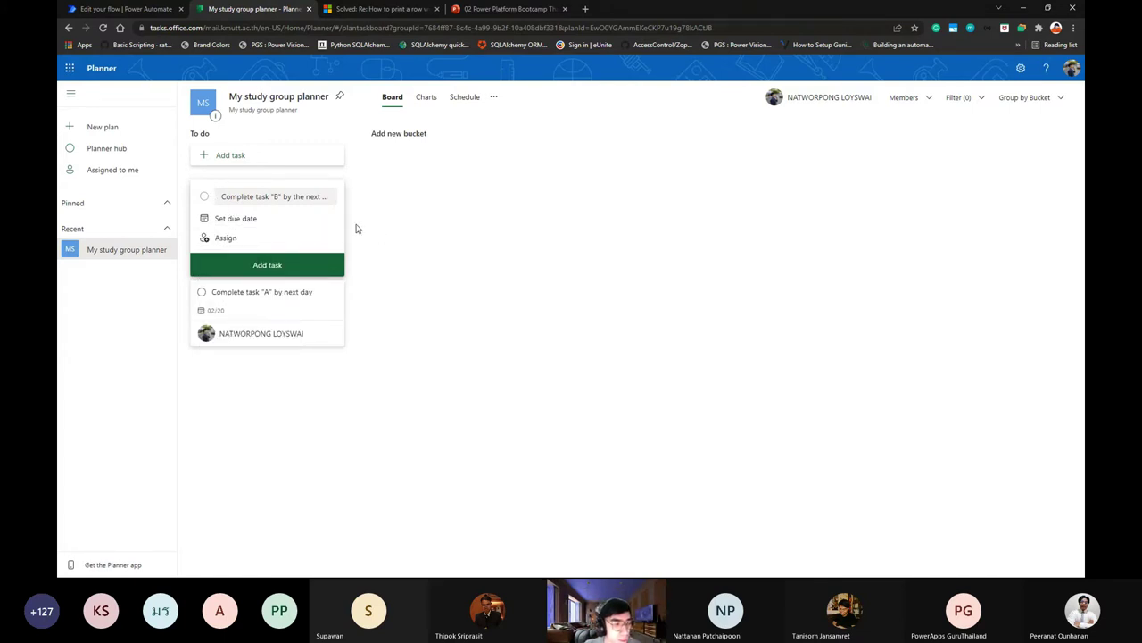
Assign the new task "B" to the listed plan member.
{"action": "left_click", "coordinate": [229, 239]}
{"action": "left_click", "coordinate": [241, 304]}
{"action": "left_click", "coordinate": [248, 219]}
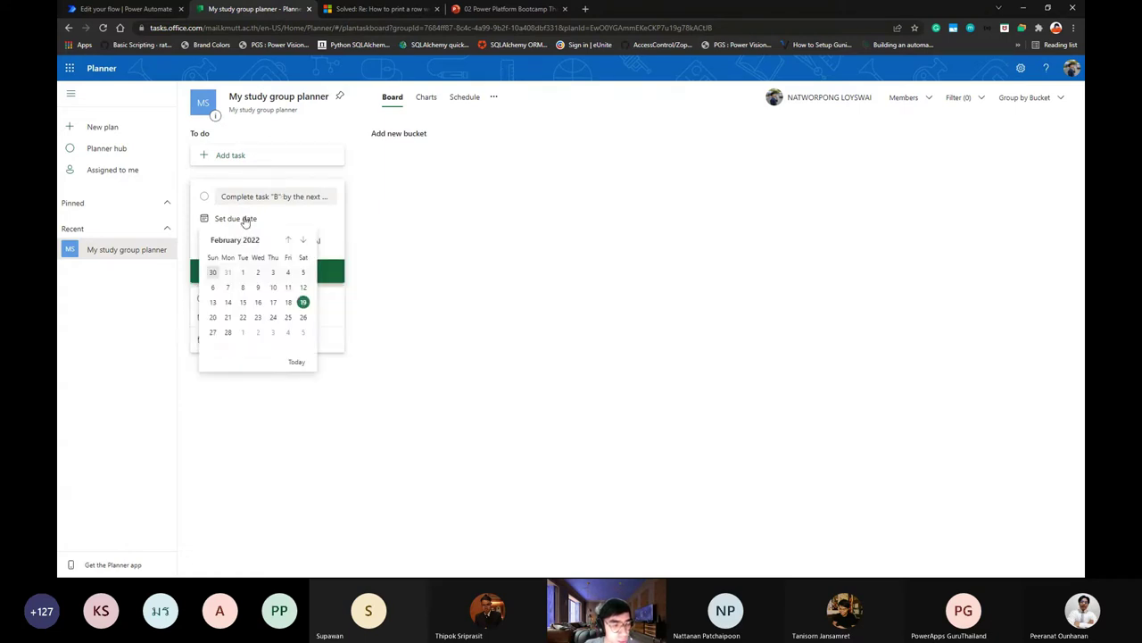
{"action": "left_click", "coordinate": [370, 229]}
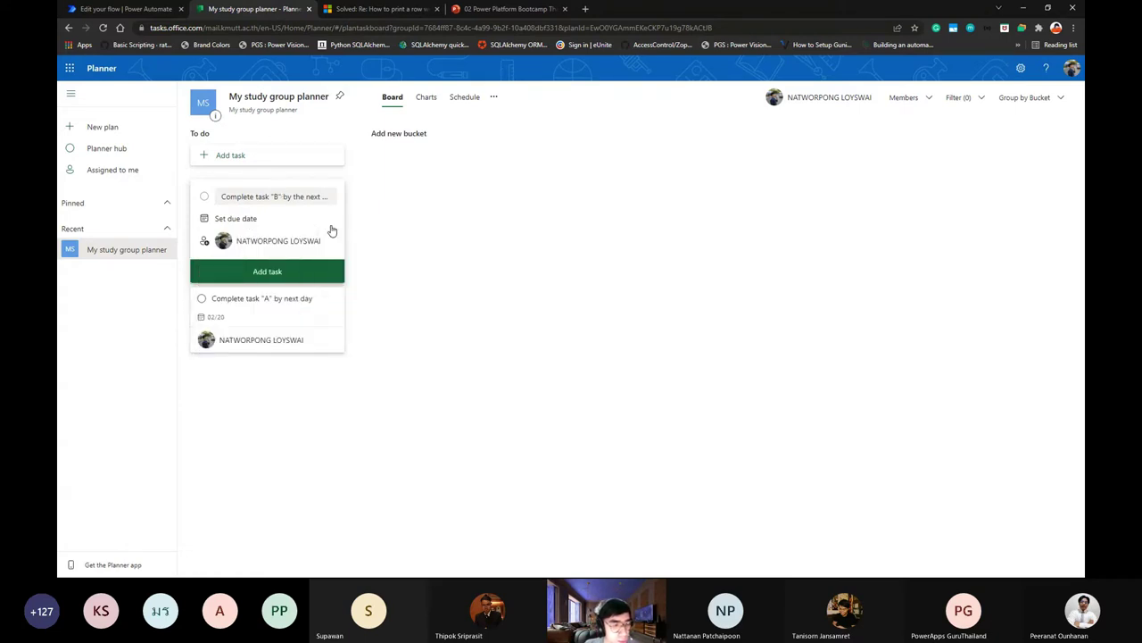
Set the new task's due date to February 21, 2022 and add it to the To do bucket.
{"action": "left_click", "coordinate": [245, 221]}
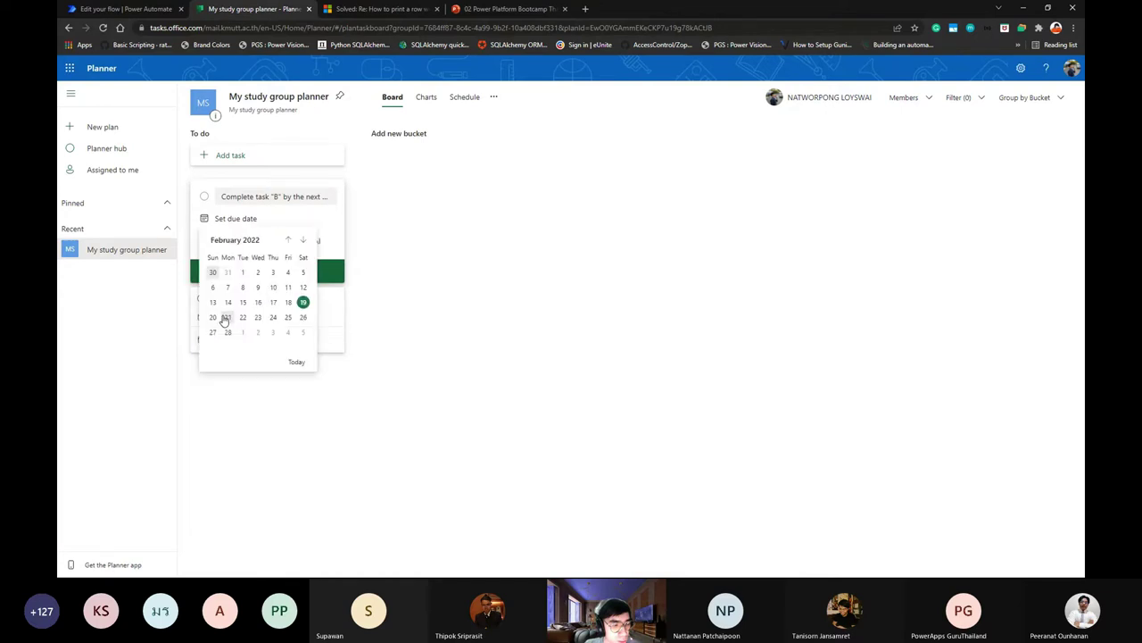
{"action": "left_click", "coordinate": [225, 319]}
{"action": "right_click", "coordinate": [420, 244]}
{"action": "left_click", "coordinate": [218, 188]}
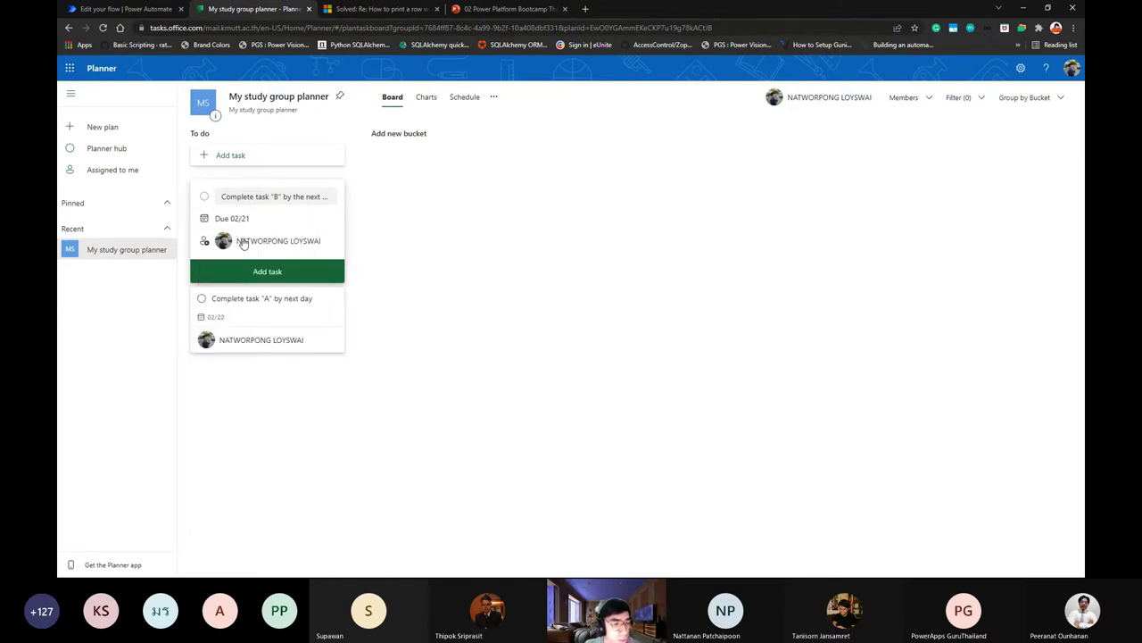
{"action": "left_click", "coordinate": [226, 271]}
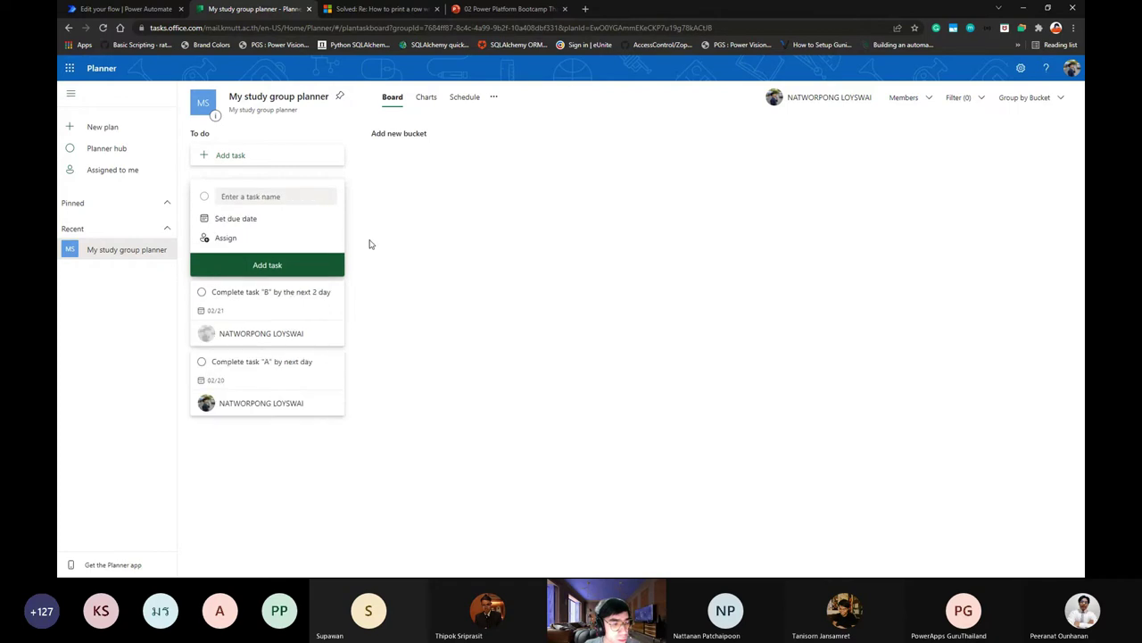
Open the details of task "B", set its start date to 02/19/2022, and close them.
{"action": "right_click", "coordinate": [401, 236]}
{"action": "left_click", "coordinate": [265, 188]}
{"action": "left_click", "coordinate": [266, 189]}
{"action": "left_click", "coordinate": [423, 250]}
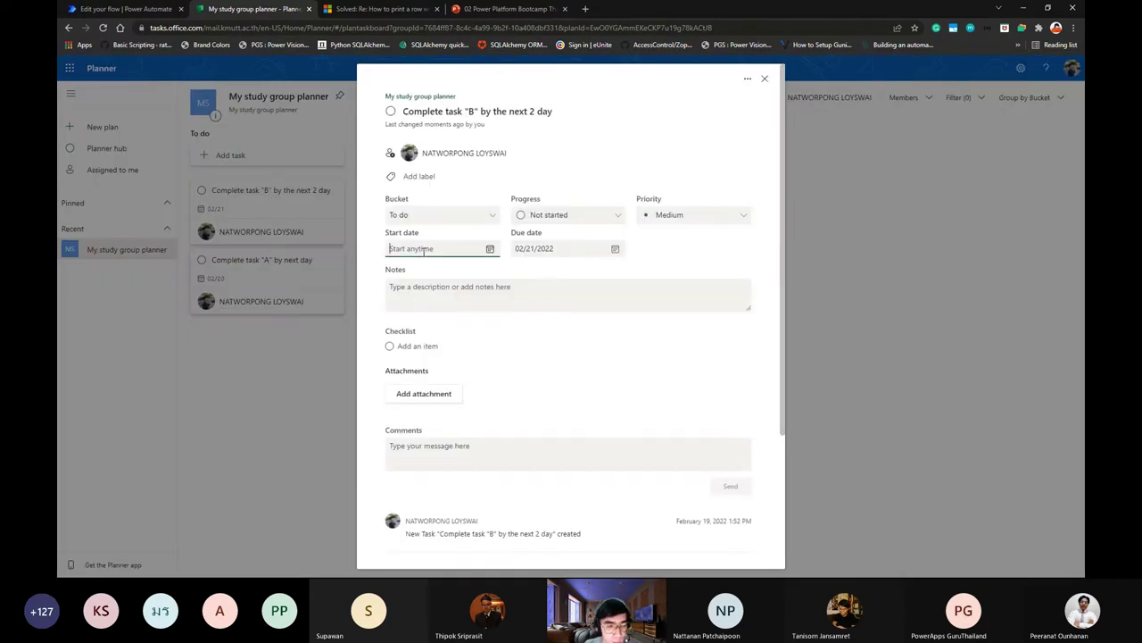
{"action": "left_click", "coordinate": [490, 332]}
{"action": "right_click", "coordinate": [556, 268]}
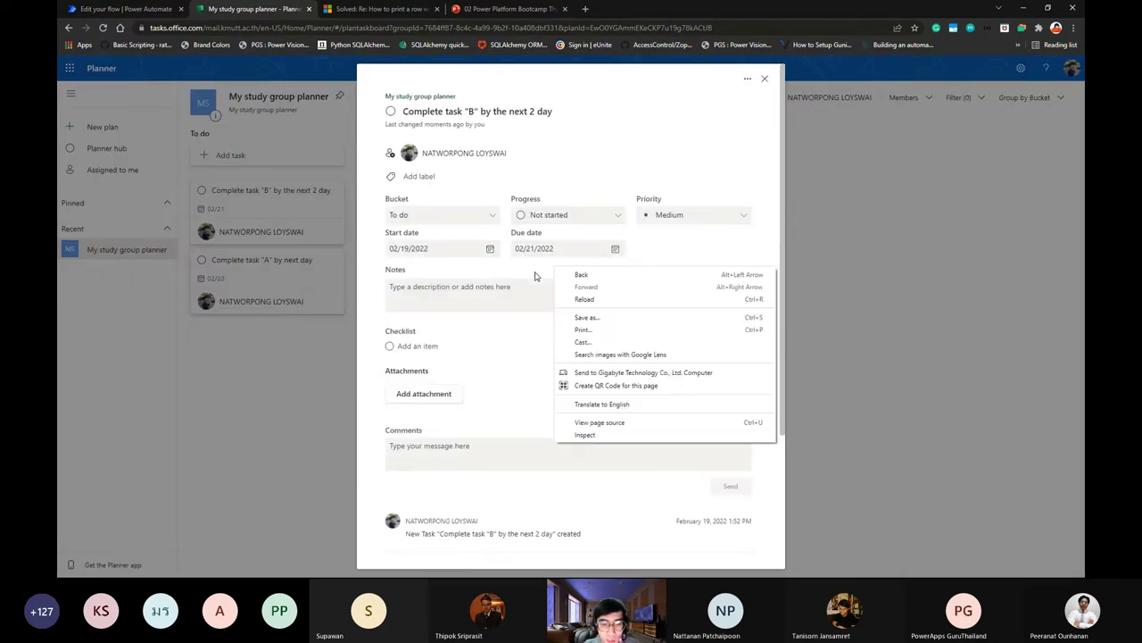
{"action": "left_click", "coordinate": [536, 277]}
{"action": "scroll", "coordinate": [536, 301], "scroll_direction": "down", "scroll_amount": 3}
{"action": "scroll", "coordinate": [566, 309], "scroll_direction": "up", "scroll_amount": 3}
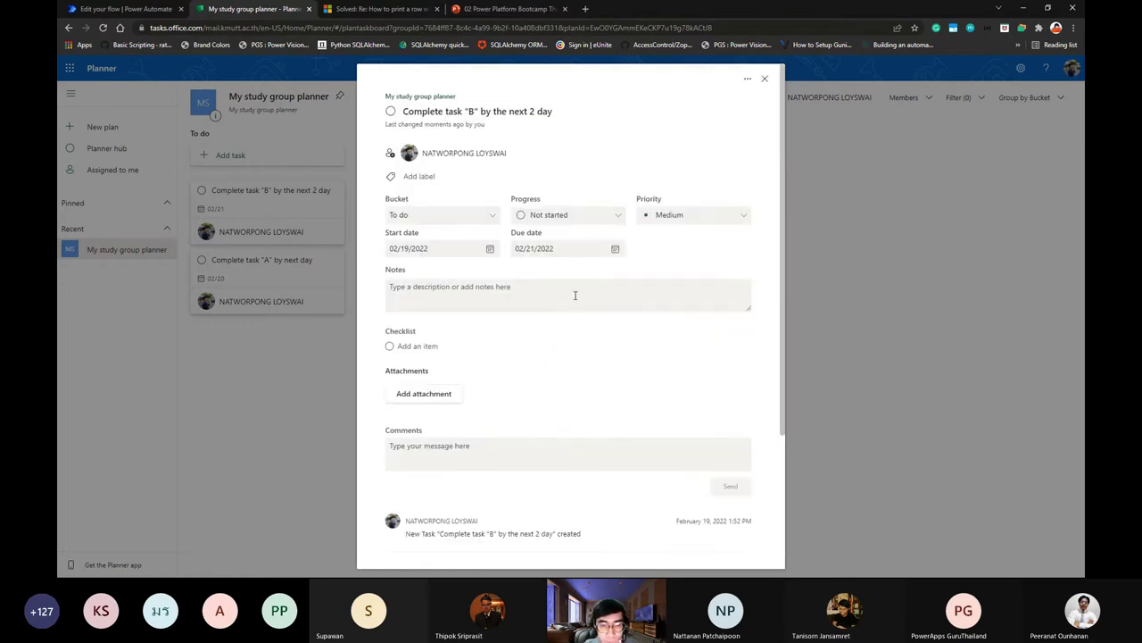
{"action": "left_click", "coordinate": [799, 126]}
{"action": "right_click", "coordinate": [566, 192]}
{"action": "left_click", "coordinate": [536, 196]}
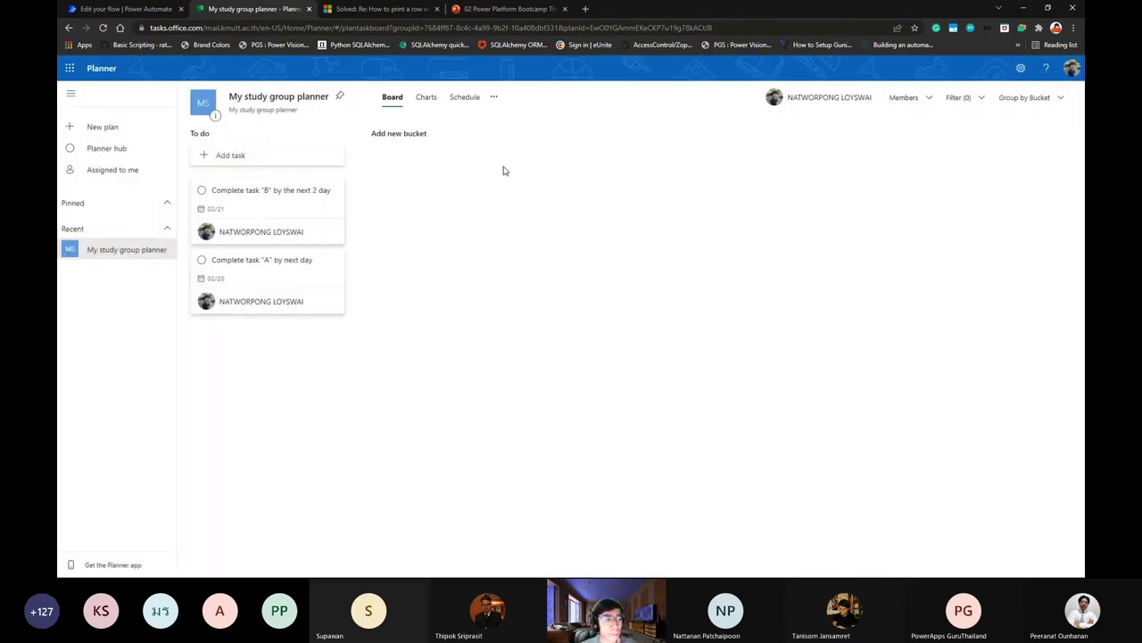
Add a new bucket named "Done" to the plan's board.
{"action": "left_click", "coordinate": [417, 134]}
{"action": "type", "text": "Done"}
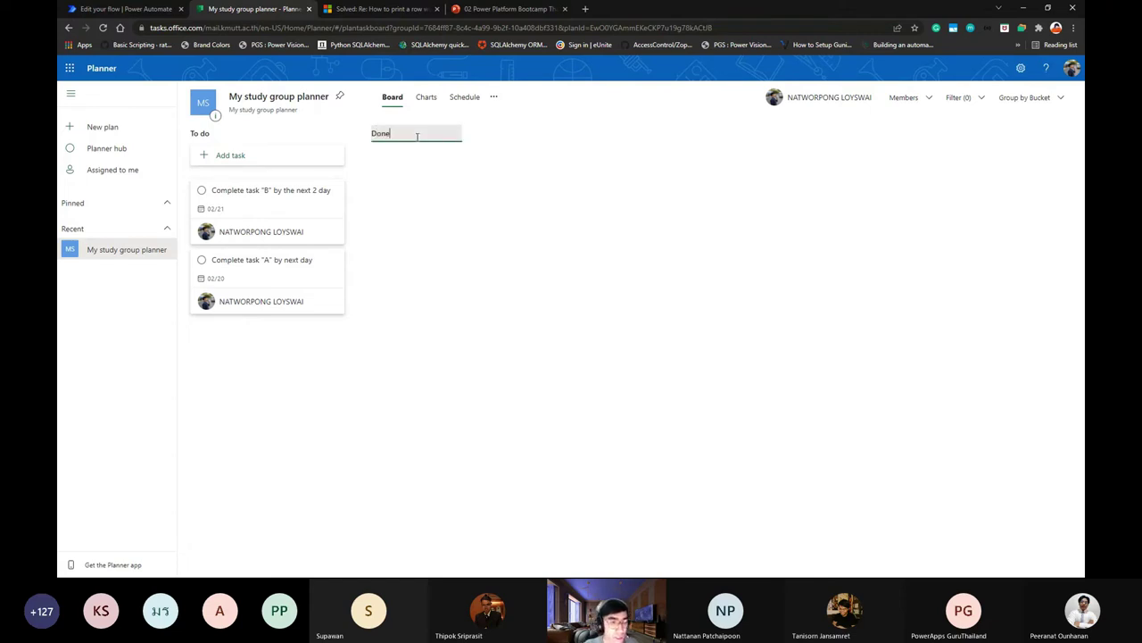
{"action": "key", "text": "Return"}
{"action": "right_click", "coordinate": [434, 159]}
{"action": "key", "text": "Escape"}
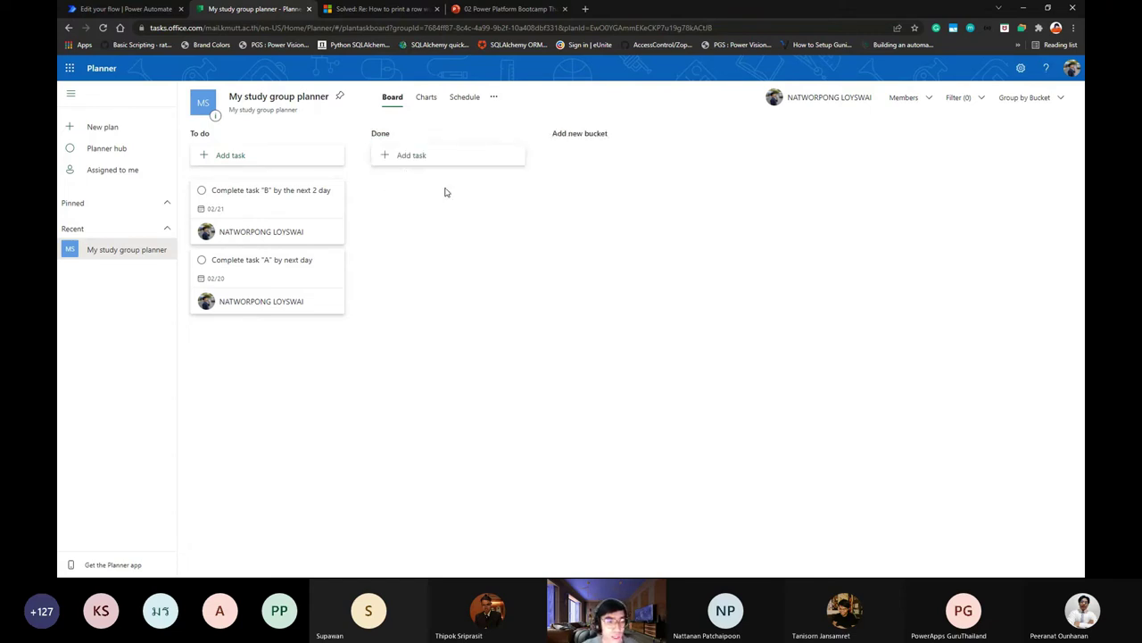
{"action": "right_click", "coordinate": [512, 192]}
{"action": "left_click", "coordinate": [477, 203]}
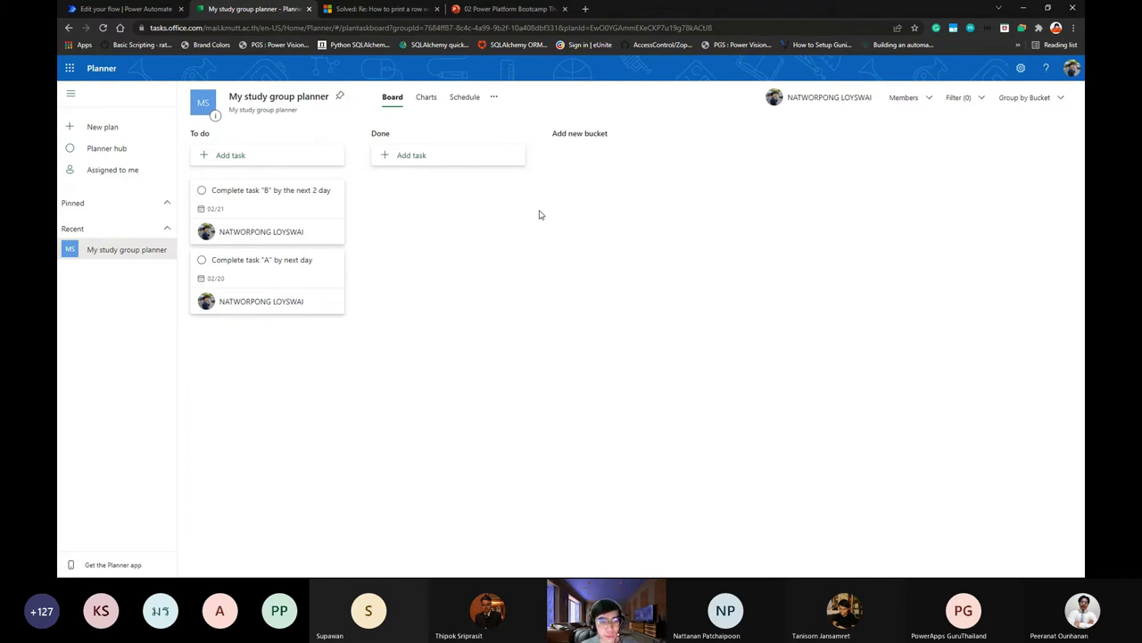
{"action": "key", "text": "alt+Tab"}
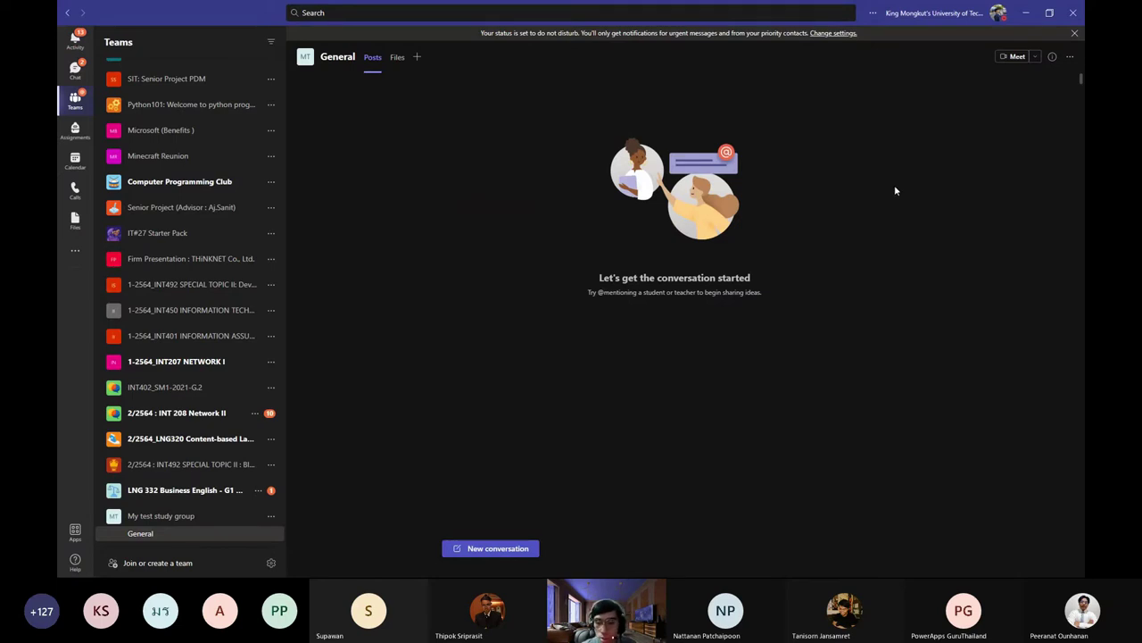
{"action": "key", "text": "alt+Tab"}
{"action": "right_click", "coordinate": [419, 246]}
{"action": "key", "text": "Escape"}
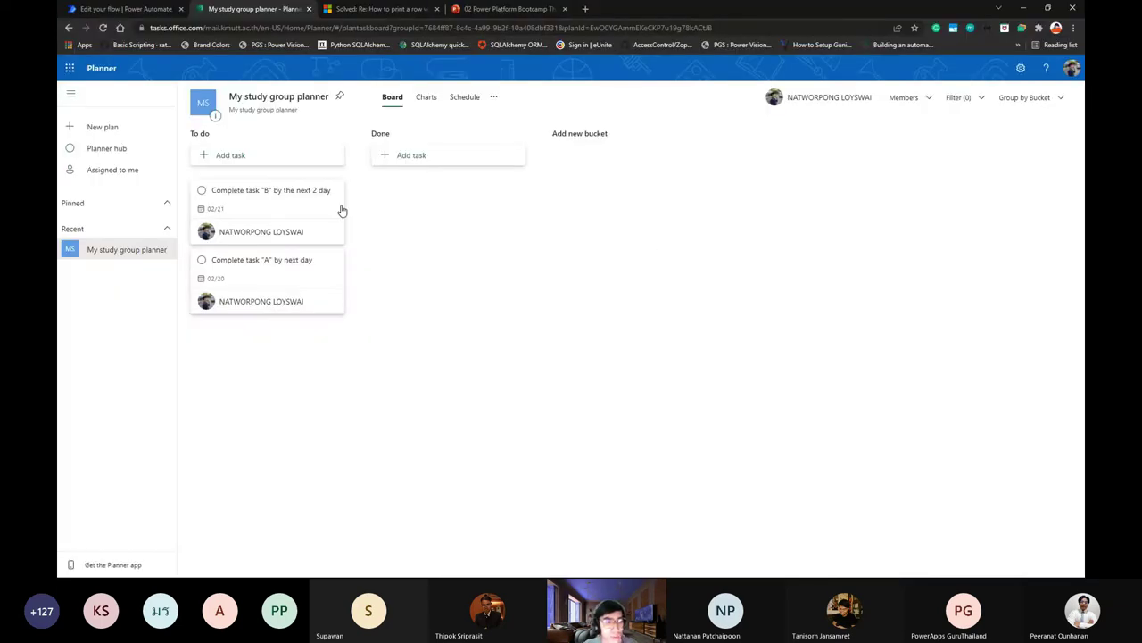
{"action": "right_click", "coordinate": [468, 224]}
{"action": "key", "text": "Escape"}
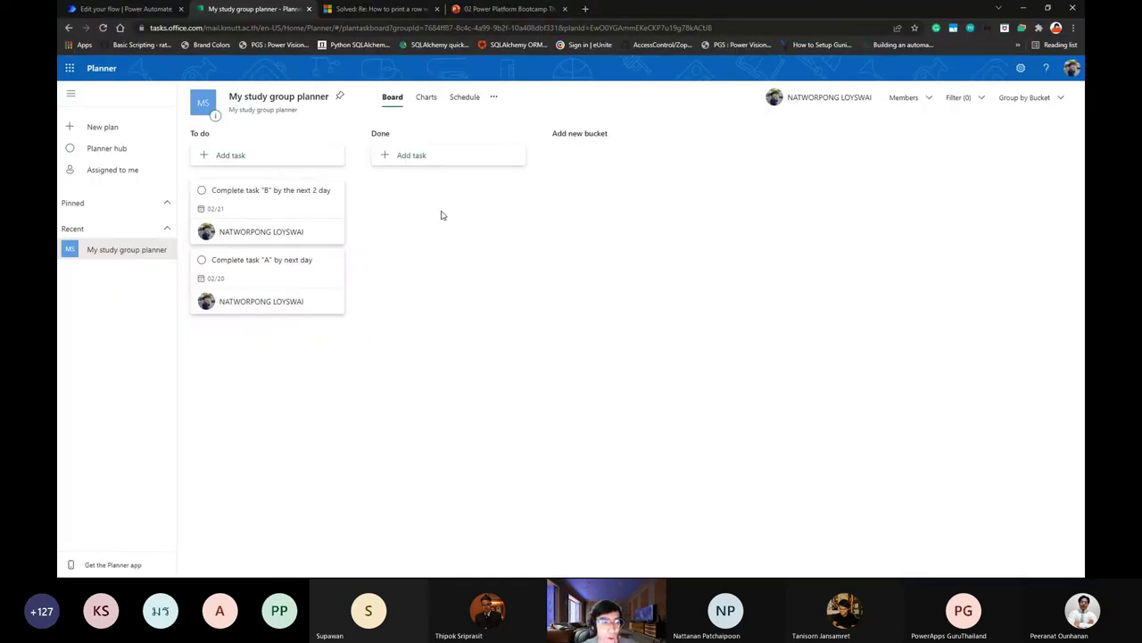
{"action": "right_click", "coordinate": [398, 211]}
{"action": "key", "text": "Escape"}
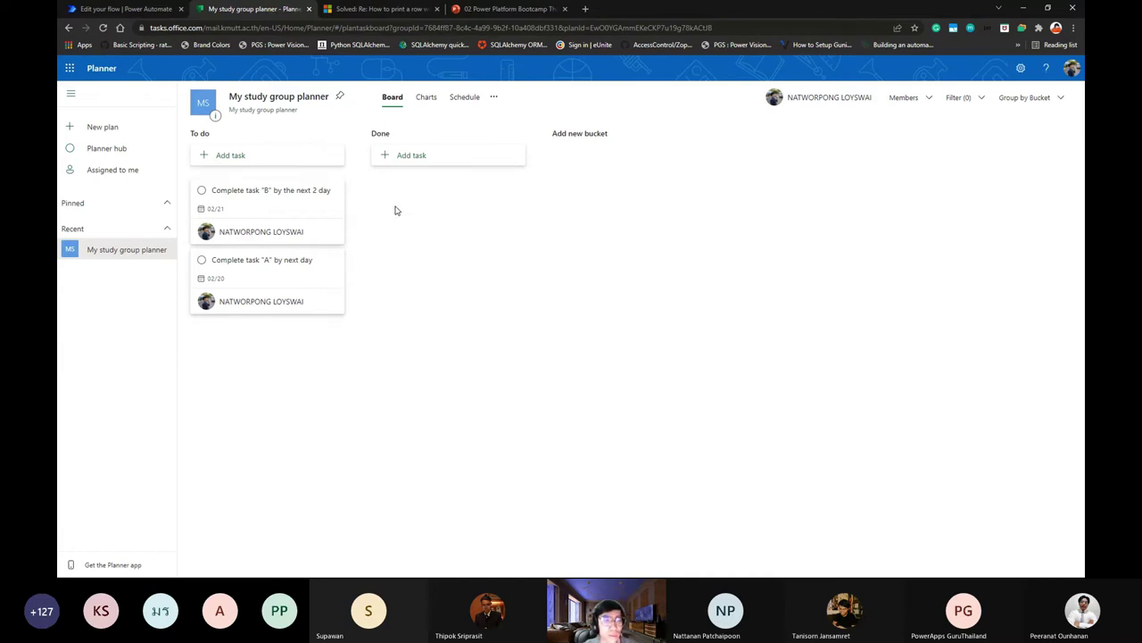
Switch to Microsoft Teams to show the General channel of My test study group.
{"action": "key", "text": "alt+Tab"}
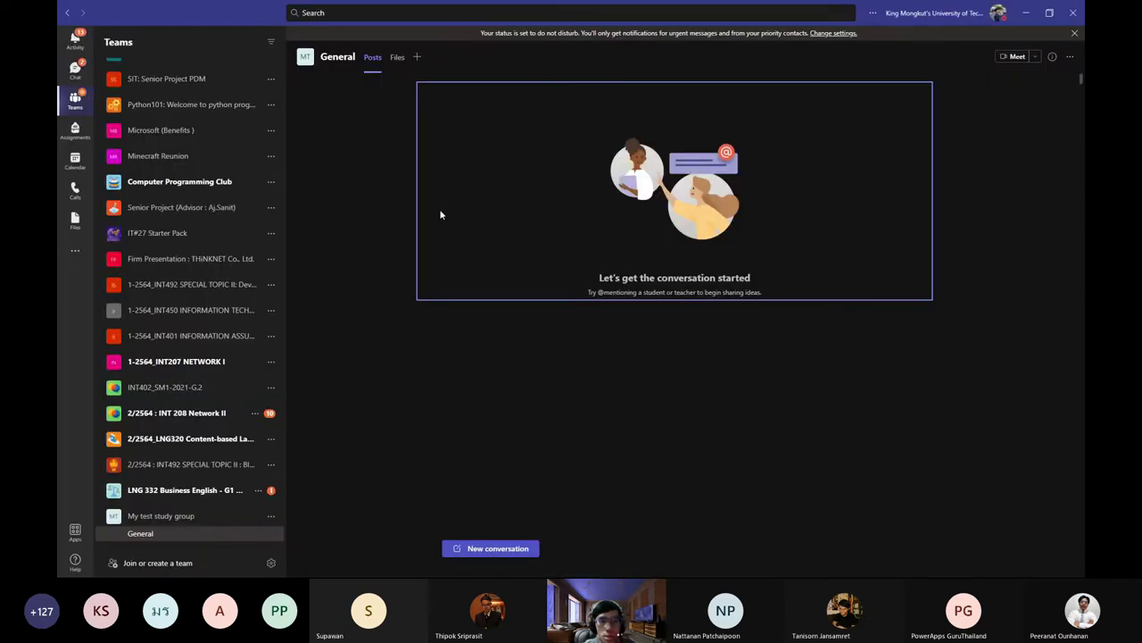
{"action": "key", "text": "alt+Tab"}
{"action": "right_click", "coordinate": [400, 212]}
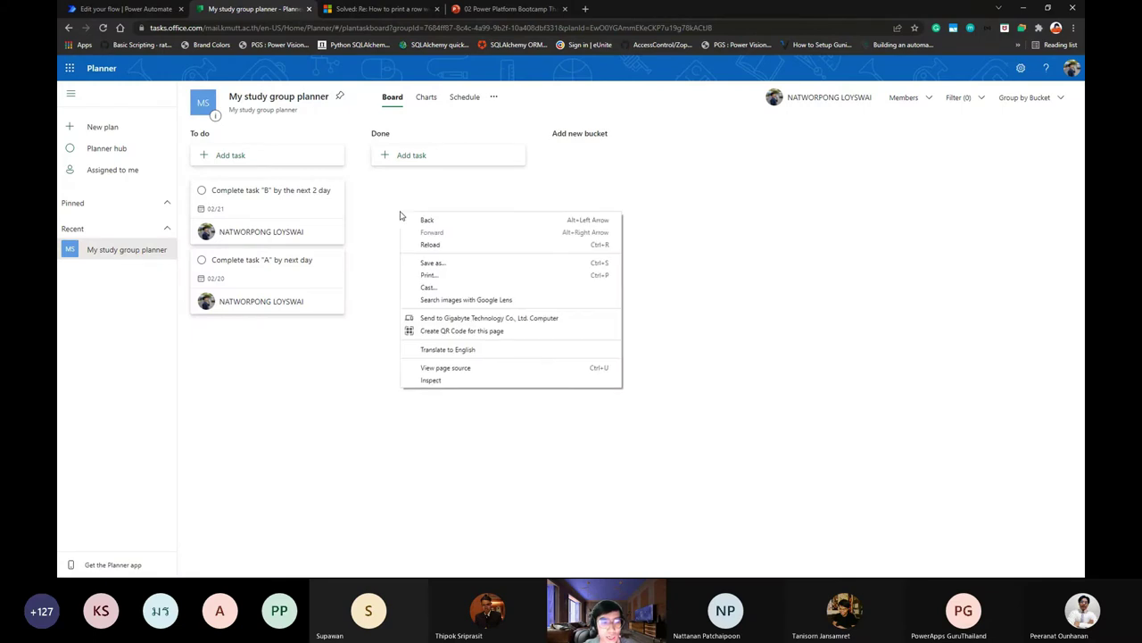
{"action": "right_click", "coordinate": [389, 205]}
{"action": "right_click", "coordinate": [386, 198]}
{"action": "left_click", "coordinate": [384, 193]}
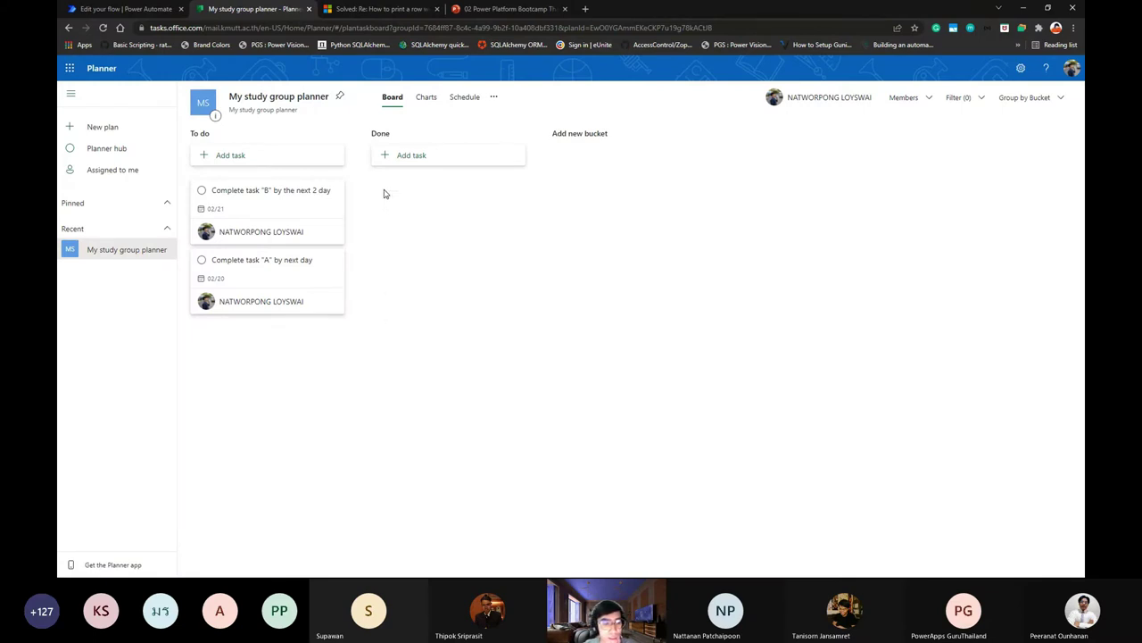
{"action": "right_click", "coordinate": [438, 196]}
{"action": "right_click", "coordinate": [421, 200]}
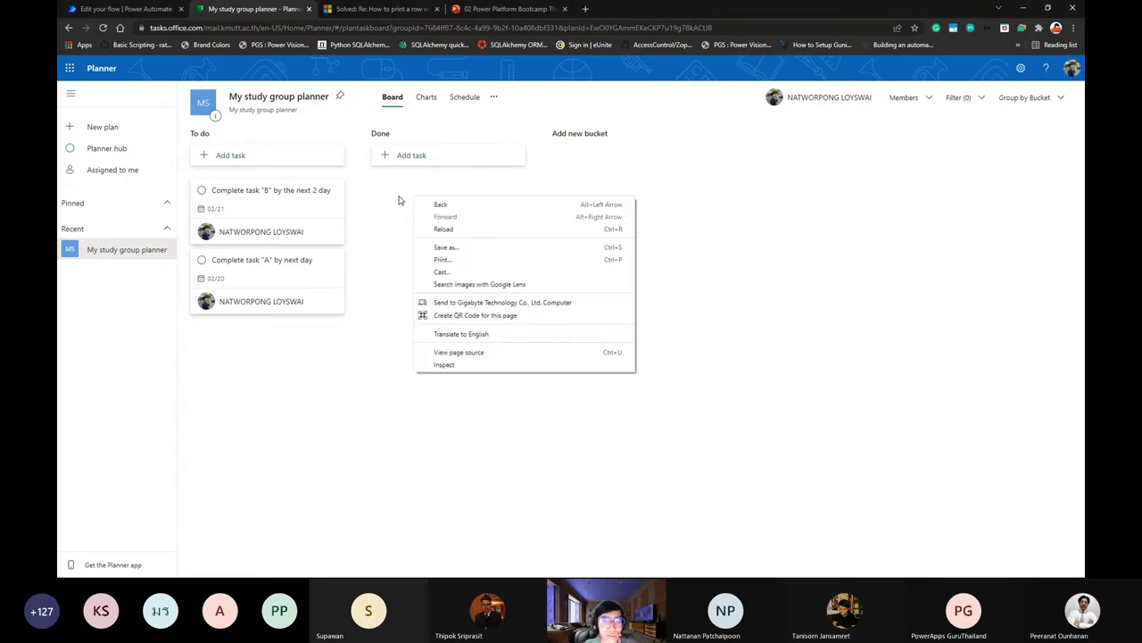
{"action": "left_click", "coordinate": [398, 199]}
{"action": "key", "text": "alt+Tab"}
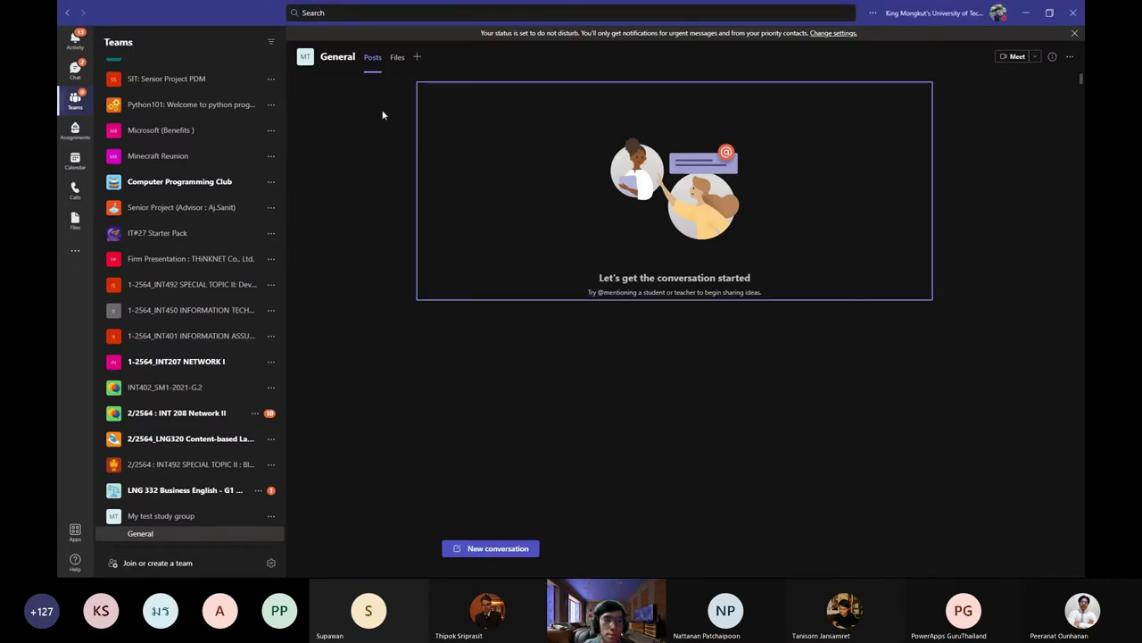
{"action": "left_click", "coordinate": [383, 114]}
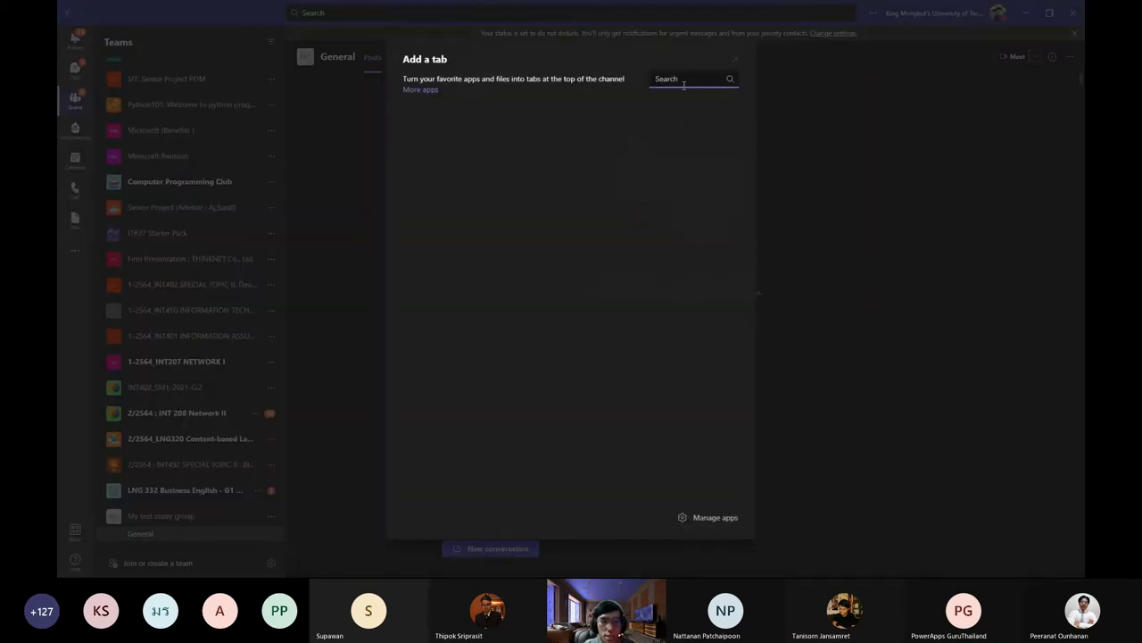
{"action": "type", "text": "planner"}
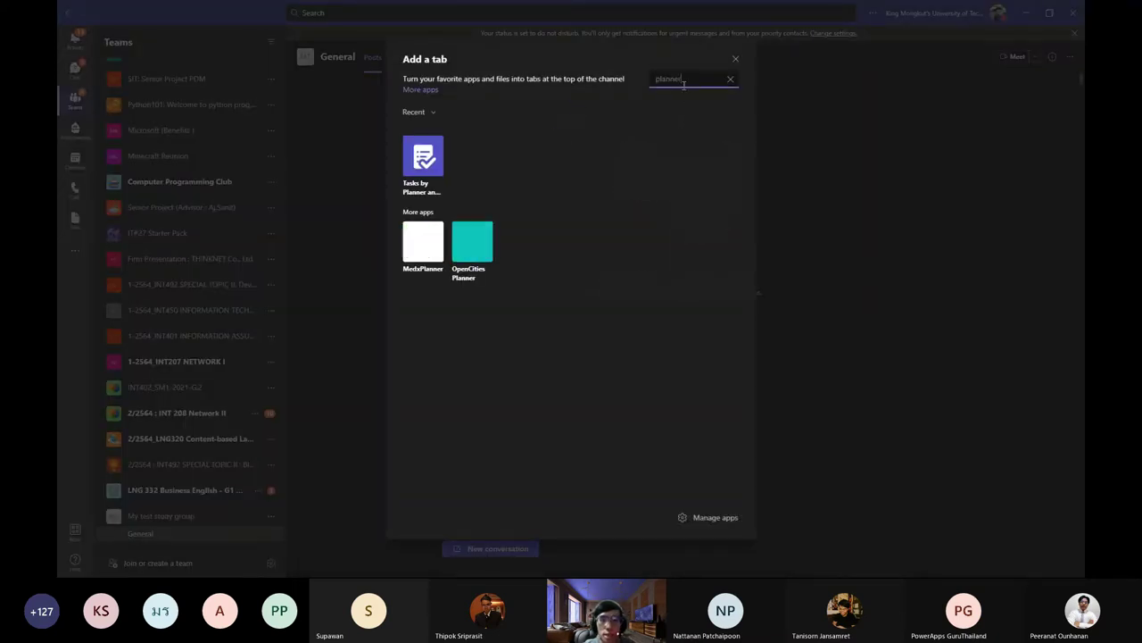
{"action": "left_click", "coordinate": [424, 156]}
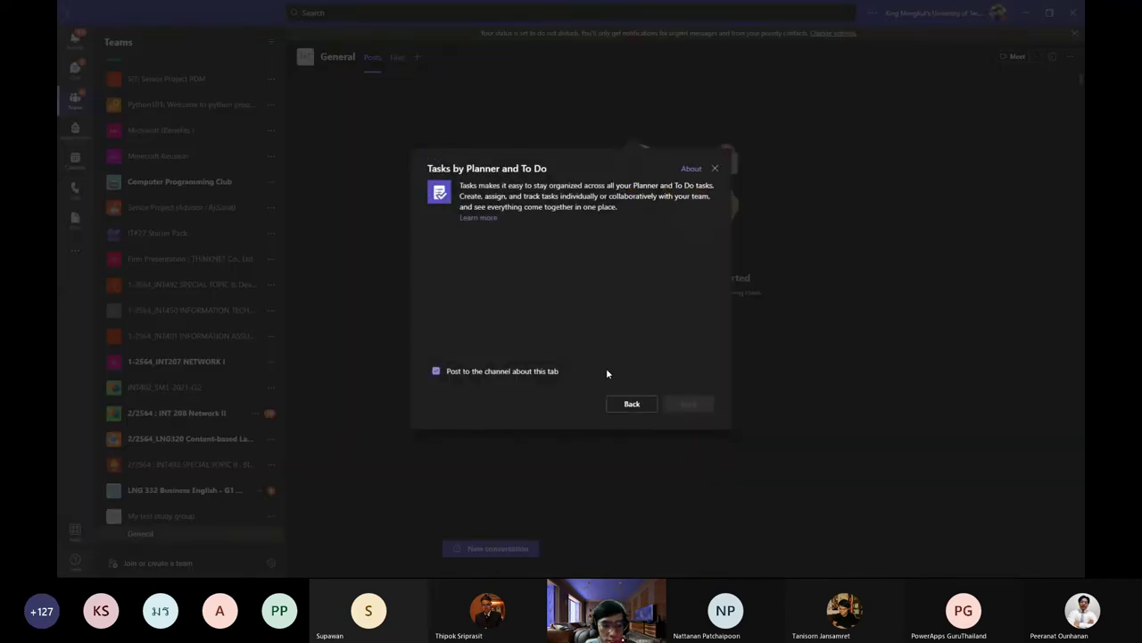
{"action": "left_click", "coordinate": [526, 372]}
{"action": "left_click", "coordinate": [528, 374]}
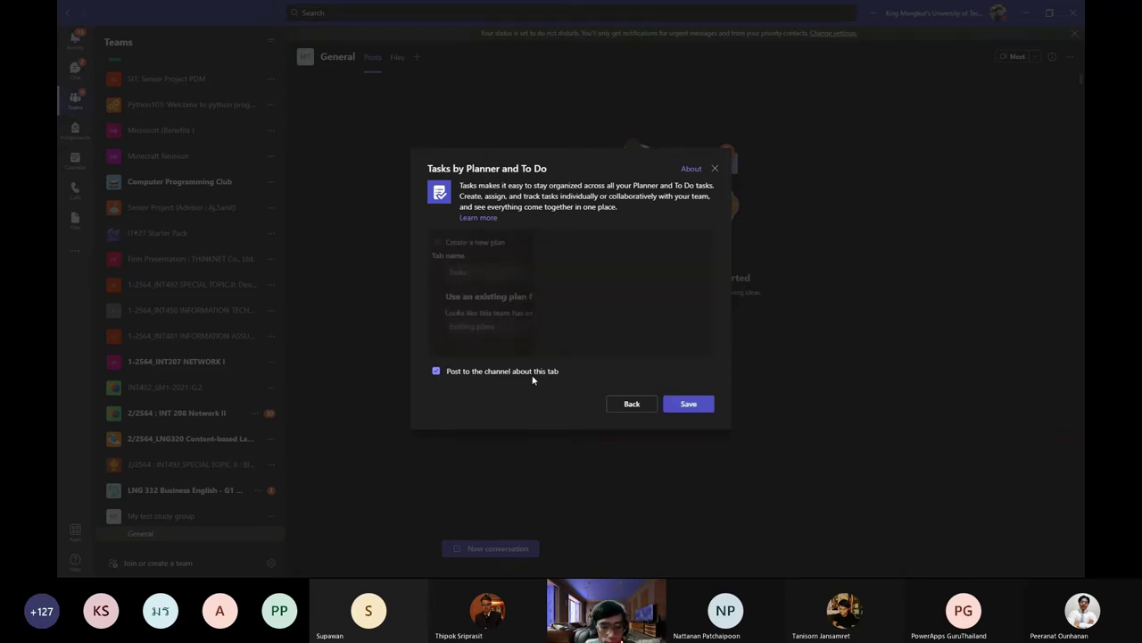
{"action": "left_click", "coordinate": [632, 405]}
Add a Tasks by Planner and To Do tab with a new plan named Tasks to the General channel, and check its list view.
{"action": "left_click", "coordinate": [416, 57]}
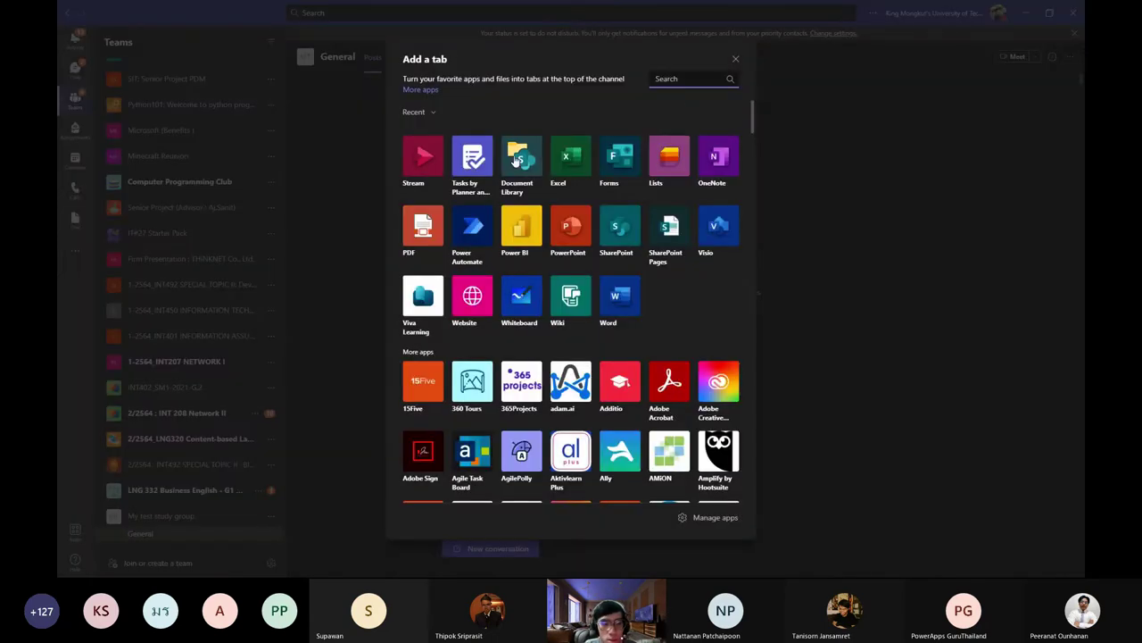
{"action": "left_click", "coordinate": [472, 156]}
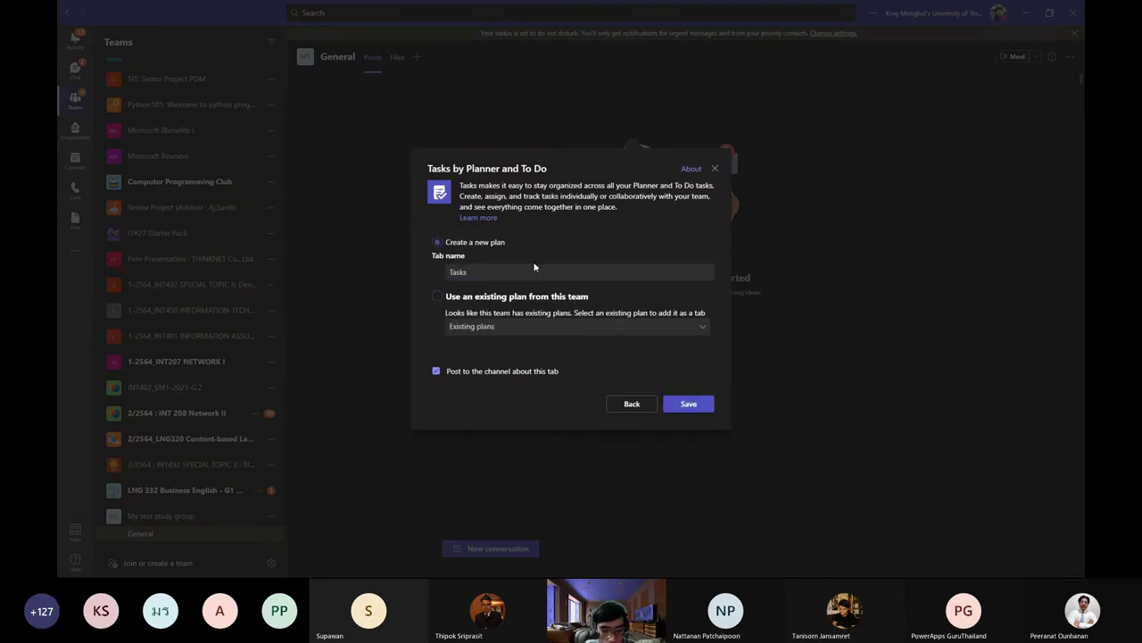
{"action": "left_click", "coordinate": [534, 268]}
{"action": "left_click", "coordinate": [688, 403]}
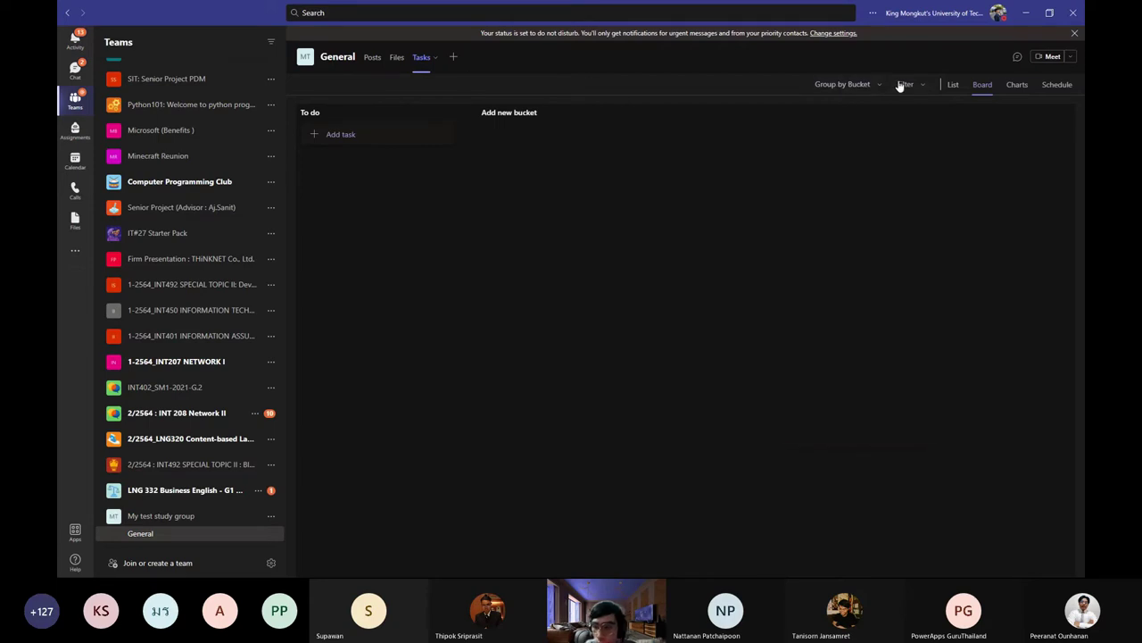
{"action": "left_click", "coordinate": [903, 85]}
{"action": "left_click", "coordinate": [907, 86]}
{"action": "left_click", "coordinate": [955, 87]}
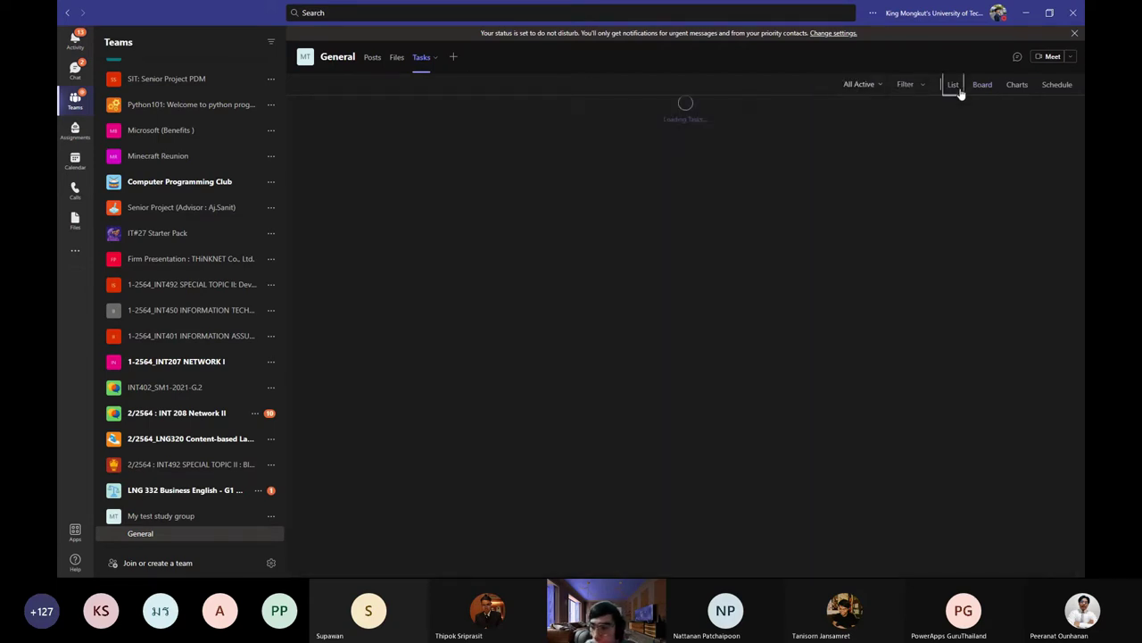
{"action": "left_click", "coordinate": [979, 87]}
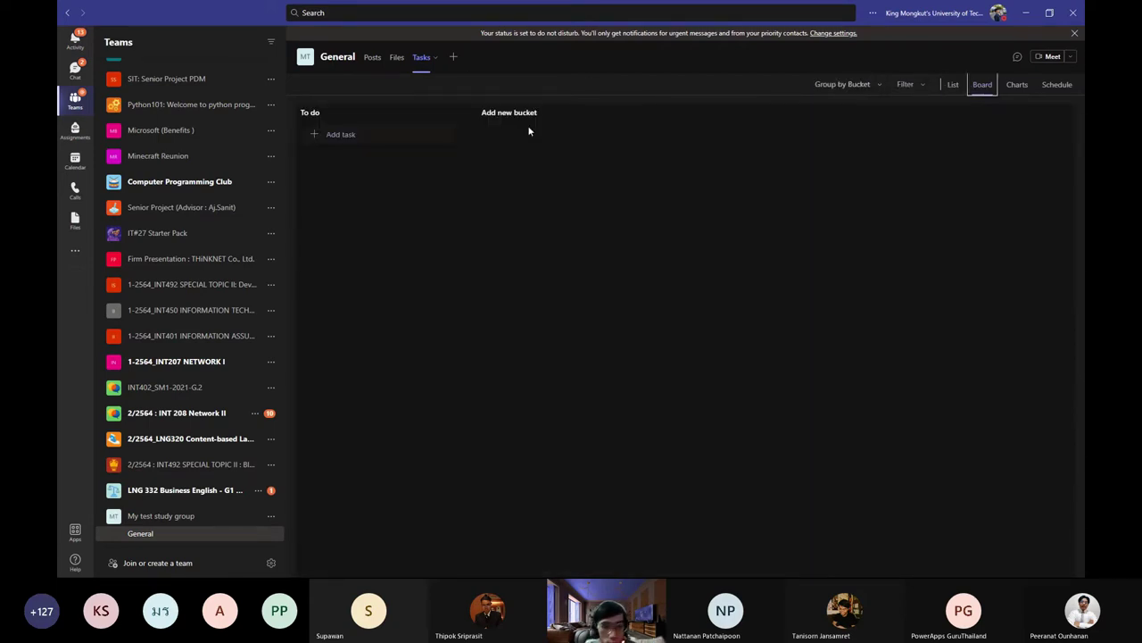
Remove the Tasks tab from the General channel without permanently deleting its plan.
{"action": "left_click", "coordinate": [439, 66]}
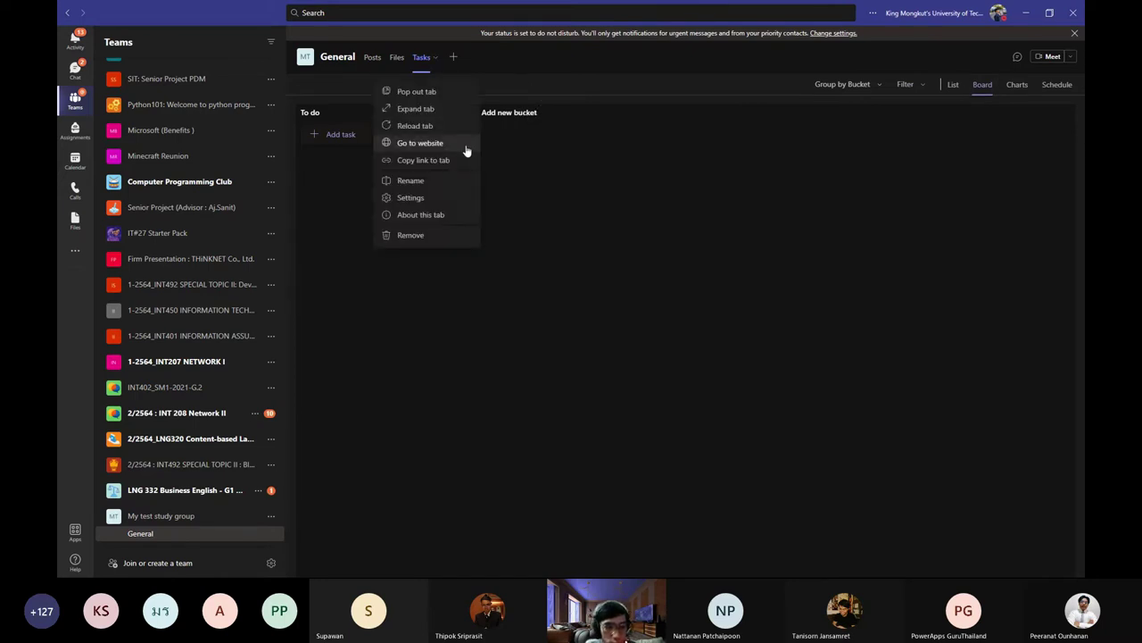
{"action": "left_click", "coordinate": [452, 243]}
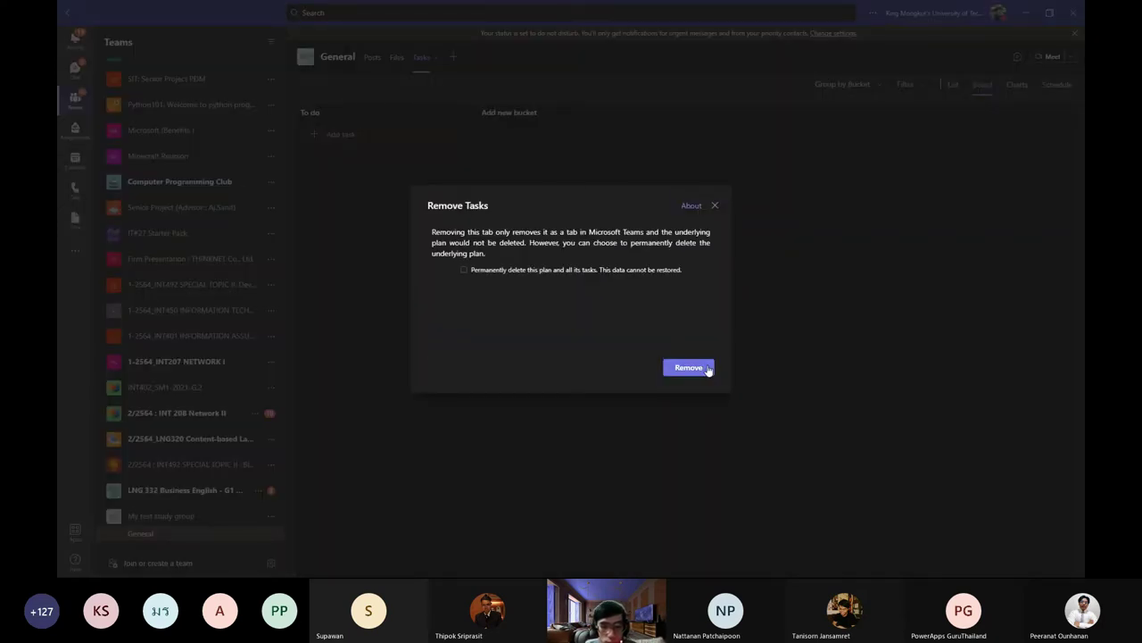
{"action": "left_click", "coordinate": [706, 368]}
Switch to Planner, mark tasks "A" and "B" in the To do bucket as complete, and expand the completed tasks.
{"action": "key", "text": "alt+Tab"}
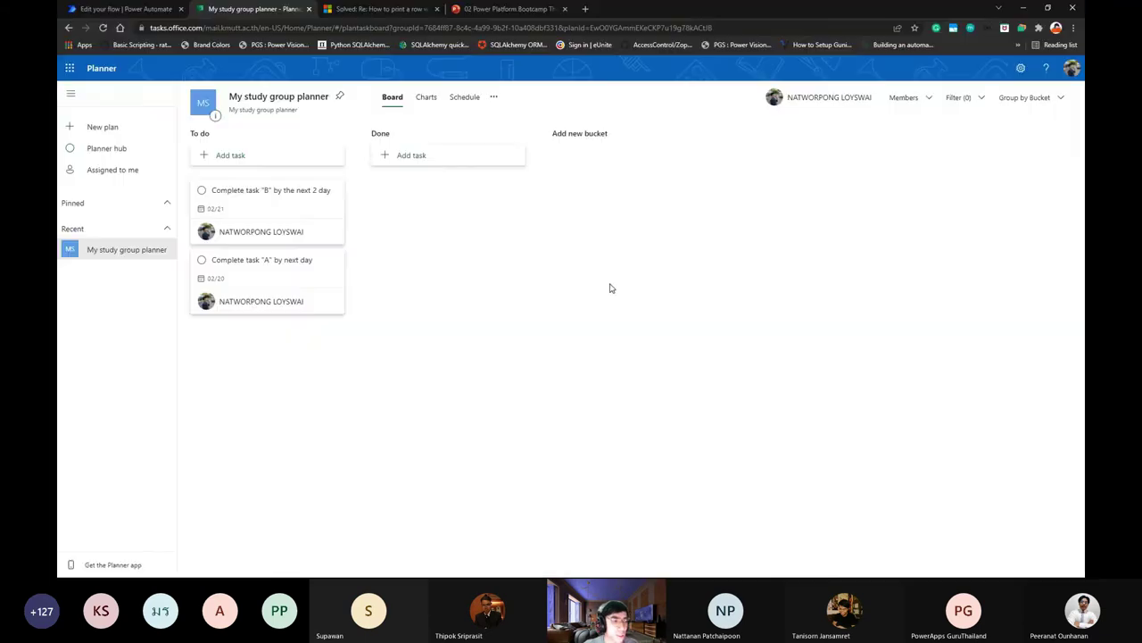
{"action": "left_click", "coordinate": [201, 190]}
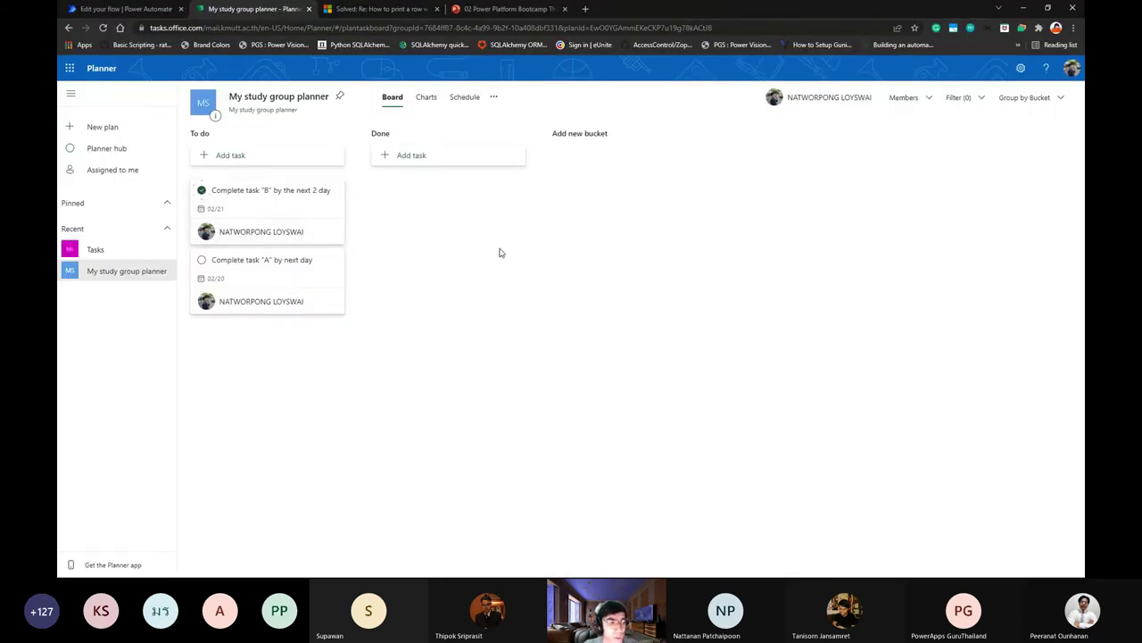
{"action": "right_click", "coordinate": [500, 252]}
{"action": "left_click", "coordinate": [202, 190]}
{"action": "right_click", "coordinate": [527, 251]}
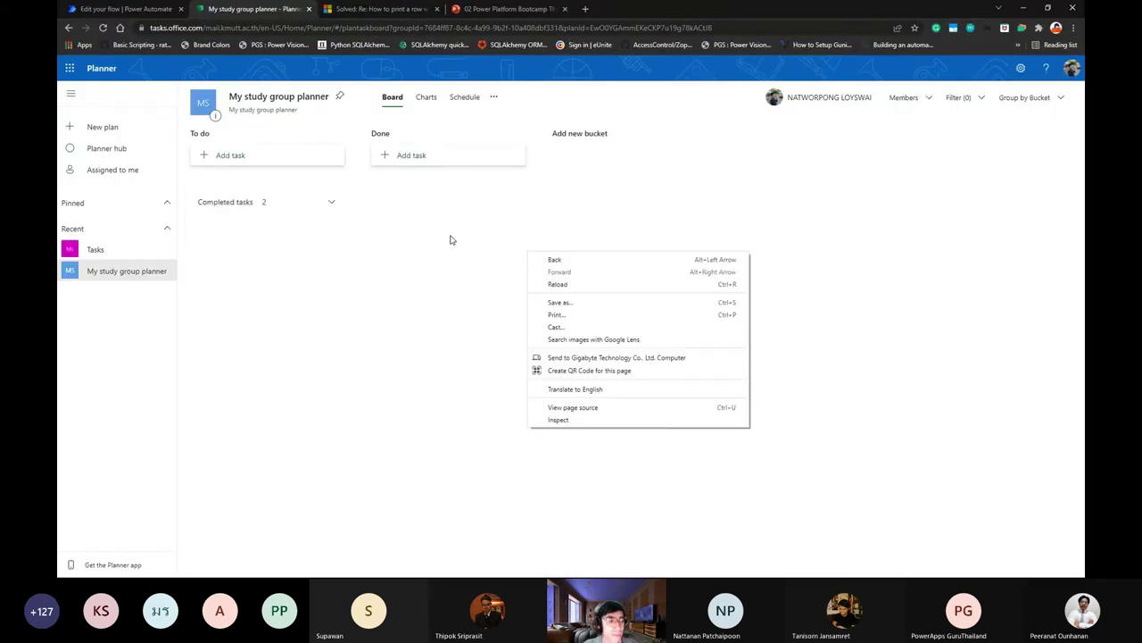
{"action": "left_click", "coordinate": [452, 239]}
{"action": "left_click", "coordinate": [308, 212]}
{"action": "left_click", "coordinate": [324, 211]}
{"action": "left_click", "coordinate": [327, 212]}
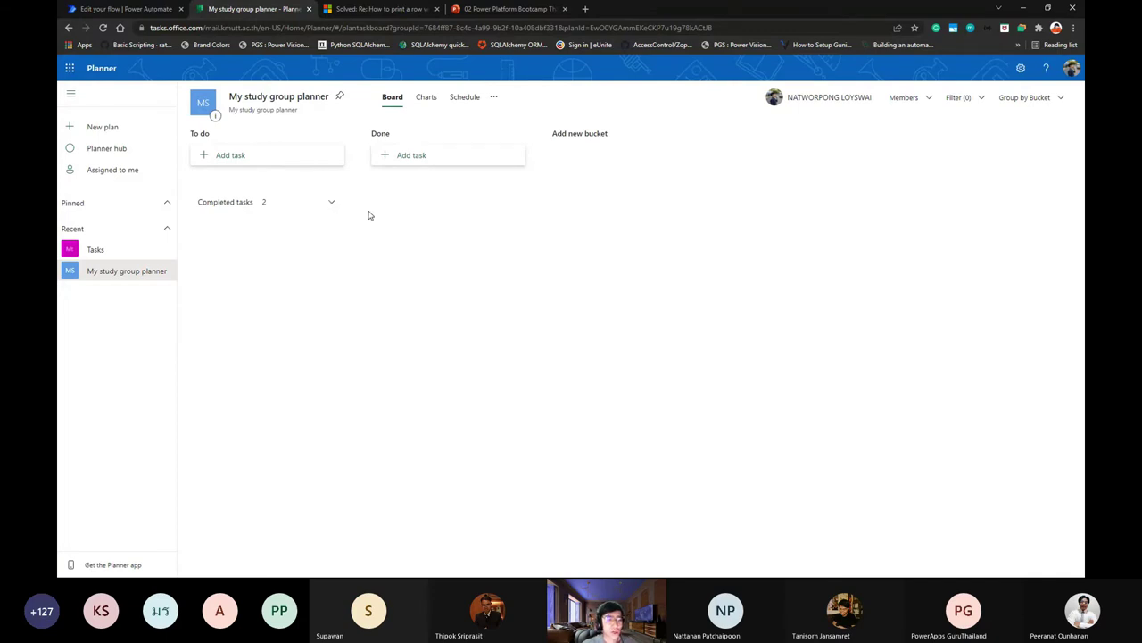
Switch to Microsoft Teams and add a standard channel named "Report" to the My test study group team.
{"action": "key", "text": "alt+Tab"}
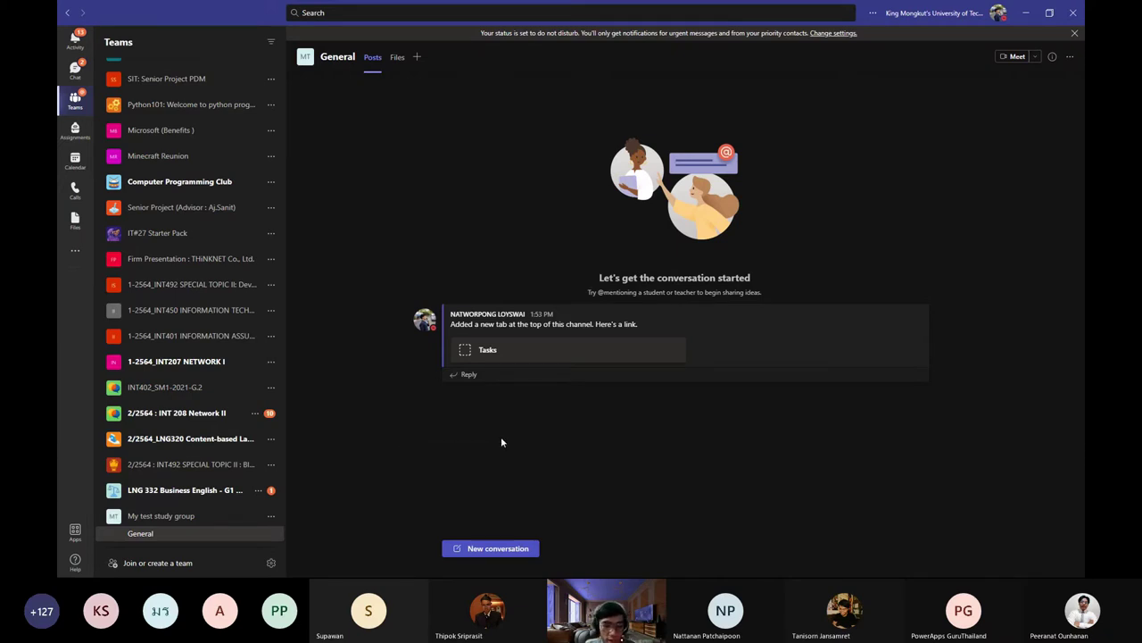
{"action": "left_click", "coordinate": [271, 518]}
{"action": "left_click", "coordinate": [362, 515]}
{"action": "left_click", "coordinate": [272, 516]}
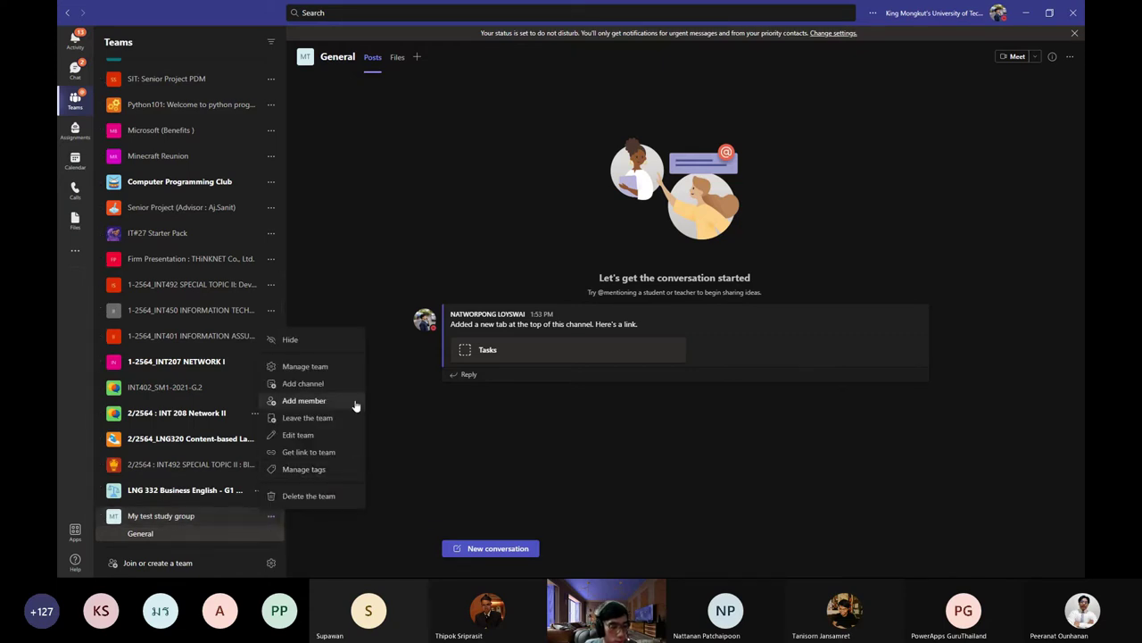
{"action": "left_click", "coordinate": [271, 517]}
{"action": "left_click", "coordinate": [270, 517]}
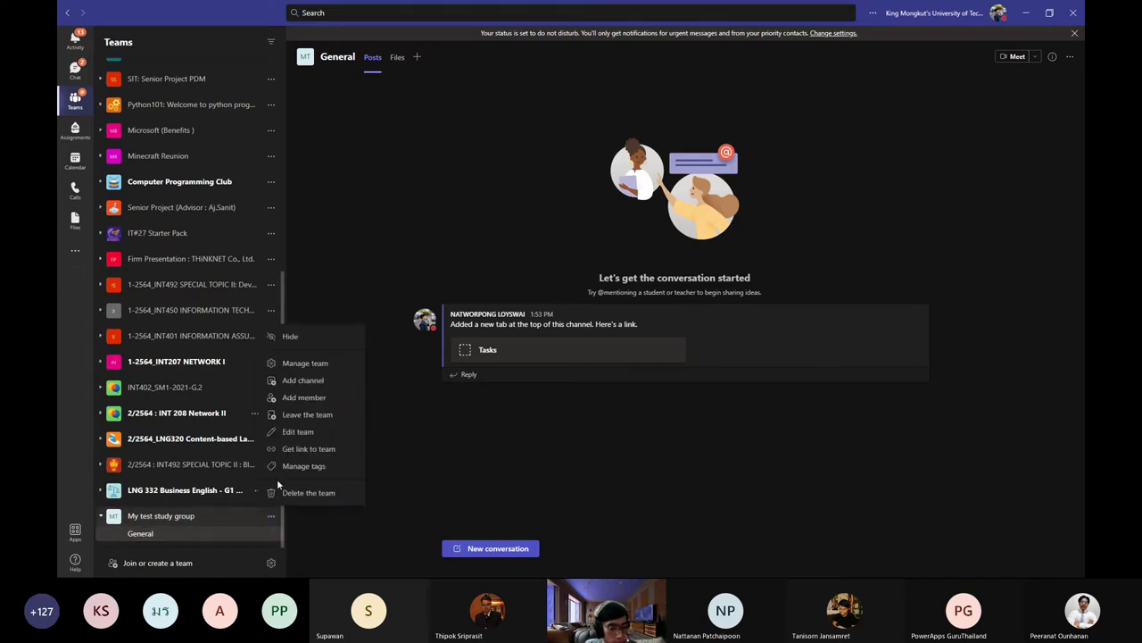
{"action": "left_click", "coordinate": [301, 379]}
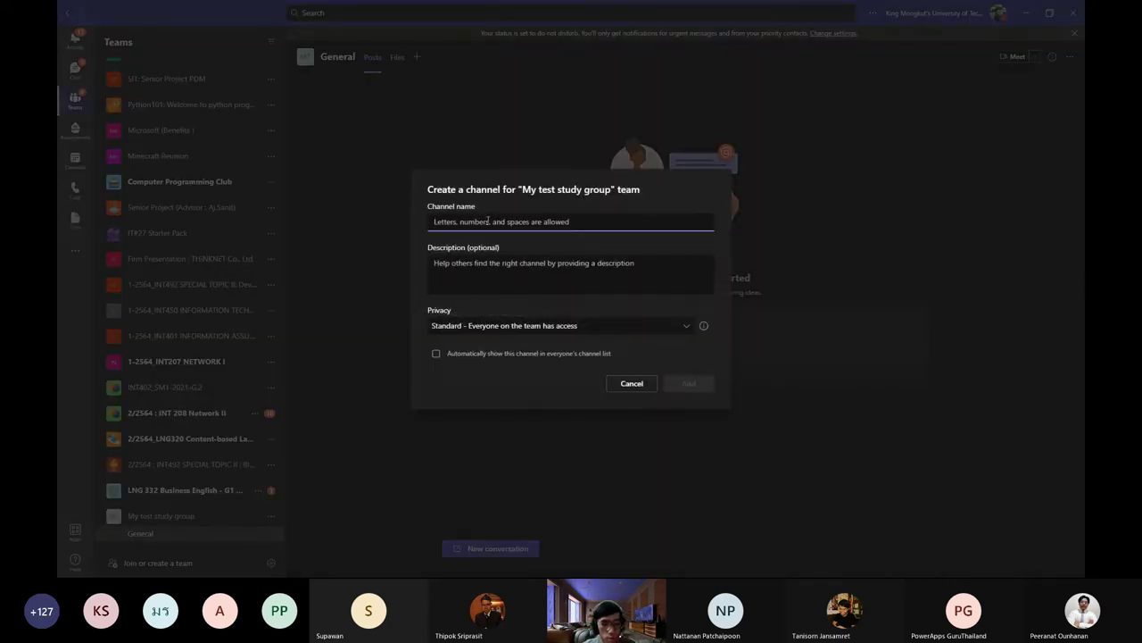
{"action": "type", "text": "Report"}
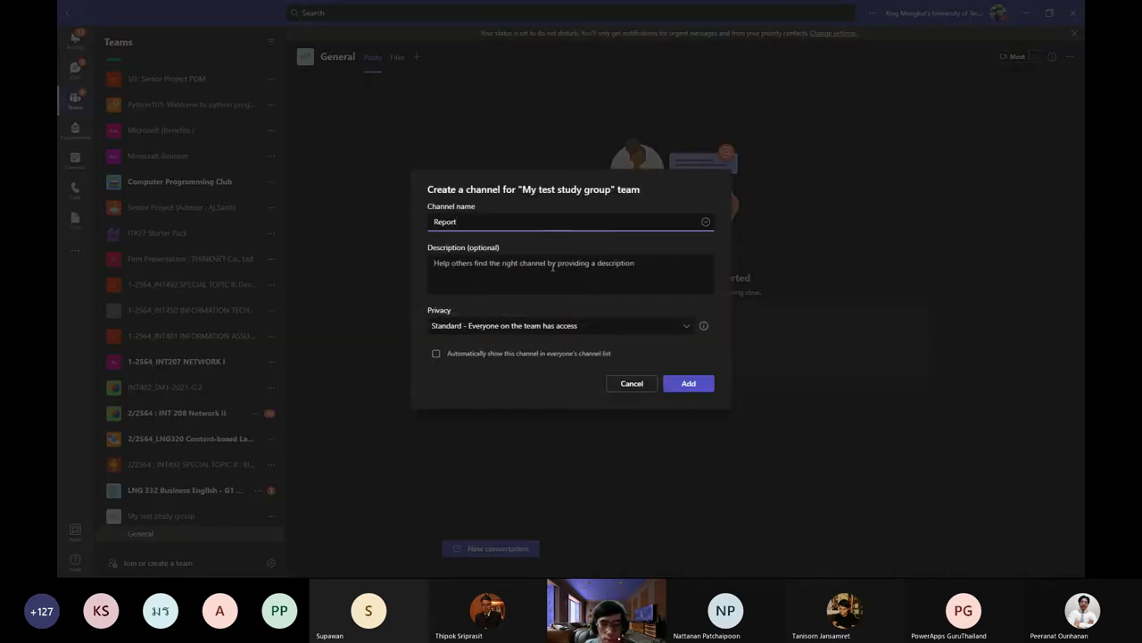
{"action": "left_click", "coordinate": [685, 383]}
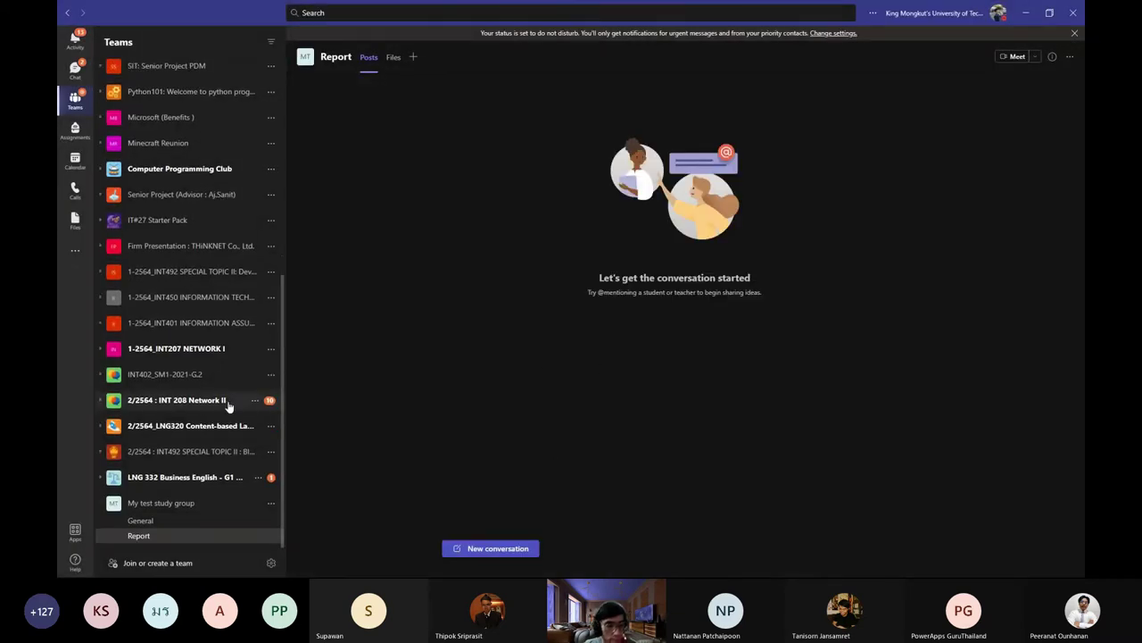
Switch to Power Automate and review the steps of the flow that reports members' Planner tasks to a Teams channel.
{"action": "key", "text": "alt+Tab"}
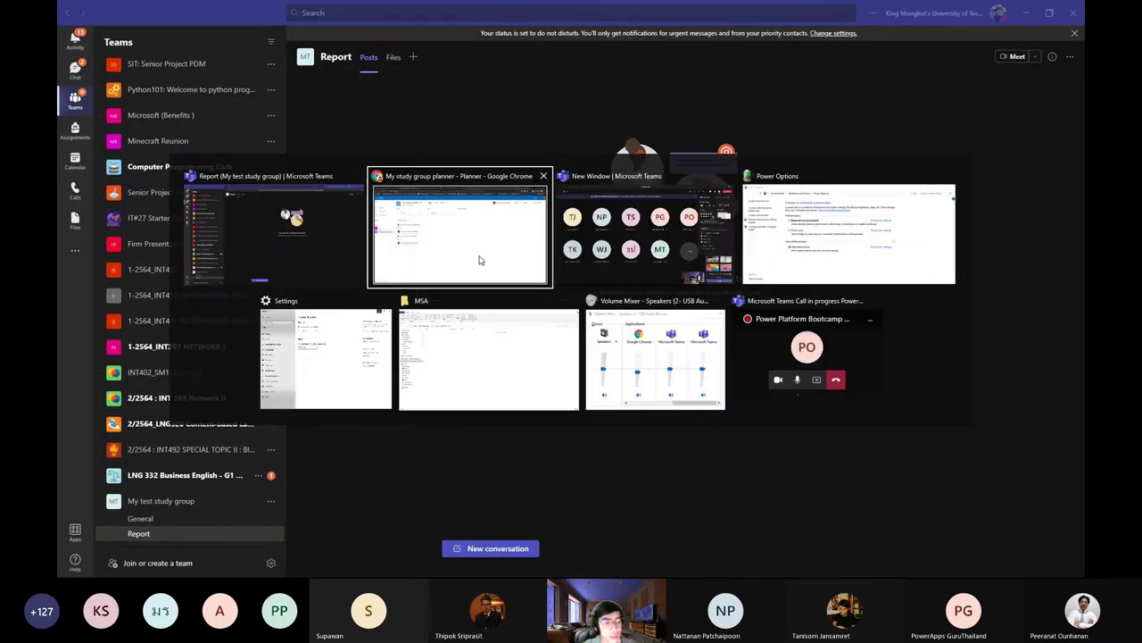
{"action": "left_click", "coordinate": [484, 267]}
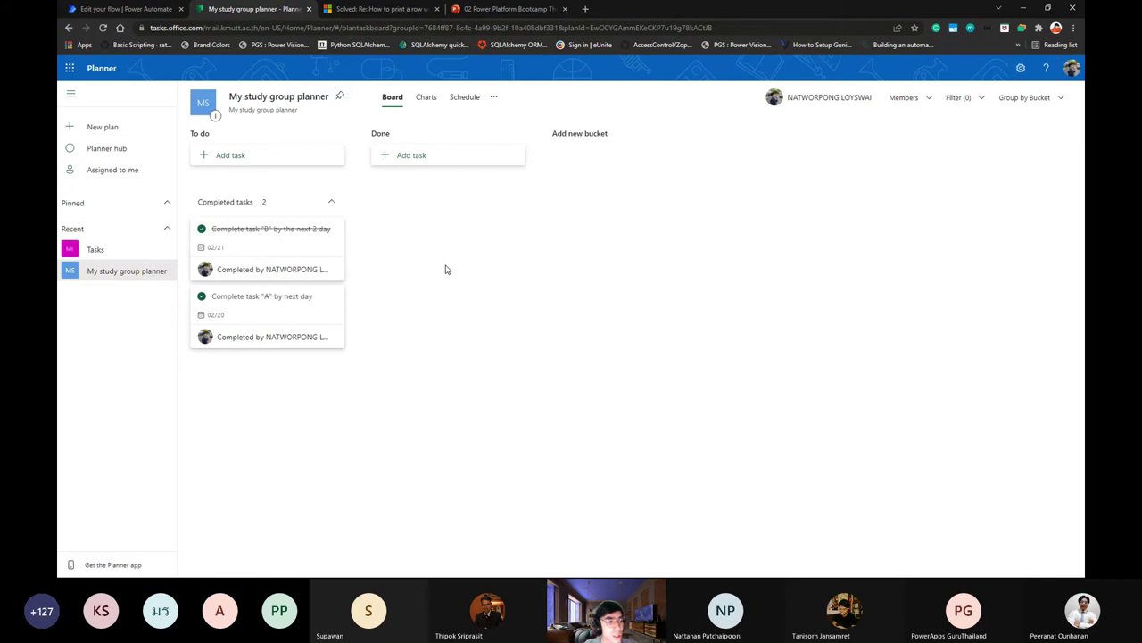
{"action": "left_click", "coordinate": [69, 8]}
{"action": "scroll", "coordinate": [620, 222], "scroll_direction": "down", "scroll_amount": 2}
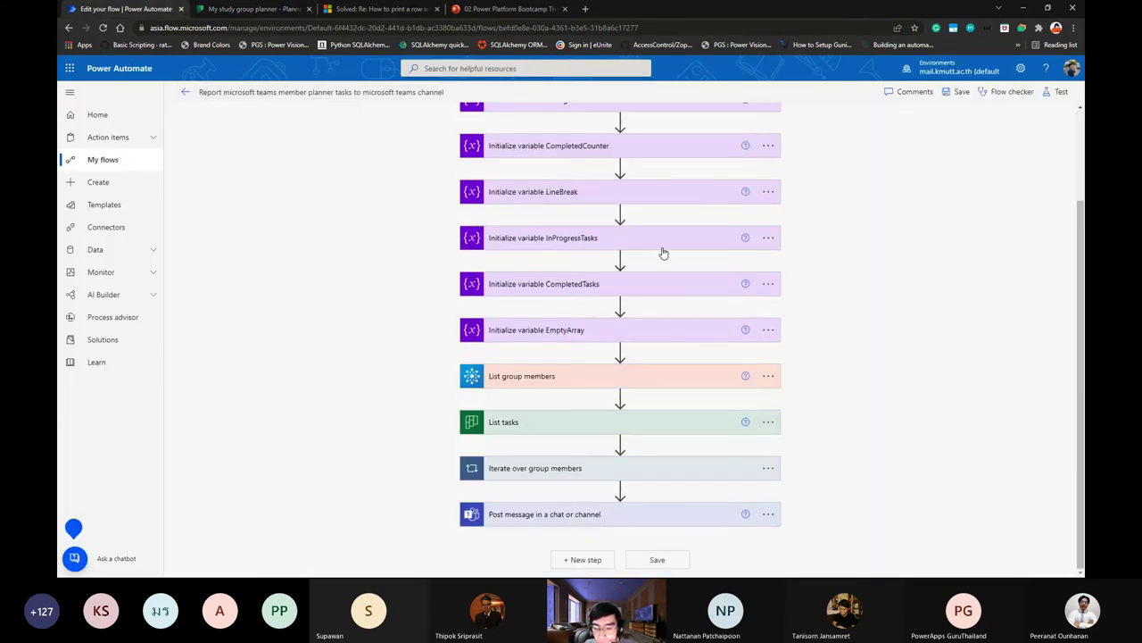
{"action": "scroll", "coordinate": [684, 286], "scroll_direction": "up", "scroll_amount": 2}
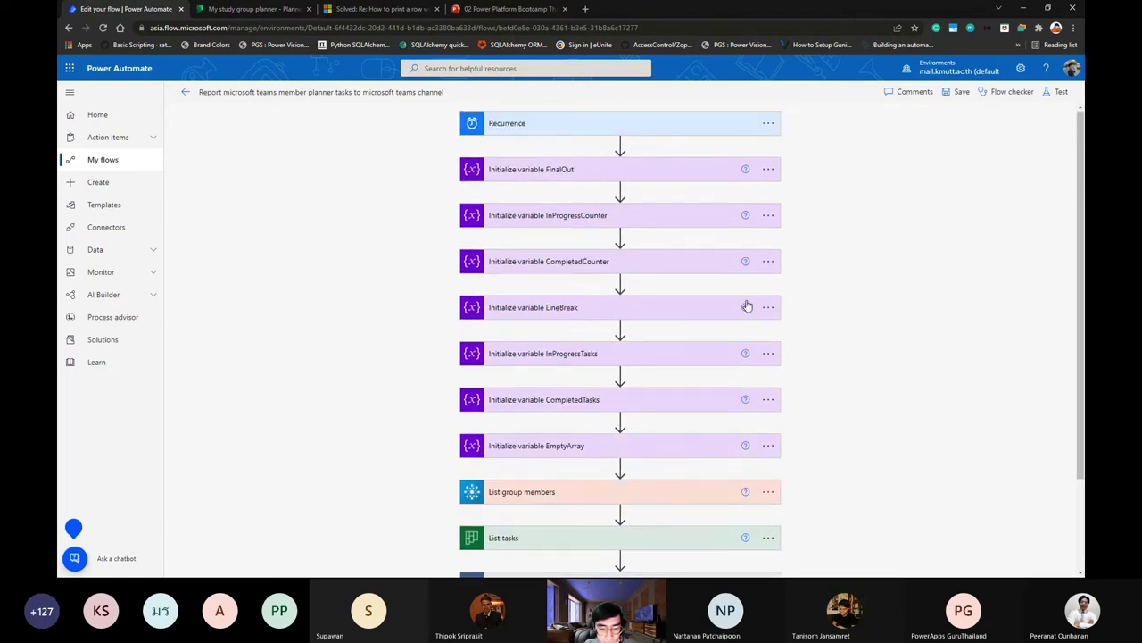
{"action": "right_click", "coordinate": [802, 160]}
{"action": "left_click", "coordinate": [800, 157]}
{"action": "right_click", "coordinate": [825, 150]}
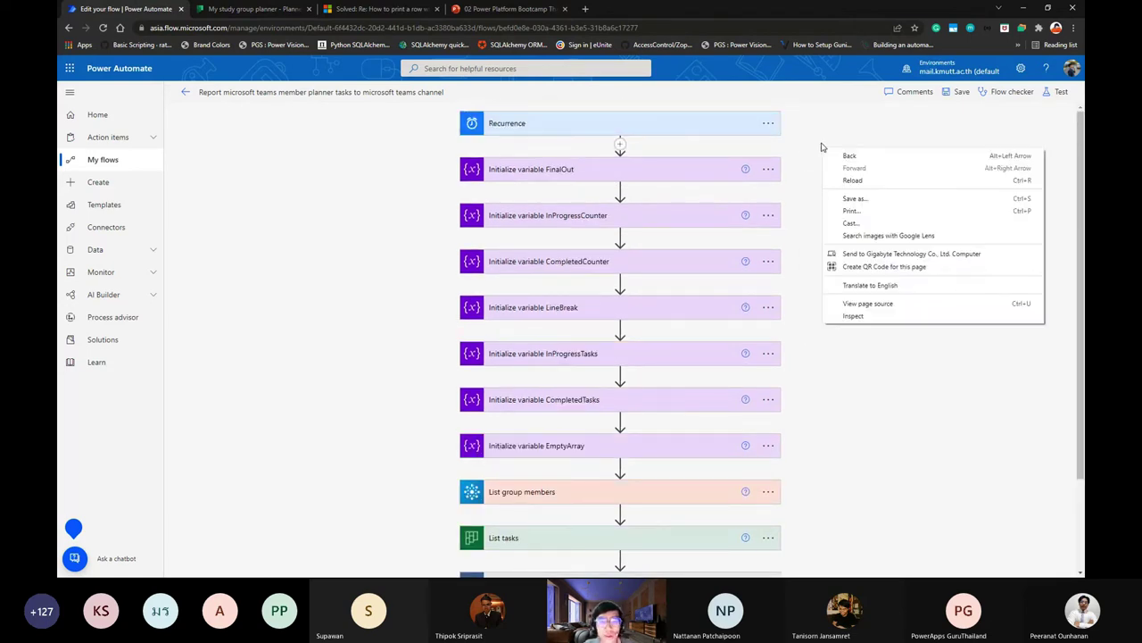
{"action": "left_click", "coordinate": [822, 144]}
{"action": "right_click", "coordinate": [822, 144]}
{"action": "left_click", "coordinate": [760, 257]}
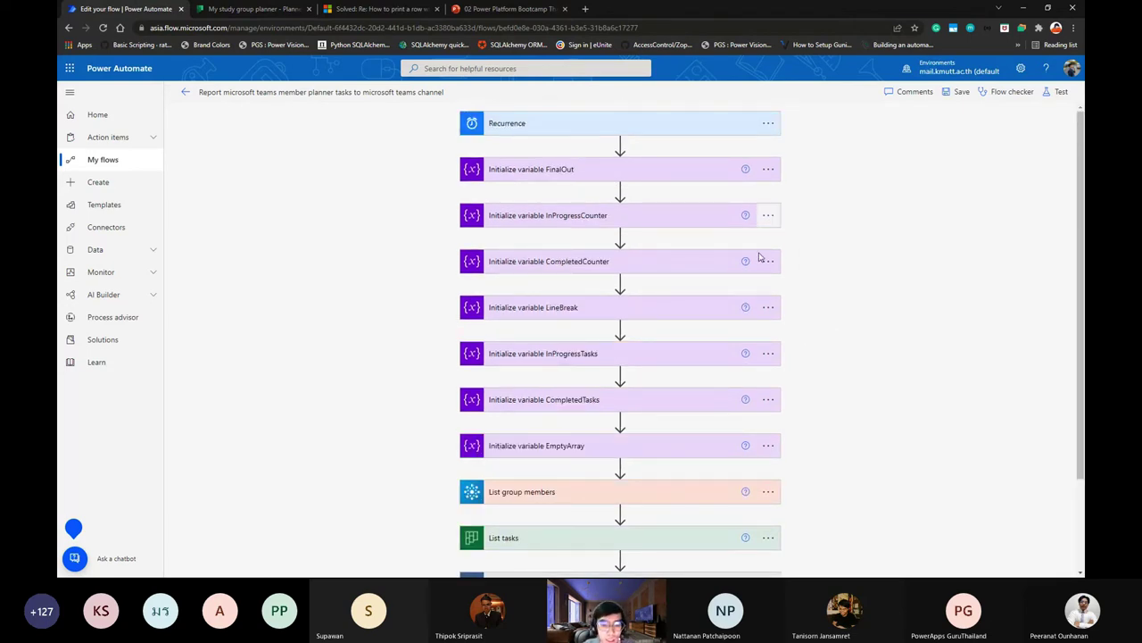
{"action": "scroll", "coordinate": [684, 399], "scroll_direction": "down", "scroll_amount": 2}
{"action": "scroll", "coordinate": [673, 428], "scroll_direction": "up", "scroll_amount": 2}
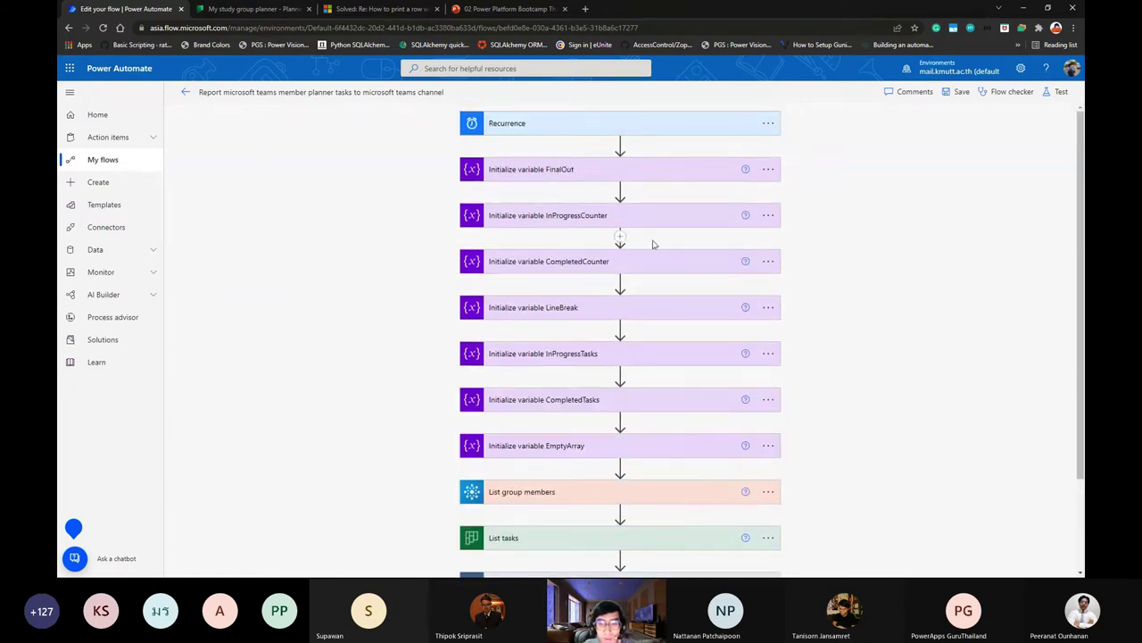
{"action": "right_click", "coordinate": [830, 147]}
{"action": "left_click", "coordinate": [823, 140]}
{"action": "right_click", "coordinate": [819, 132]}
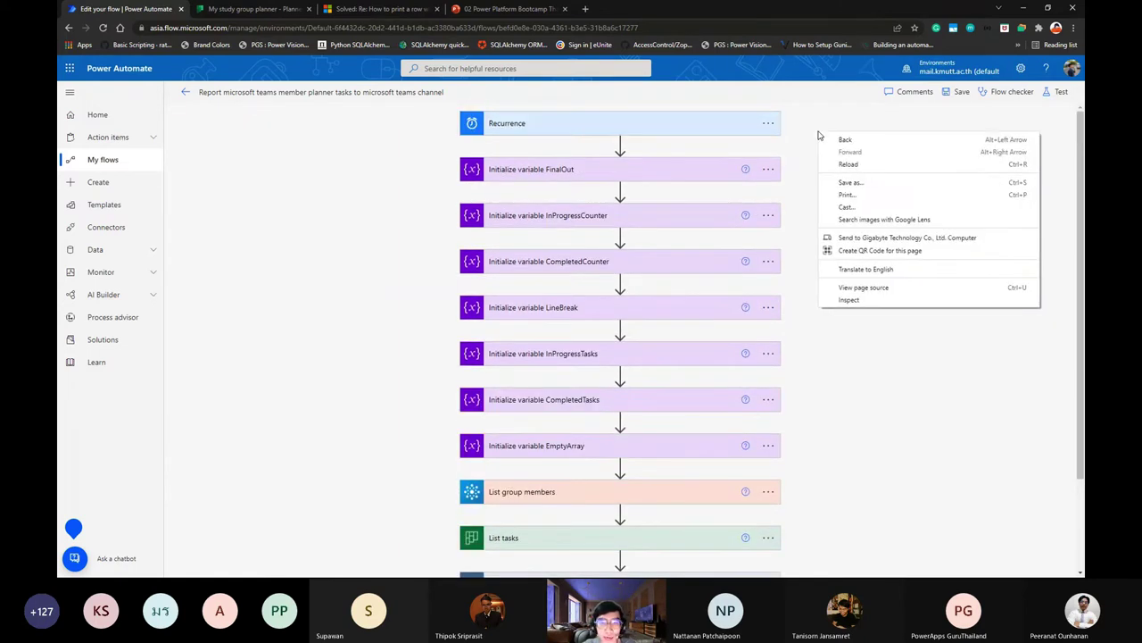
{"action": "left_click", "coordinate": [815, 132]}
{"action": "right_click", "coordinate": [824, 123]}
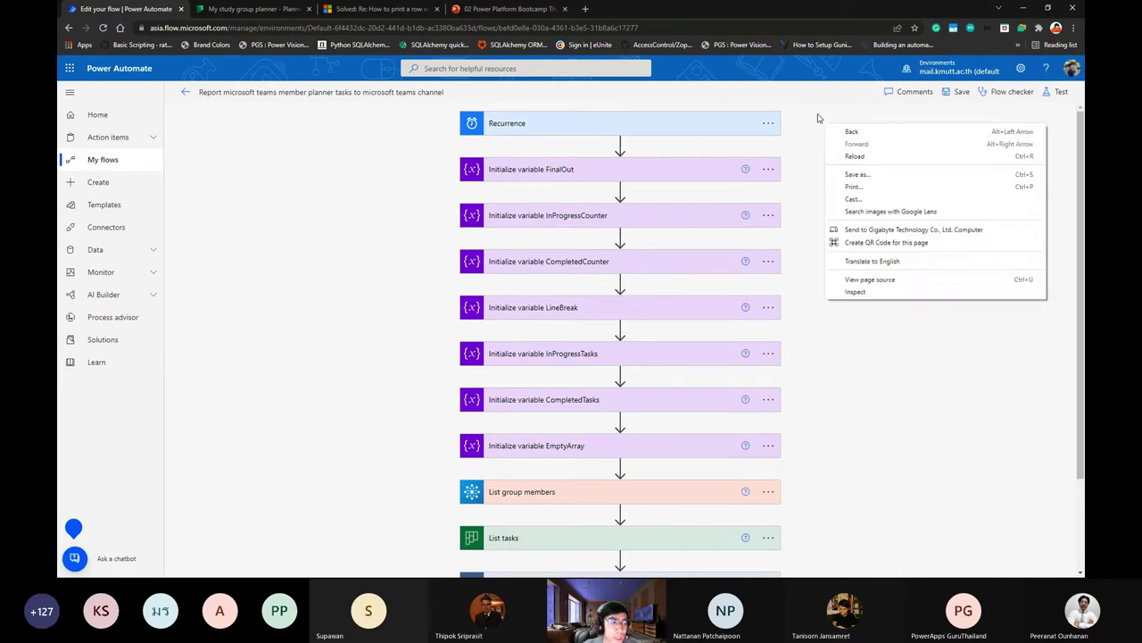
{"action": "left_click", "coordinate": [819, 118]}
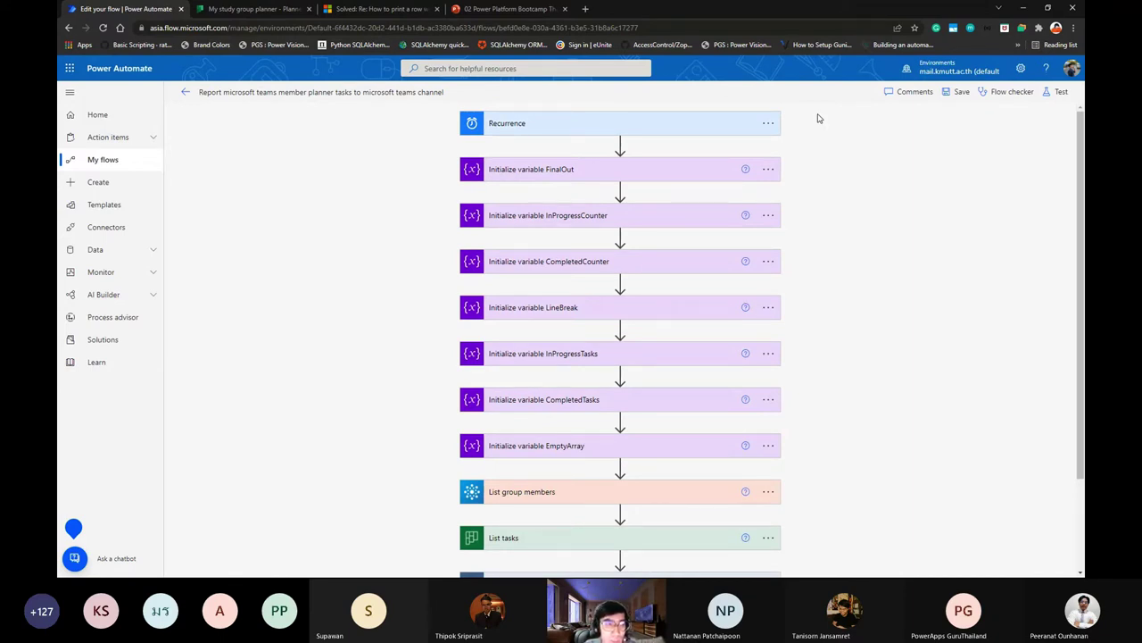
Switch to Planner to look over the My study group planner board, and return to the flow in Power Automate.
{"action": "left_click", "coordinate": [273, 14]}
{"action": "right_click", "coordinate": [471, 208]}
{"action": "left_click", "coordinate": [450, 207]}
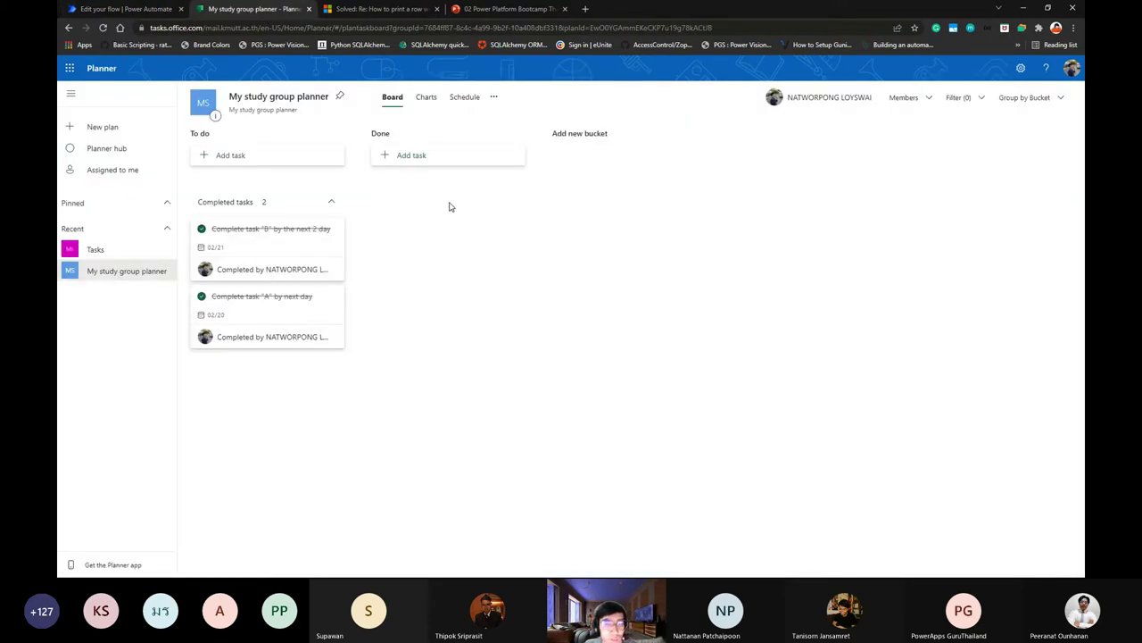
{"action": "left_click", "coordinate": [149, 13]}
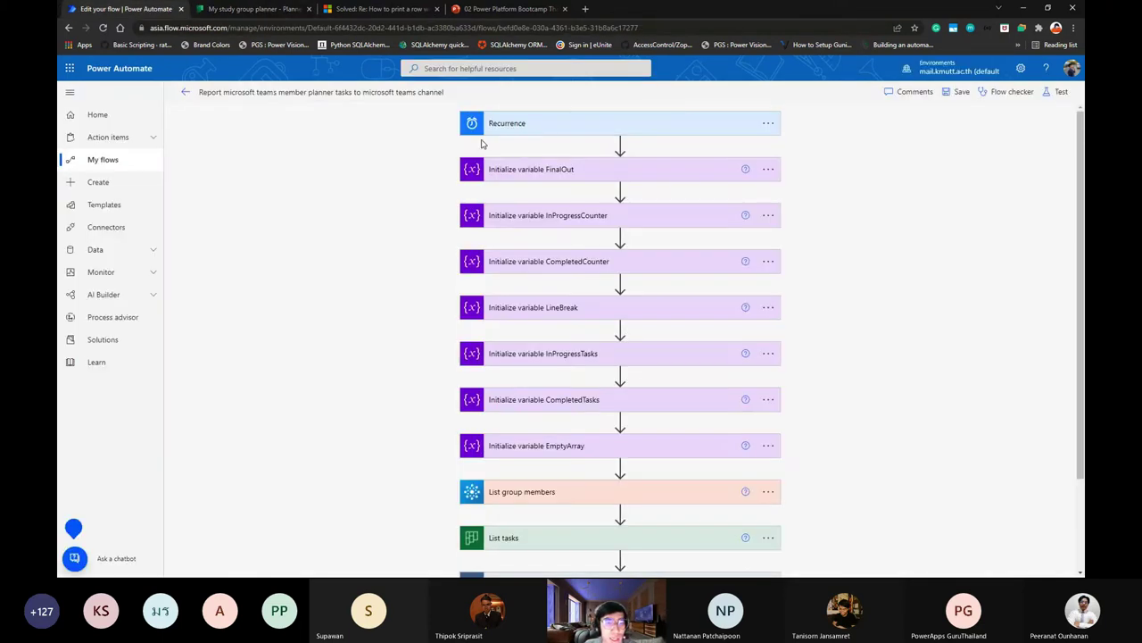
Expand the Recurrence trigger and examine its interval and frequency along with the order of the flow's steps.
{"action": "left_click", "coordinate": [546, 133]}
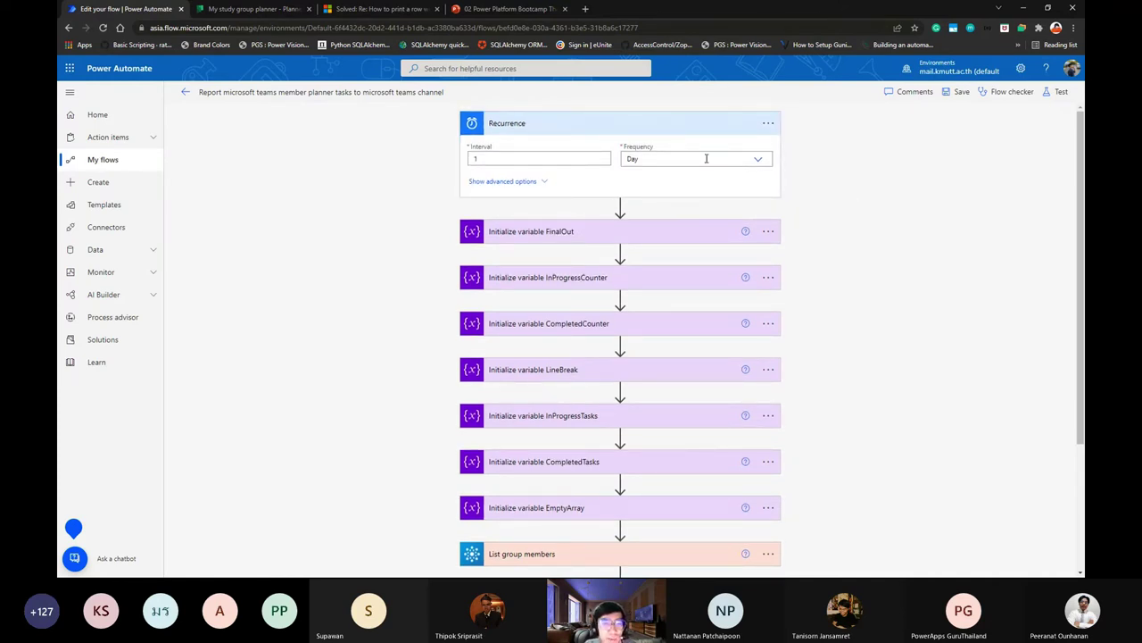
{"action": "scroll", "coordinate": [710, 158], "scroll_direction": "down", "scroll_amount": 1}
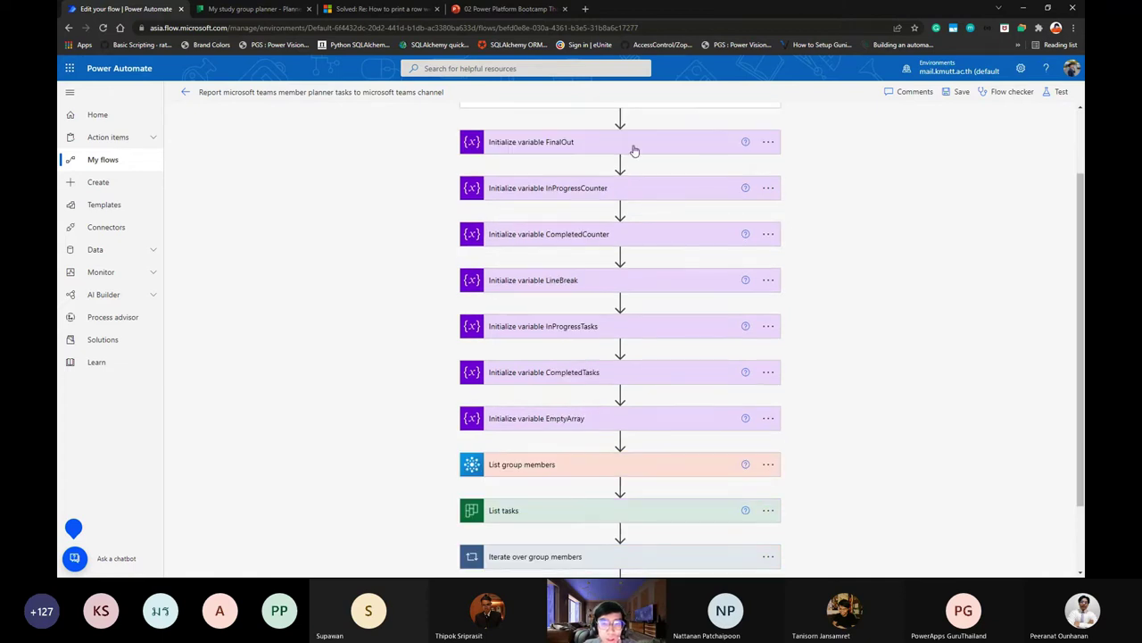
{"action": "scroll", "coordinate": [884, 209], "scroll_direction": "up", "scroll_amount": 1}
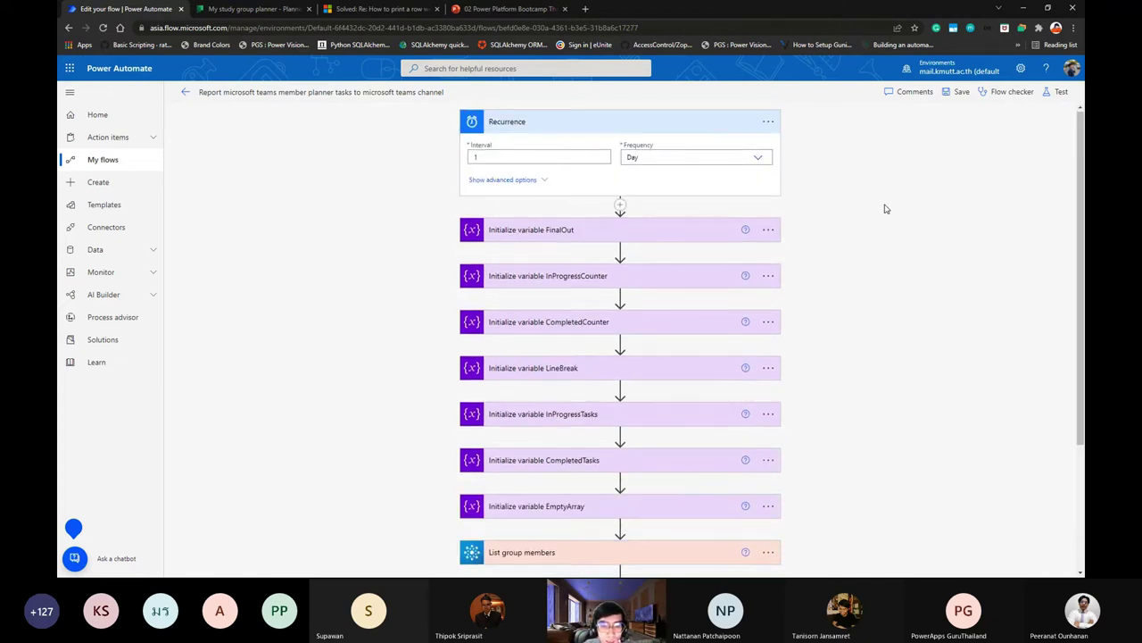
{"action": "scroll", "coordinate": [807, 206], "scroll_direction": "down", "scroll_amount": 1}
{"action": "scroll", "coordinate": [732, 197], "scroll_direction": "up", "scroll_amount": 1}
{"action": "scroll", "coordinate": [674, 259], "scroll_direction": "down", "scroll_amount": 2}
{"action": "scroll", "coordinate": [678, 330], "scroll_direction": "up", "scroll_amount": 1}
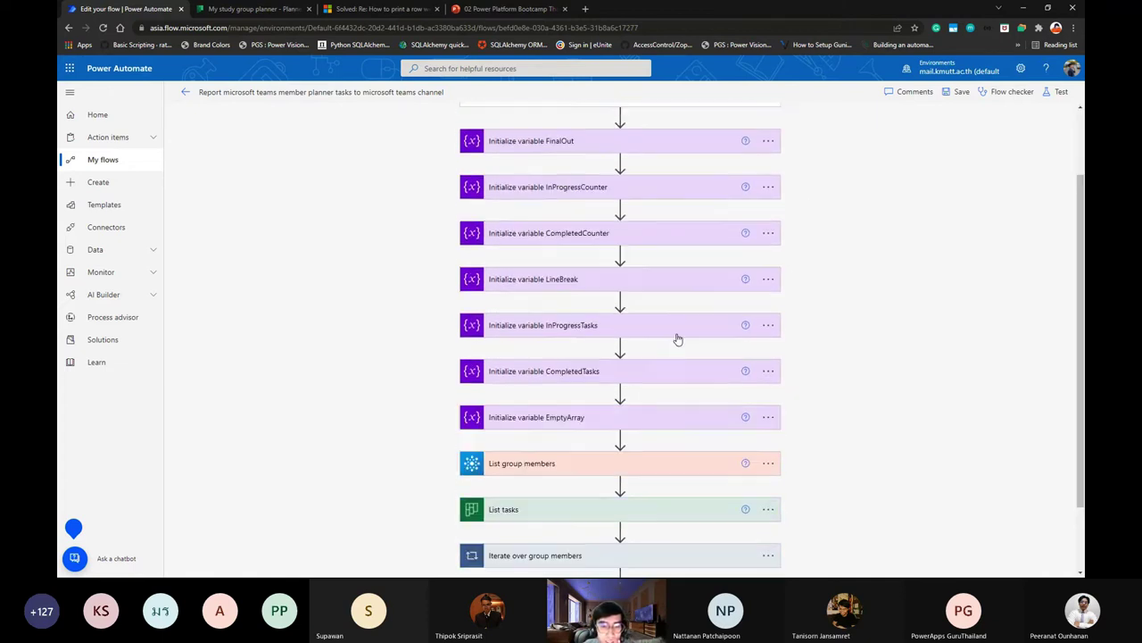
{"action": "scroll", "coordinate": [672, 220], "scroll_direction": "up", "scroll_amount": 1}
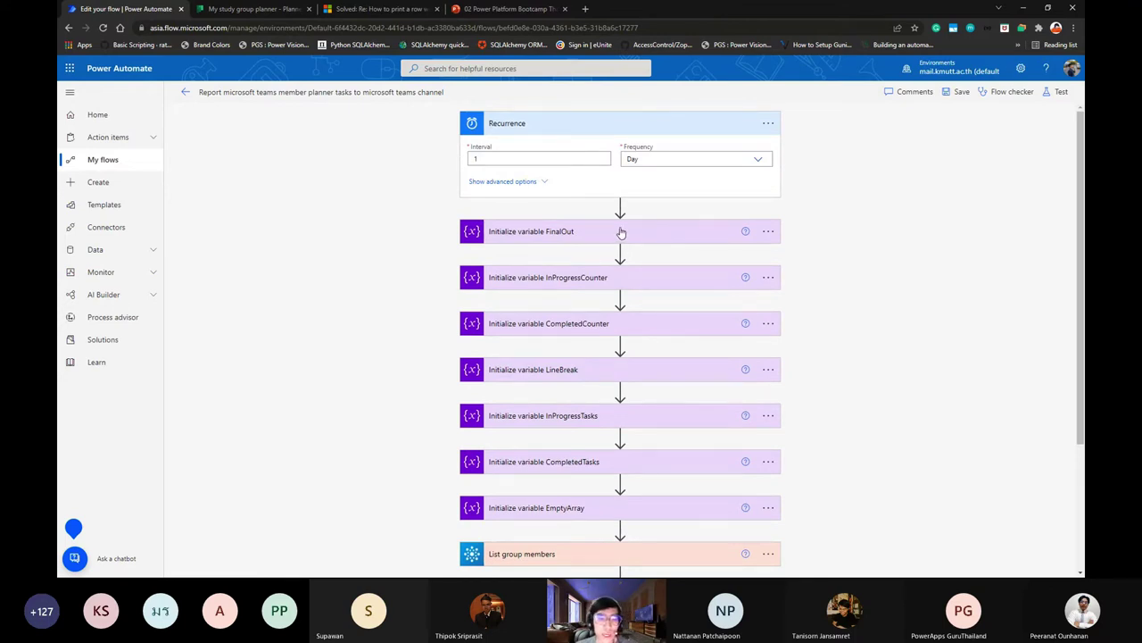
Expand the FinalOut variable action to examine its settings, and check the Report channel in Microsoft Teams before returning to Power Automate.
{"action": "left_click", "coordinate": [592, 237]}
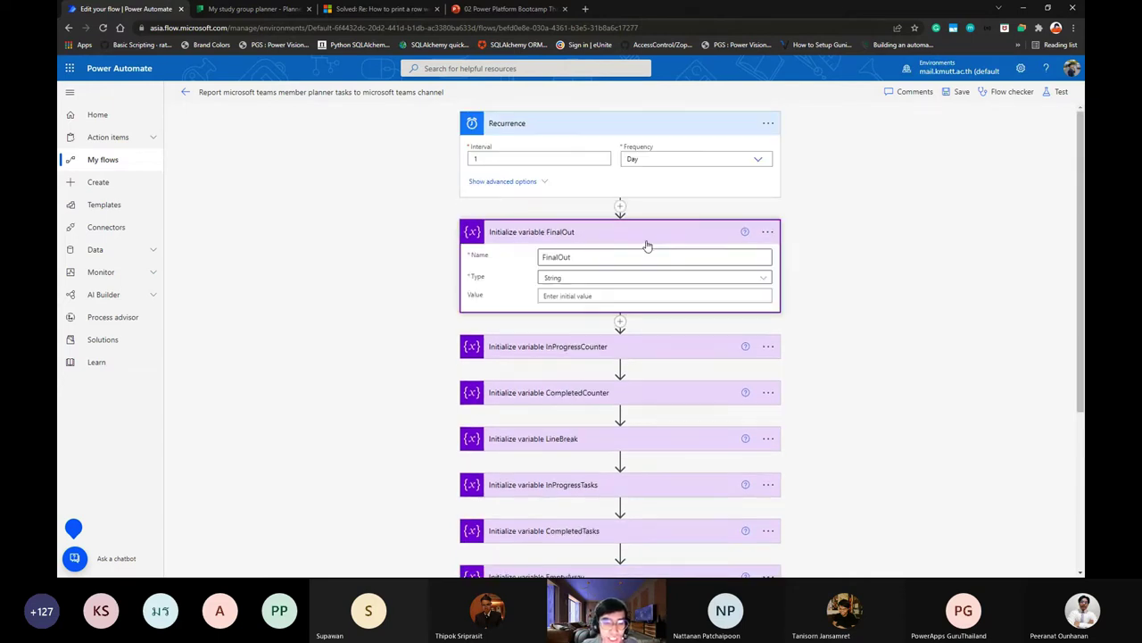
{"action": "left_click", "coordinate": [599, 277]}
{"action": "left_click", "coordinate": [598, 277]}
{"action": "left_click", "coordinate": [606, 256]}
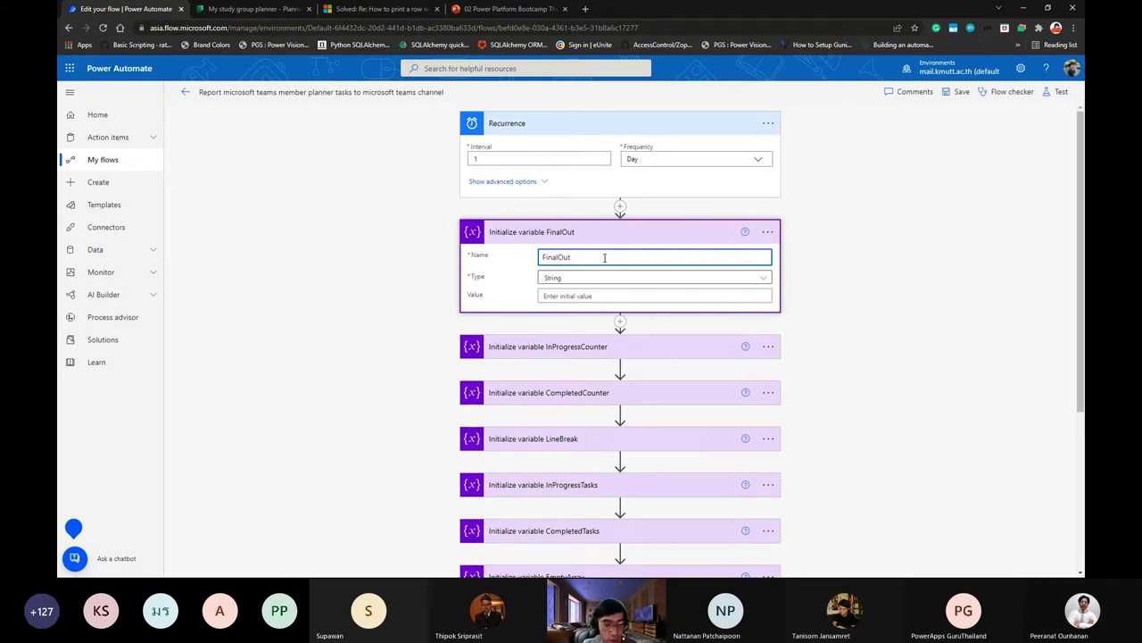
{"action": "key", "text": "alt+Tab"}
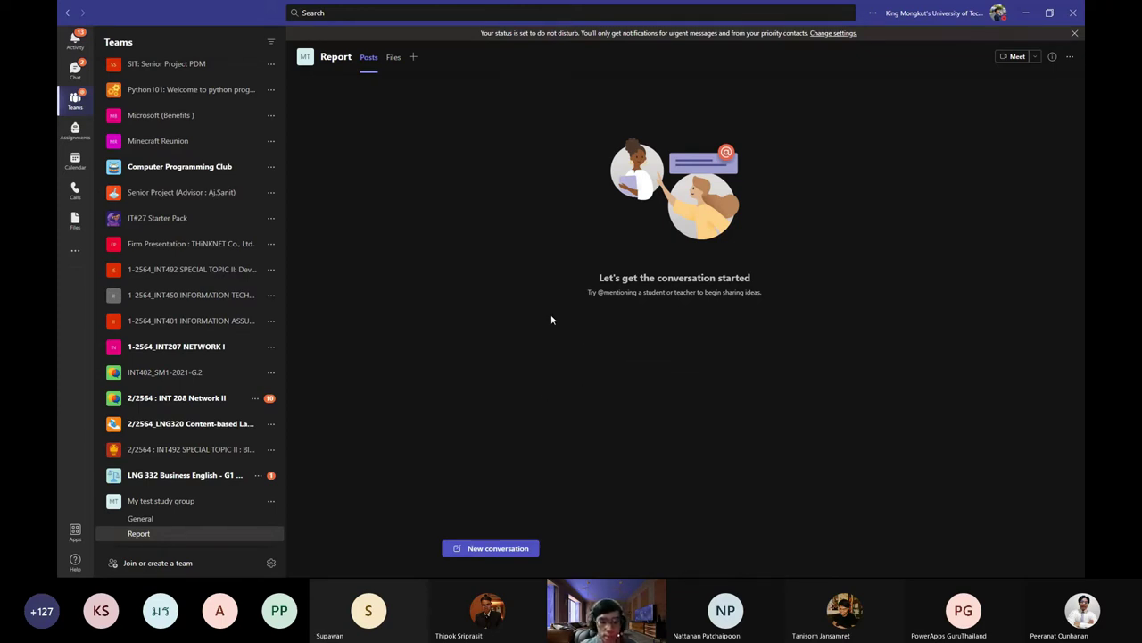
{"action": "key", "text": "alt+Tab"}
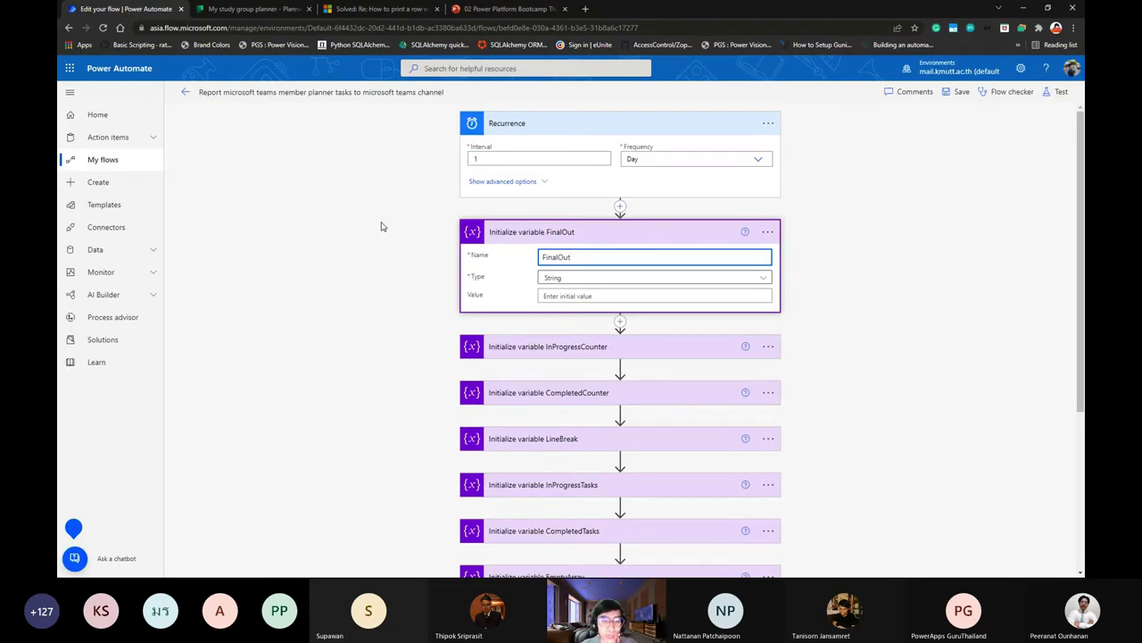
{"action": "left_click", "coordinate": [837, 228]}
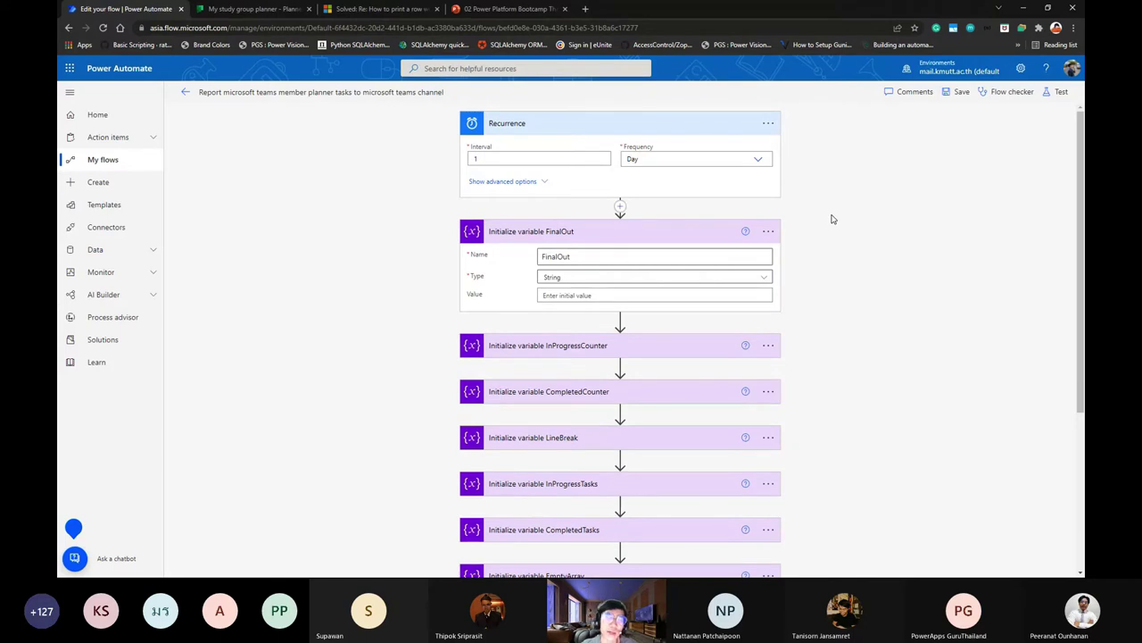
{"action": "right_click", "coordinate": [832, 217]}
{"action": "left_click", "coordinate": [822, 192]}
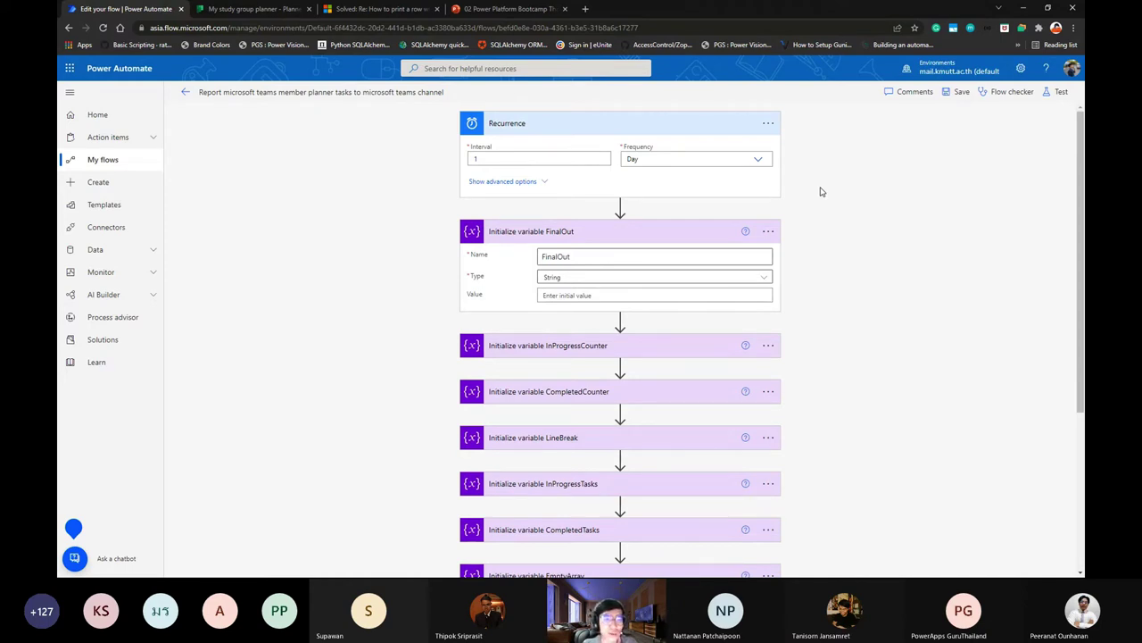
{"action": "right_click", "coordinate": [826, 159]}
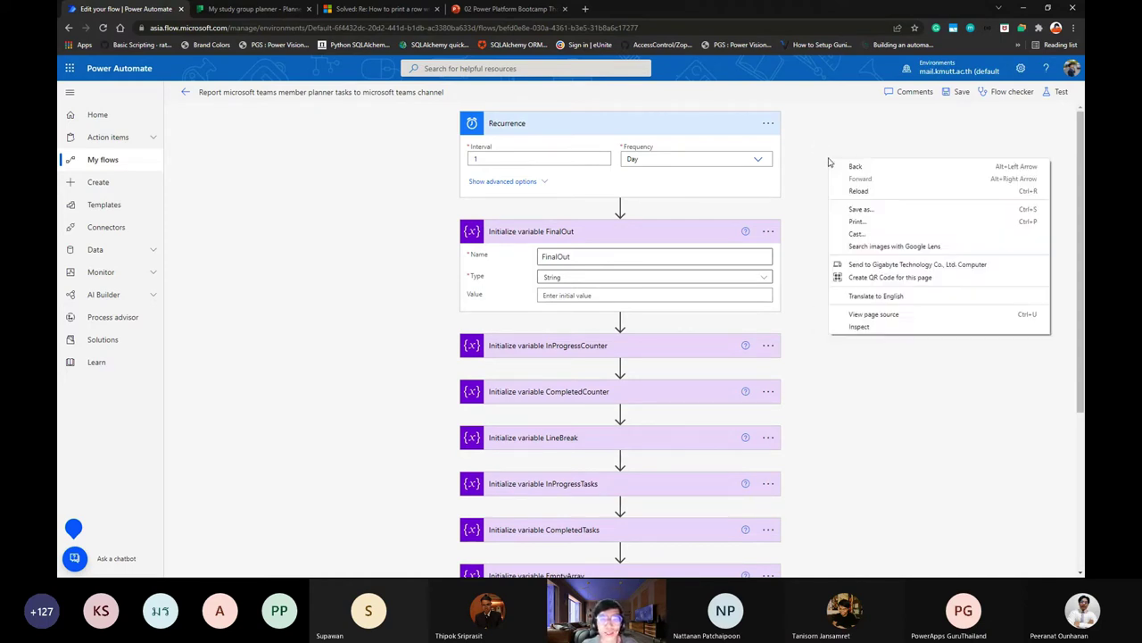
{"action": "left_click", "coordinate": [807, 159]}
{"action": "right_click", "coordinate": [816, 202]}
{"action": "left_click", "coordinate": [816, 200]}
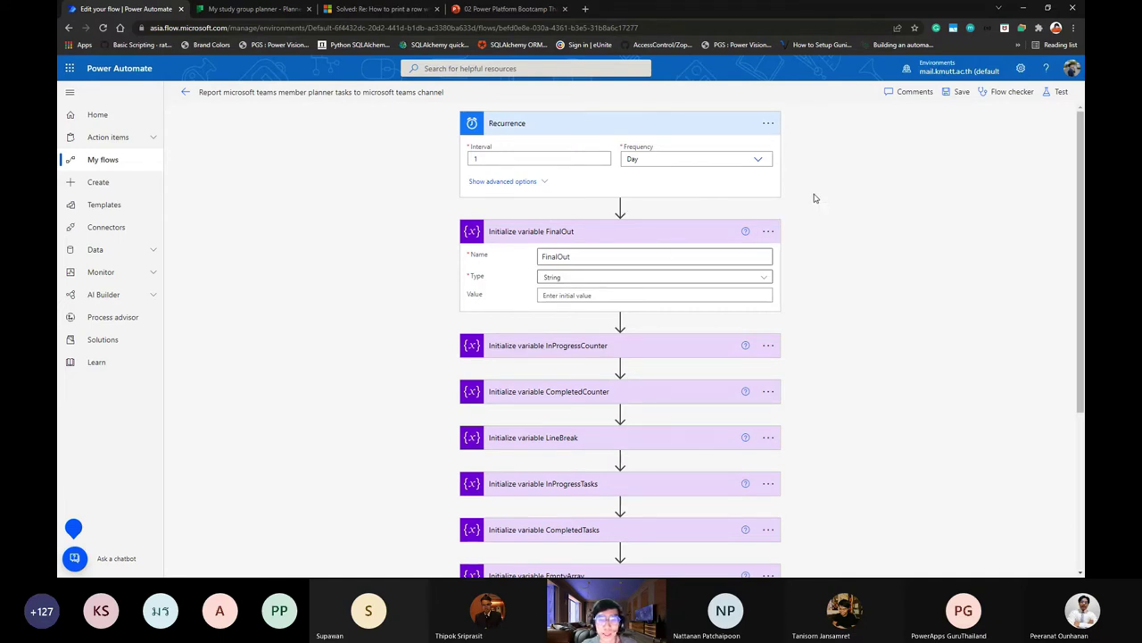
{"action": "left_click", "coordinate": [680, 258]}
{"action": "left_click", "coordinate": [816, 198]}
Expand the InProgressCounter variable action and examine its name, type and initial value.
{"action": "scroll", "coordinate": [739, 240], "scroll_direction": "down", "scroll_amount": 1}
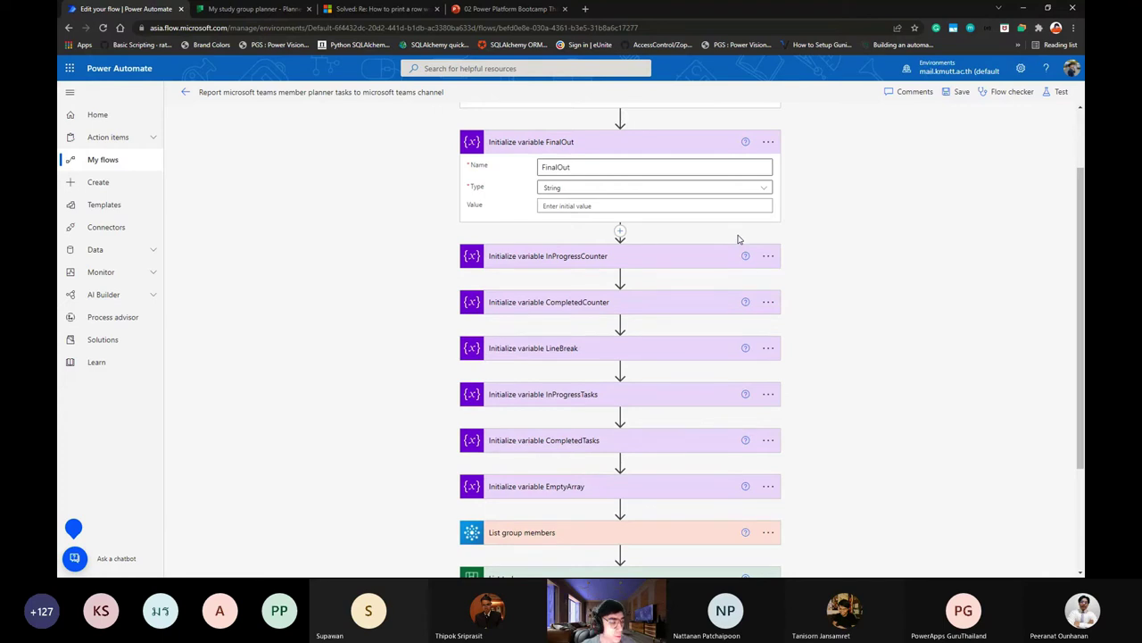
{"action": "left_click", "coordinate": [694, 252]}
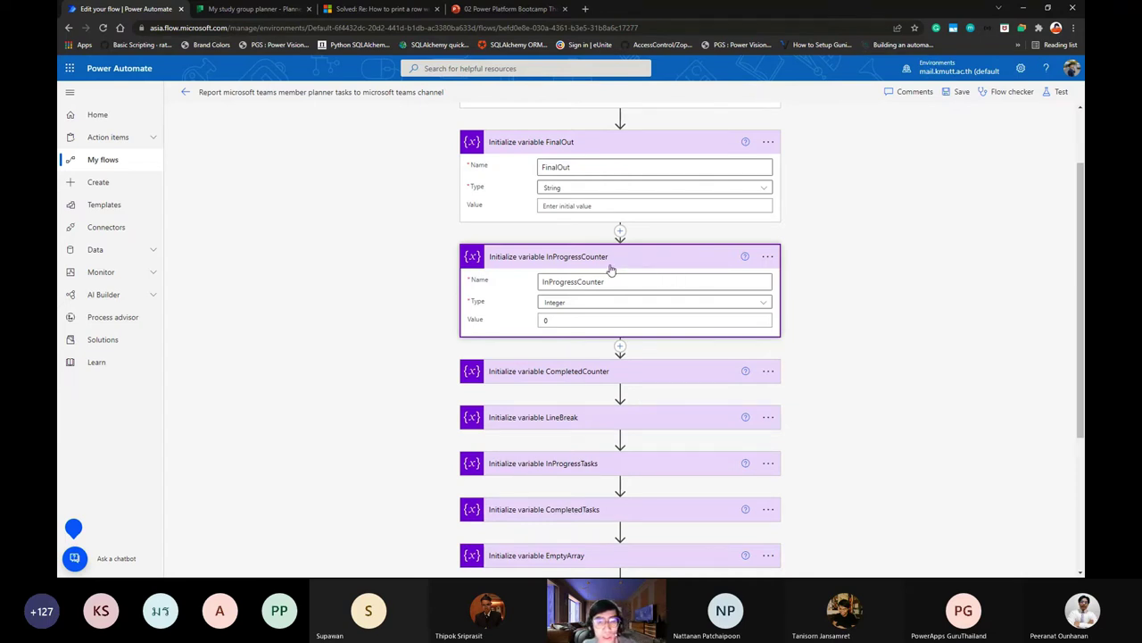
{"action": "scroll", "coordinate": [660, 262], "scroll_direction": "up", "scroll_amount": 1}
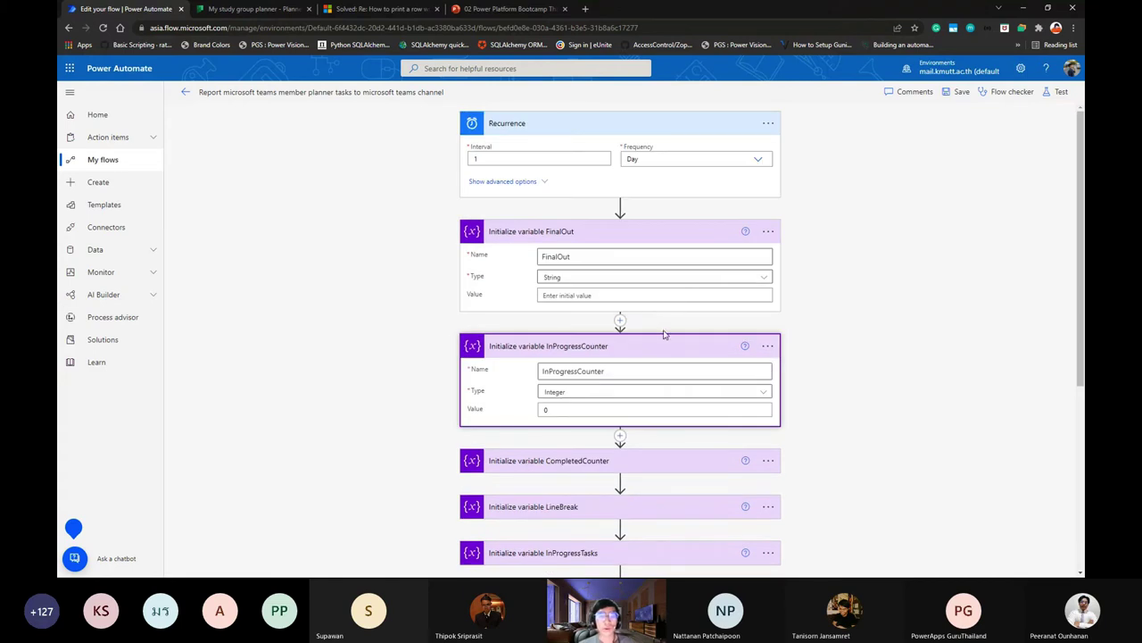
{"action": "scroll", "coordinate": [664, 334], "scroll_direction": "down", "scroll_amount": 1}
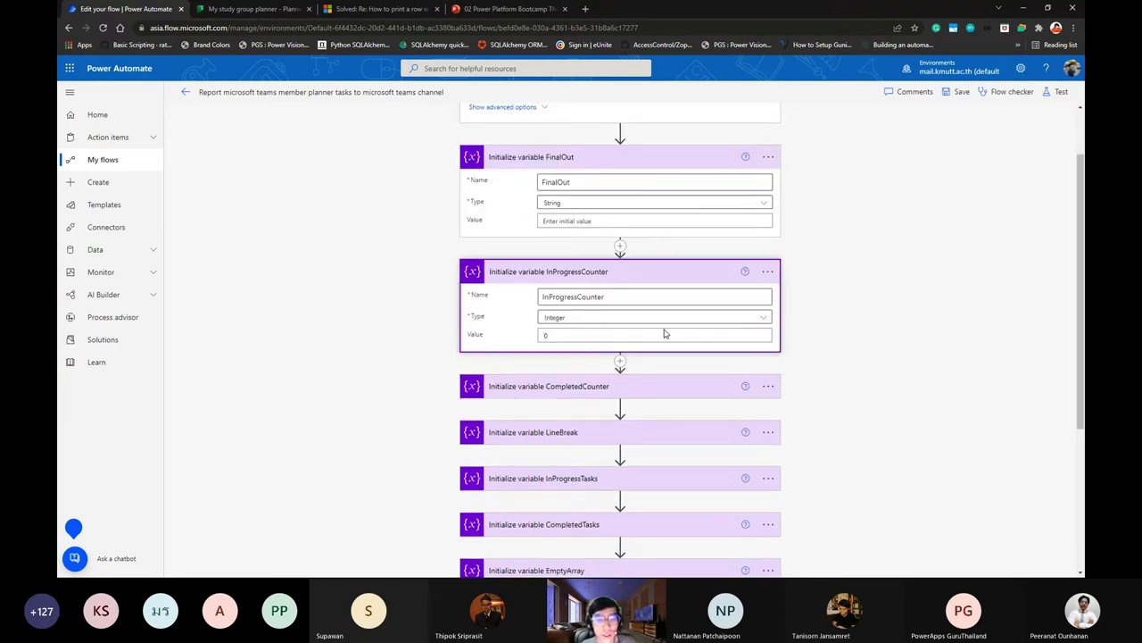
{"action": "scroll", "coordinate": [664, 334], "scroll_direction": "down", "scroll_amount": 1}
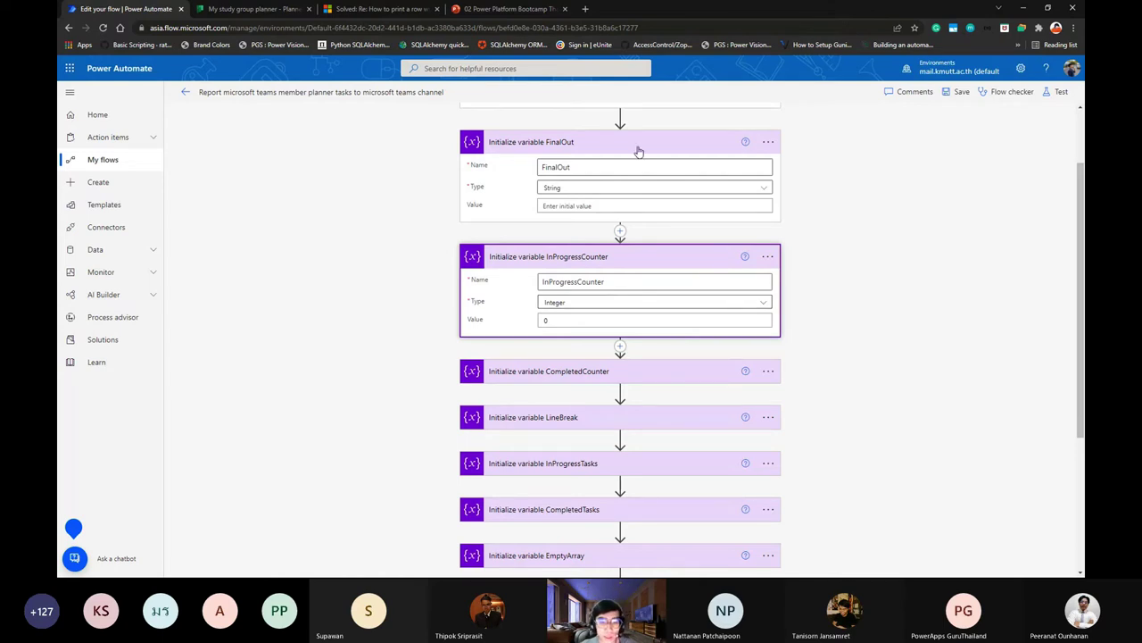
Collapse the FinalOut and InProgressCounter actions and expand CompletedCounter to examine its type and initial value.
{"action": "scroll", "coordinate": [635, 218], "scroll_direction": "down", "scroll_amount": 2}
{"action": "left_click", "coordinate": [635, 219]}
{"action": "scroll", "coordinate": [678, 237], "scroll_direction": "up", "scroll_amount": 1}
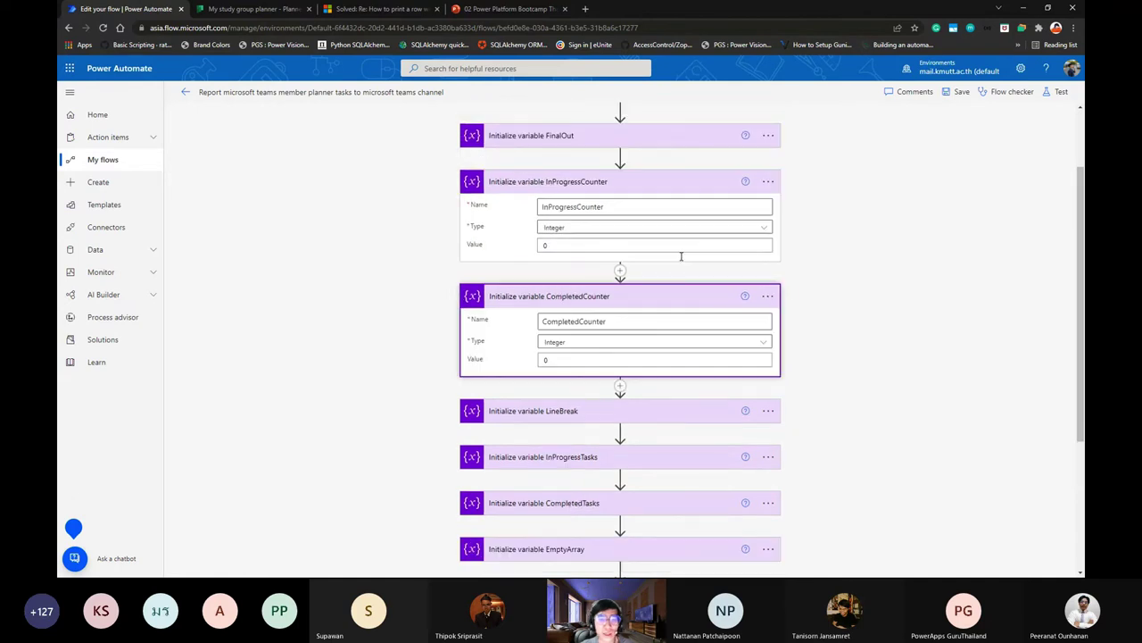
{"action": "left_click", "coordinate": [667, 363]}
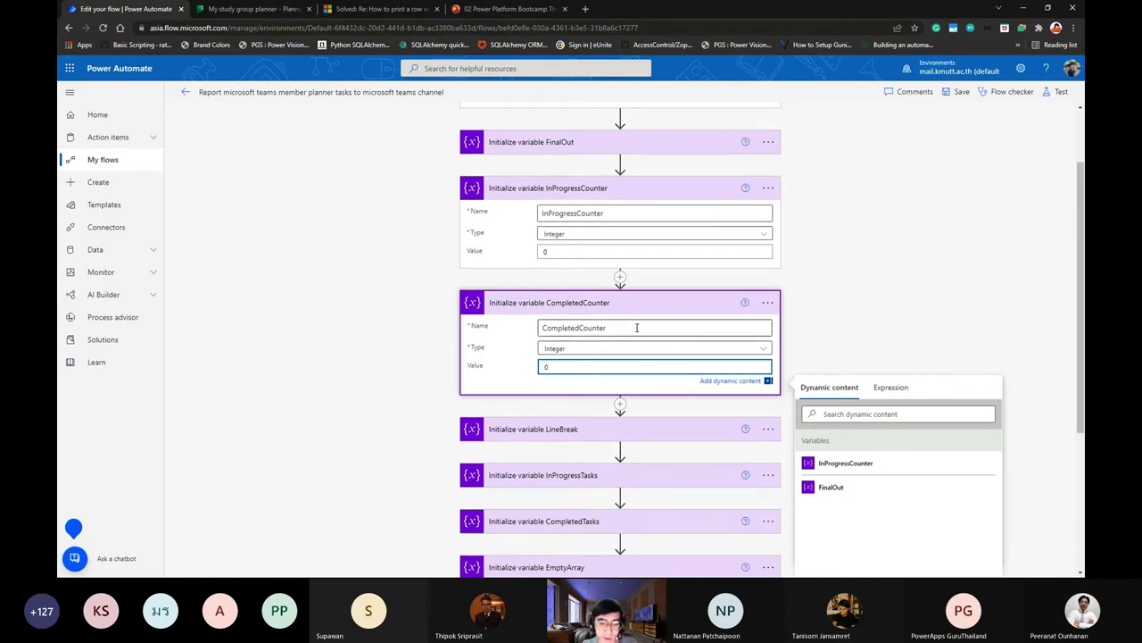
{"action": "left_click", "coordinate": [599, 198]}
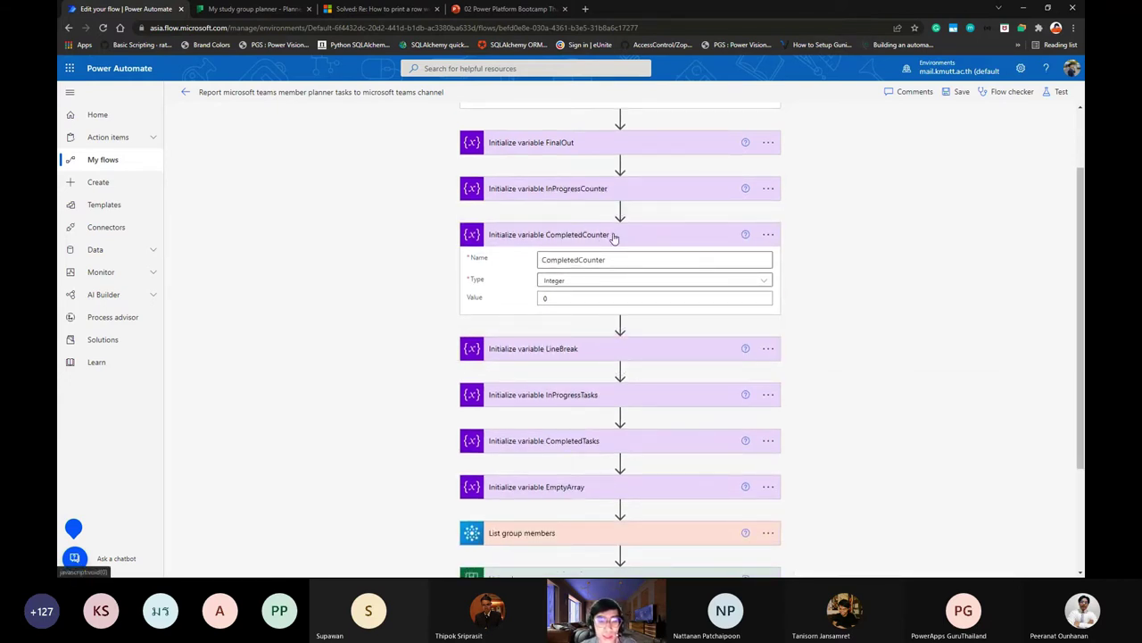
Collapse CompletedCounter, expand the LineBreak variable action to examine its type and initial value, and collapse it again.
{"action": "left_click", "coordinate": [615, 235]}
{"action": "left_click", "coordinate": [625, 282]}
{"action": "scroll", "coordinate": [629, 294], "scroll_direction": "down", "scroll_amount": 1}
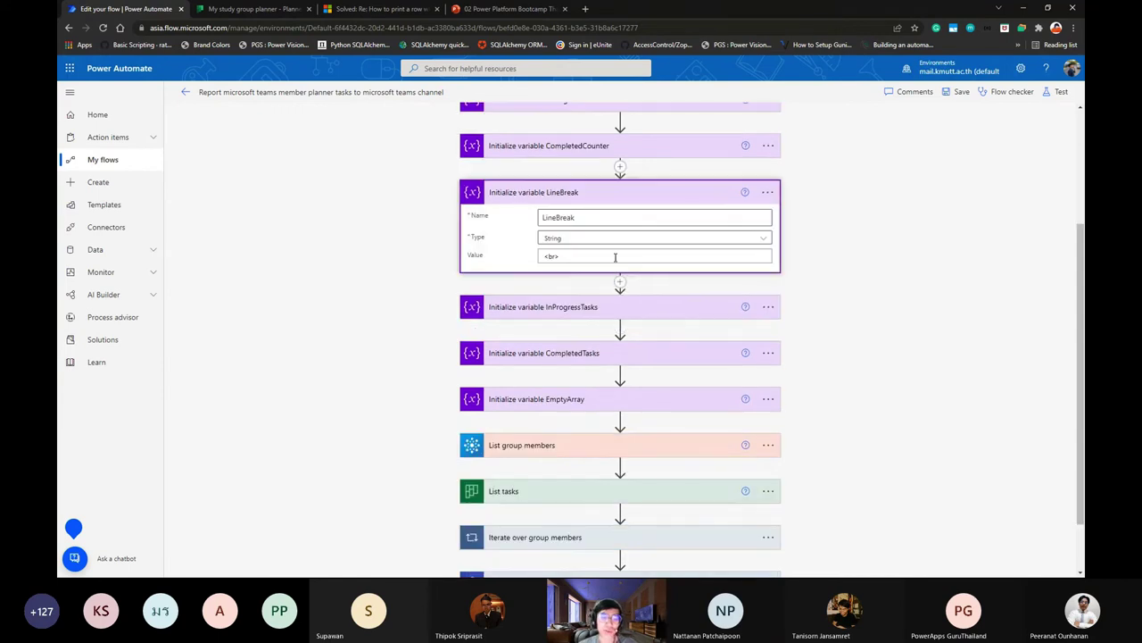
{"action": "left_click", "coordinate": [615, 257]}
{"action": "scroll", "coordinate": [629, 297], "scroll_direction": "up", "scroll_amount": 1}
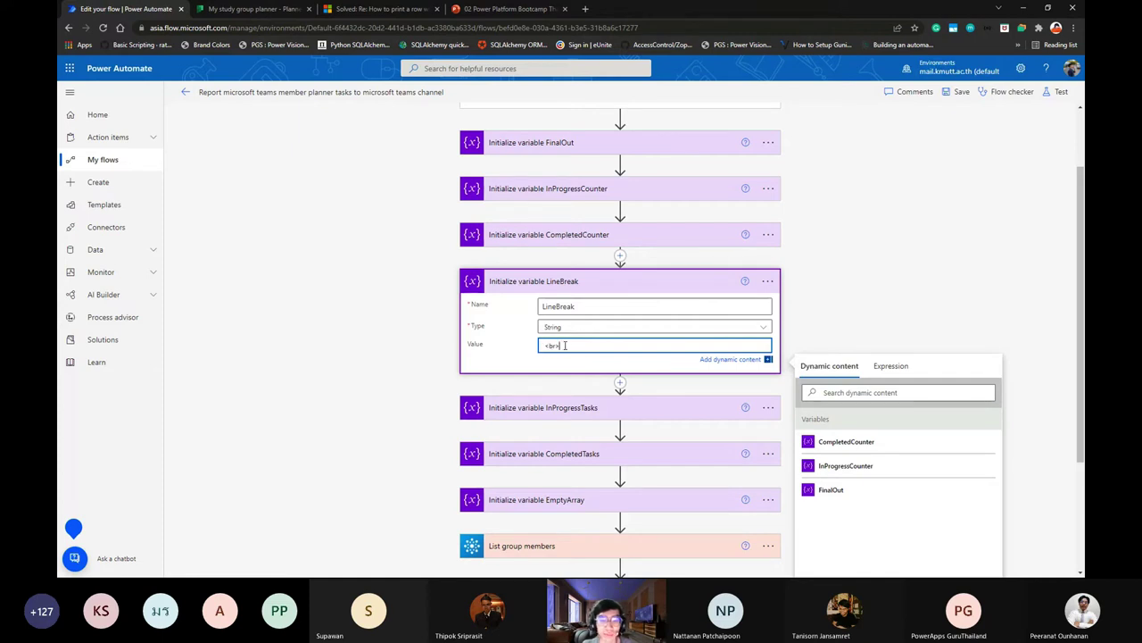
{"action": "left_click", "coordinate": [555, 281]}
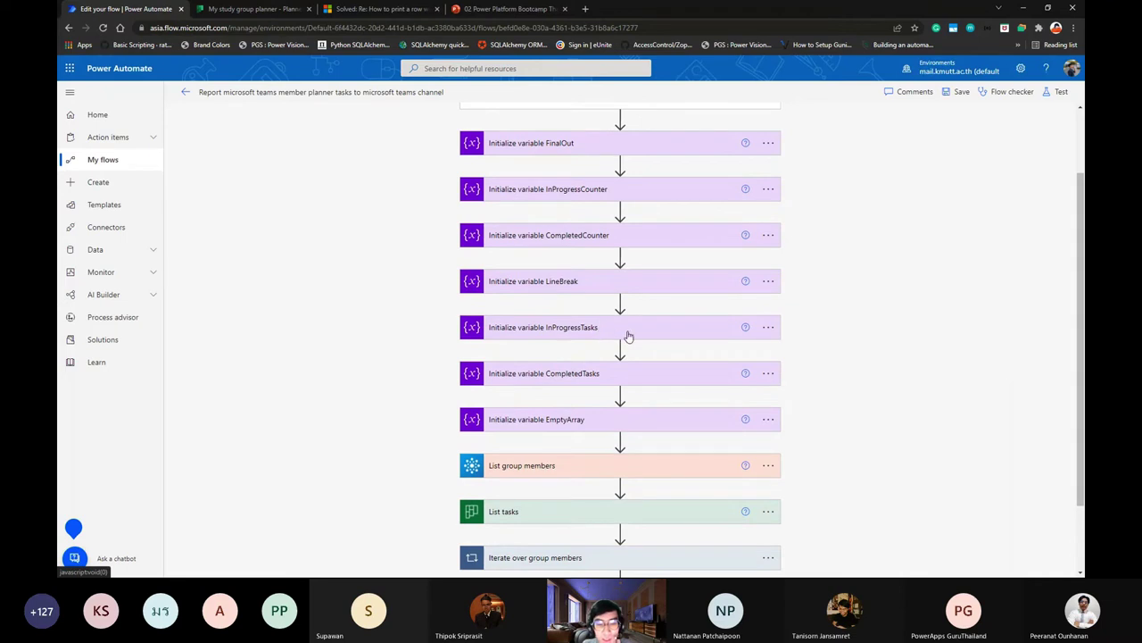
Expand the InProgressTasks and CompletedTasks variable actions, examine their types and initial values, and collapse both.
{"action": "scroll", "coordinate": [629, 336], "scroll_direction": "down", "scroll_amount": 1}
{"action": "left_click", "coordinate": [599, 238]}
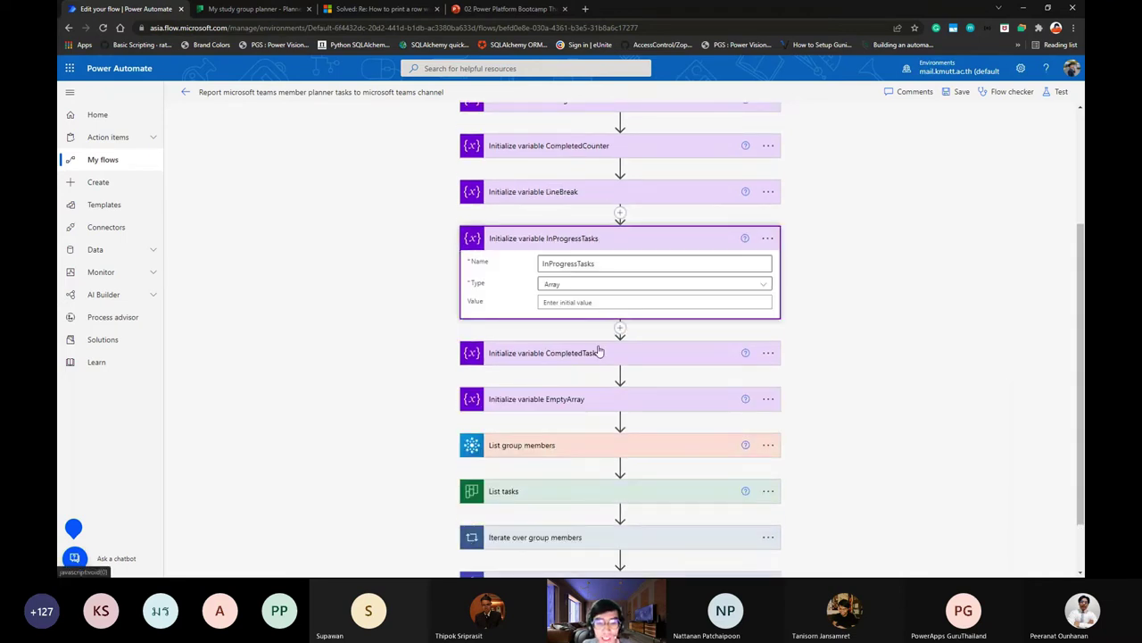
{"action": "left_click", "coordinate": [600, 353]}
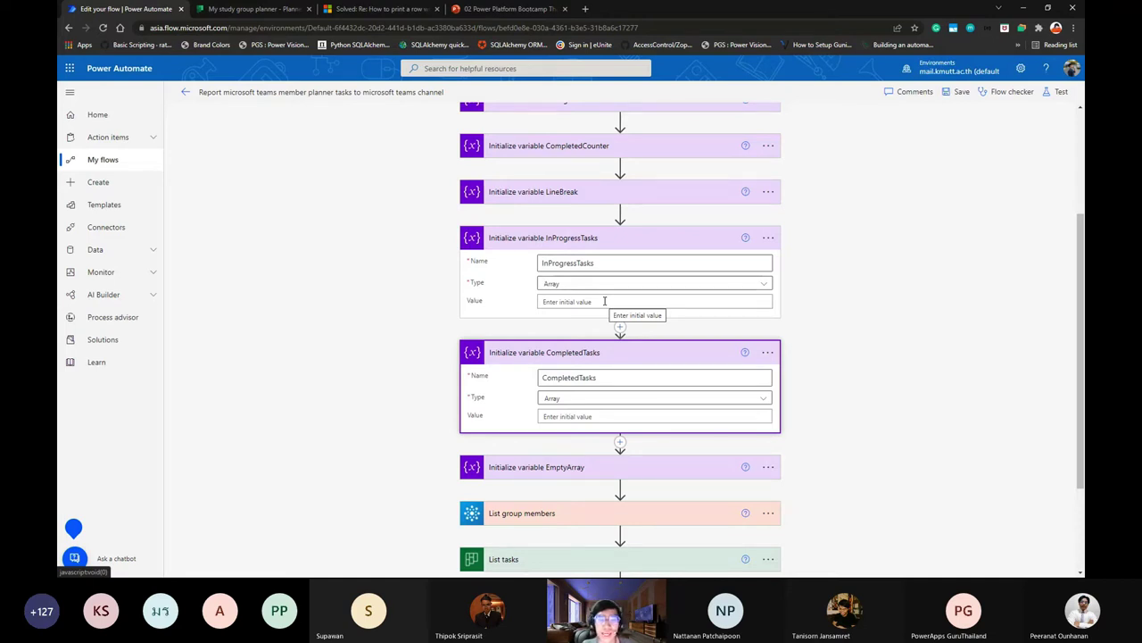
{"action": "left_click", "coordinate": [899, 243]}
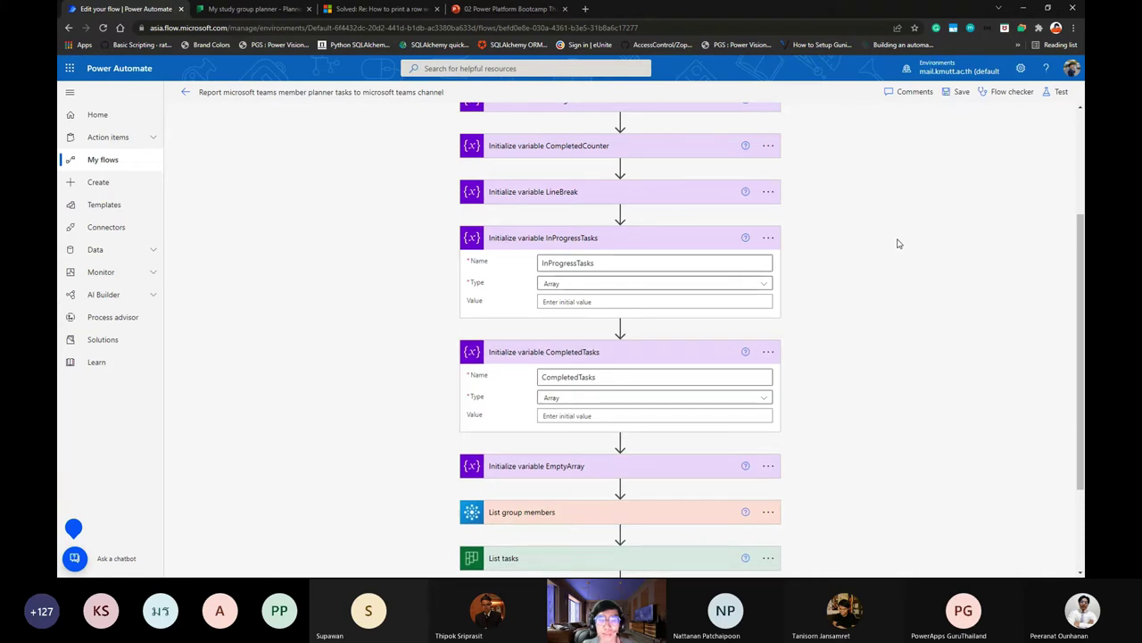
{"action": "left_click", "coordinate": [644, 238]}
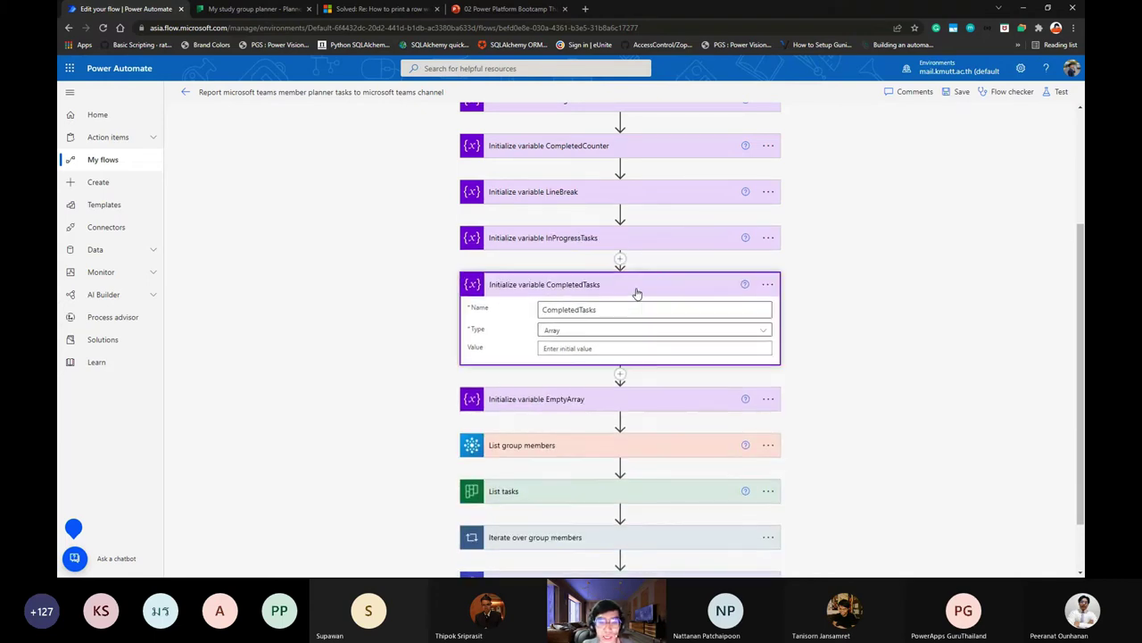
{"action": "left_click", "coordinate": [637, 293]}
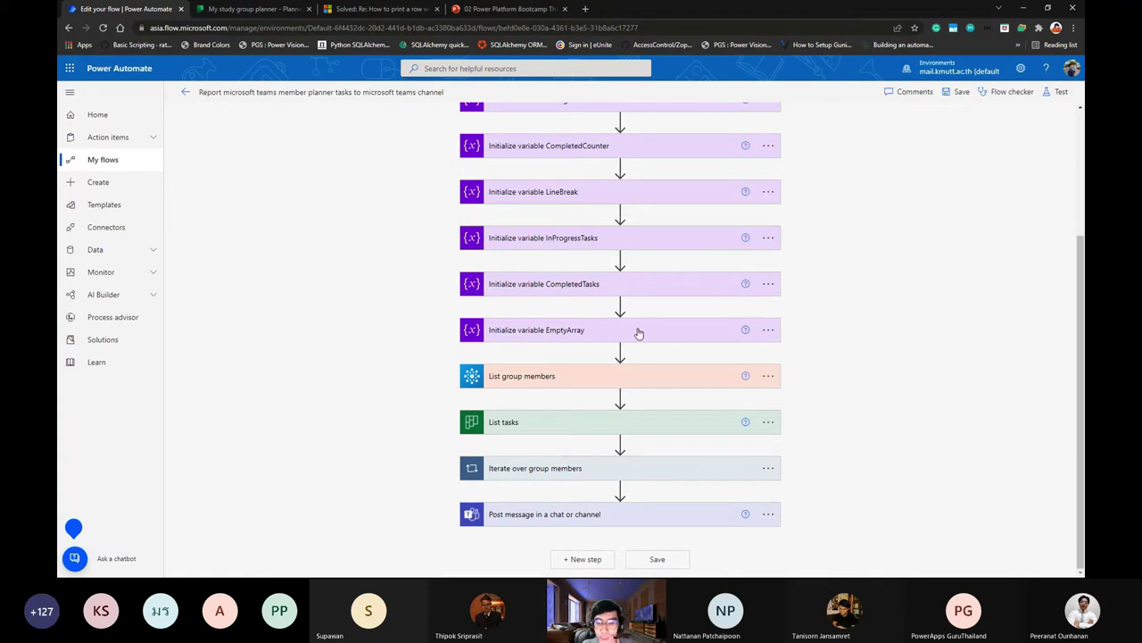
Expand the EmptyArray variable action and examine its name, type and initial value.
{"action": "right_click", "coordinate": [834, 288]}
{"action": "key", "text": "Escape"}
{"action": "left_click", "coordinate": [681, 329]}
{"action": "scroll", "coordinate": [714, 318], "scroll_direction": "down", "scroll_amount": 1}
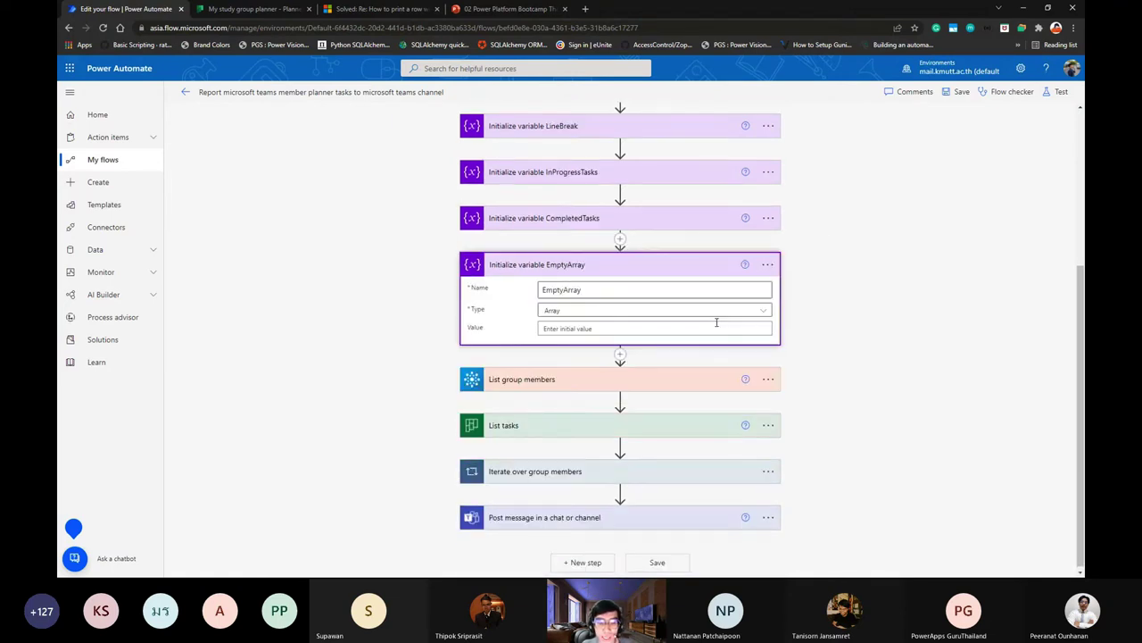
{"action": "left_click", "coordinate": [632, 325]}
{"action": "right_click", "coordinate": [839, 301]}
{"action": "left_click", "coordinate": [821, 294]}
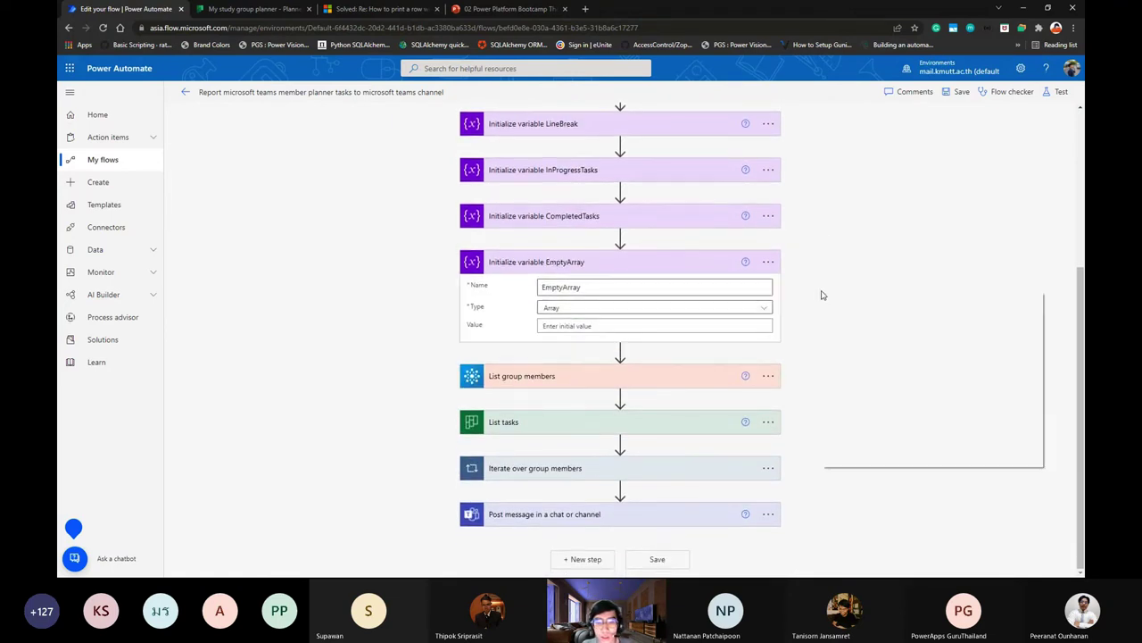
{"action": "right_click", "coordinate": [833, 283]}
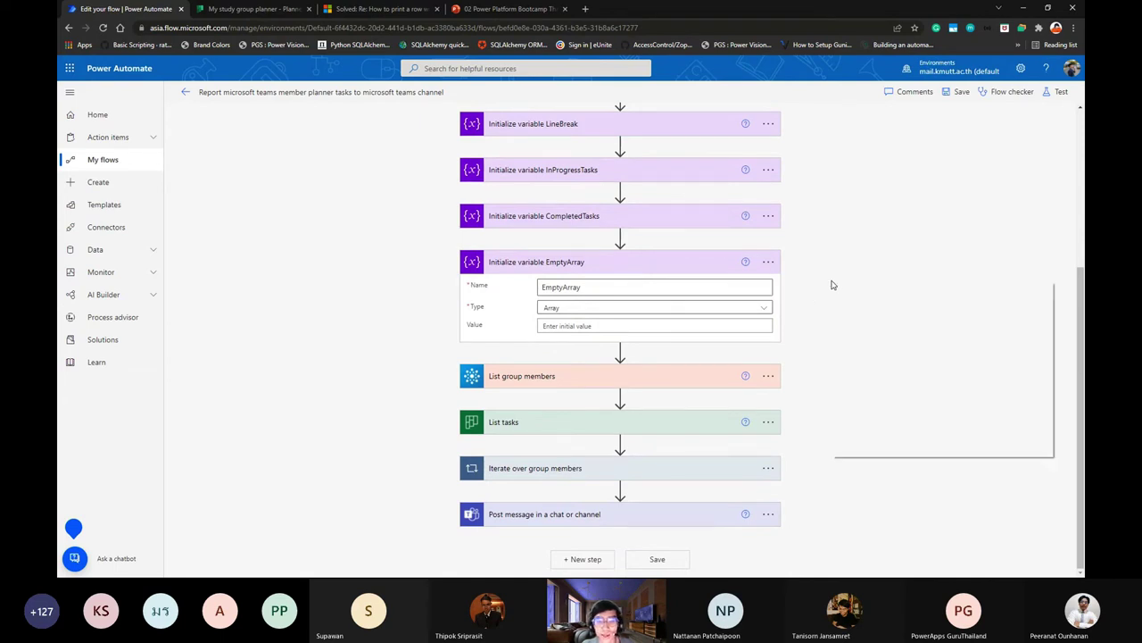
{"action": "left_click", "coordinate": [834, 260]}
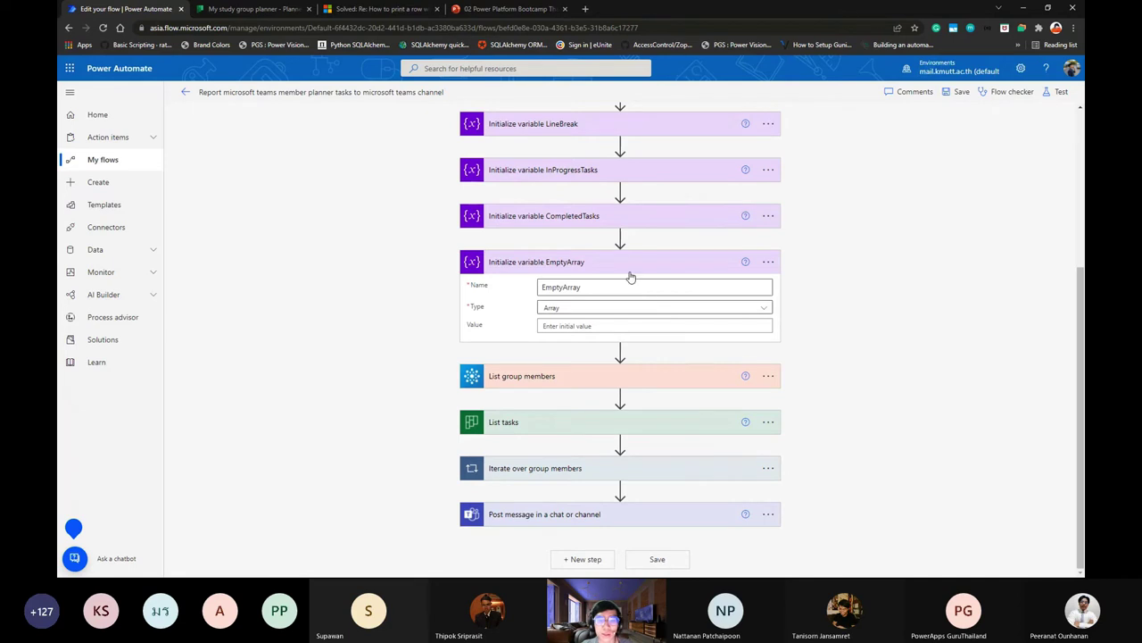
Collapse the EmptyArray variable action and look over the flow from the Recurrence trigger to the Teams message action.
{"action": "scroll", "coordinate": [629, 277], "scroll_direction": "up", "scroll_amount": 2}
{"action": "scroll", "coordinate": [615, 327], "scroll_direction": "down", "scroll_amount": 1}
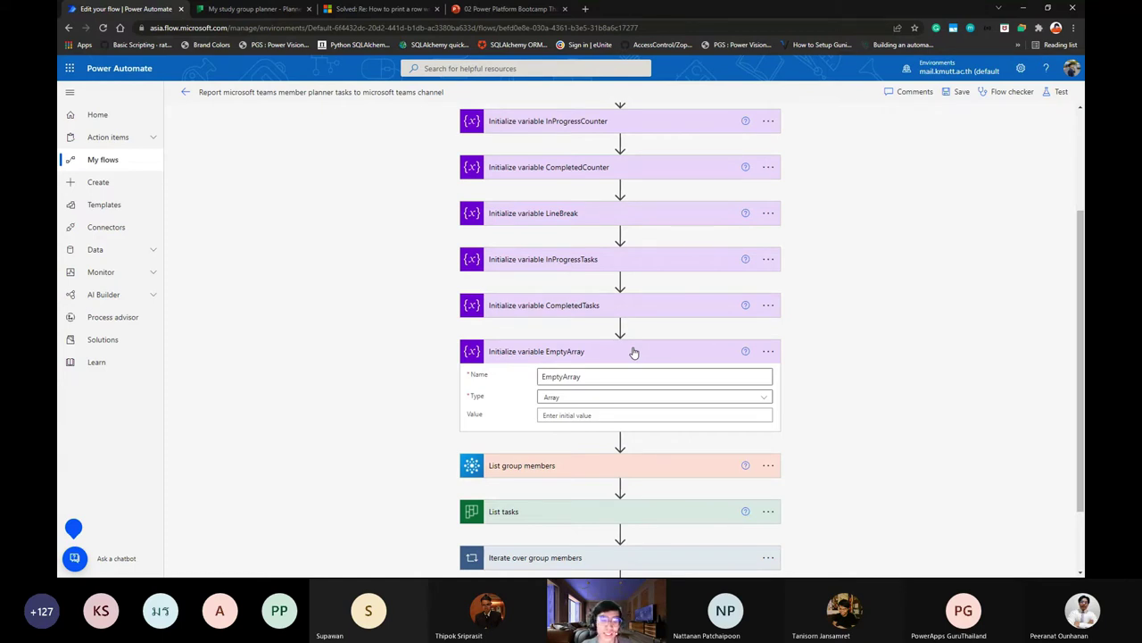
{"action": "left_click", "coordinate": [633, 352]}
{"action": "scroll", "coordinate": [857, 324], "scroll_direction": "down", "scroll_amount": 1}
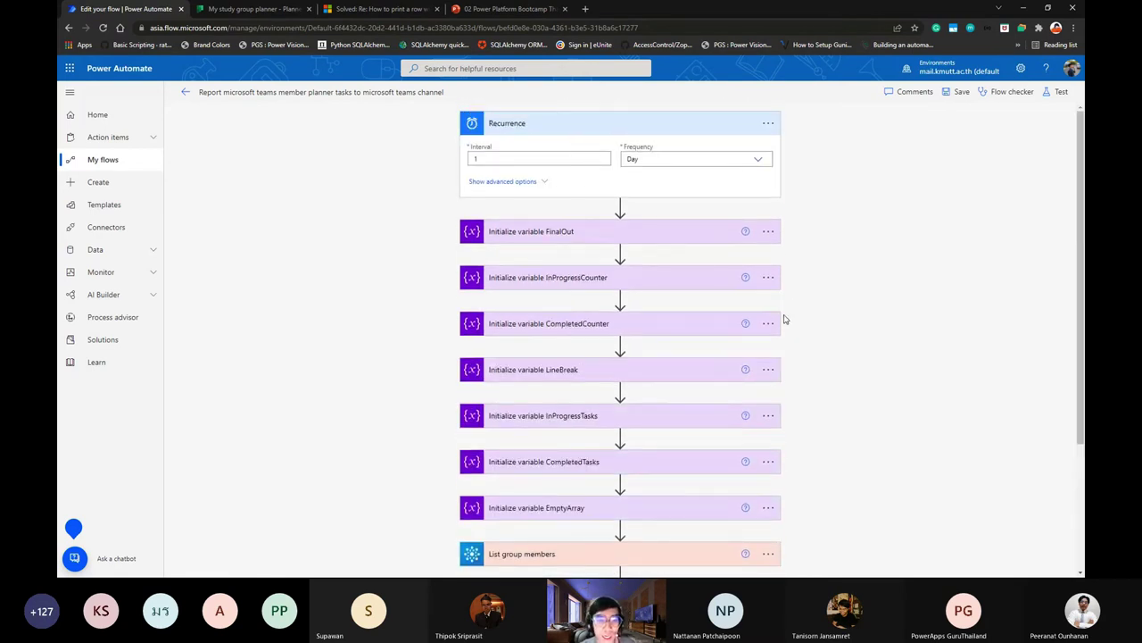
{"action": "scroll", "coordinate": [750, 366], "scroll_direction": "up", "scroll_amount": 1}
{"action": "scroll", "coordinate": [725, 381], "scroll_direction": "down", "scroll_amount": 1}
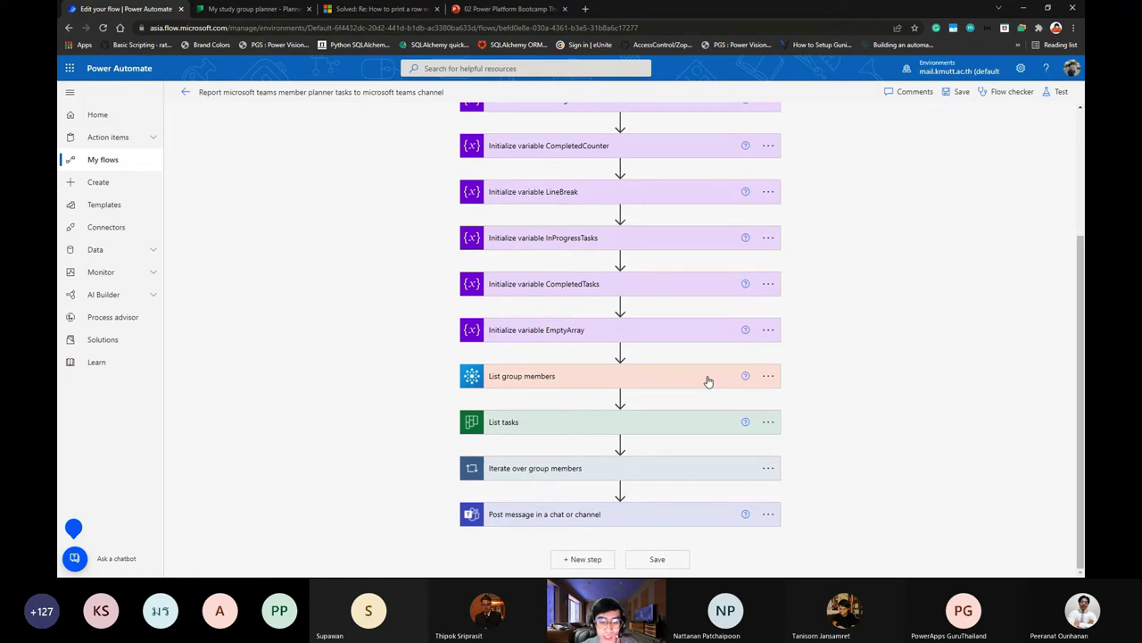
Check the Report channel in Teams, return to the flow, and expand List group members to examine its Group Id before collapsing it.
{"action": "key", "text": "alt+Tab"}
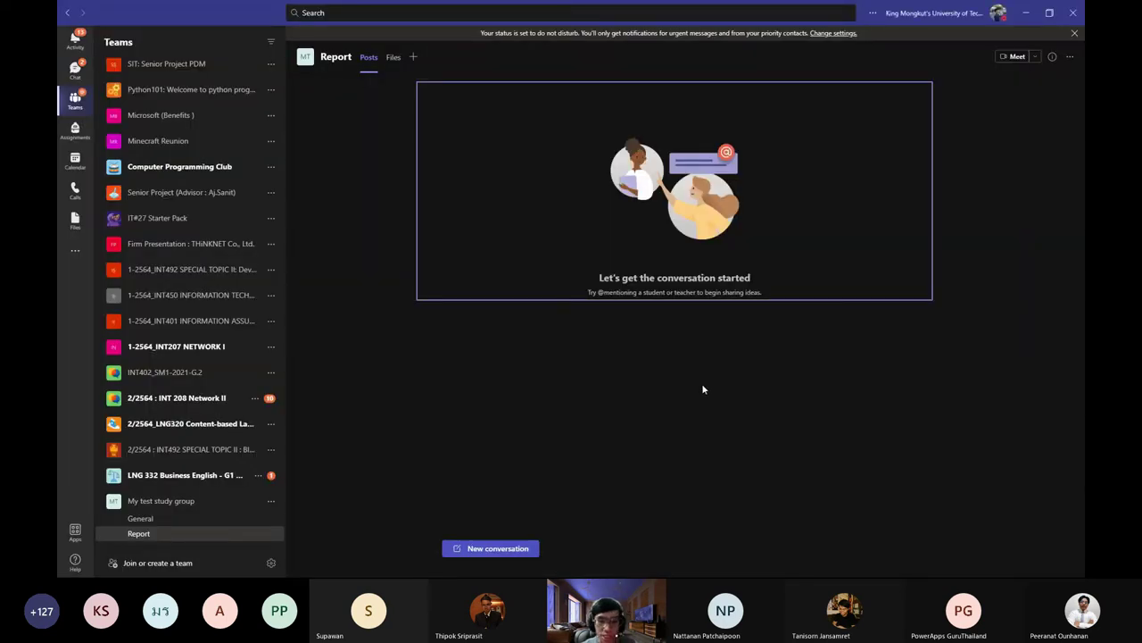
{"action": "key", "text": "alt+Tab"}
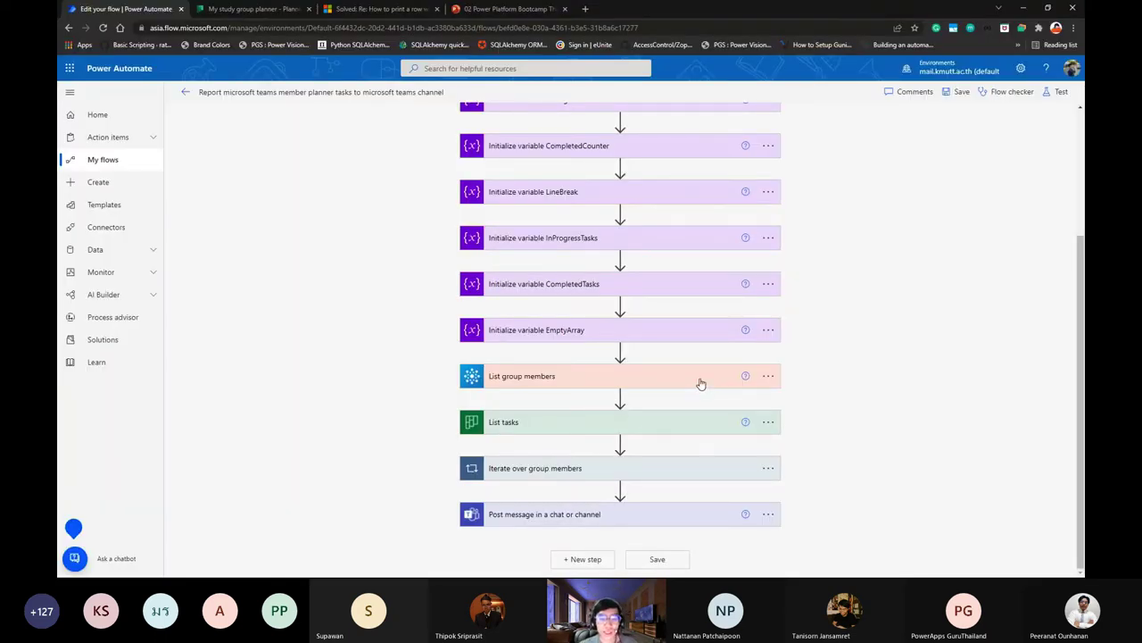
{"action": "left_click", "coordinate": [686, 379]}
{"action": "scroll", "coordinate": [689, 379], "scroll_direction": "down", "scroll_amount": 2}
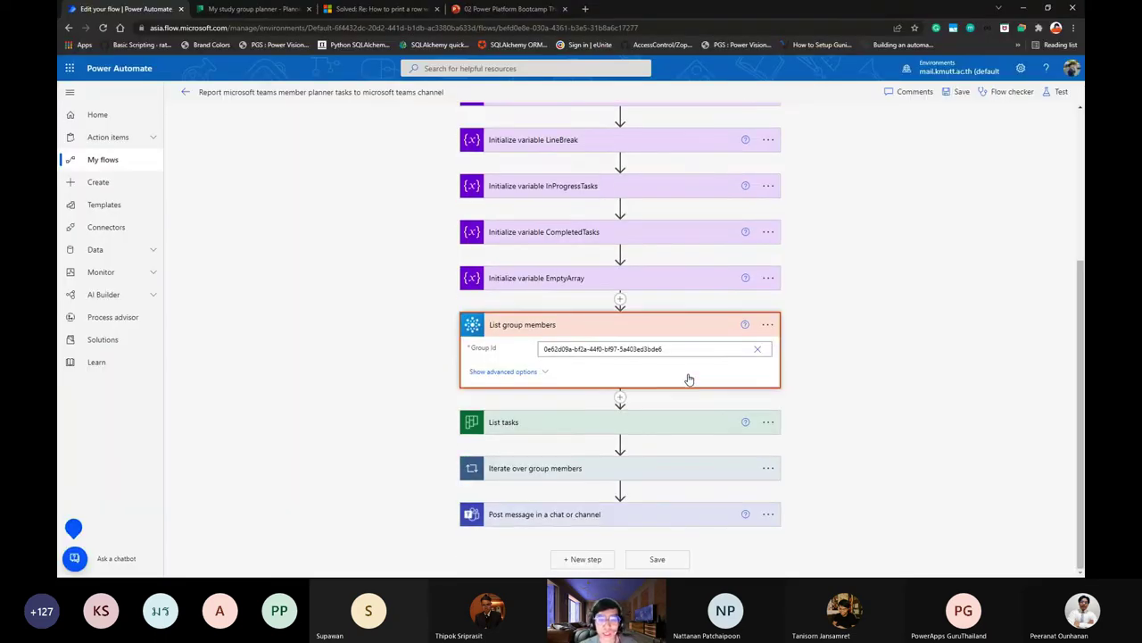
{"action": "left_click", "coordinate": [674, 350]}
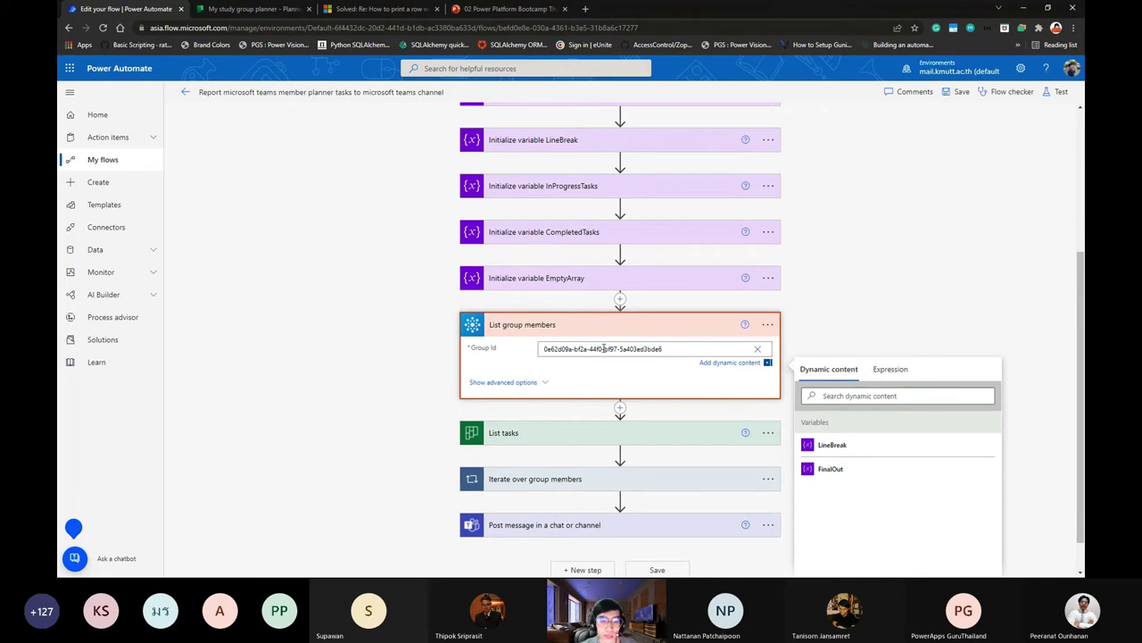
{"action": "scroll", "coordinate": [683, 339], "scroll_direction": "down", "scroll_amount": 1}
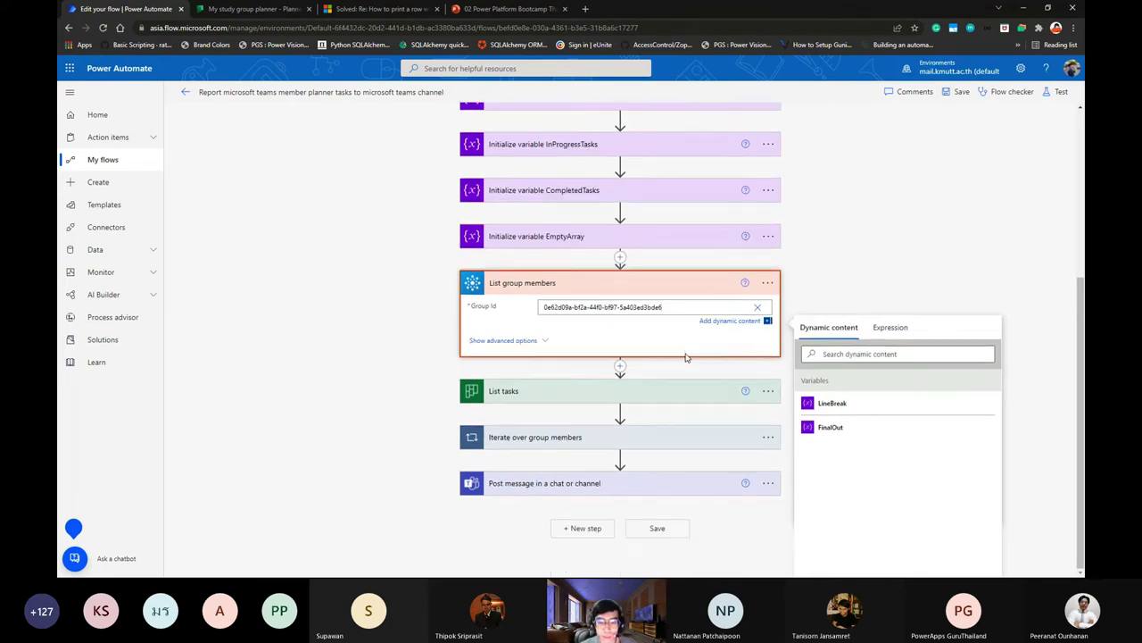
{"action": "left_click", "coordinate": [657, 286]}
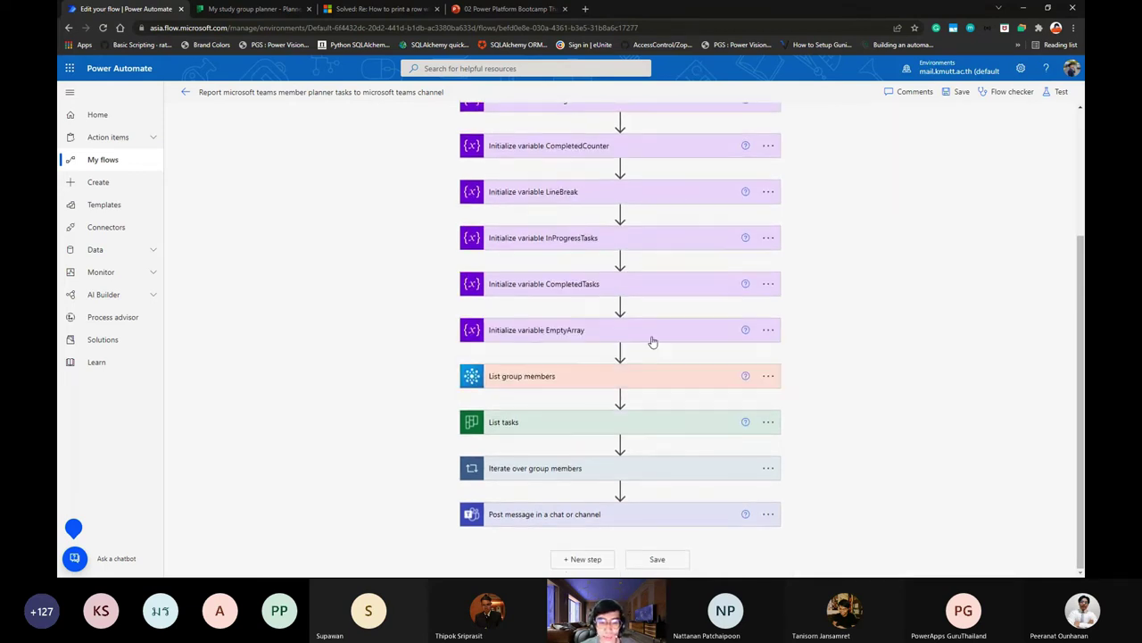
Expand the List tasks action and look through its Group Id options for the new study group.
{"action": "left_click", "coordinate": [644, 425]}
{"action": "scroll", "coordinate": [649, 399], "scroll_direction": "down", "scroll_amount": 1}
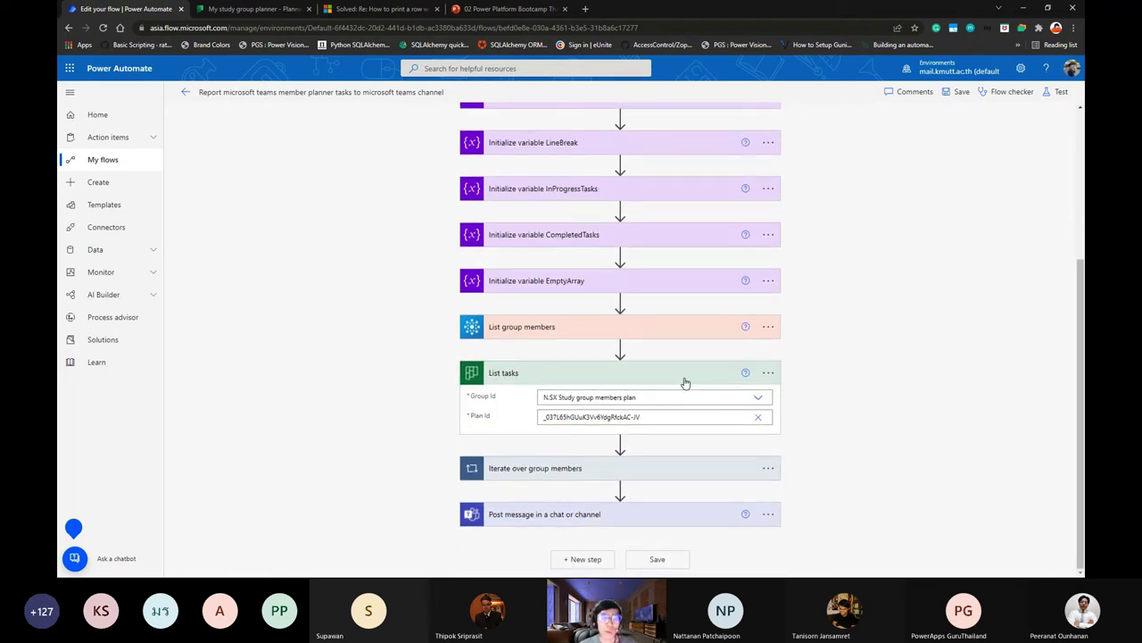
{"action": "left_click", "coordinate": [676, 394]}
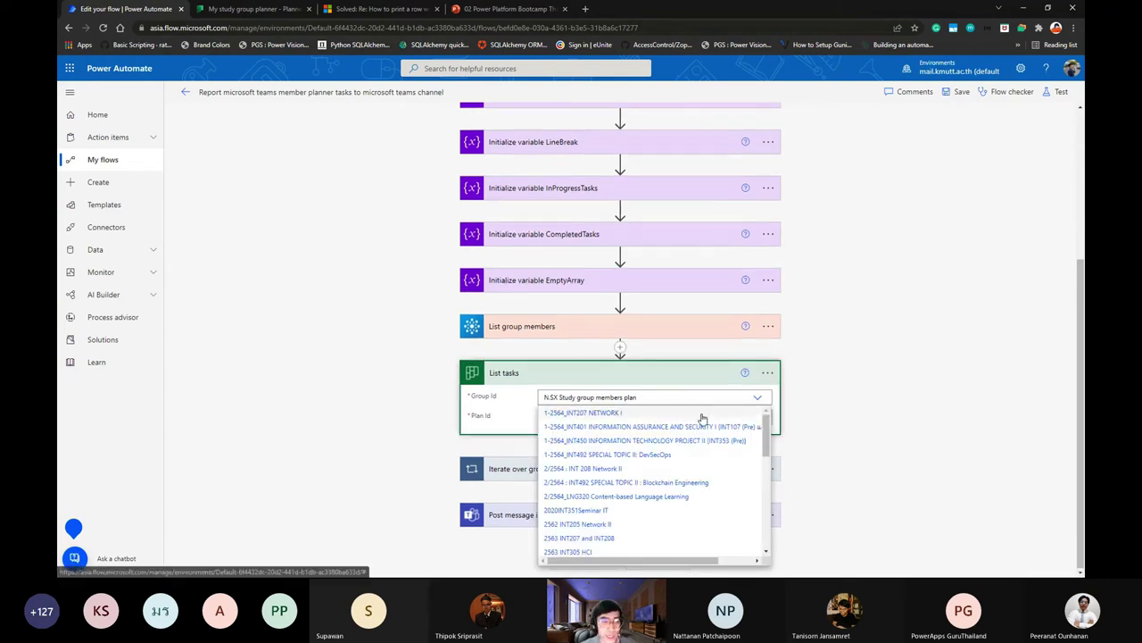
{"action": "scroll", "coordinate": [704, 451], "scroll_direction": "down", "scroll_amount": 8}
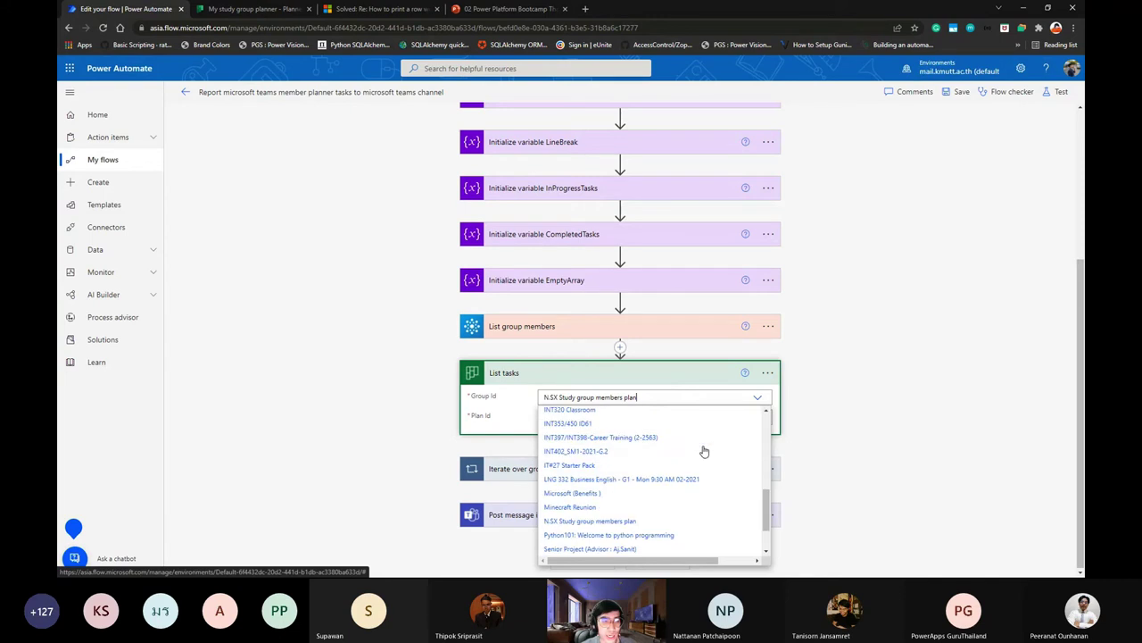
{"action": "scroll", "coordinate": [676, 443], "scroll_direction": "down", "scroll_amount": 2}
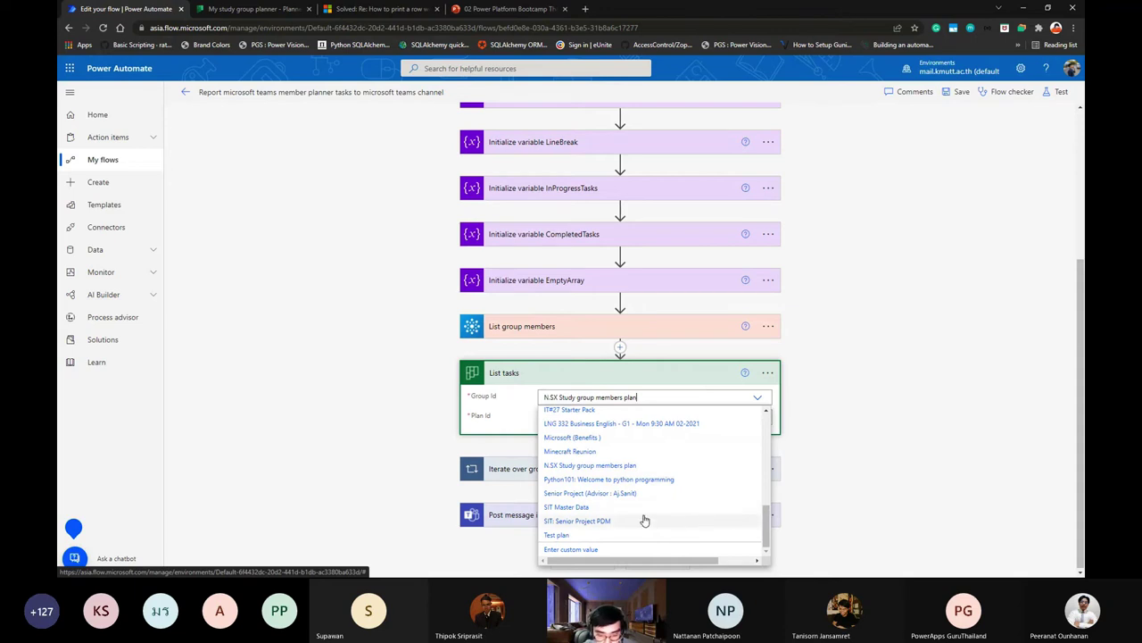
{"action": "scroll", "coordinate": [630, 503], "scroll_direction": "up", "scroll_amount": 8}
{"action": "scroll", "coordinate": [629, 503], "scroll_direction": "down", "scroll_amount": 8}
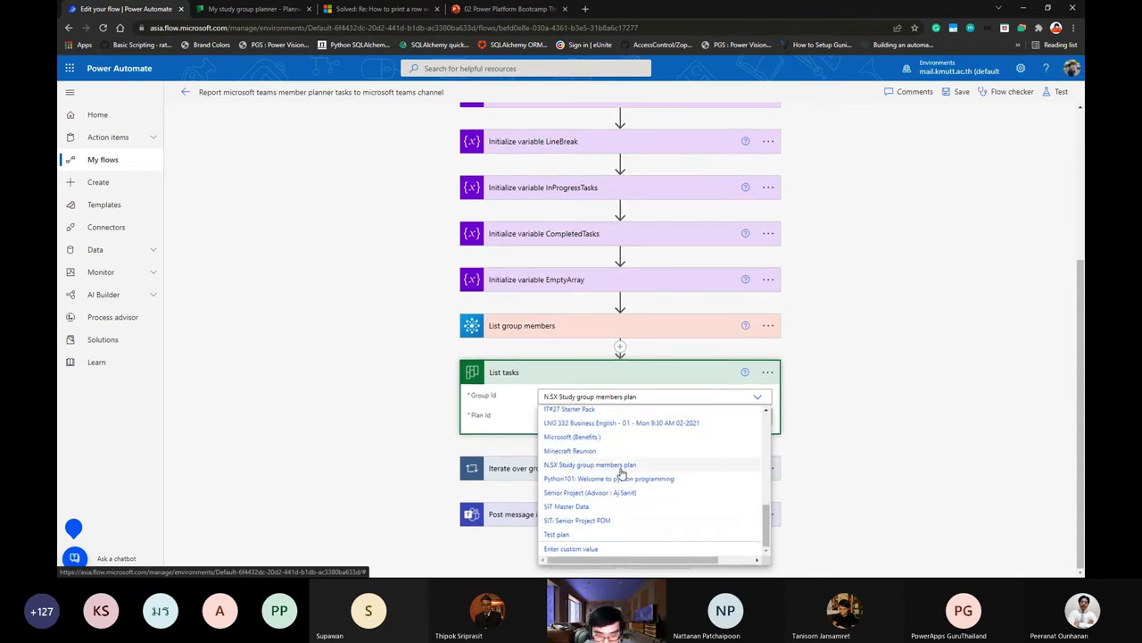
{"action": "left_click", "coordinate": [848, 422]}
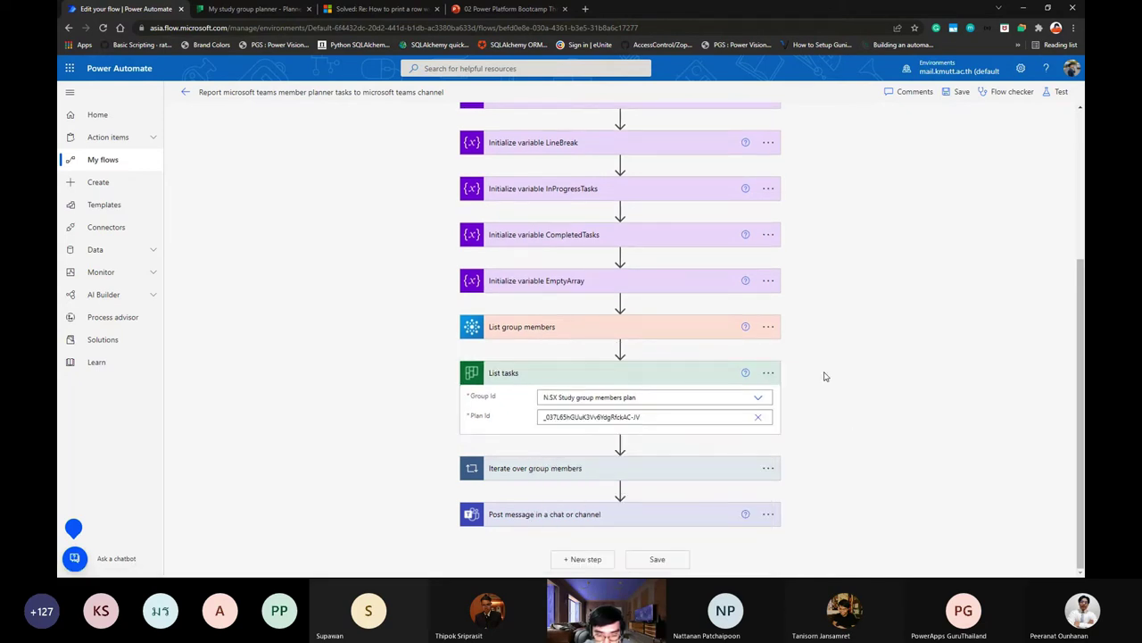
Reload the flow editor and glance at the My study group planner board in Planner while it loads.
{"action": "key", "text": "F5"}
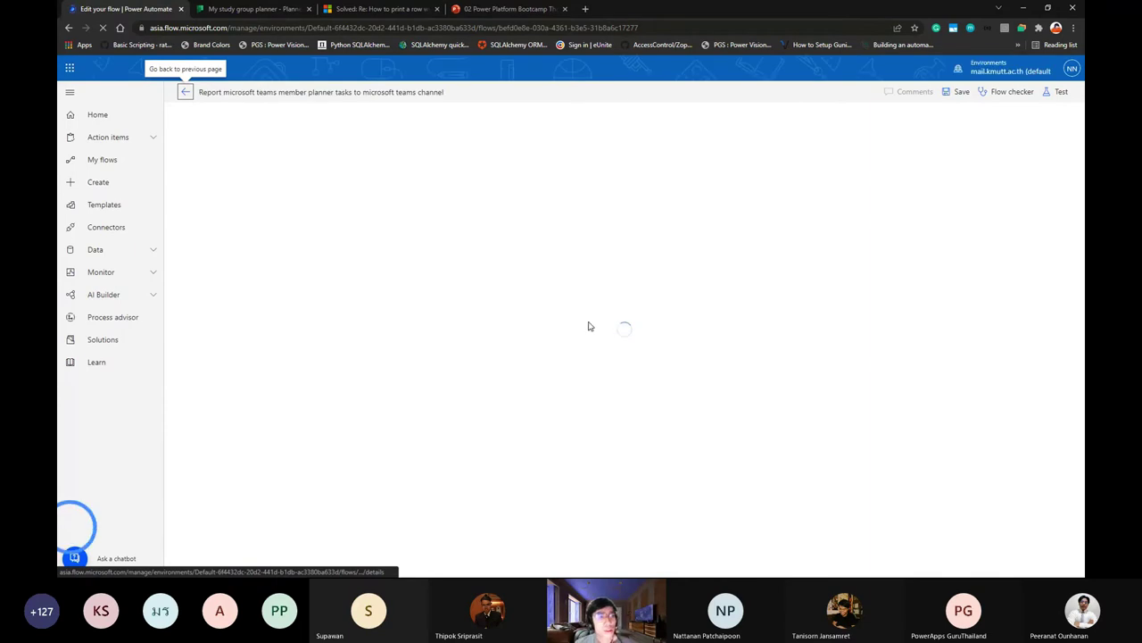
{"action": "key", "text": "ctrl+Tab"}
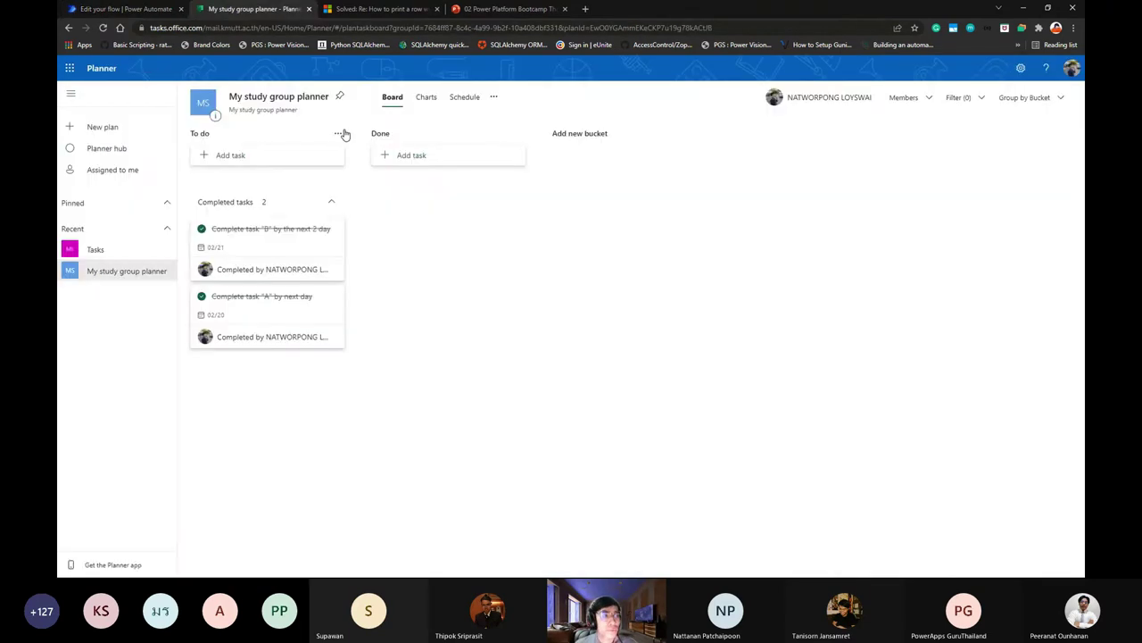
{"action": "key", "text": "ctrl+shift+Tab"}
{"action": "scroll", "coordinate": [639, 360], "scroll_direction": "down", "scroll_amount": 3}
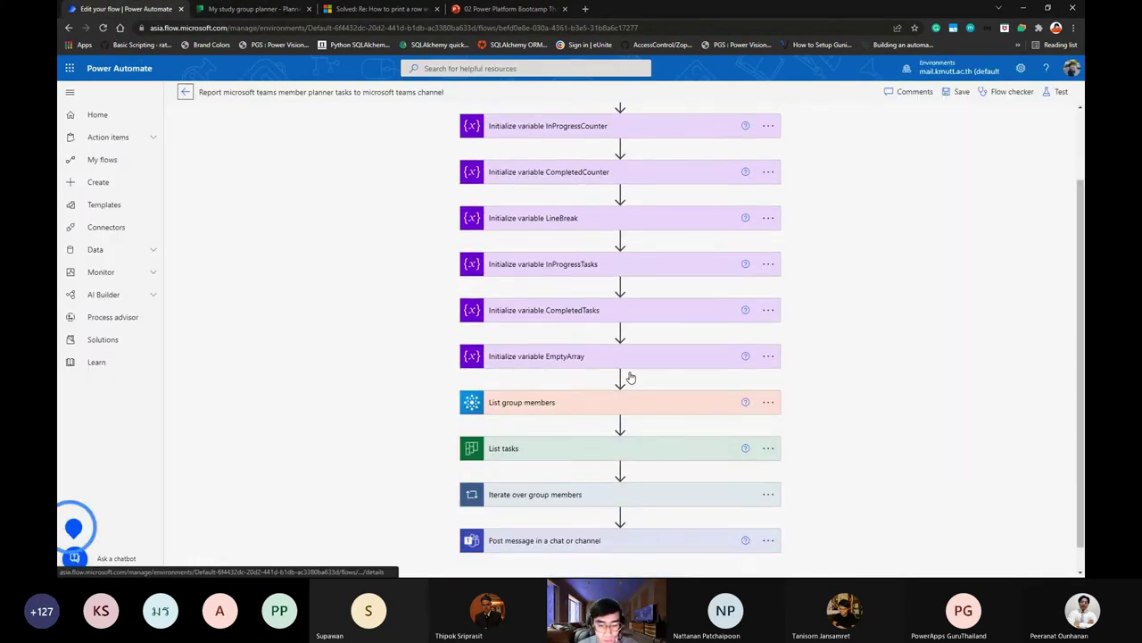
Set the Group Id of the List tasks action to My study group planner.
{"action": "left_click", "coordinate": [643, 417]}
{"action": "scroll", "coordinate": [645, 390], "scroll_direction": "down", "scroll_amount": 1}
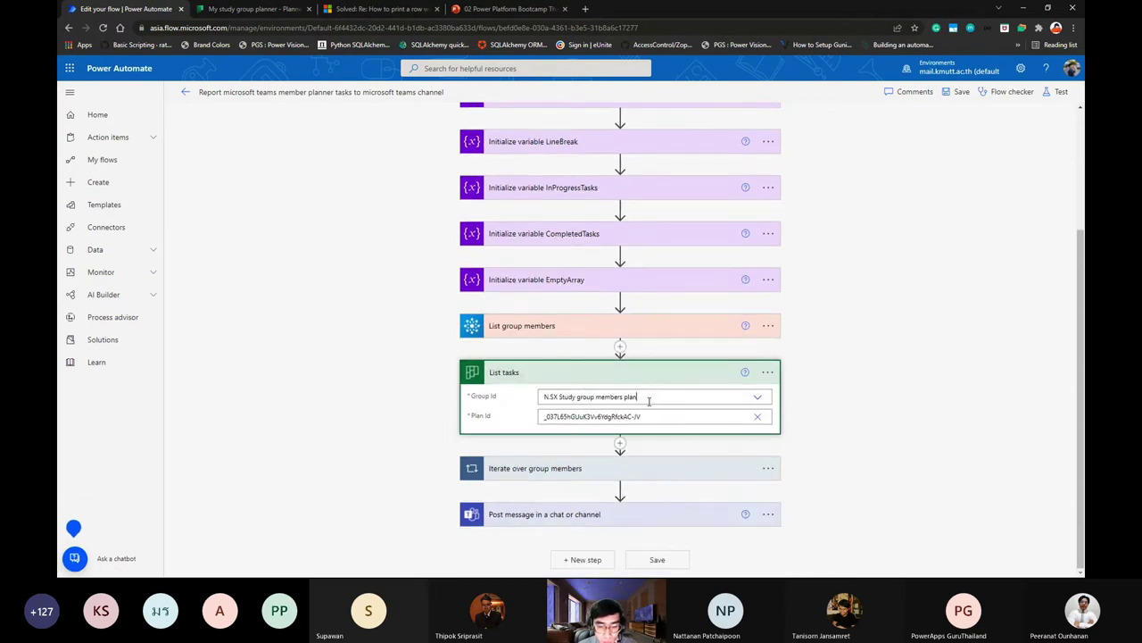
{"action": "left_click", "coordinate": [670, 395]}
{"action": "scroll", "coordinate": [716, 458], "scroll_direction": "down", "scroll_amount": 10}
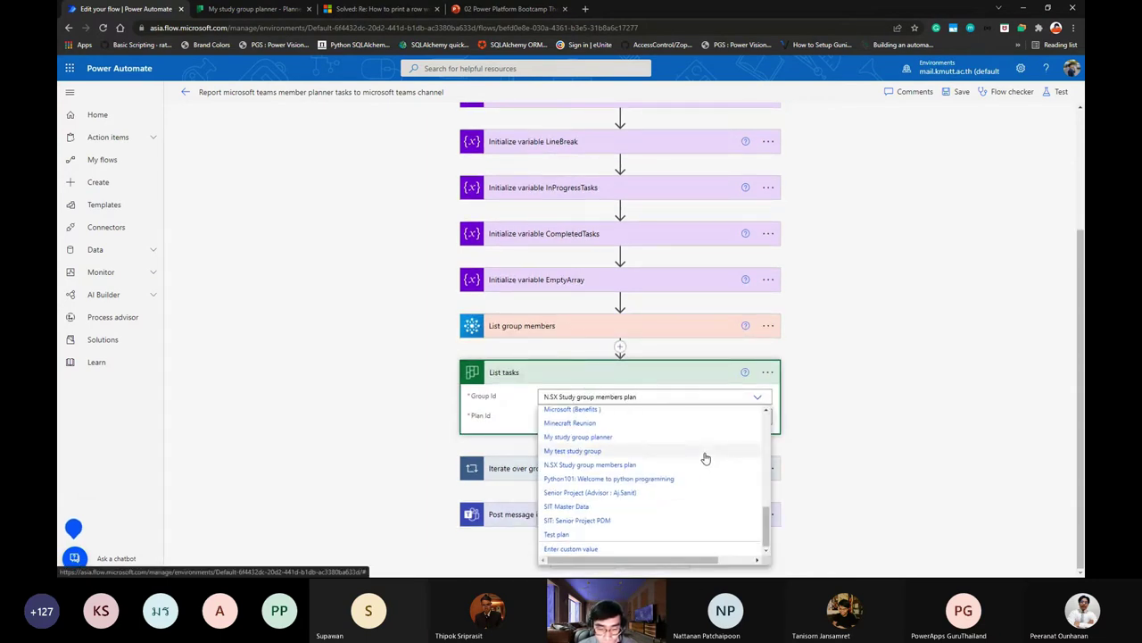
{"action": "left_click", "coordinate": [648, 438]}
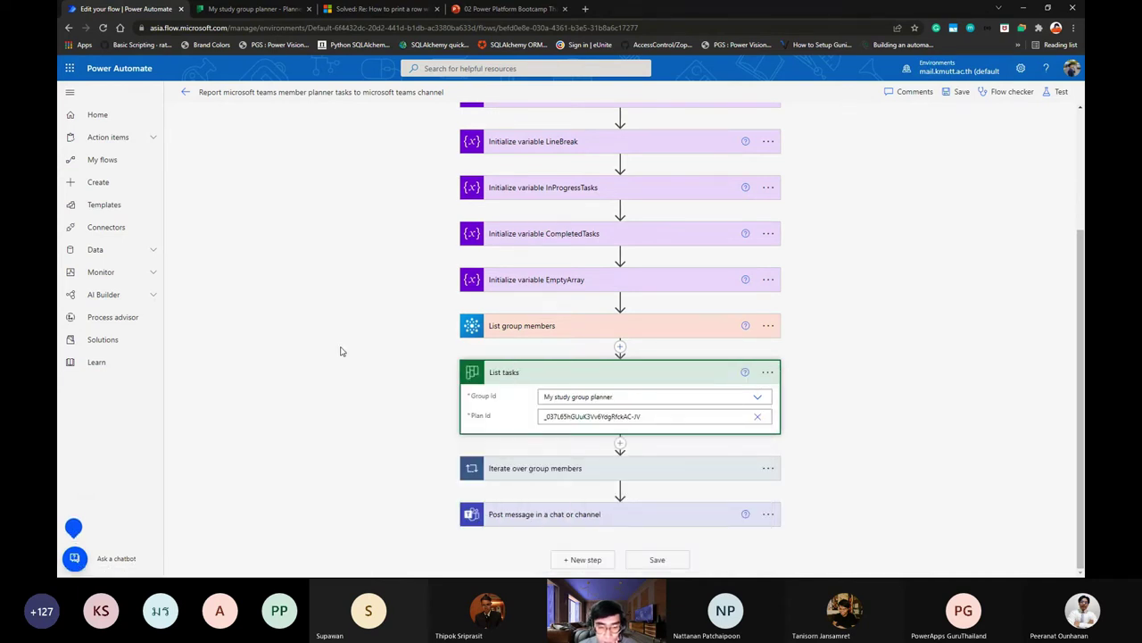
Clear the old plan identifier from the Plan Id of the List tasks action.
{"action": "left_click", "coordinate": [603, 408]}
{"action": "left_click", "coordinate": [602, 423]}
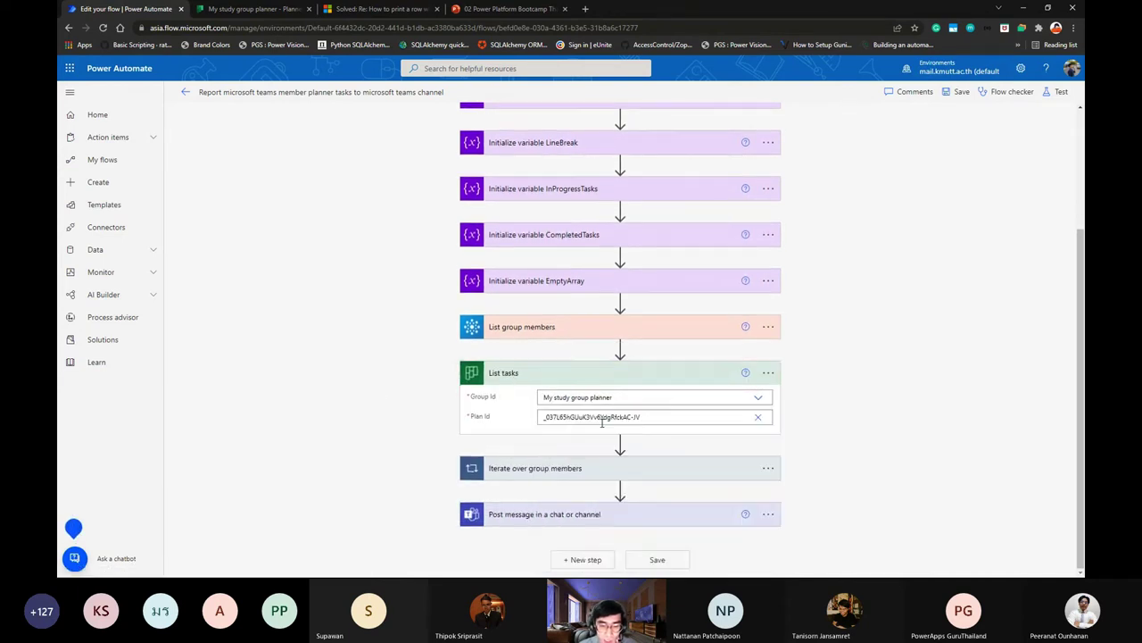
{"action": "left_click", "coordinate": [602, 423]}
{"action": "scroll", "coordinate": [857, 384], "scroll_direction": "down", "scroll_amount": 1}
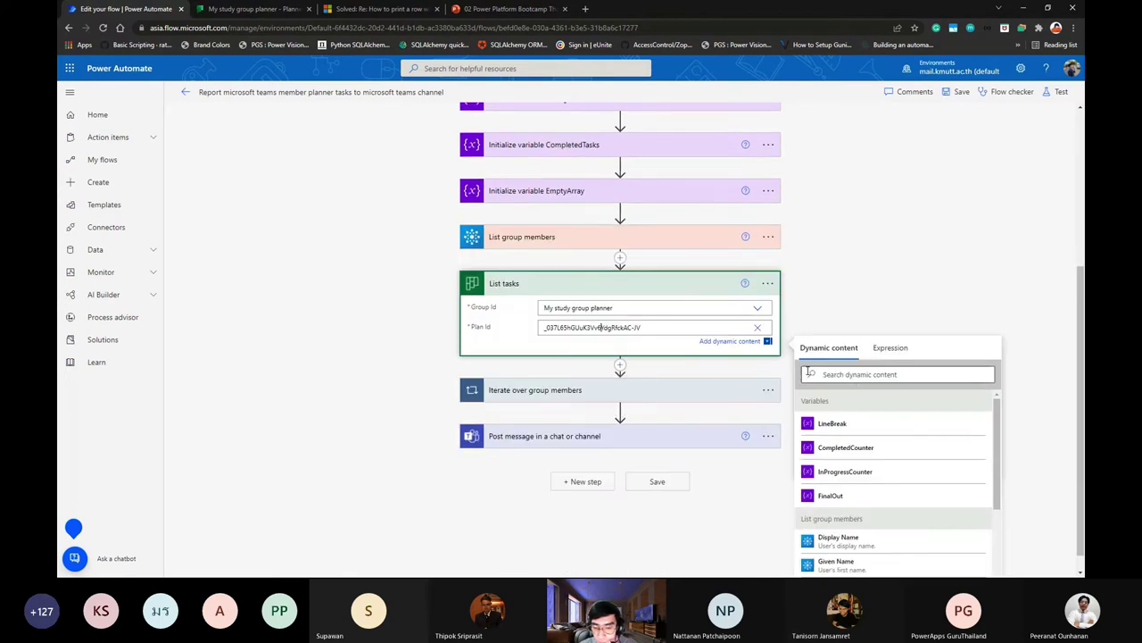
{"action": "left_click_drag", "start_coordinate": [686, 328], "coordinate": [533, 330]}
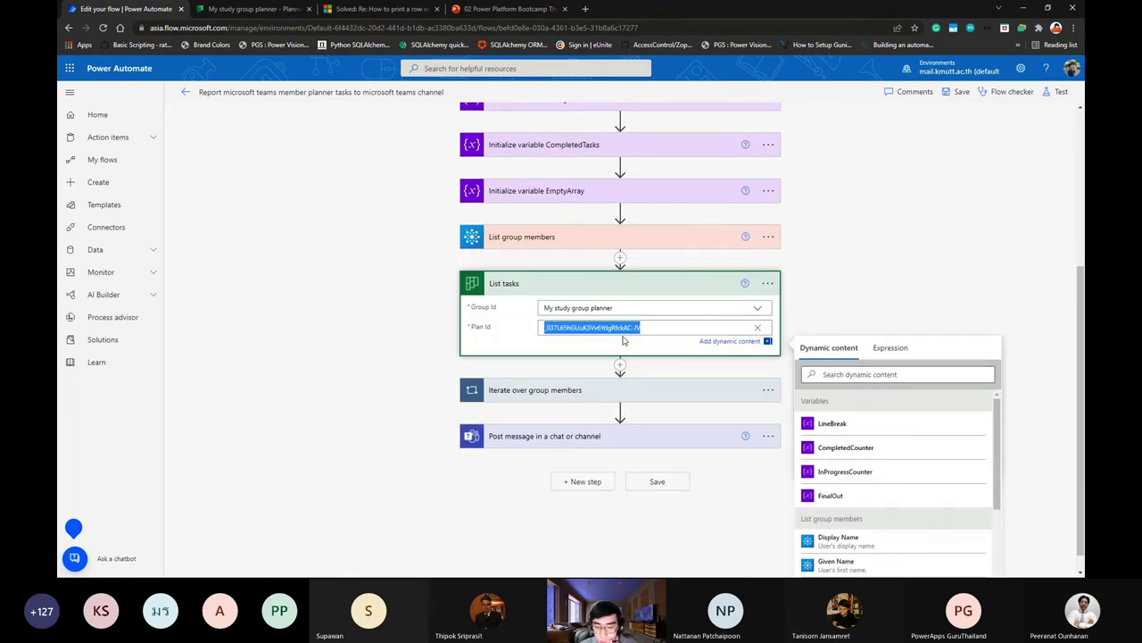
{"action": "scroll", "coordinate": [729, 385], "scroll_direction": "down", "scroll_amount": 1}
{"action": "key", "text": "BackSpace"}
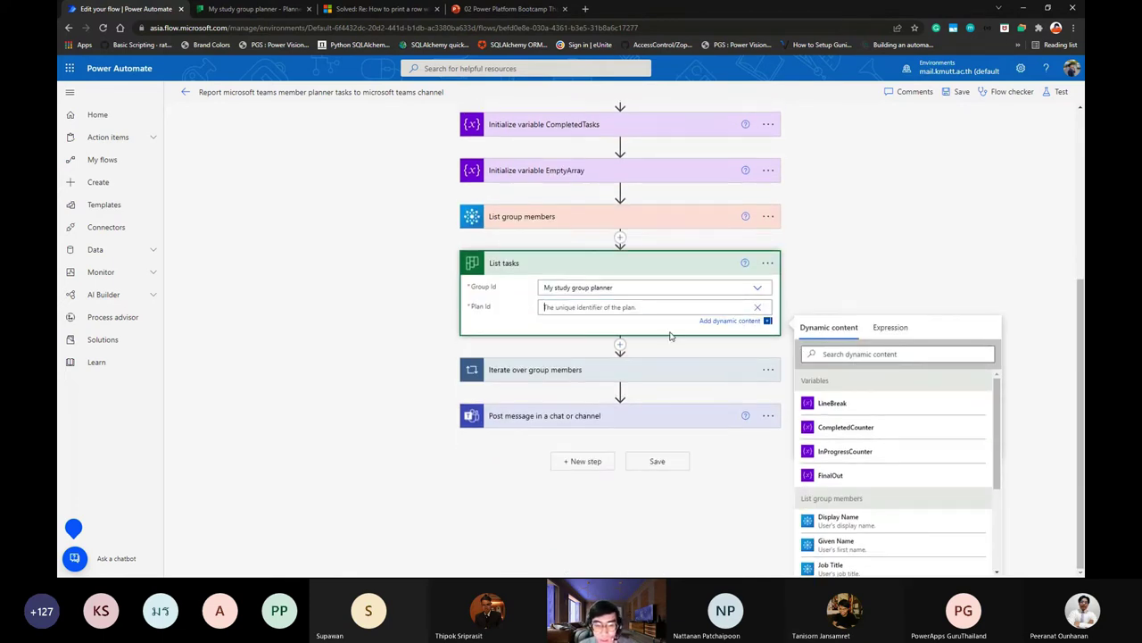
Look through the dynamic content offered for the List tasks Plan Id and reopen the Group Id options.
{"action": "scroll", "coordinate": [643, 357], "scroll_direction": "up", "scroll_amount": 1}
{"action": "left_click", "coordinate": [620, 408]}
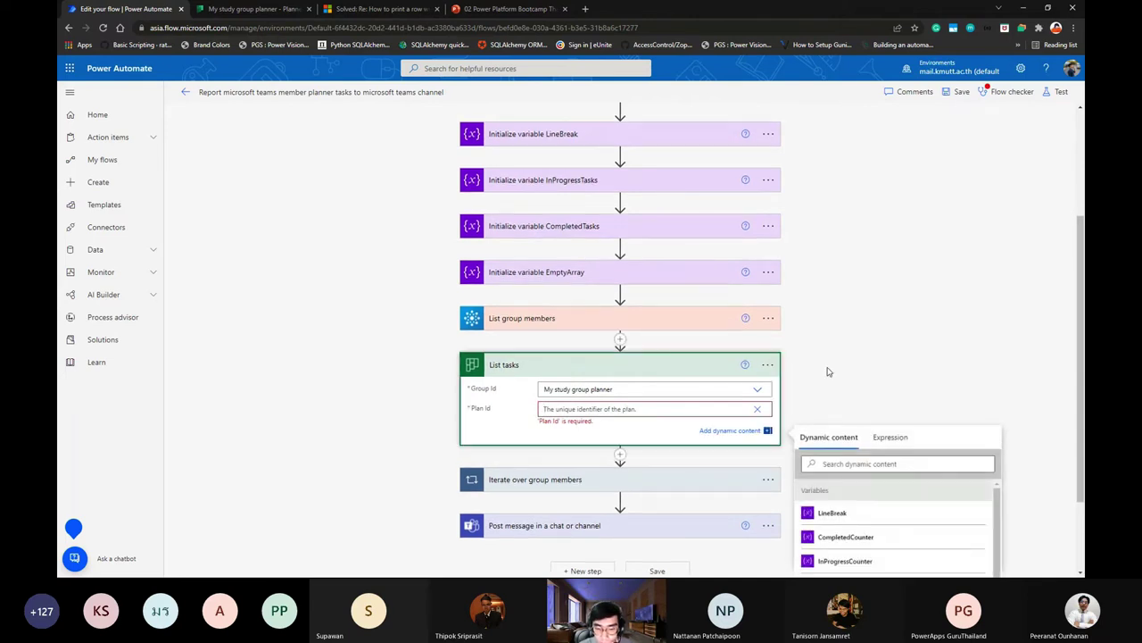
{"action": "scroll", "coordinate": [895, 446], "scroll_direction": "down", "scroll_amount": 3}
{"action": "scroll", "coordinate": [903, 461], "scroll_direction": "up", "scroll_amount": 5}
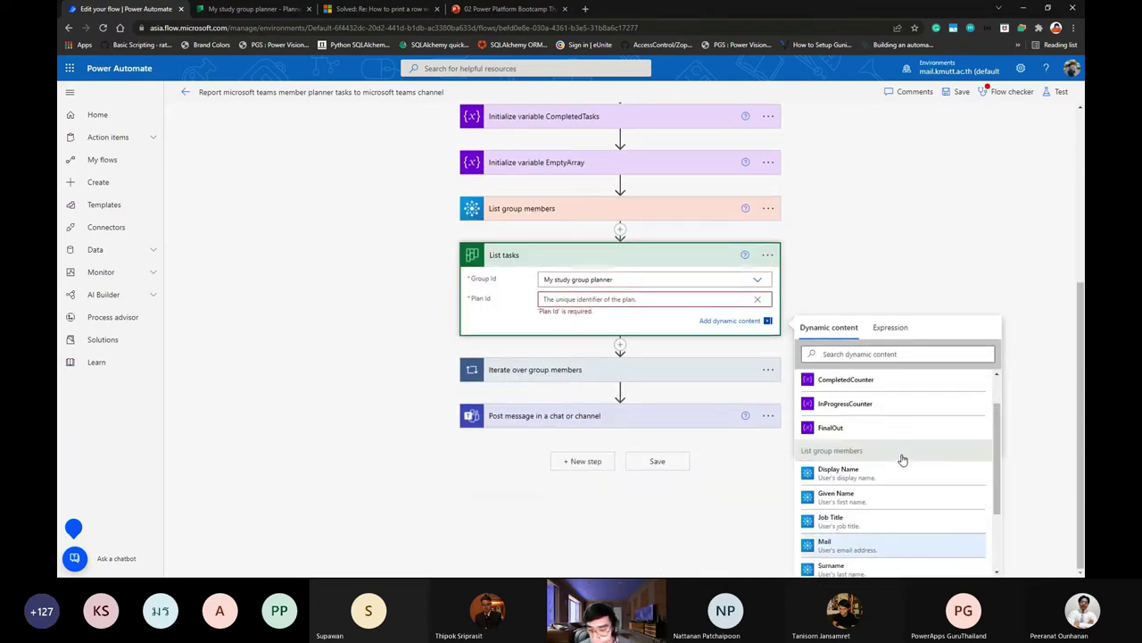
{"action": "left_click", "coordinate": [821, 338]}
{"action": "left_click", "coordinate": [607, 302]}
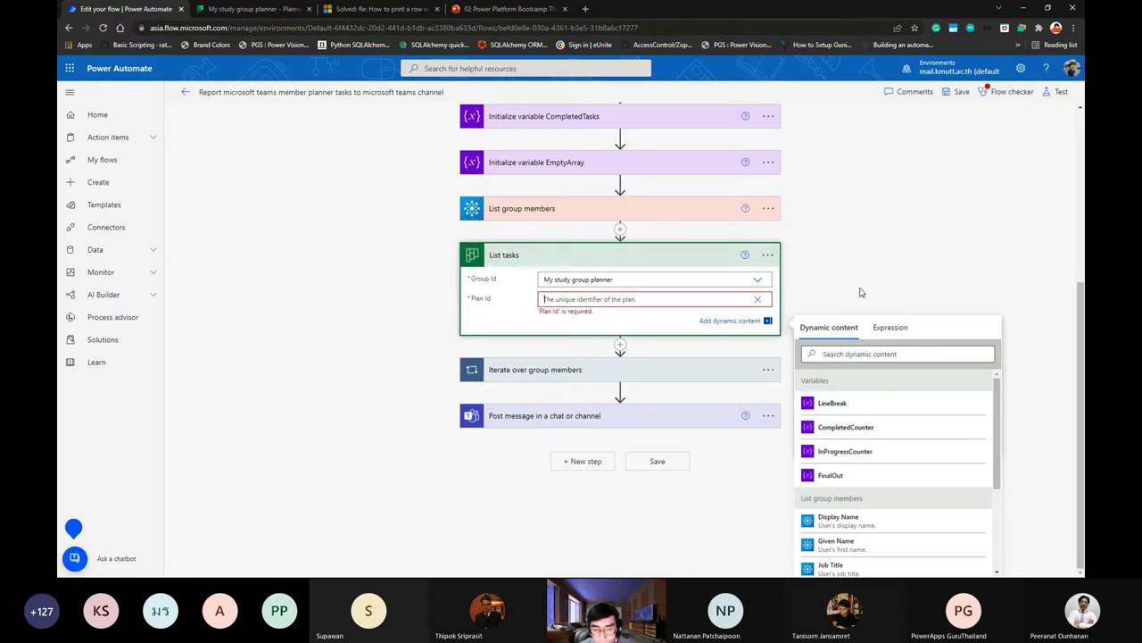
{"action": "left_click", "coordinate": [625, 280]}
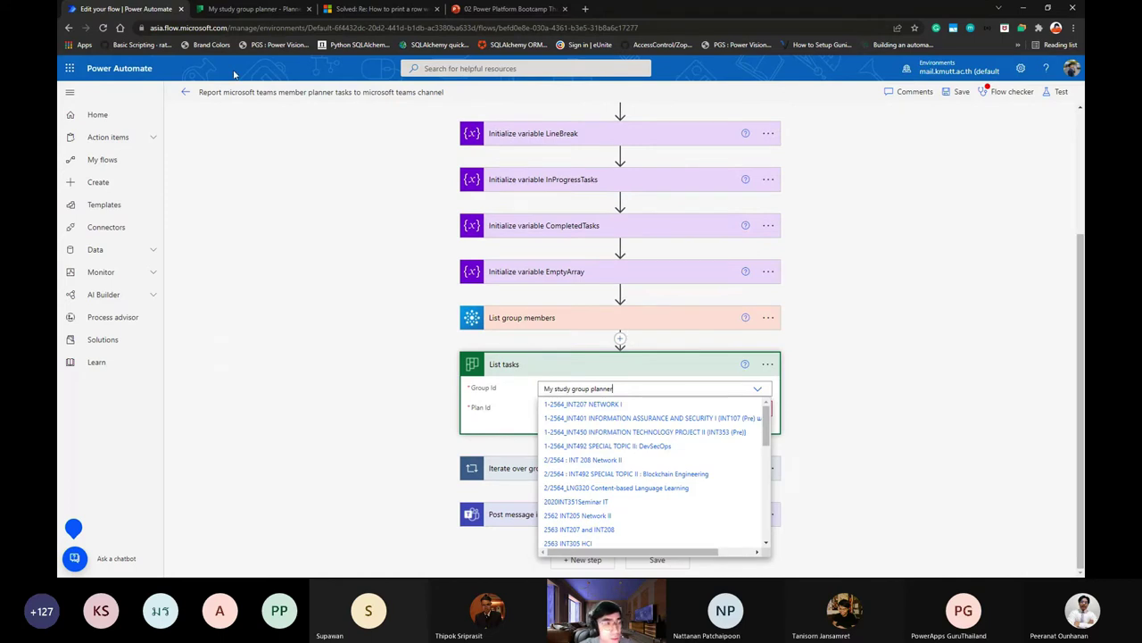
Switch to Planner to check the plan's name by highlighting it, and return to the flow editor.
{"action": "left_click", "coordinate": [244, 8]}
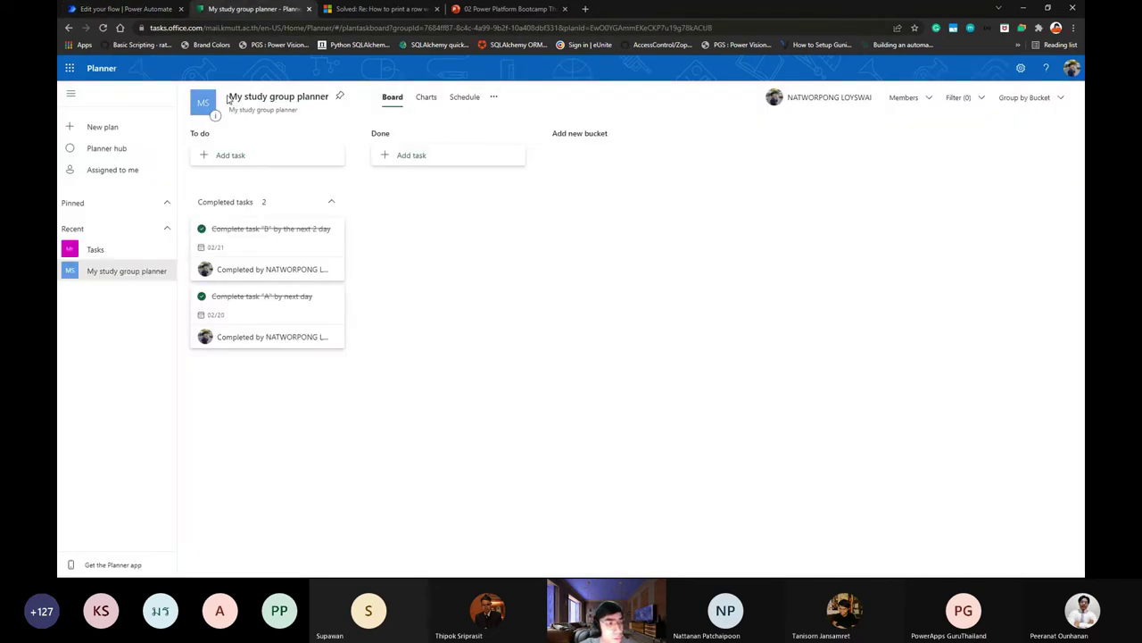
{"action": "left_click_drag", "start_coordinate": [229, 100], "coordinate": [333, 102]}
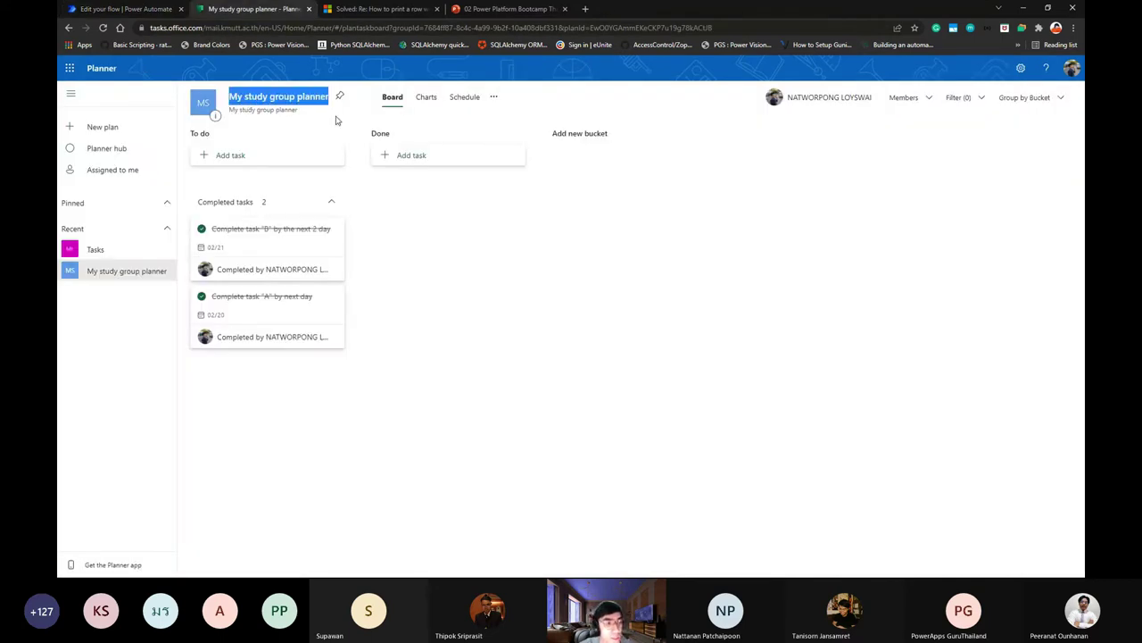
{"action": "left_click", "coordinate": [170, 8]}
{"action": "left_click", "coordinate": [861, 380]}
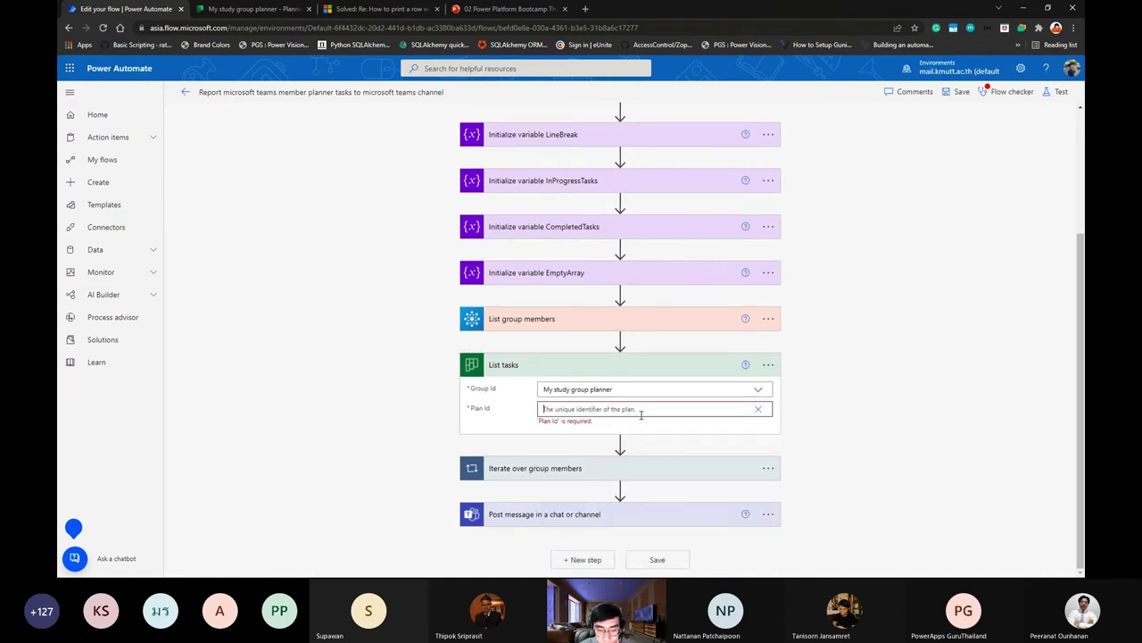
Set the Plan Id of the List tasks action to My study group planner.
{"action": "left_click", "coordinate": [651, 408]}
{"action": "scroll", "coordinate": [860, 451], "scroll_direction": "down", "scroll_amount": 1}
{"action": "scroll", "coordinate": [860, 451], "scroll_direction": "down", "scroll_amount": 3}
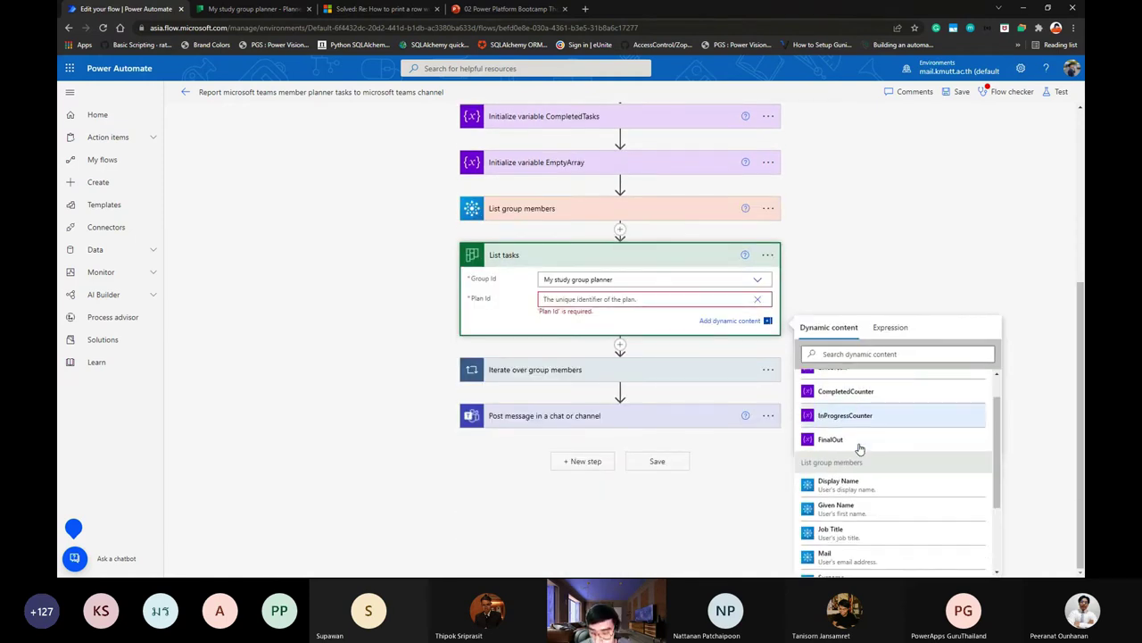
{"action": "scroll", "coordinate": [859, 449], "scroll_direction": "up", "scroll_amount": 3}
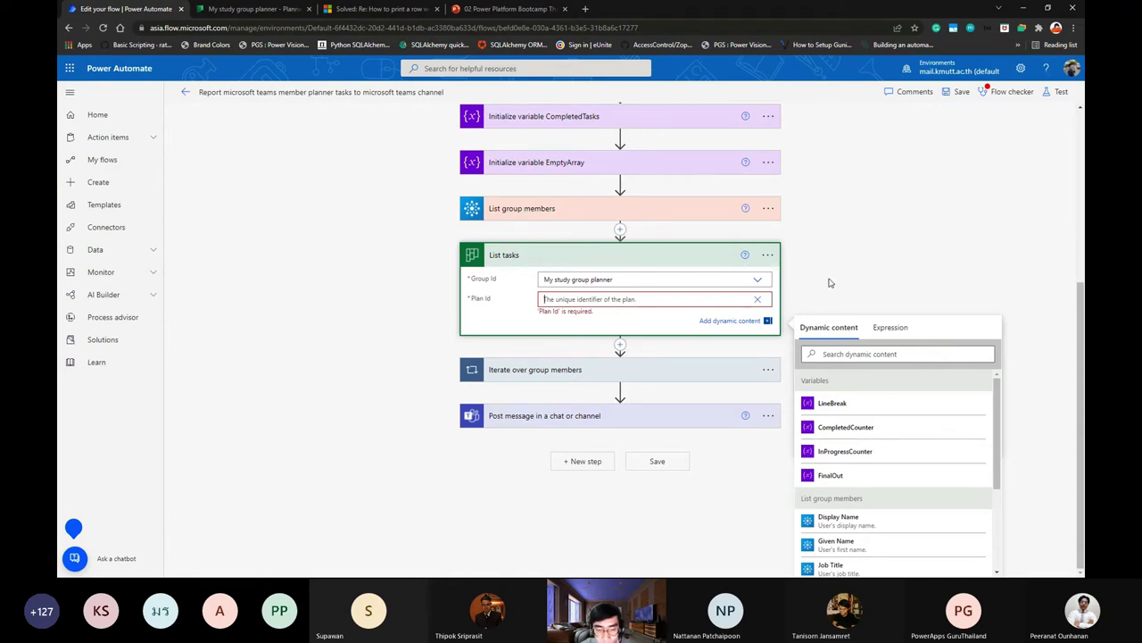
{"action": "left_click", "coordinate": [625, 304]}
{"action": "left_click", "coordinate": [545, 416]}
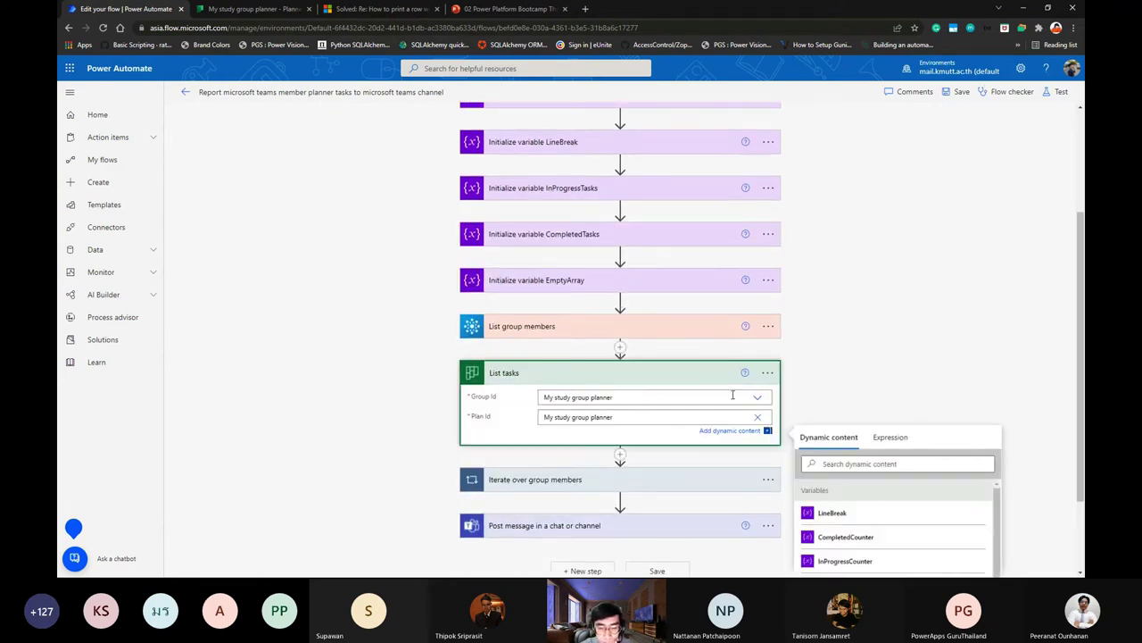
Expand the Iterate over group members loop and look through the actions nested inside it.
{"action": "left_click", "coordinate": [797, 393]}
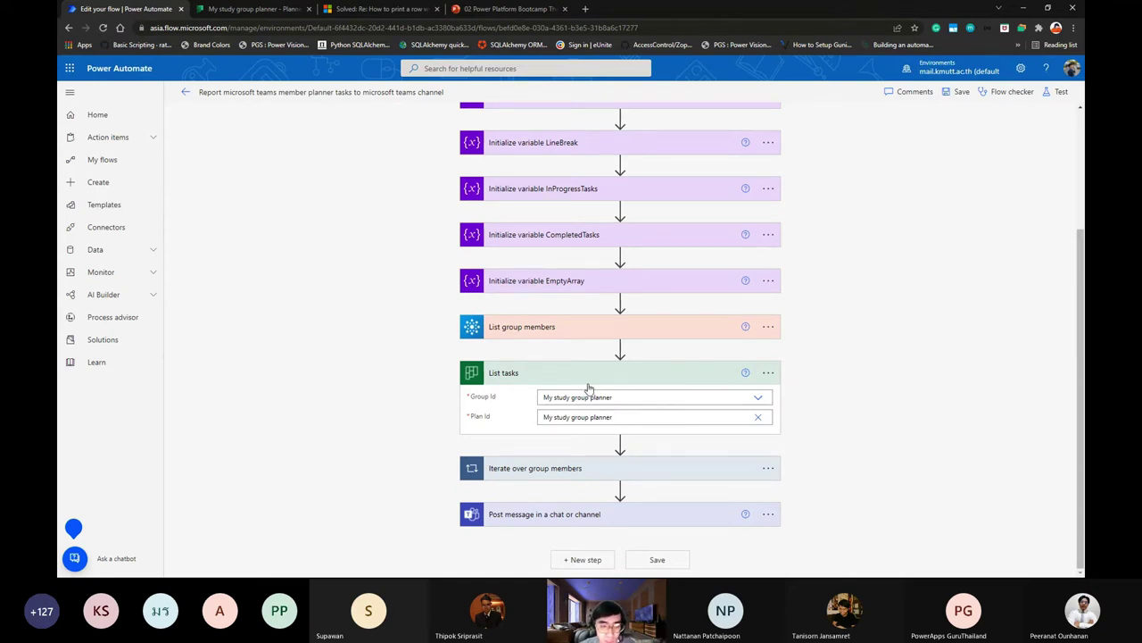
{"action": "left_click", "coordinate": [598, 469]}
{"action": "scroll", "coordinate": [615, 429], "scroll_direction": "down", "scroll_amount": 2}
{"action": "scroll", "coordinate": [613, 419], "scroll_direction": "down", "scroll_amount": 1}
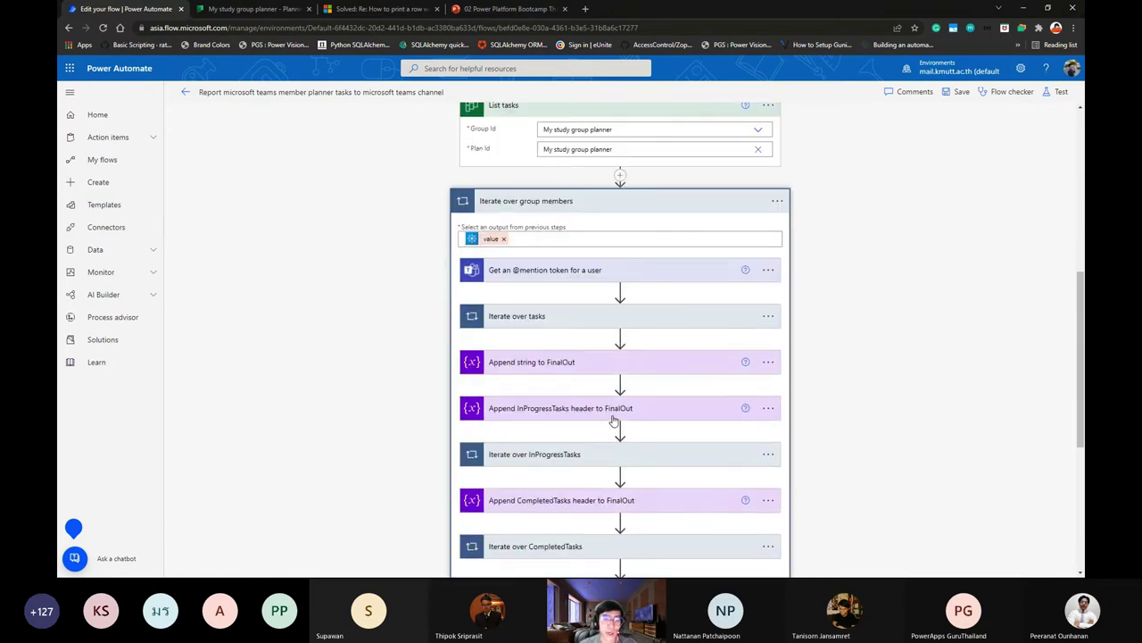
{"action": "scroll", "coordinate": [616, 415], "scroll_direction": "down", "scroll_amount": 2}
{"action": "scroll", "coordinate": [619, 406], "scroll_direction": "up", "scroll_amount": 2}
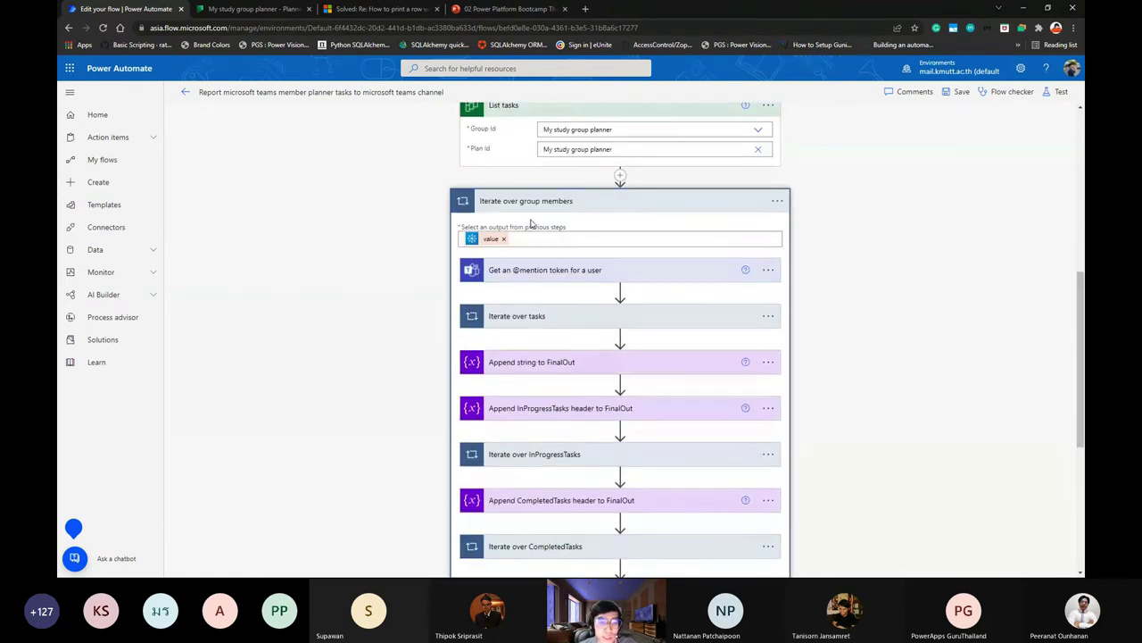
{"action": "scroll", "coordinate": [536, 233], "scroll_direction": "up", "scroll_amount": 2}
{"action": "scroll", "coordinate": [584, 286], "scroll_direction": "down", "scroll_amount": 1}
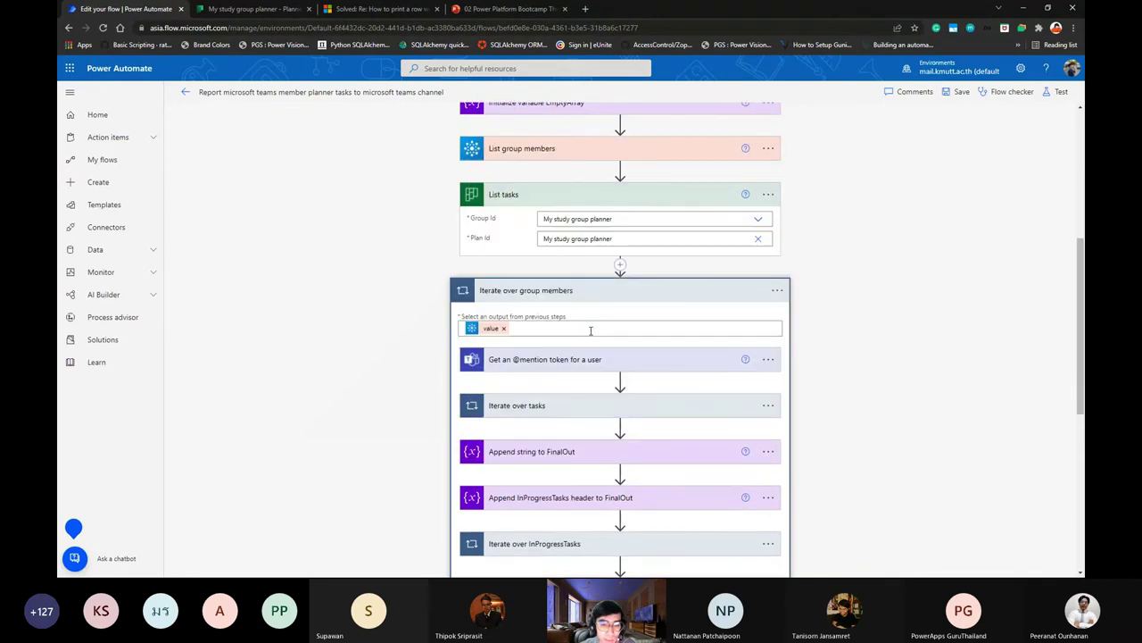
{"action": "scroll", "coordinate": [591, 330], "scroll_direction": "down", "scroll_amount": 1}
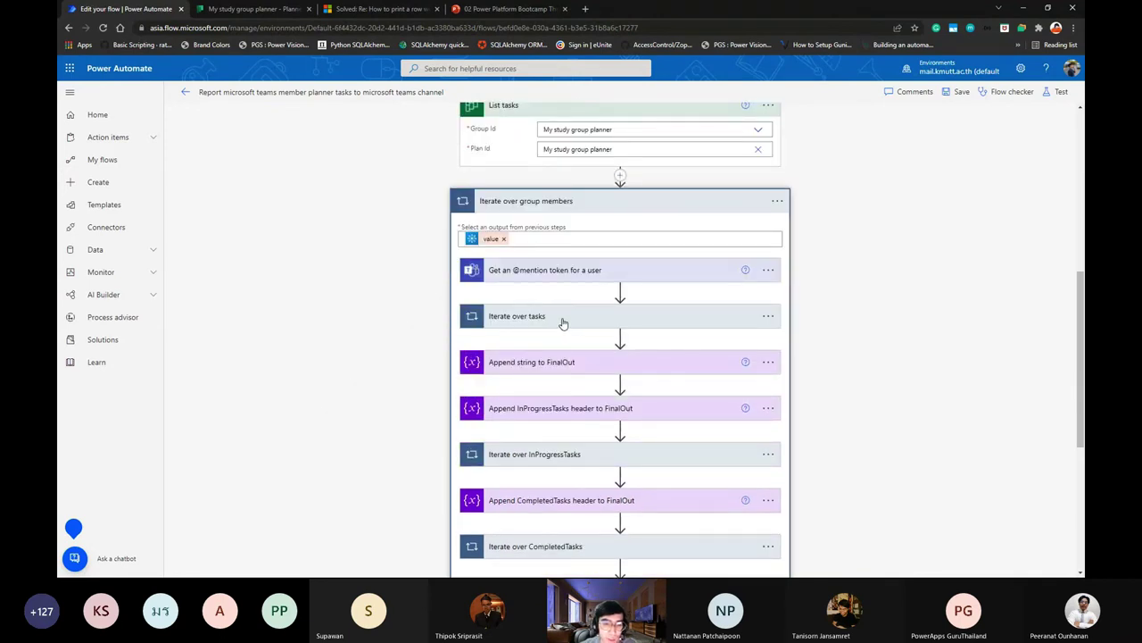
{"action": "scroll", "coordinate": [595, 326], "scroll_direction": "up", "scroll_amount": 1}
{"action": "scroll", "coordinate": [574, 343], "scroll_direction": "down", "scroll_amount": 1}
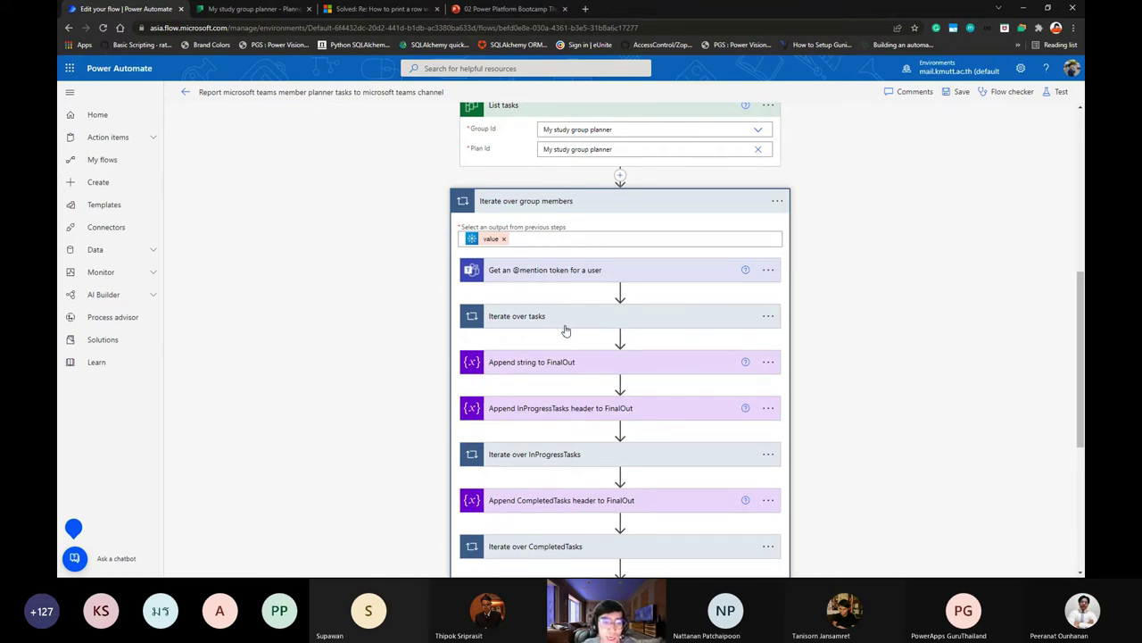
{"action": "scroll", "coordinate": [567, 327], "scroll_direction": "up", "scroll_amount": 1}
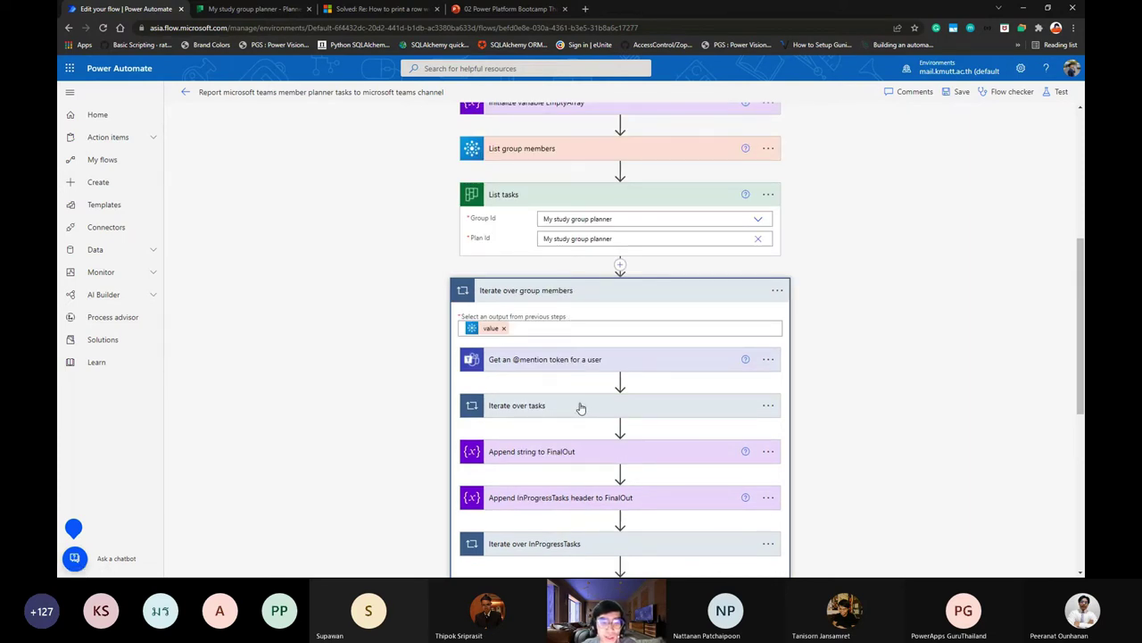
Highlight the output selection label of the Iterate over group members loop to point out its input.
{"action": "mouse_move", "coordinate": [568, 319]}
{"action": "left_mouse_down"}
{"action": "mouse_move", "coordinate": [465, 317]}
{"action": "mouse_move", "coordinate": [568, 319]}
{"action": "left_mouse_up"}
{"action": "left_click", "coordinate": [463, 318]}
{"action": "left_click", "coordinate": [572, 321]}
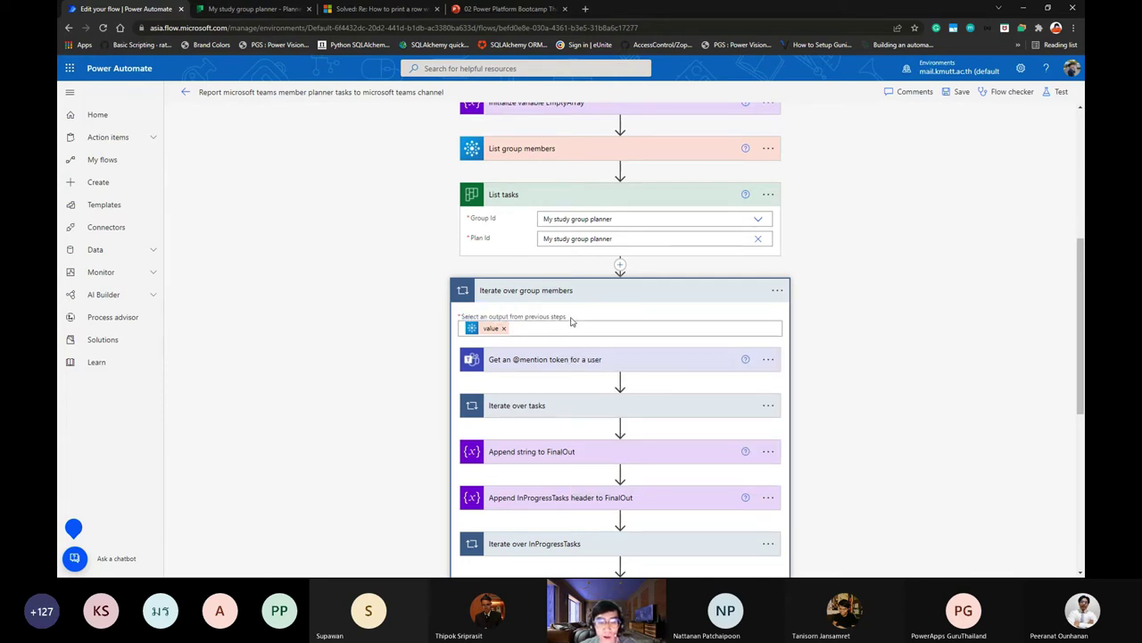
{"action": "scroll", "coordinate": [571, 321], "scroll_direction": "down", "scroll_amount": 1}
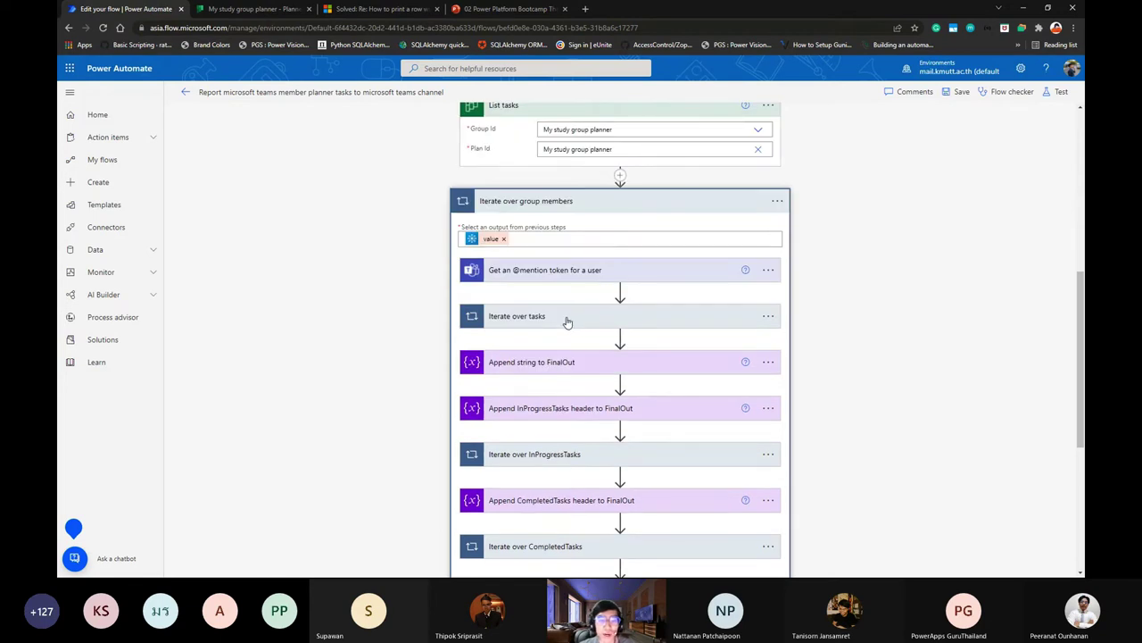
{"action": "scroll", "coordinate": [568, 322], "scroll_direction": "up", "scroll_amount": 1}
{"action": "mouse_move", "coordinate": [568, 321]}
{"action": "left_mouse_down"}
{"action": "mouse_move", "coordinate": [464, 318]}
{"action": "mouse_move", "coordinate": [568, 316]}
{"action": "left_mouse_up"}
{"action": "left_click", "coordinate": [463, 318]}
{"action": "left_click", "coordinate": [577, 318]}
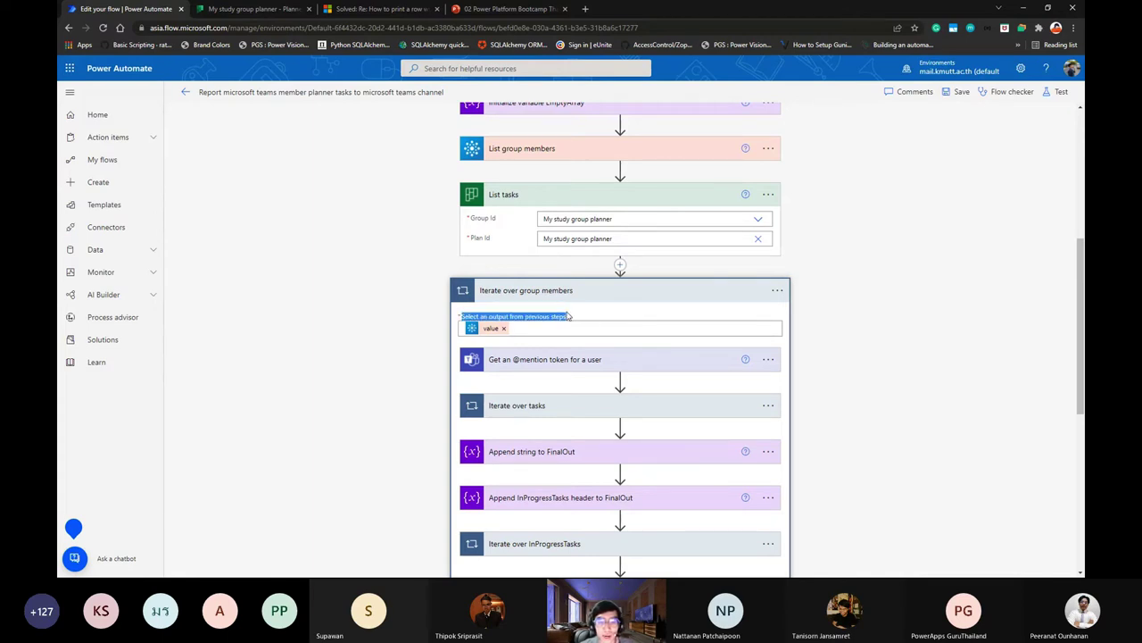
{"action": "left_click", "coordinate": [569, 317]}
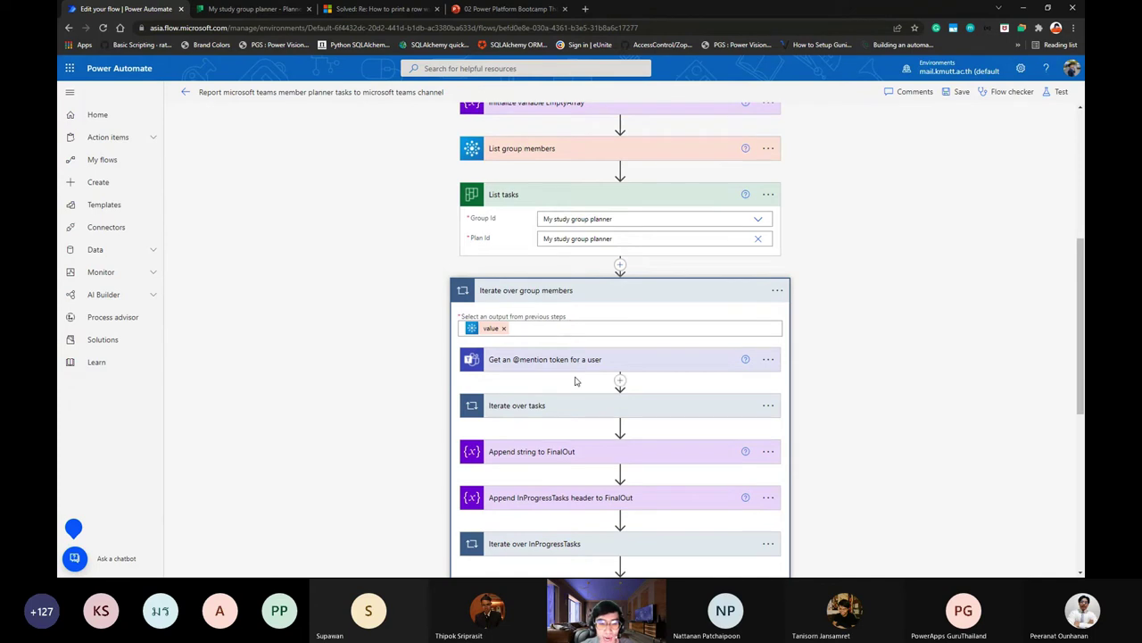
Look through the dynamic content offered as input for the Iterate over group members loop.
{"action": "scroll", "coordinate": [579, 387], "scroll_direction": "down", "scroll_amount": 1}
{"action": "scroll", "coordinate": [579, 387], "scroll_direction": "down", "scroll_amount": 1}
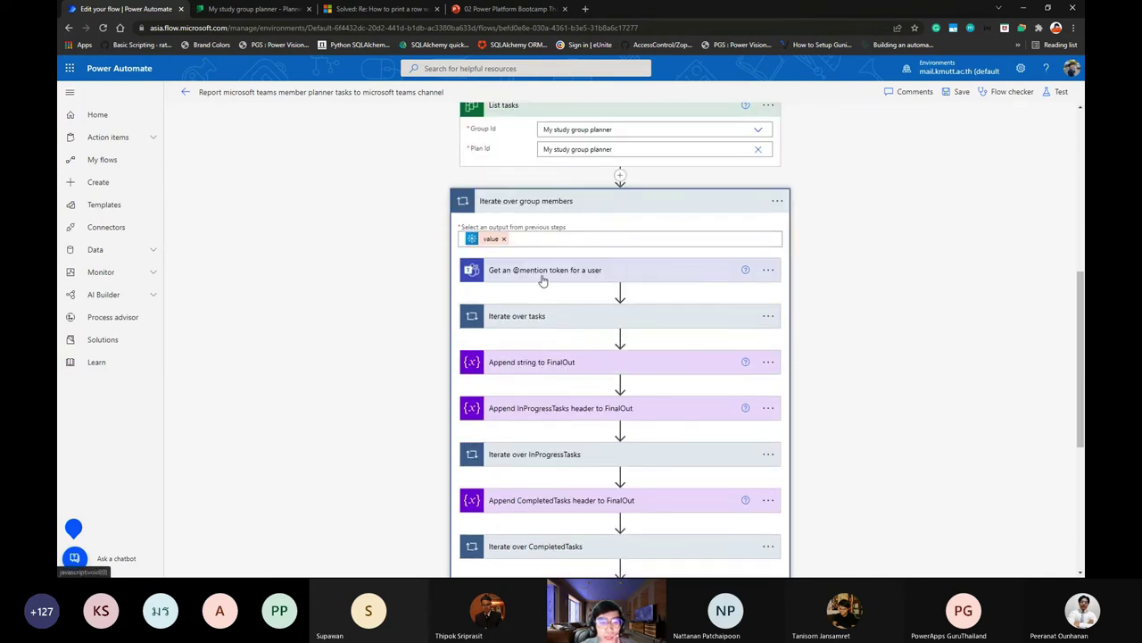
{"action": "scroll", "coordinate": [548, 232], "scroll_direction": "up", "scroll_amount": 1}
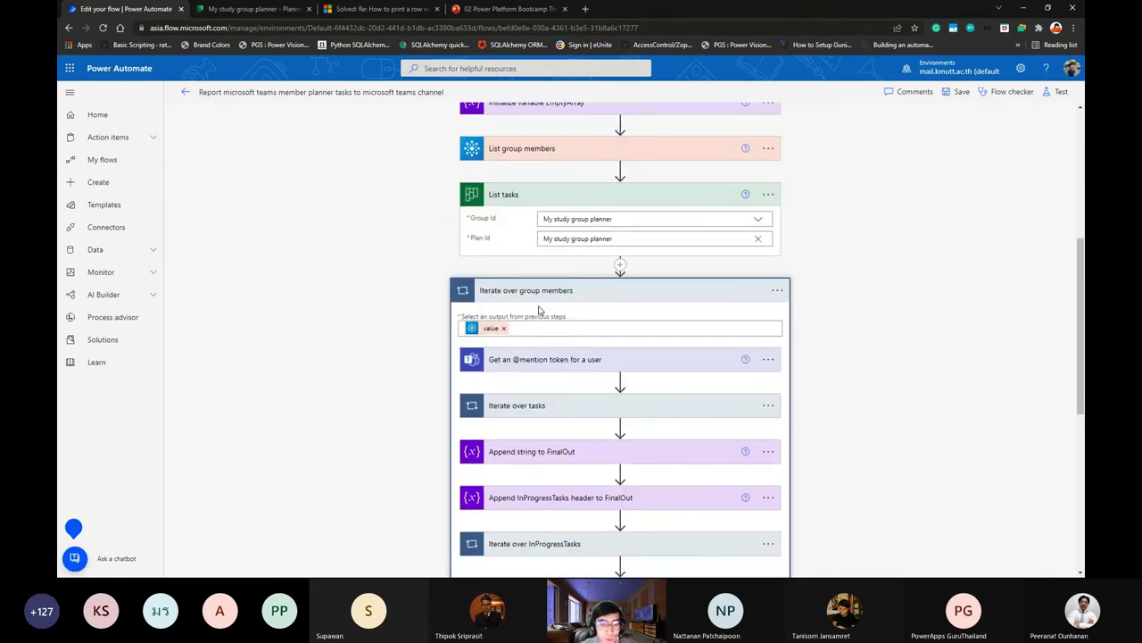
{"action": "left_click", "coordinate": [540, 329]}
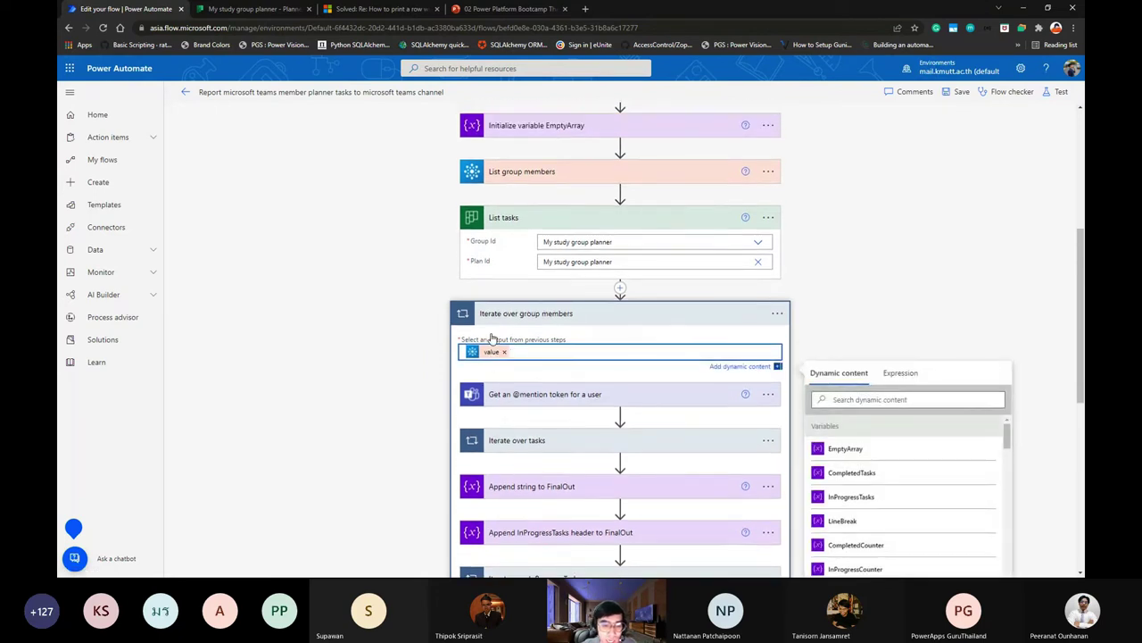
{"action": "scroll", "coordinate": [848, 357], "scroll_direction": "down", "scroll_amount": 3}
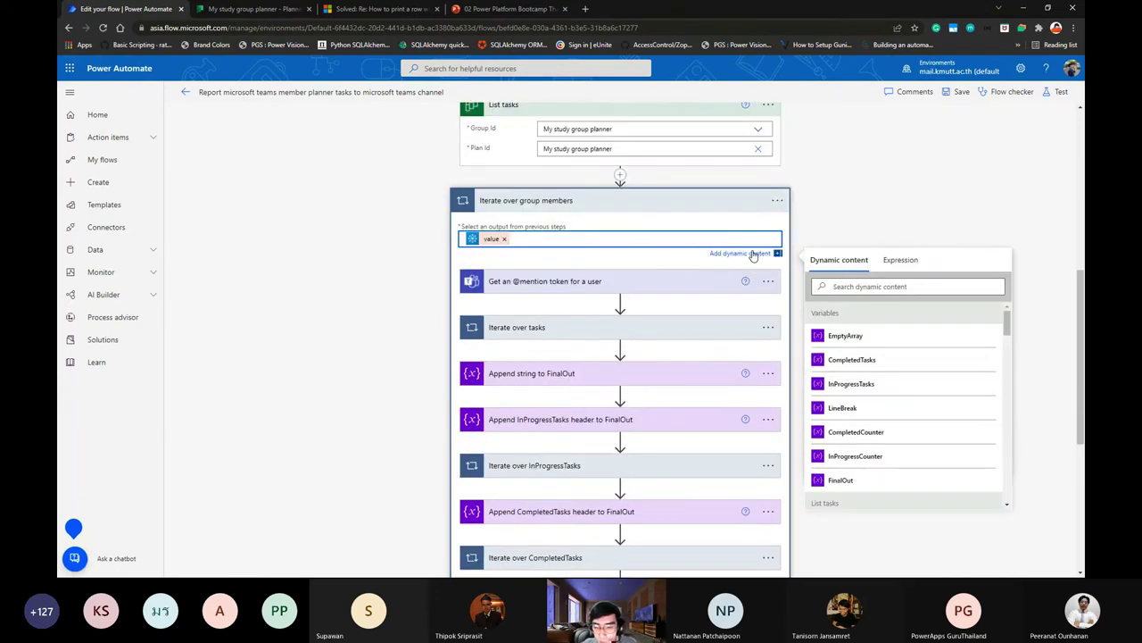
{"action": "scroll", "coordinate": [862, 359], "scroll_direction": "down", "scroll_amount": 10}
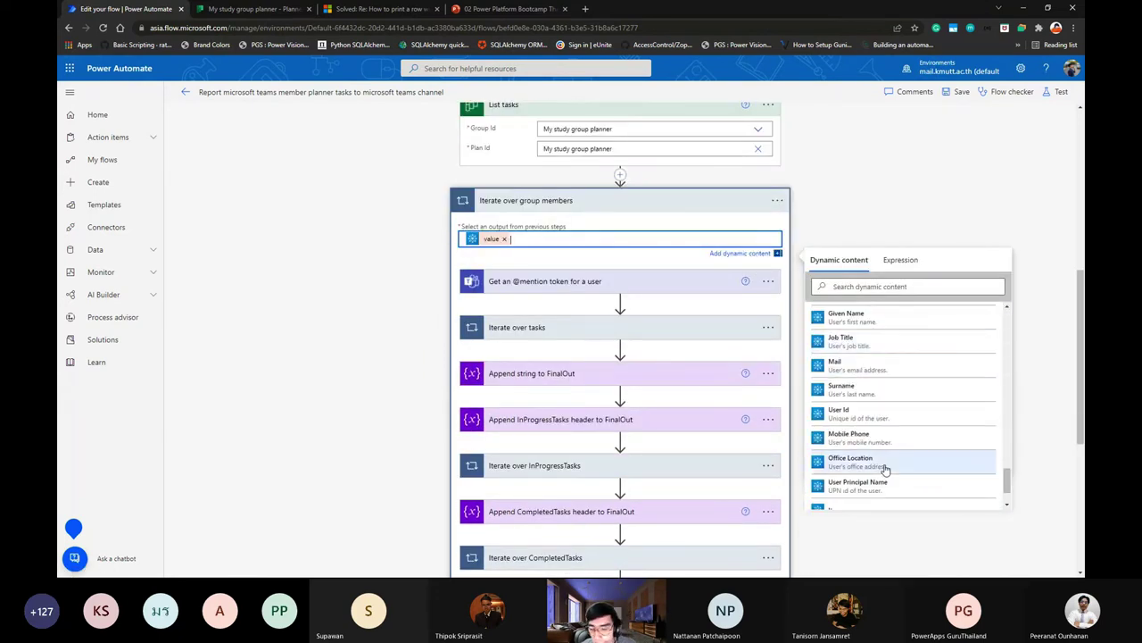
{"action": "scroll", "coordinate": [648, 311], "scroll_direction": "up", "scroll_amount": 2}
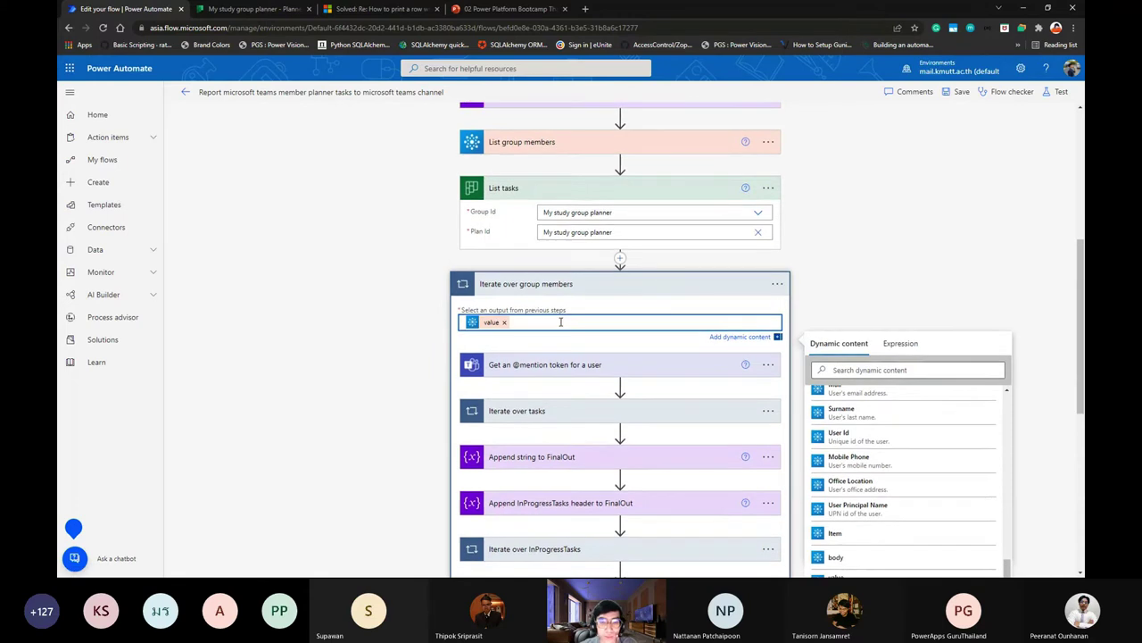
{"action": "scroll", "coordinate": [556, 328], "scroll_direction": "down", "scroll_amount": 1}
{"action": "left_click", "coordinate": [558, 238]}
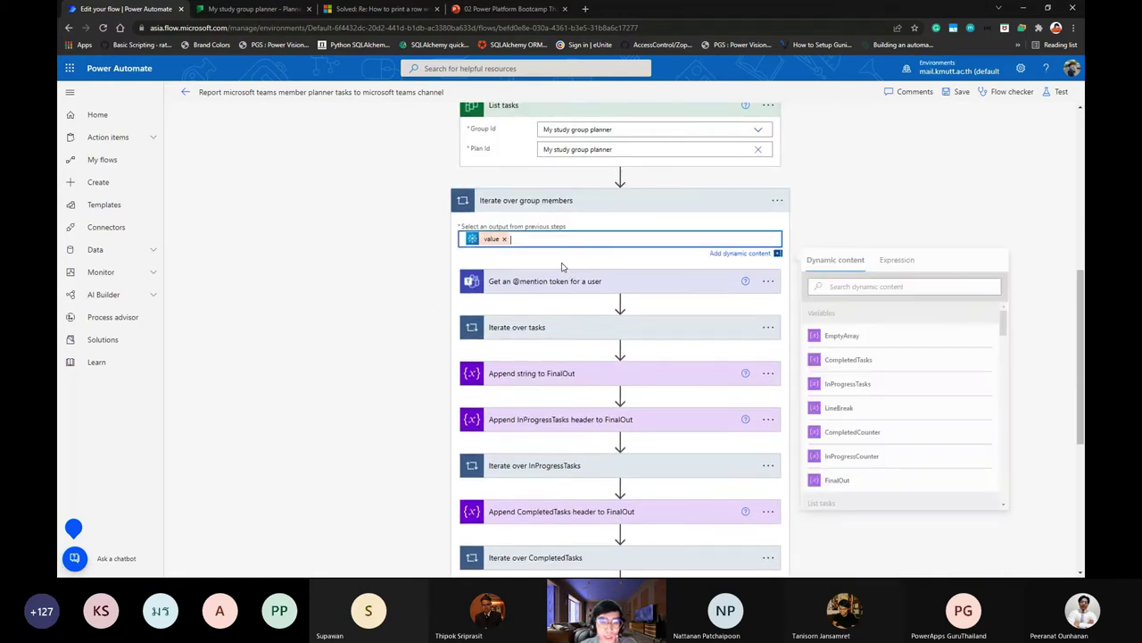
{"action": "left_click", "coordinate": [574, 281]}
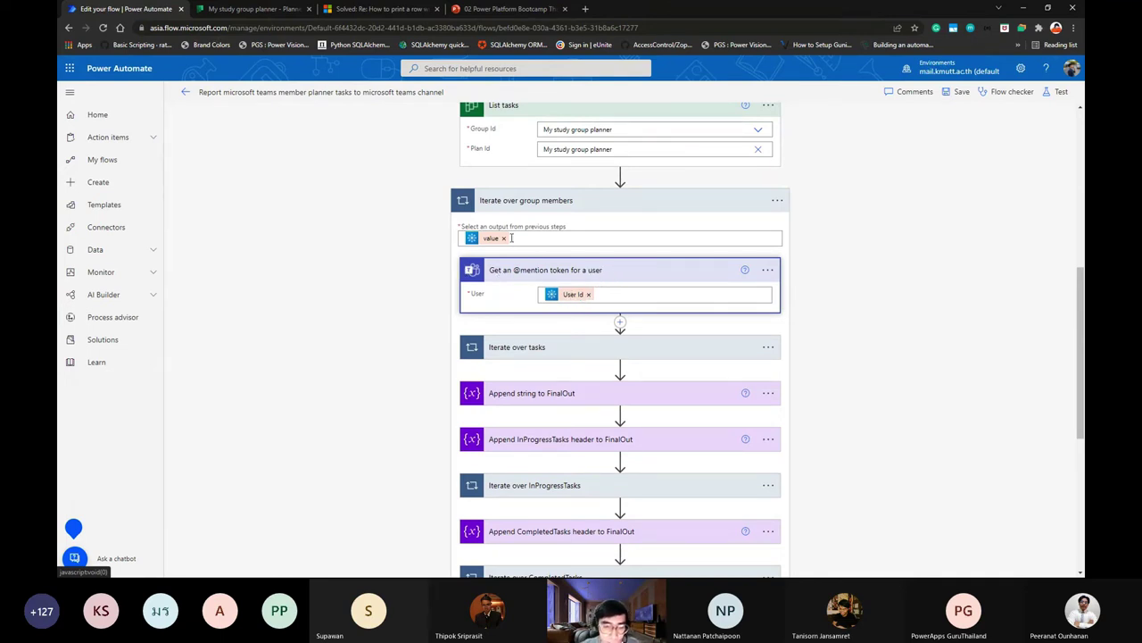
{"action": "left_click", "coordinate": [612, 294]}
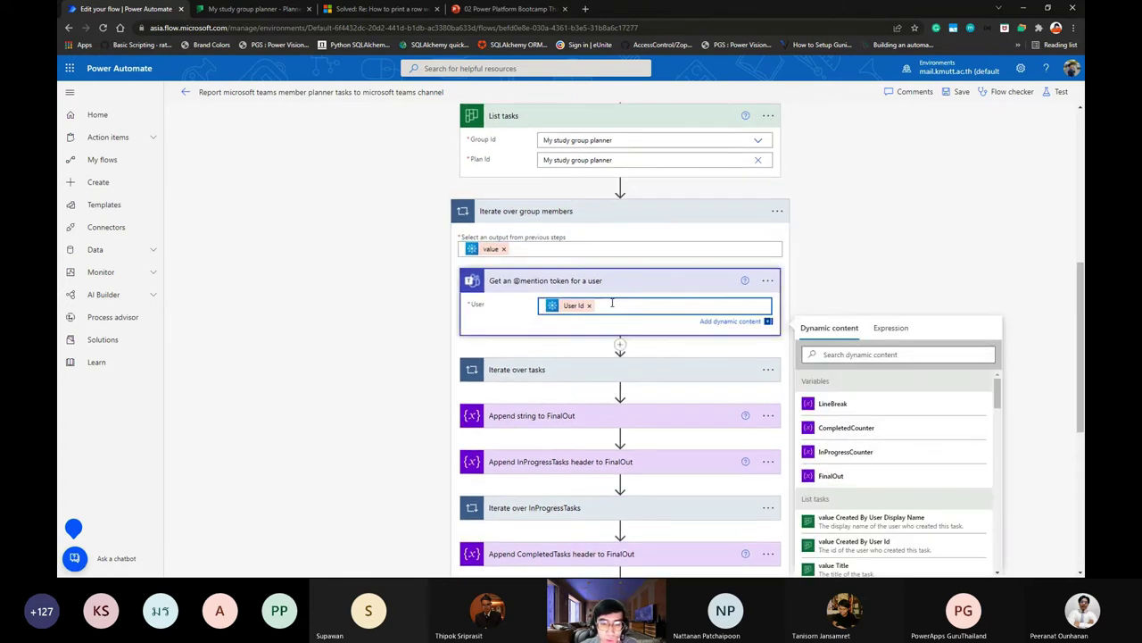
{"action": "scroll", "coordinate": [512, 241], "scroll_direction": "up", "scroll_amount": 1}
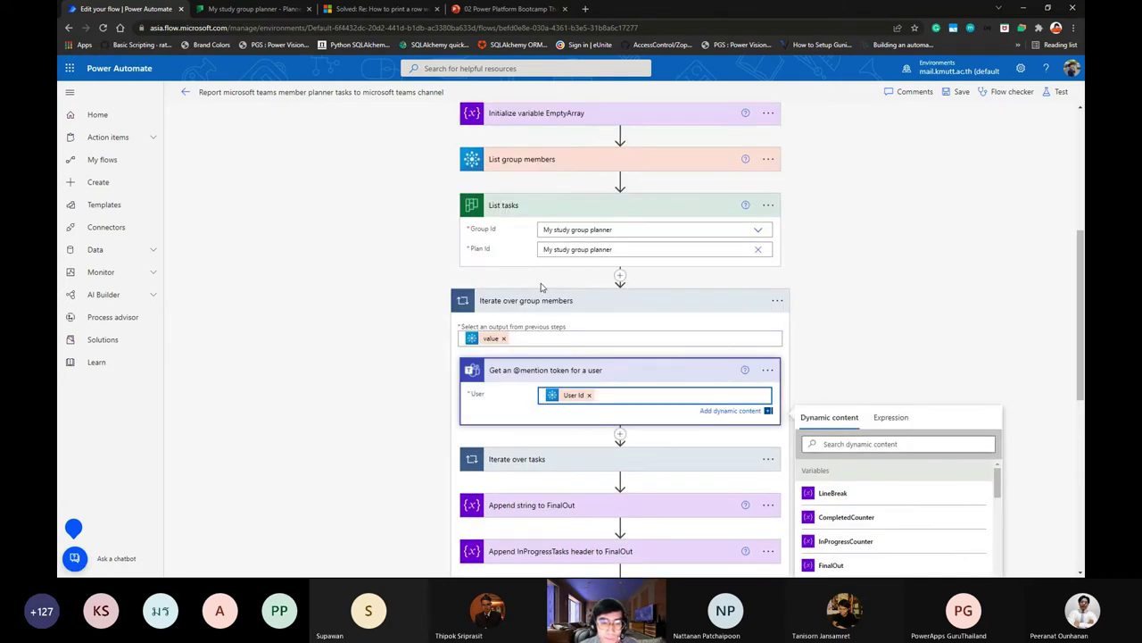
{"action": "scroll", "coordinate": [571, 304], "scroll_direction": "down", "scroll_amount": 1}
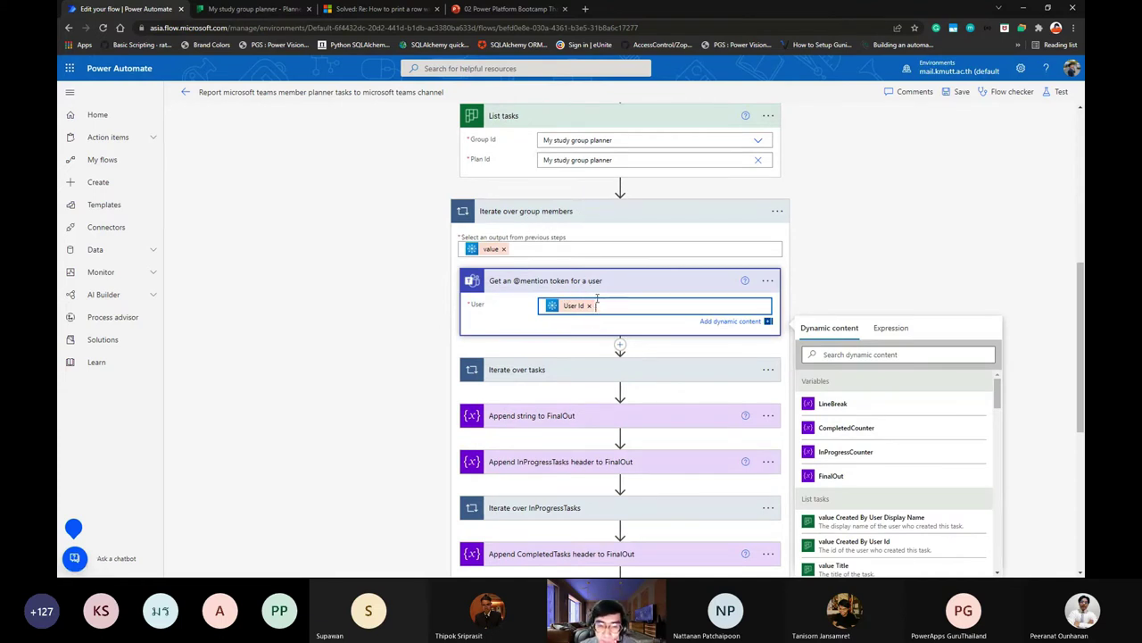
{"action": "scroll", "coordinate": [575, 232], "scroll_direction": "down", "scroll_amount": 1}
{"action": "left_click", "coordinate": [525, 196]}
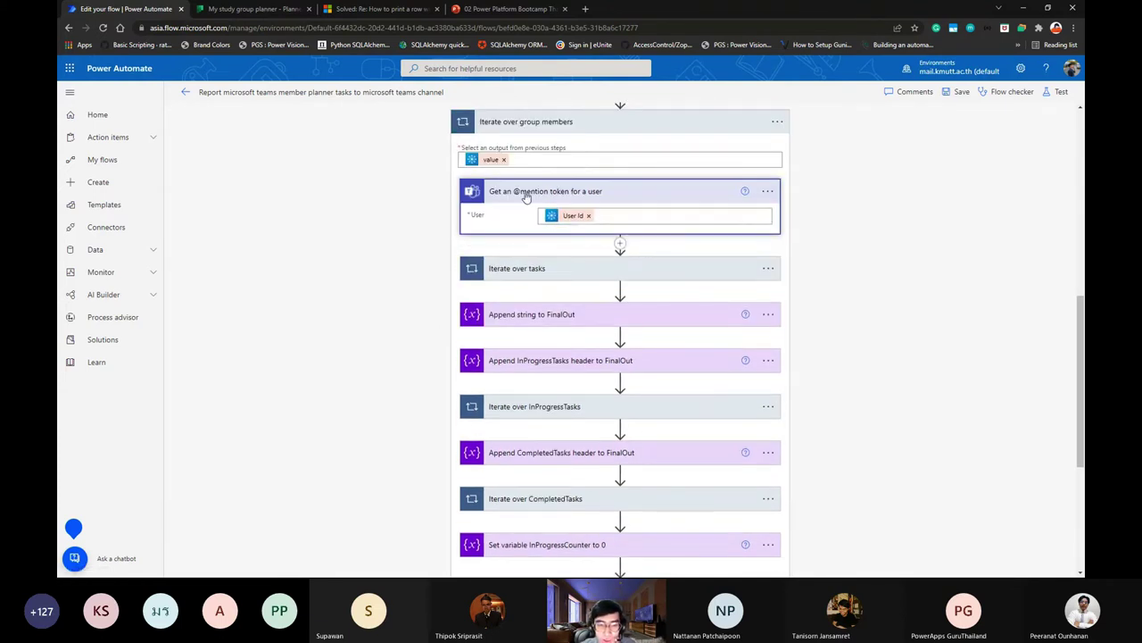
{"action": "left_click", "coordinate": [525, 195]}
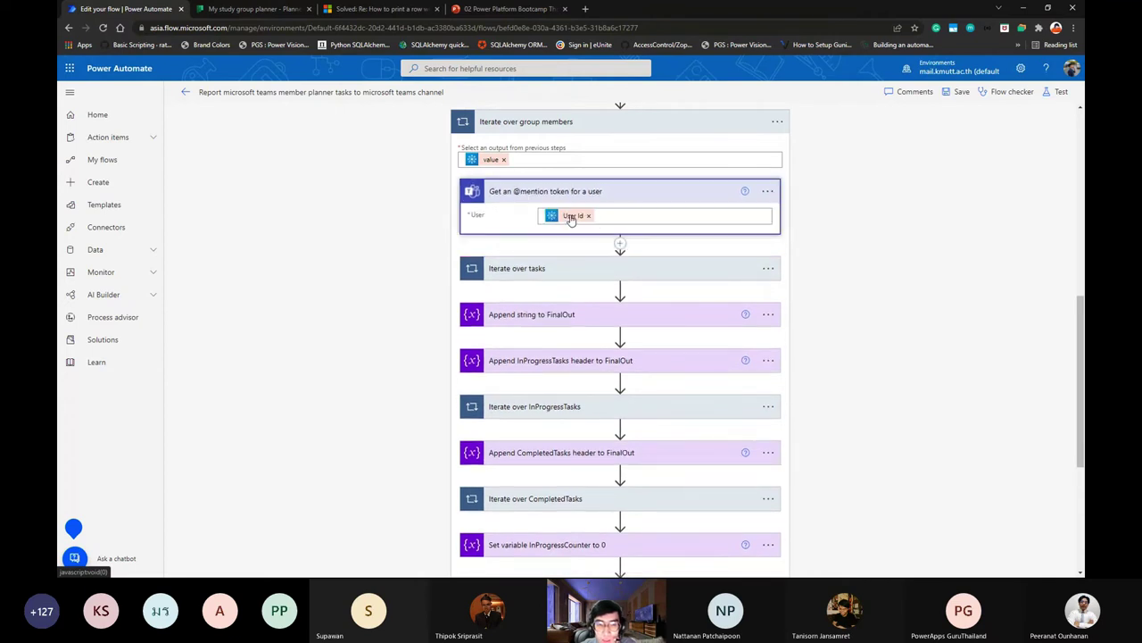
{"action": "left_click", "coordinate": [615, 217]}
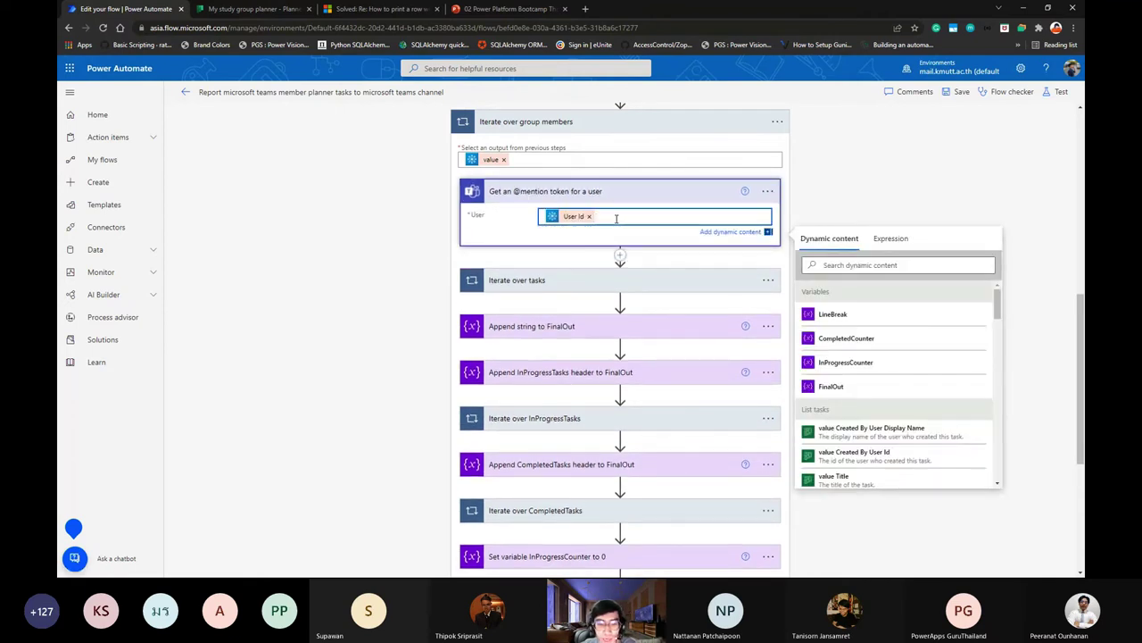
Expand the Iterate over tasks loop and examine the output it iterates over.
{"action": "scroll", "coordinate": [615, 221], "scroll_direction": "down", "scroll_amount": 1}
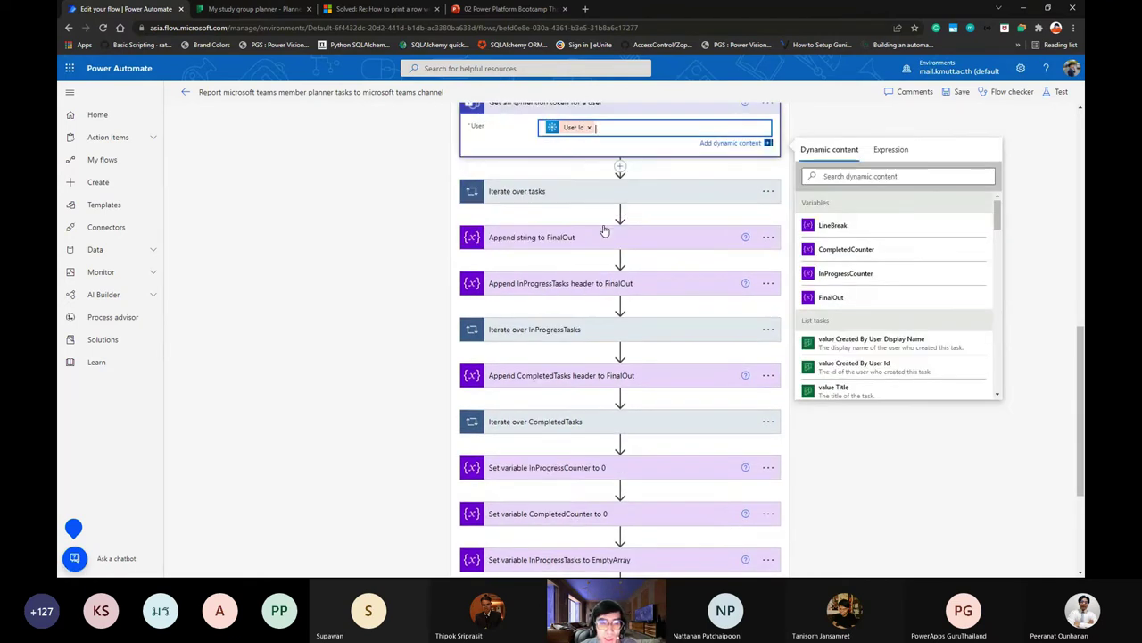
{"action": "left_click", "coordinate": [565, 198]}
{"action": "scroll", "coordinate": [606, 258], "scroll_direction": "up", "scroll_amount": 1}
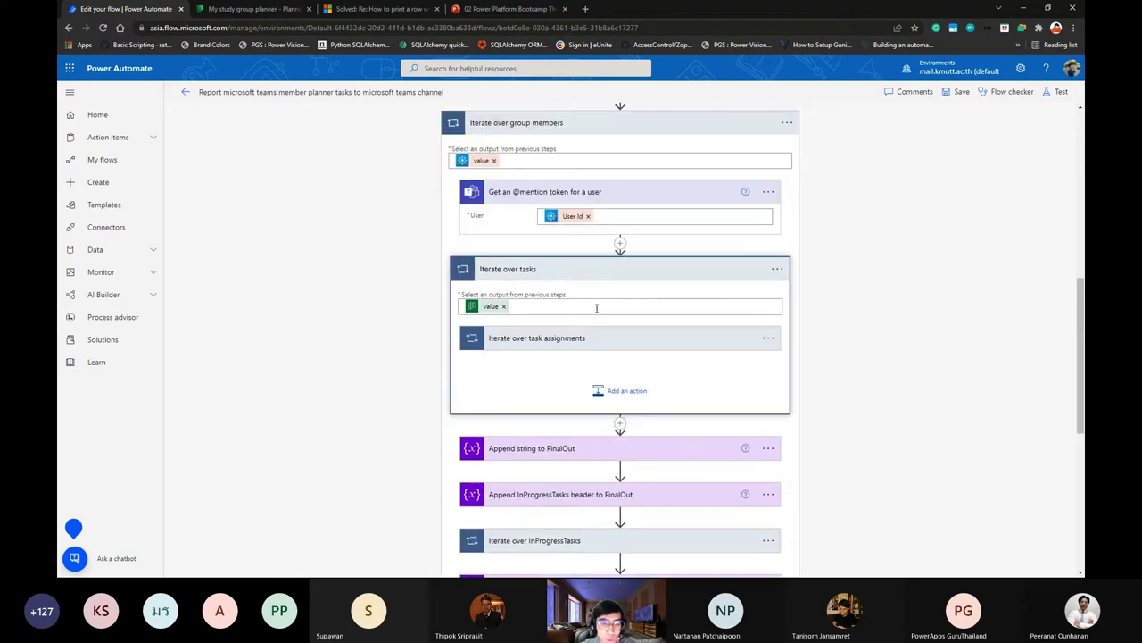
{"action": "left_click", "coordinate": [594, 312]}
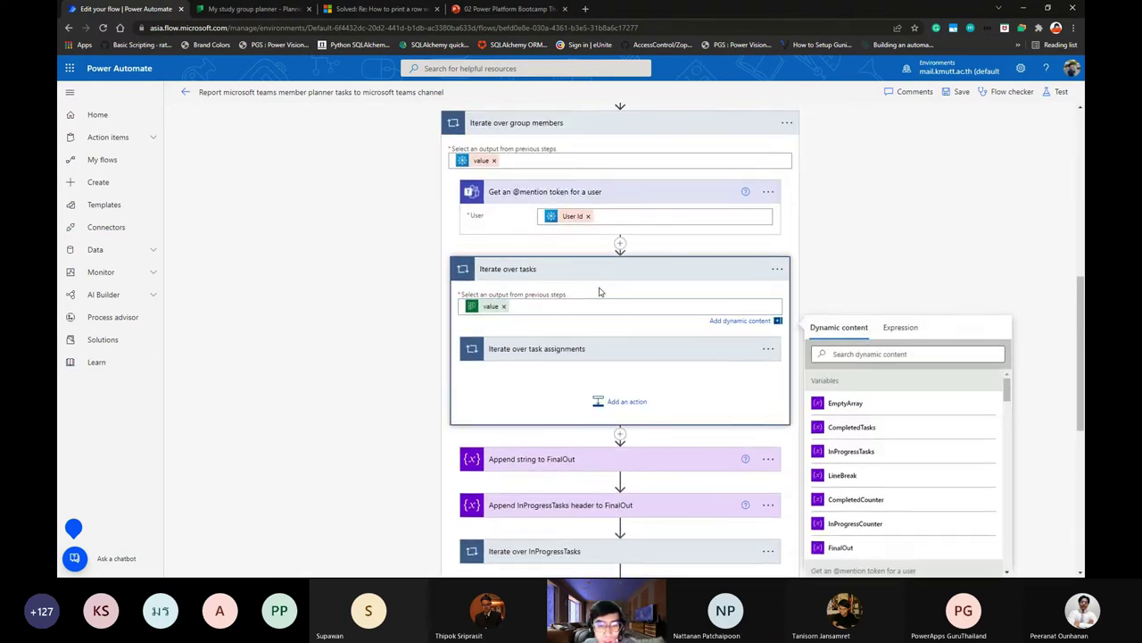
{"action": "left_click", "coordinate": [604, 297]}
{"action": "scroll", "coordinate": [605, 298], "scroll_direction": "down", "scroll_amount": 1}
{"action": "scroll", "coordinate": [611, 299], "scroll_direction": "up", "scroll_amount": 1}
{"action": "right_click", "coordinate": [593, 300]}
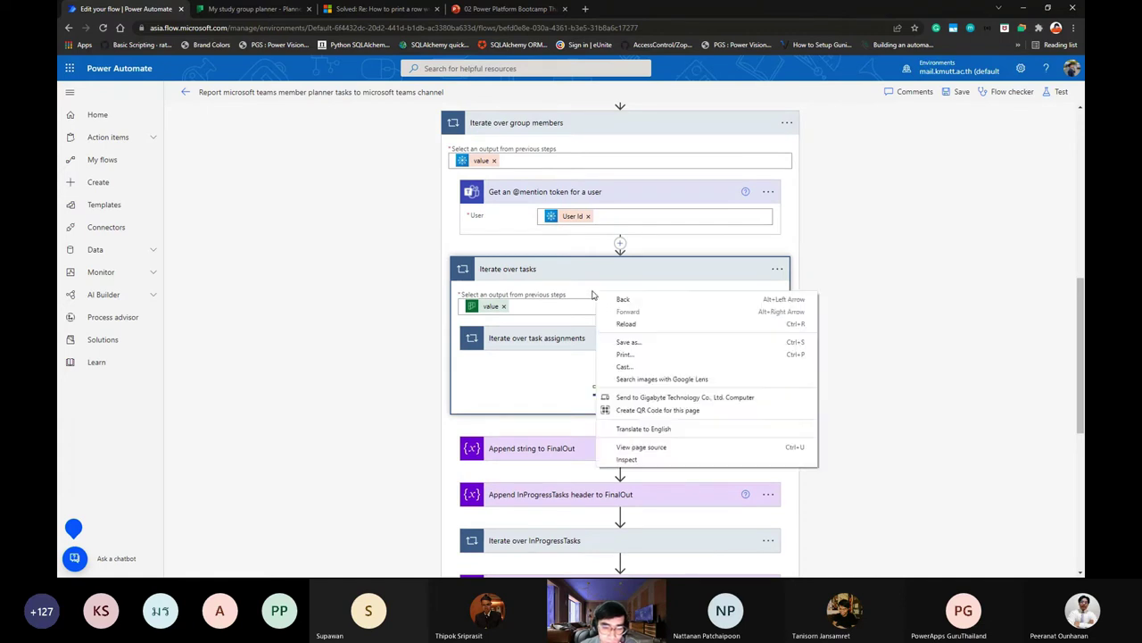
{"action": "left_click", "coordinate": [575, 293]}
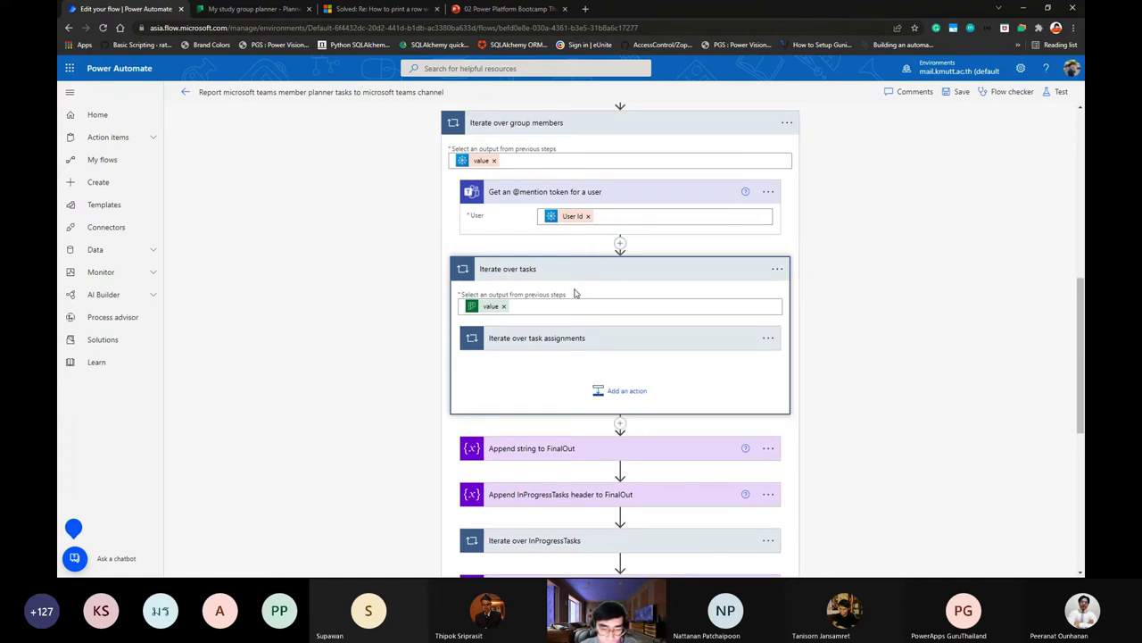
Expand the Iterate over task assignments loop and its Is task assigned to user condition.
{"action": "left_click", "coordinate": [581, 339]}
{"action": "scroll", "coordinate": [615, 340], "scroll_direction": "down", "scroll_amount": 1}
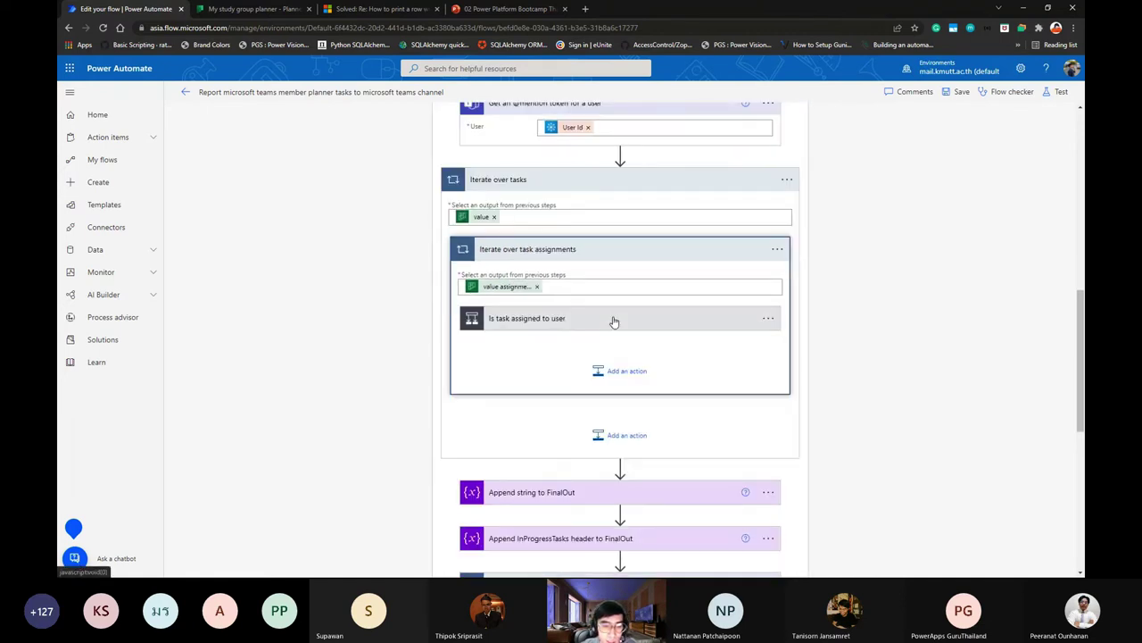
{"action": "left_click", "coordinate": [565, 318]}
{"action": "scroll", "coordinate": [620, 325], "scroll_direction": "down", "scroll_amount": 1}
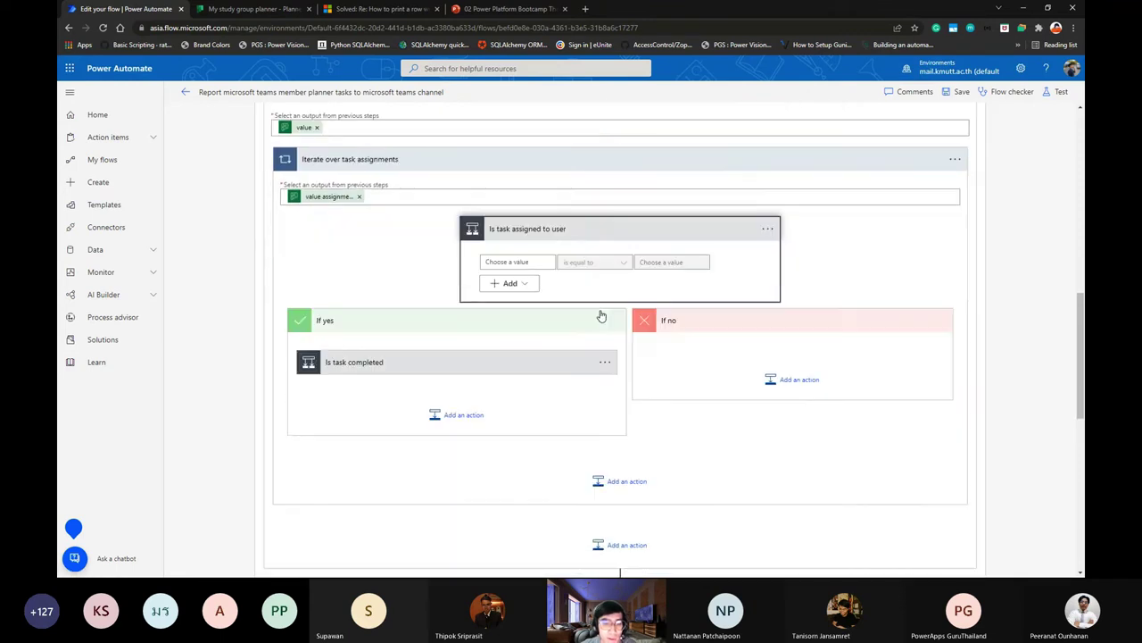
Check the dynamic content offered for the first value of the Is task assigned to user condition and review the enclosing loops.
{"action": "scroll", "coordinate": [601, 316], "scroll_direction": "up", "scroll_amount": 1}
{"action": "left_click", "coordinate": [536, 350]}
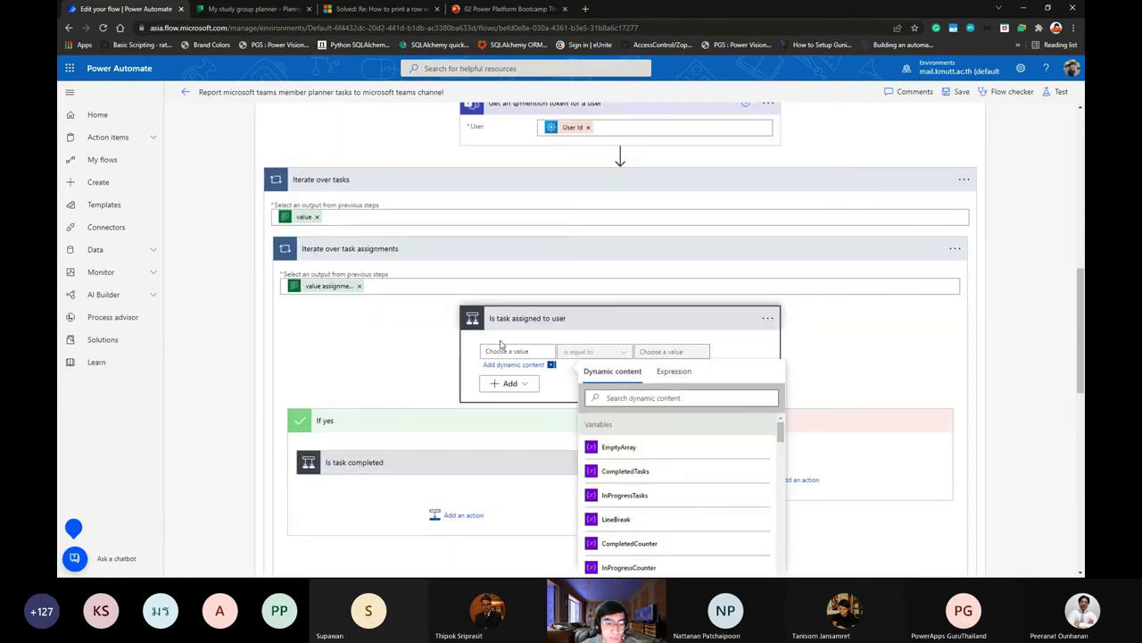
{"action": "left_click", "coordinate": [505, 343]}
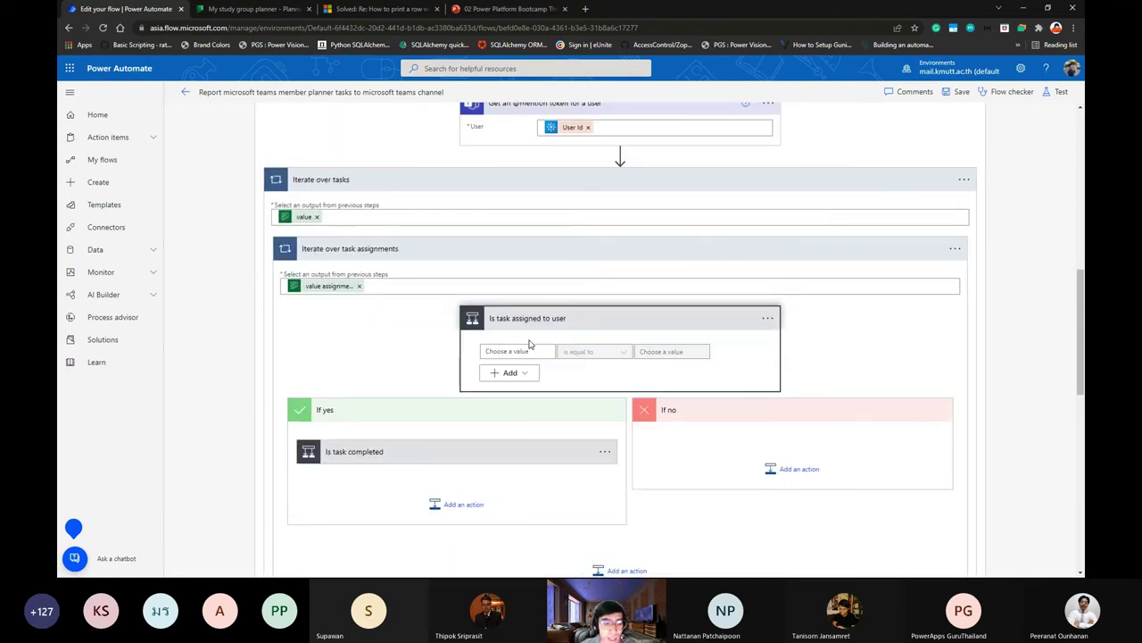
{"action": "scroll", "coordinate": [549, 348], "scroll_direction": "up", "scroll_amount": 1}
{"action": "scroll", "coordinate": [550, 348], "scroll_direction": "up", "scroll_amount": 3}
{"action": "scroll", "coordinate": [552, 352], "scroll_direction": "down", "scroll_amount": 4}
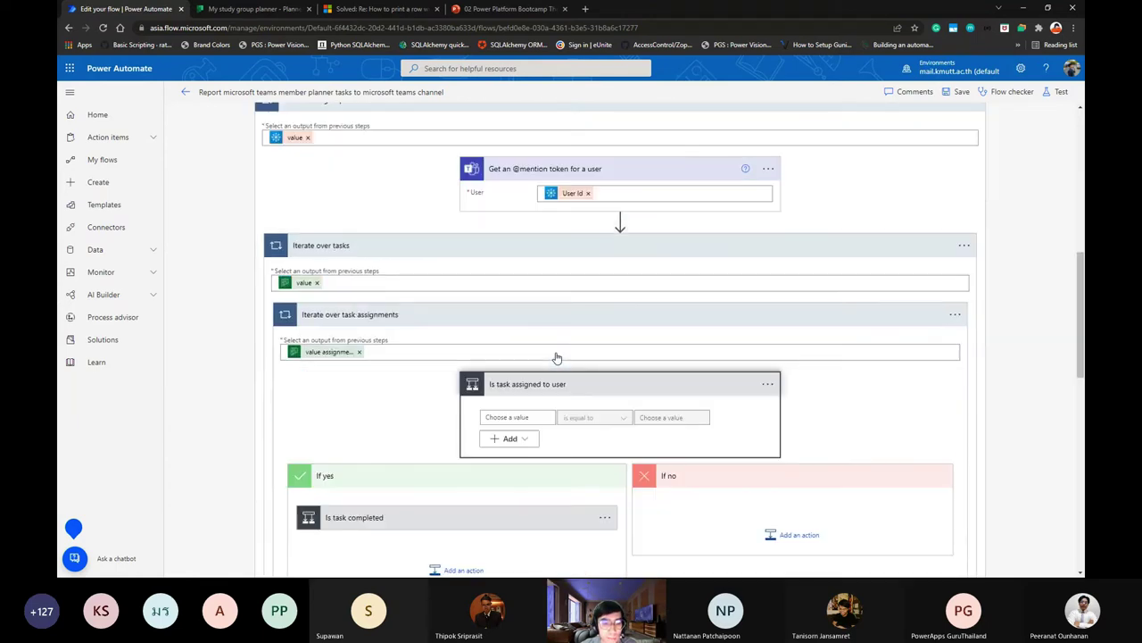
Set the first value of the Is task assigned to user condition to value assignments Assigned To User Id, searching dynamic content for "assignment".
{"action": "scroll", "coordinate": [538, 355], "scroll_direction": "up", "scroll_amount": 1}
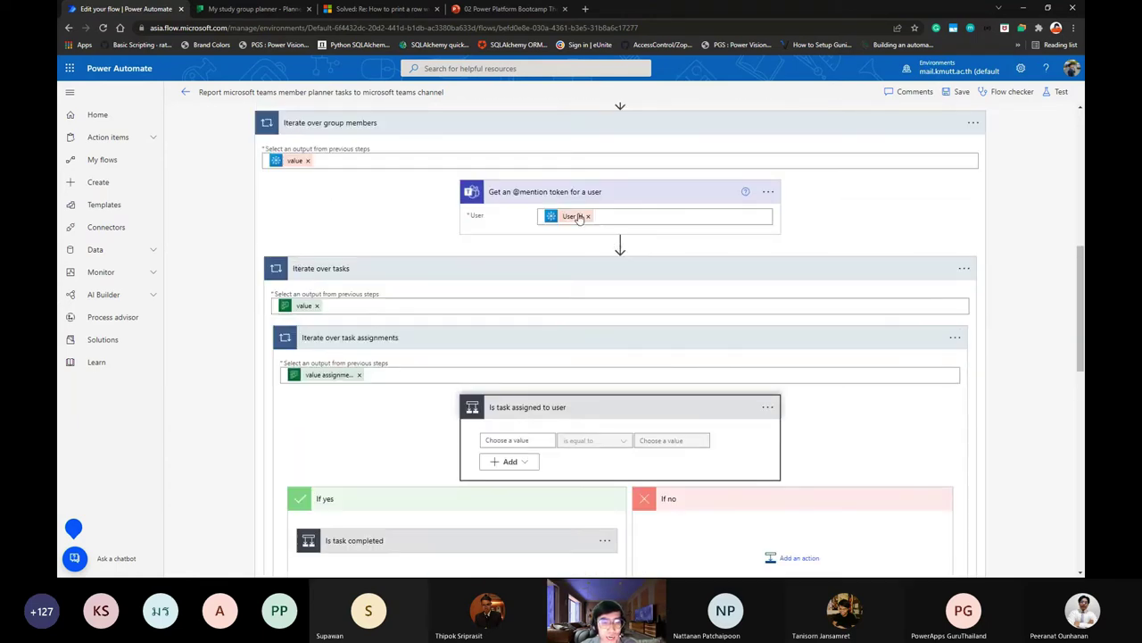
{"action": "left_click", "coordinate": [539, 440]}
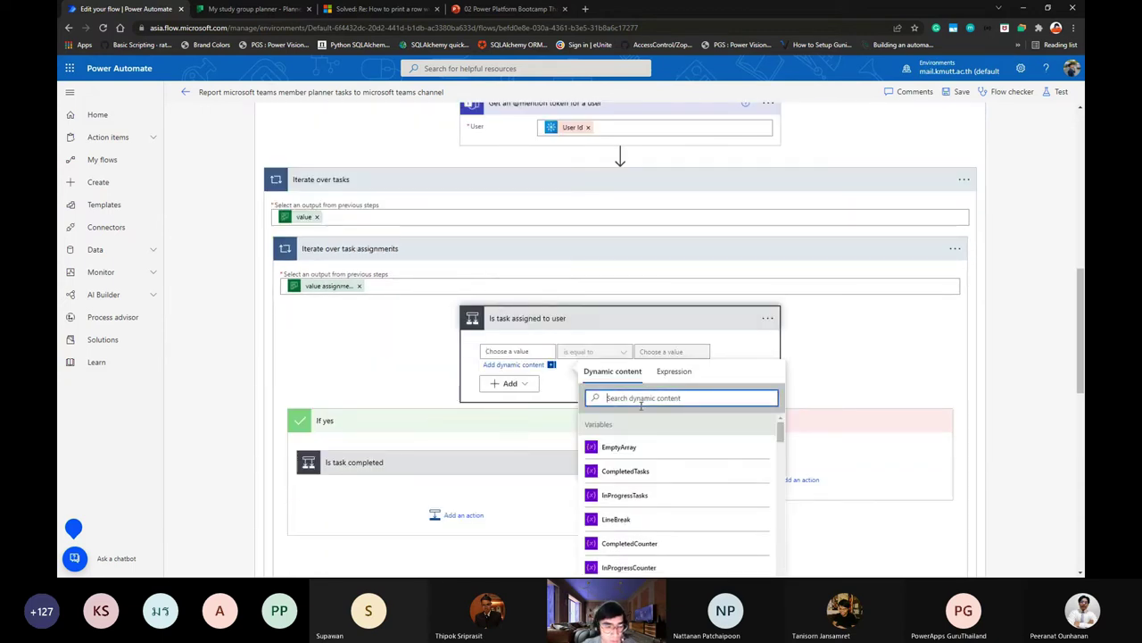
{"action": "type", "text": "assignment"}
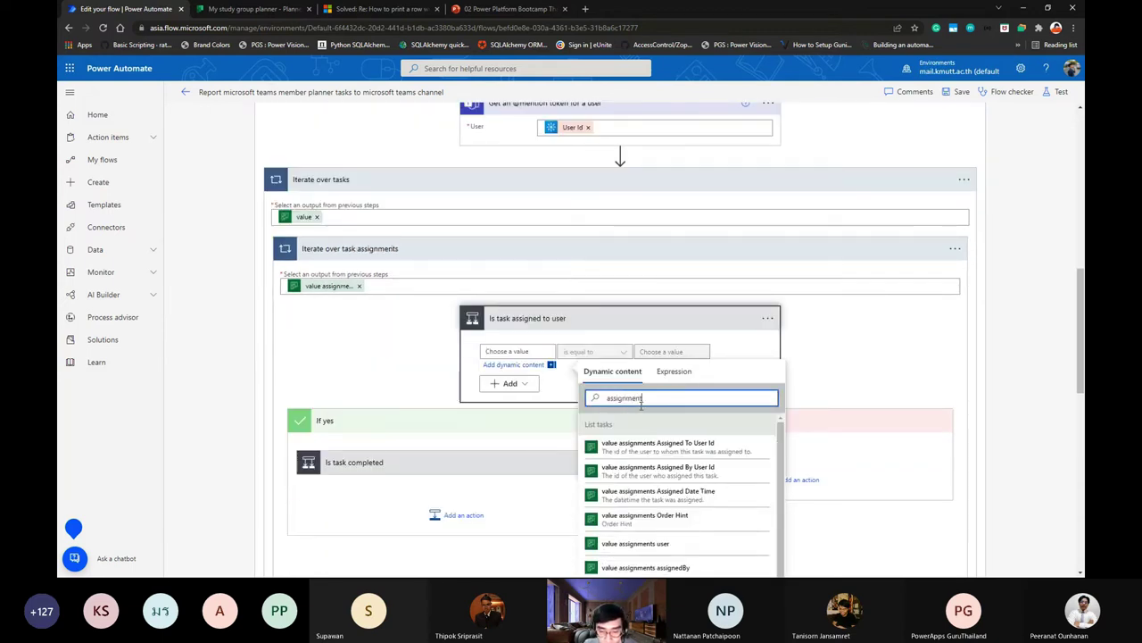
{"action": "left_click", "coordinate": [705, 447]}
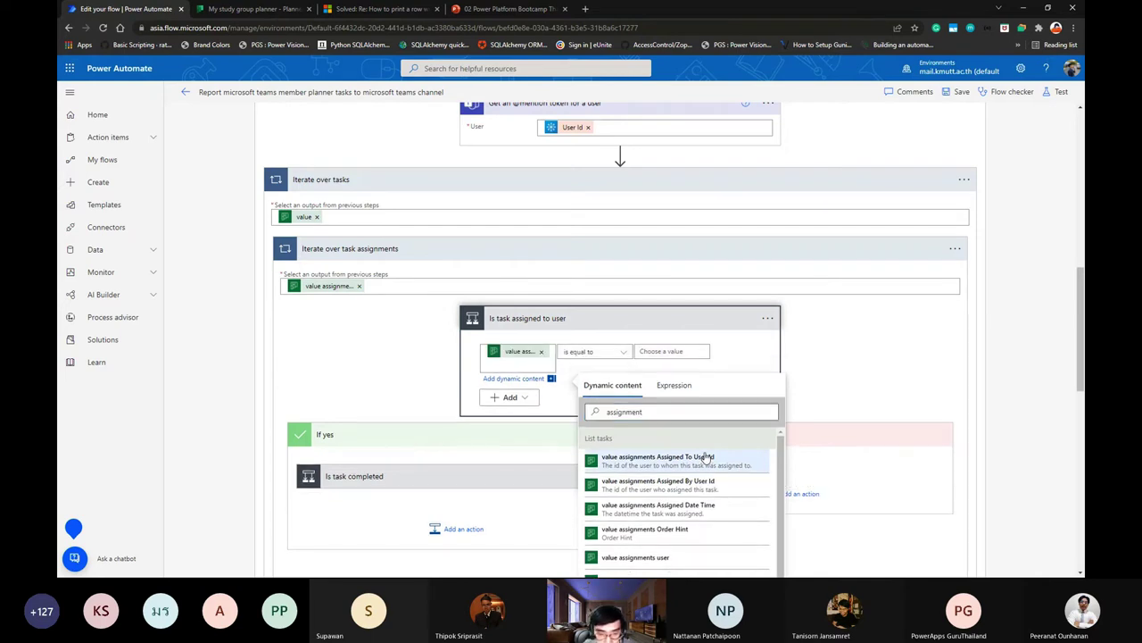
Set the condition's comparison value to User Id from List group members, searching dynamic content for "user id".
{"action": "left_click", "coordinate": [664, 352]}
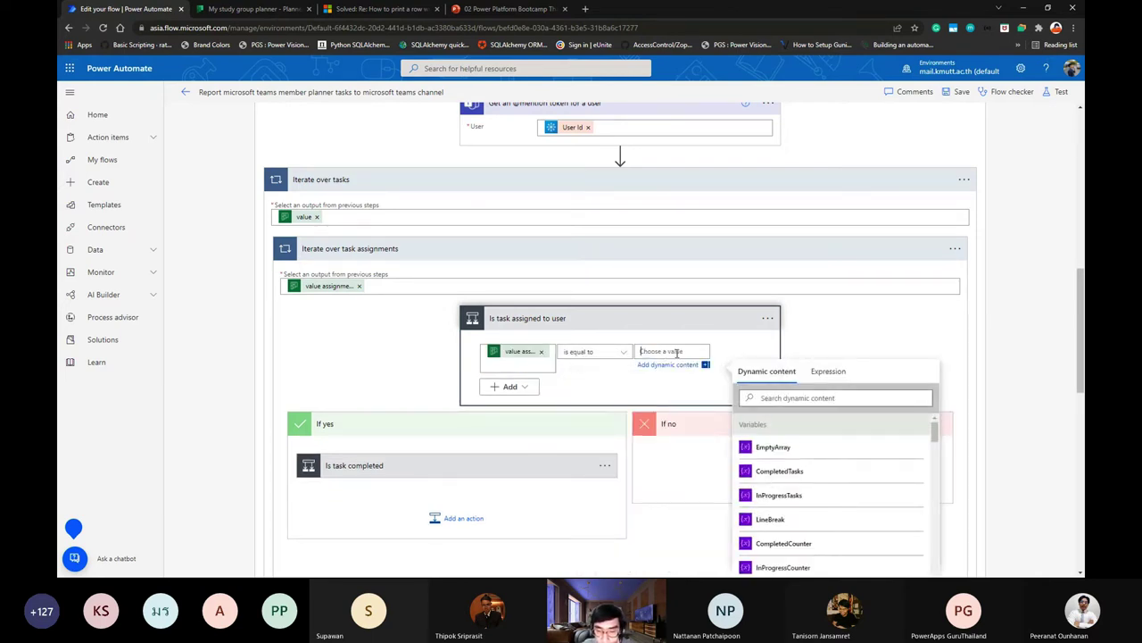
{"action": "left_click", "coordinate": [797, 398]}
{"action": "type", "text": "user"}
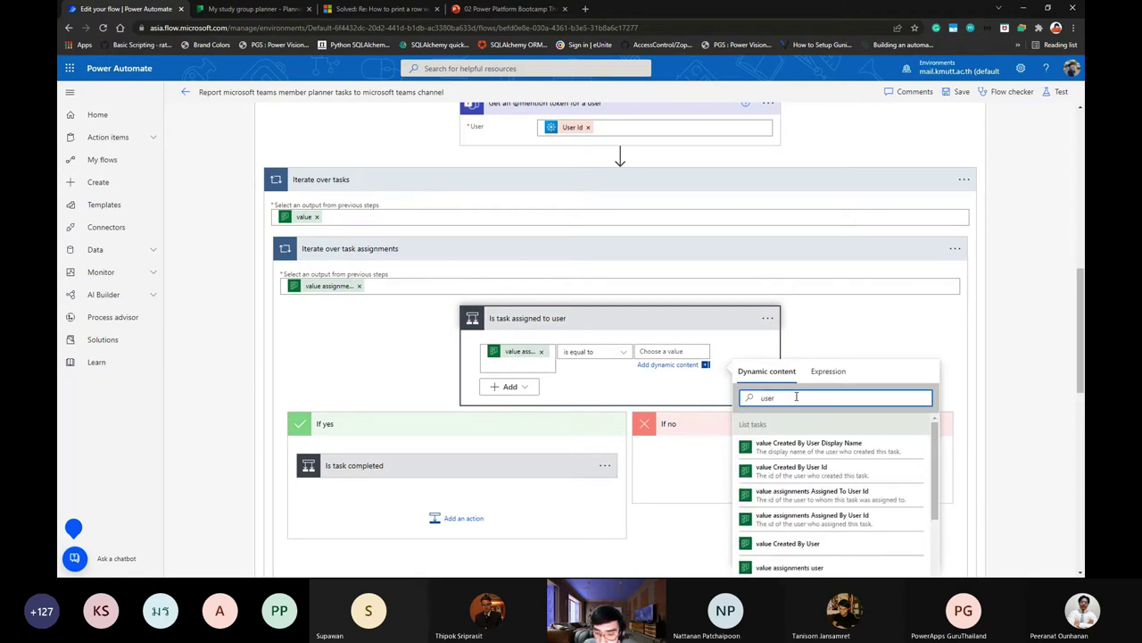
{"action": "type", "text": " id"}
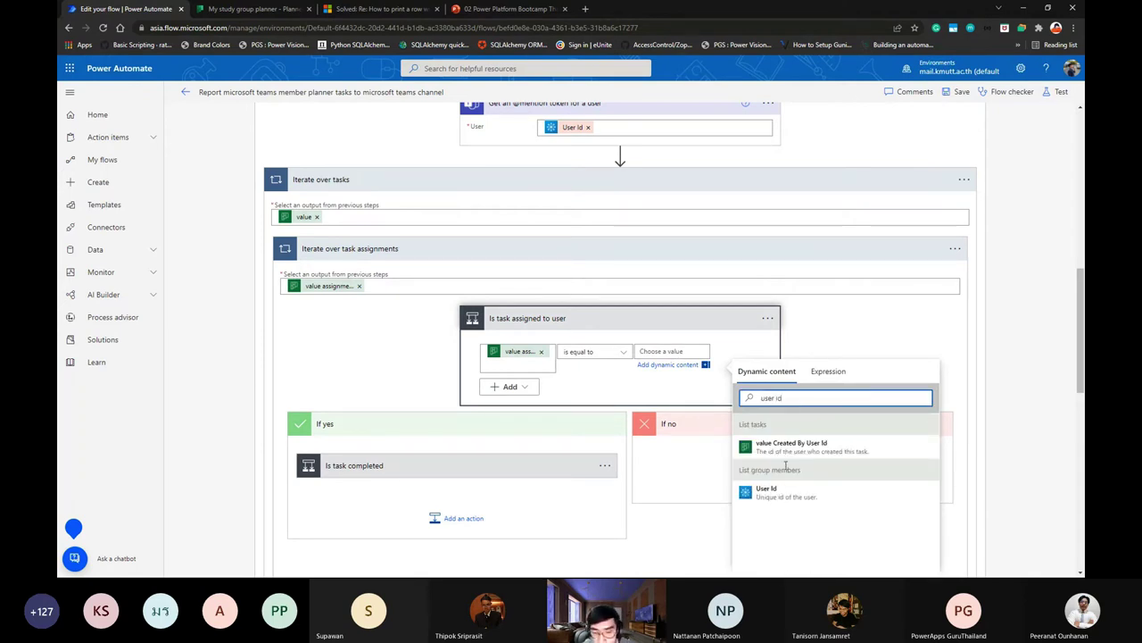
{"action": "left_click", "coordinate": [777, 492]}
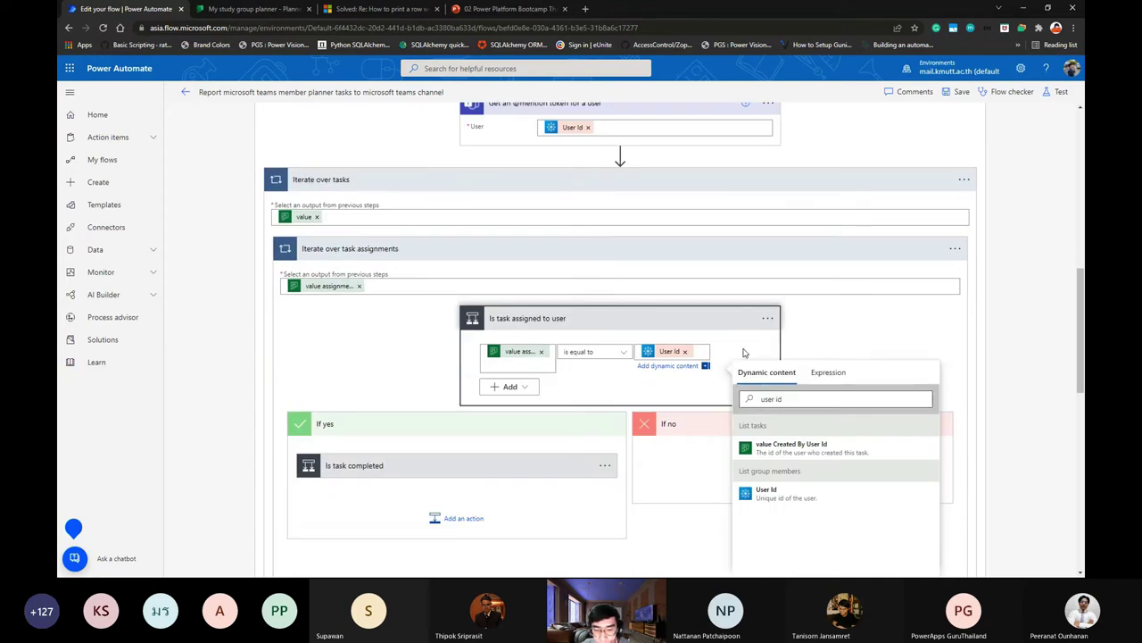
{"action": "left_click", "coordinate": [743, 353]}
Review the Is task assigned to user condition against its enclosing loops and its If yes and If no branches.
{"action": "scroll", "coordinate": [587, 334], "scroll_direction": "down", "scroll_amount": 1}
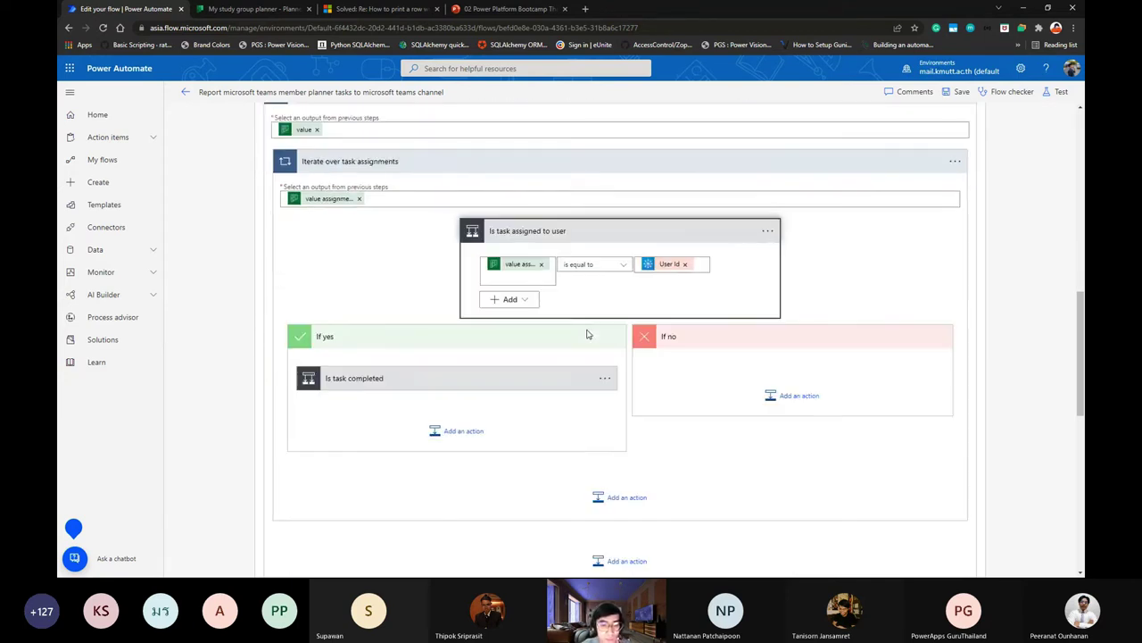
{"action": "scroll", "coordinate": [587, 308], "scroll_direction": "up", "scroll_amount": 1}
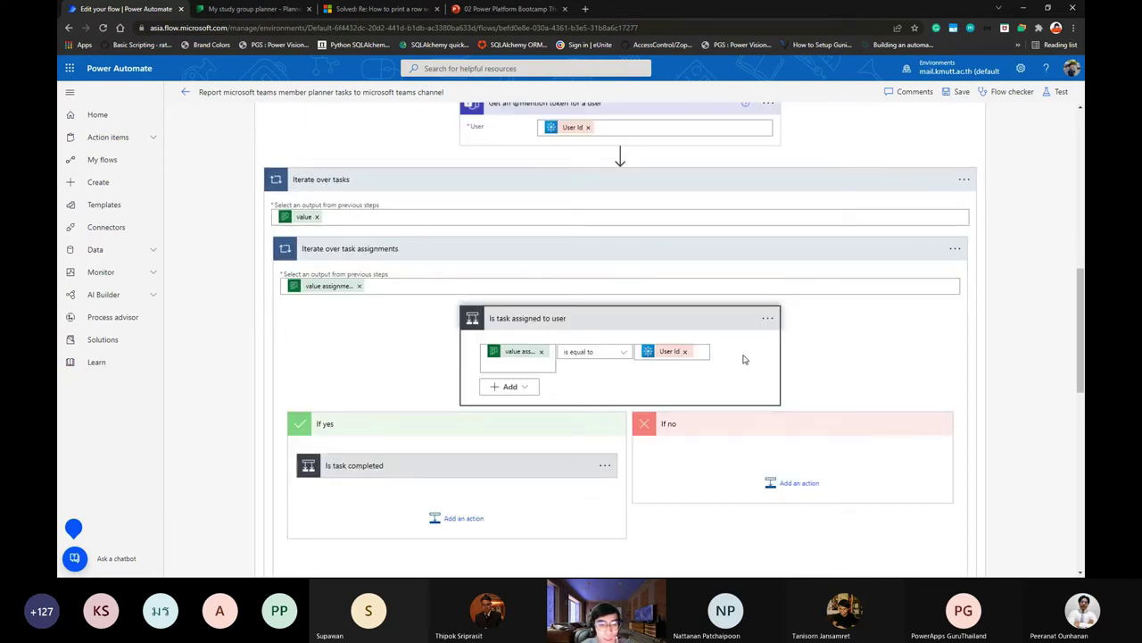
{"action": "scroll", "coordinate": [460, 337], "scroll_direction": "down", "scroll_amount": 1}
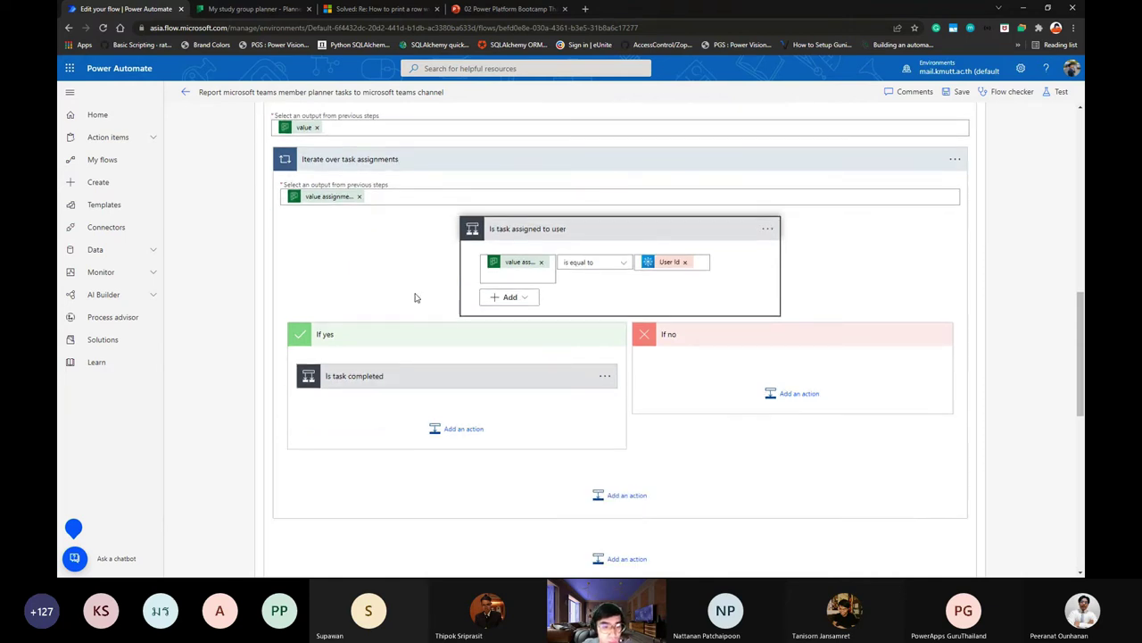
{"action": "scroll", "coordinate": [709, 335], "scroll_direction": "up", "scroll_amount": 1}
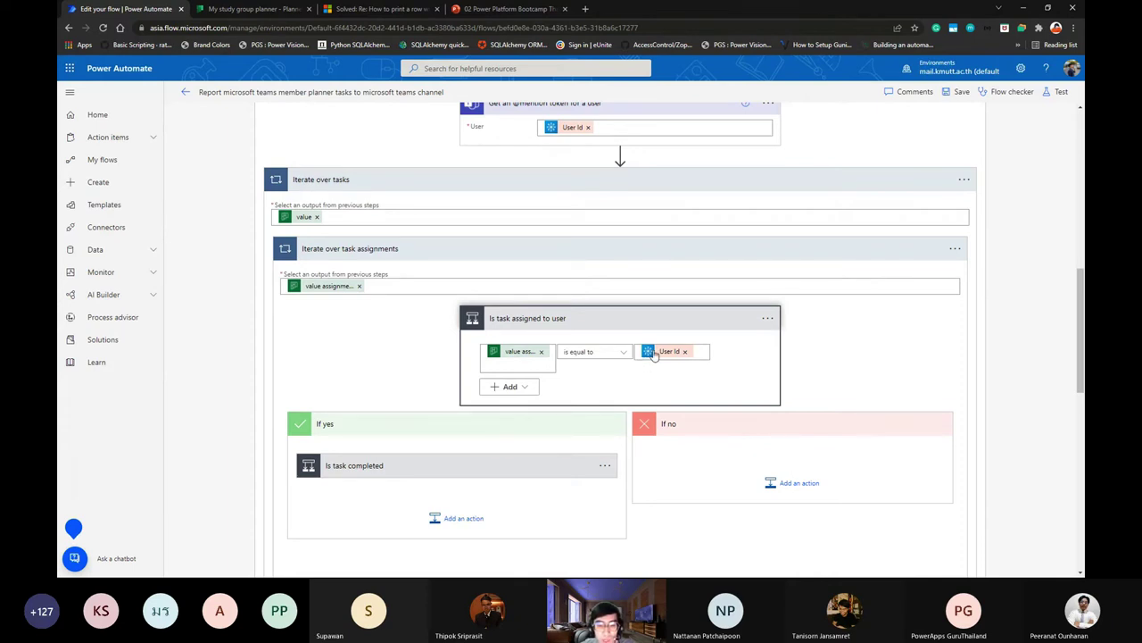
{"action": "scroll", "coordinate": [643, 353], "scroll_direction": "up", "scroll_amount": 2}
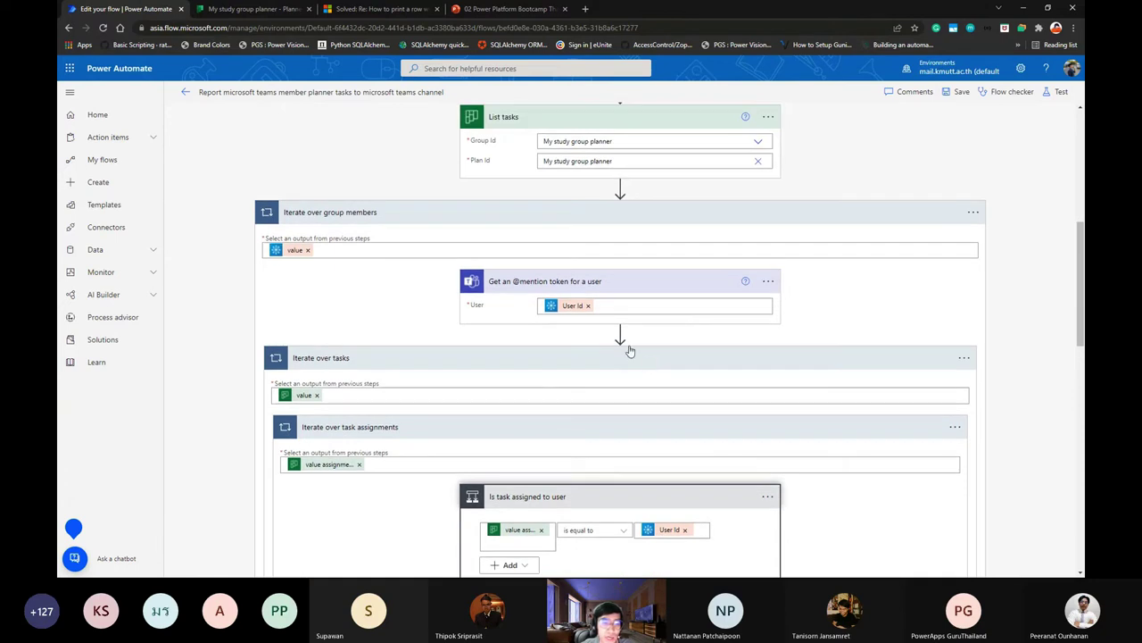
{"action": "scroll", "coordinate": [630, 351], "scroll_direction": "down", "scroll_amount": 3}
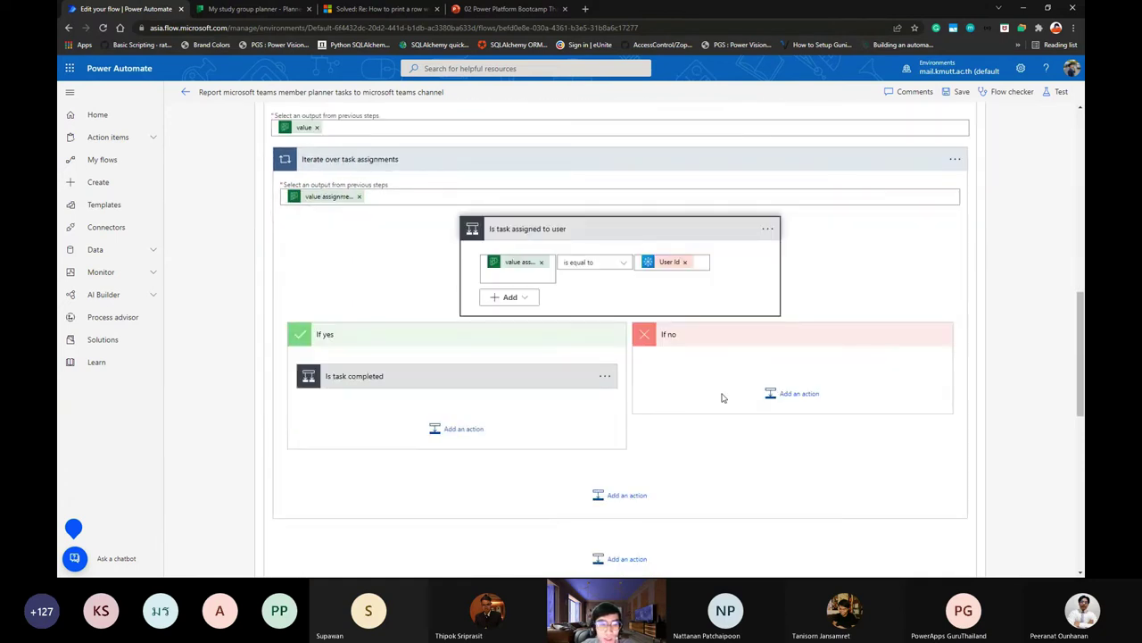
{"action": "scroll", "coordinate": [729, 382], "scroll_direction": "down", "scroll_amount": 1}
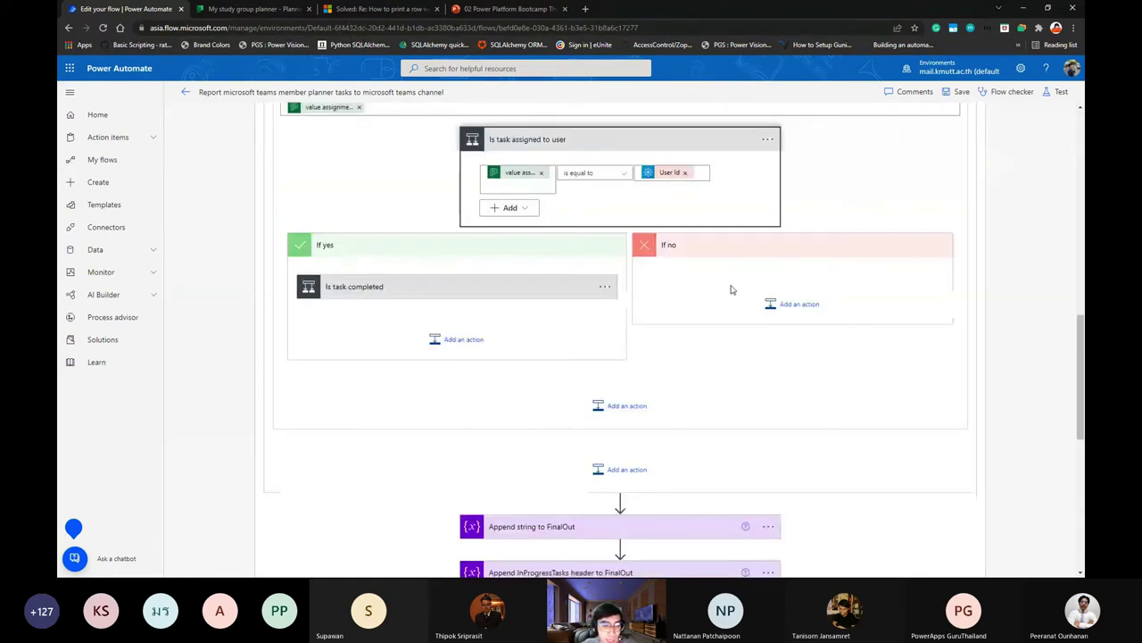
{"action": "scroll", "coordinate": [730, 289], "scroll_direction": "up", "scroll_amount": 1}
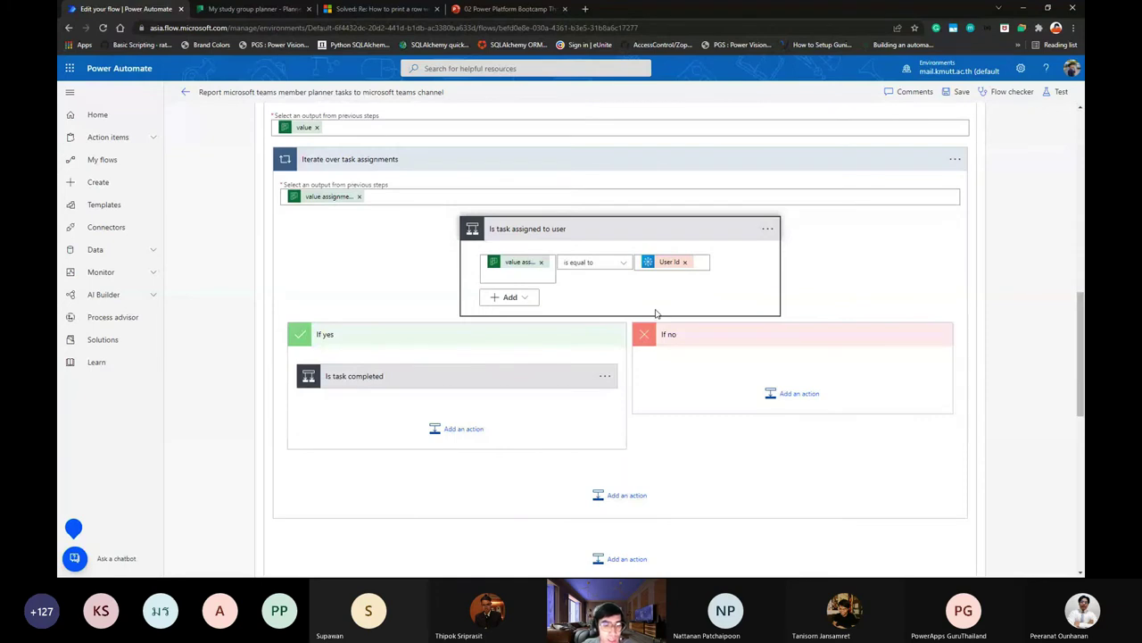
Expand the Is task completed condition and examine its comparison and the actions in both of its branches.
{"action": "left_click", "coordinate": [535, 376]}
{"action": "scroll", "coordinate": [564, 270], "scroll_direction": "down", "scroll_amount": 1}
{"action": "scroll", "coordinate": [658, 234], "scroll_direction": "up", "scroll_amount": 1}
{"action": "scroll", "coordinate": [581, 295], "scroll_direction": "down", "scroll_amount": 1}
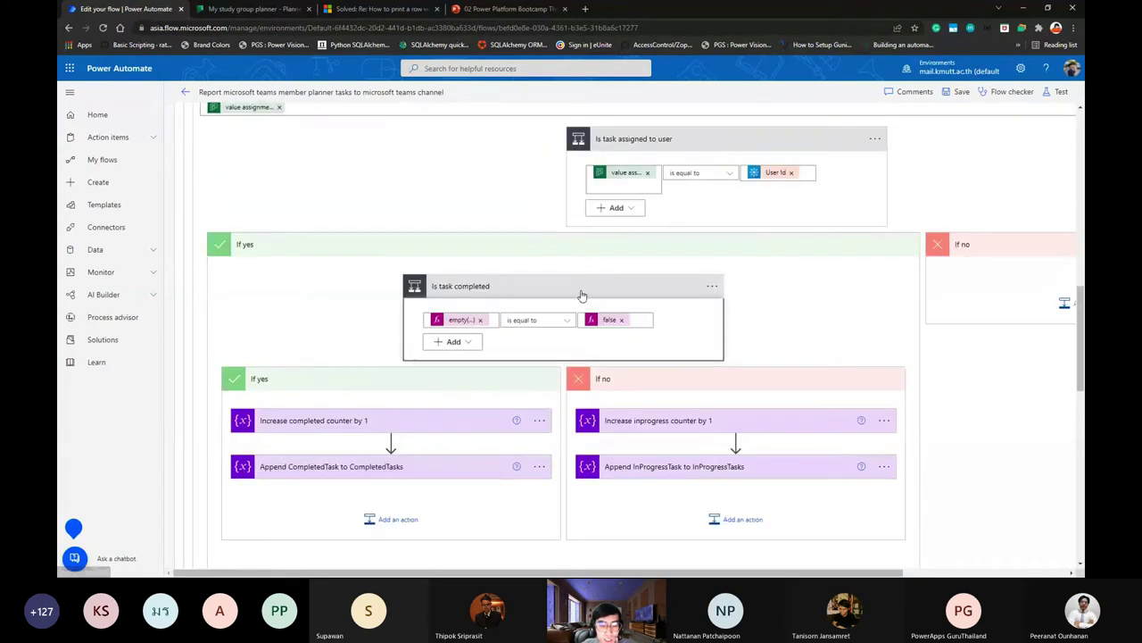
{"action": "scroll", "coordinate": [581, 295], "scroll_direction": "down", "scroll_amount": 1}
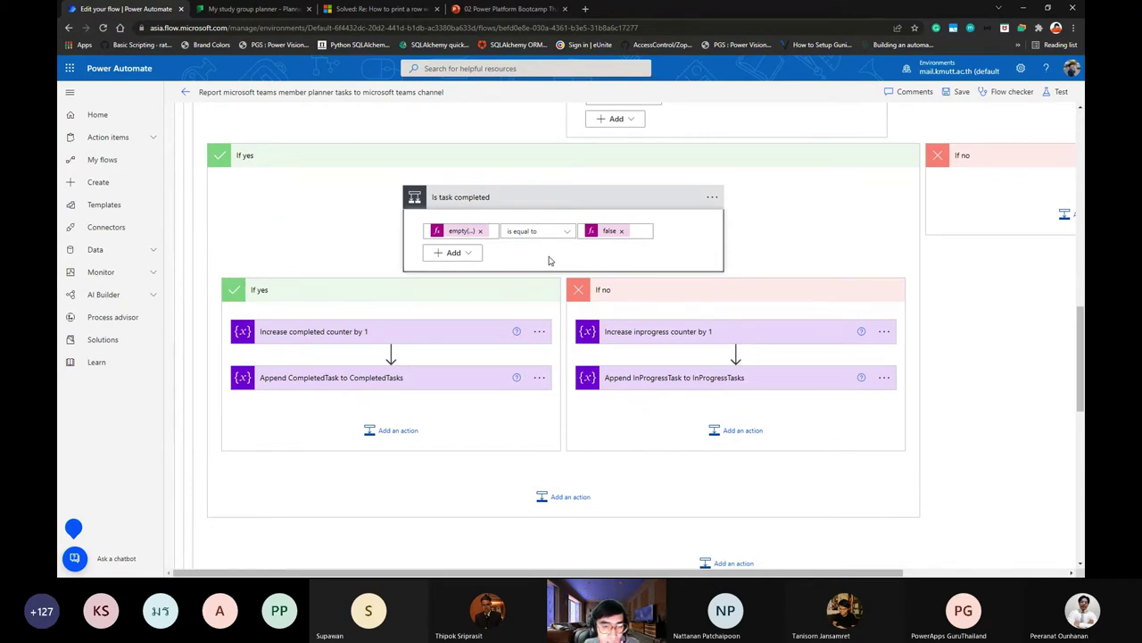
{"action": "scroll", "coordinate": [549, 260], "scroll_direction": "up", "scroll_amount": 1}
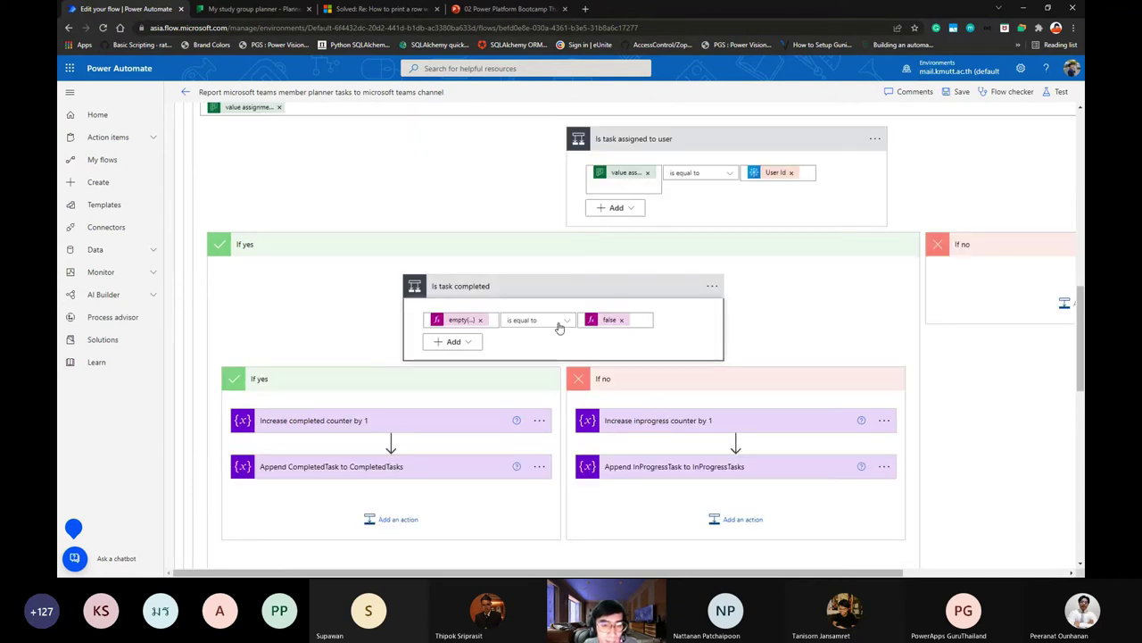
Open the empty(...) expression in the Is task completed condition and look through the dynamic content available for it.
{"action": "left_click", "coordinate": [486, 321]}
{"action": "scroll", "coordinate": [535, 330], "scroll_direction": "down", "scroll_amount": 1}
{"action": "left_click", "coordinate": [565, 278]}
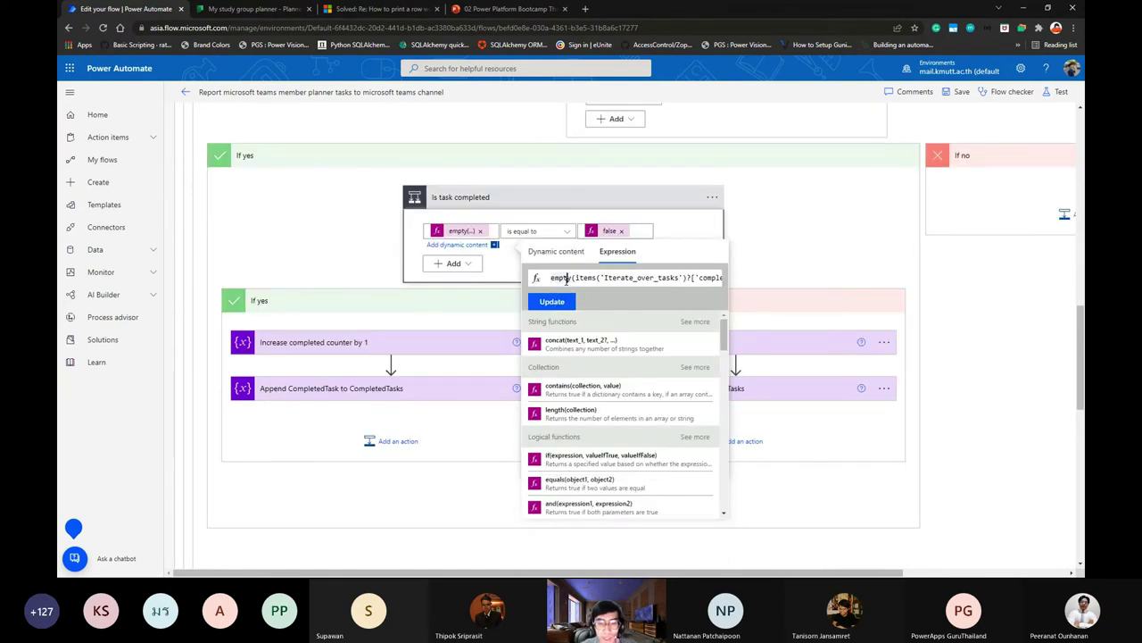
{"action": "left_click", "coordinate": [556, 252]}
{"action": "scroll", "coordinate": [609, 357], "scroll_direction": "down", "scroll_amount": 5}
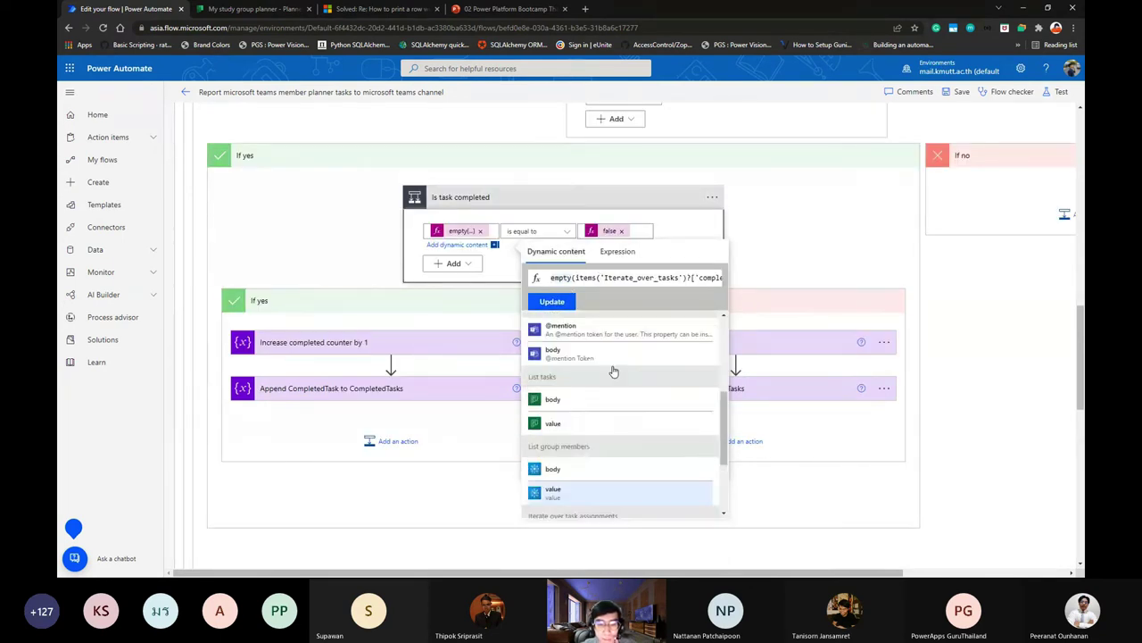
{"action": "scroll", "coordinate": [614, 371], "scroll_direction": "up", "scroll_amount": 10}
{"action": "scroll", "coordinate": [599, 359], "scroll_direction": "down", "scroll_amount": 15}
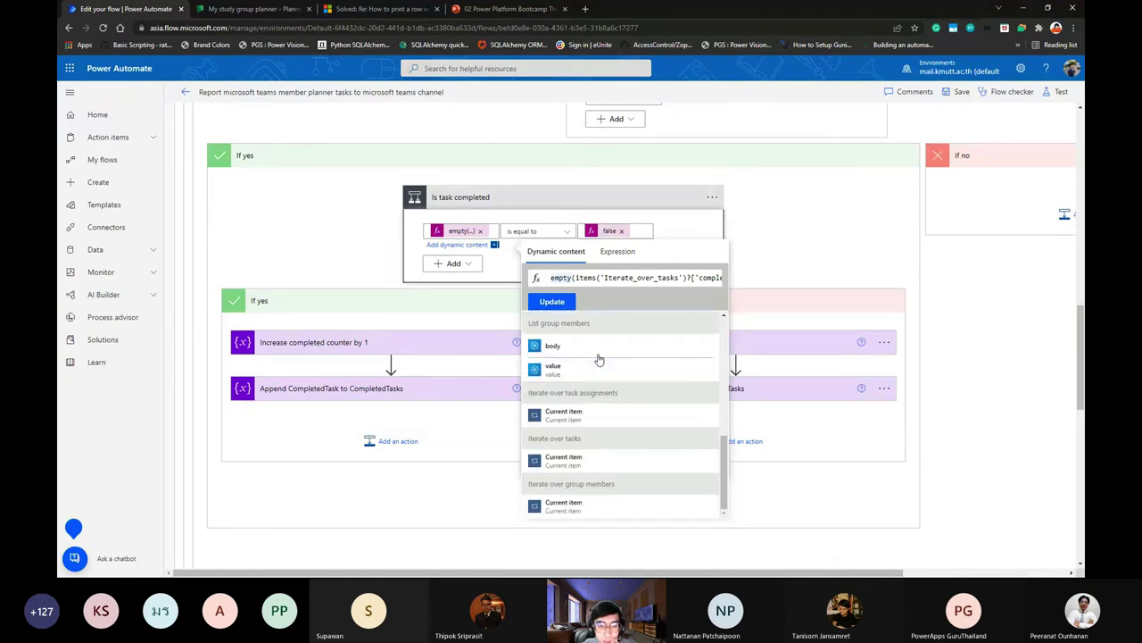
{"action": "scroll", "coordinate": [599, 359], "scroll_direction": "up", "scroll_amount": 5}
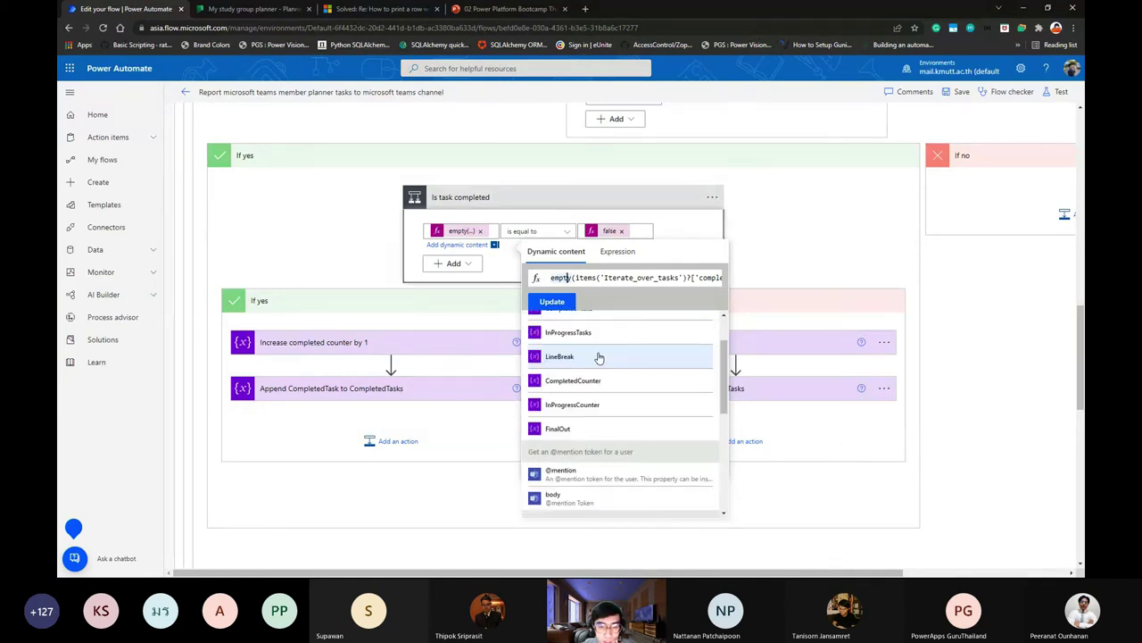
Examine the parts of the expression empty(items('Iterate_over_tasks')?['completedDateTime']) in the expression editor.
{"action": "left_click", "coordinate": [616, 252]}
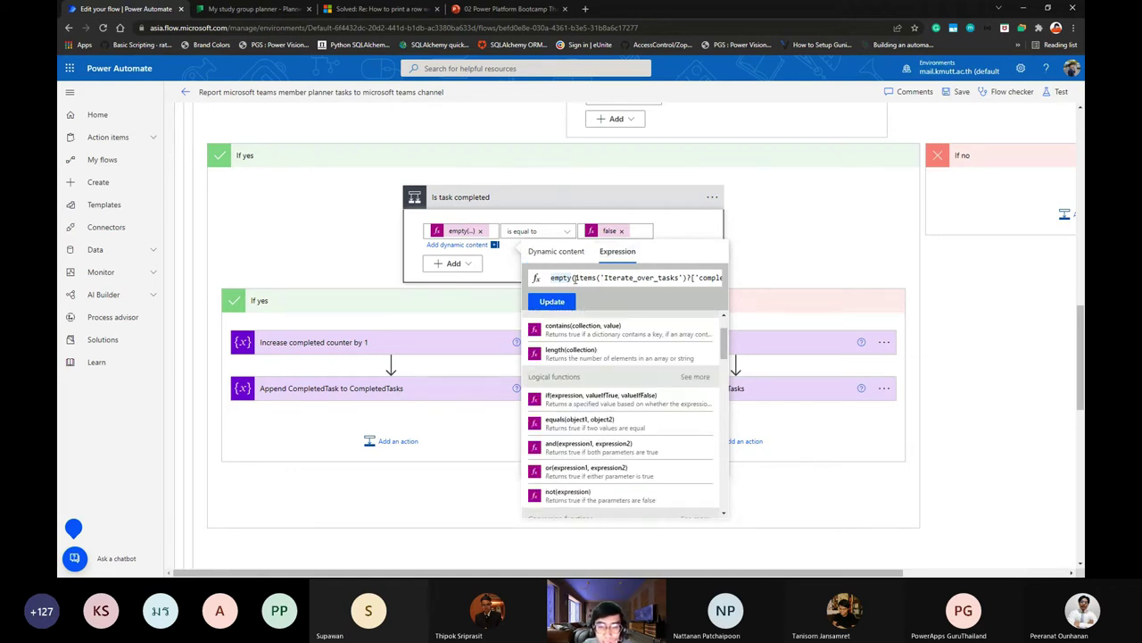
{"action": "left_click_drag", "start_coordinate": [577, 278], "coordinate": [706, 279]}
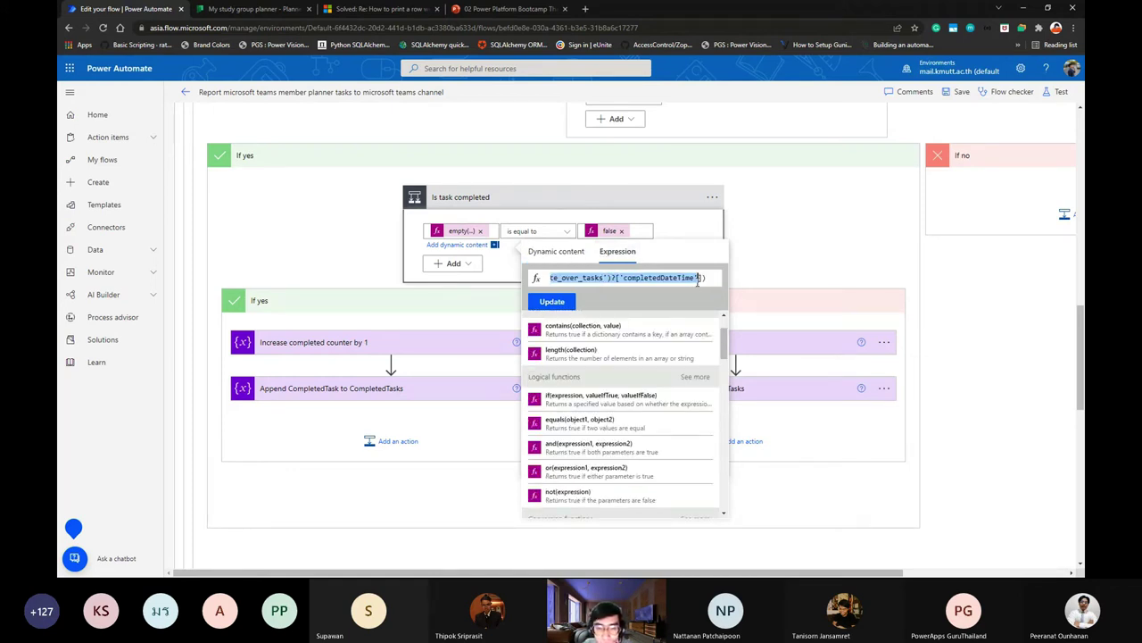
{"action": "left_click", "coordinate": [706, 278]}
{"action": "left_click", "coordinate": [627, 278]}
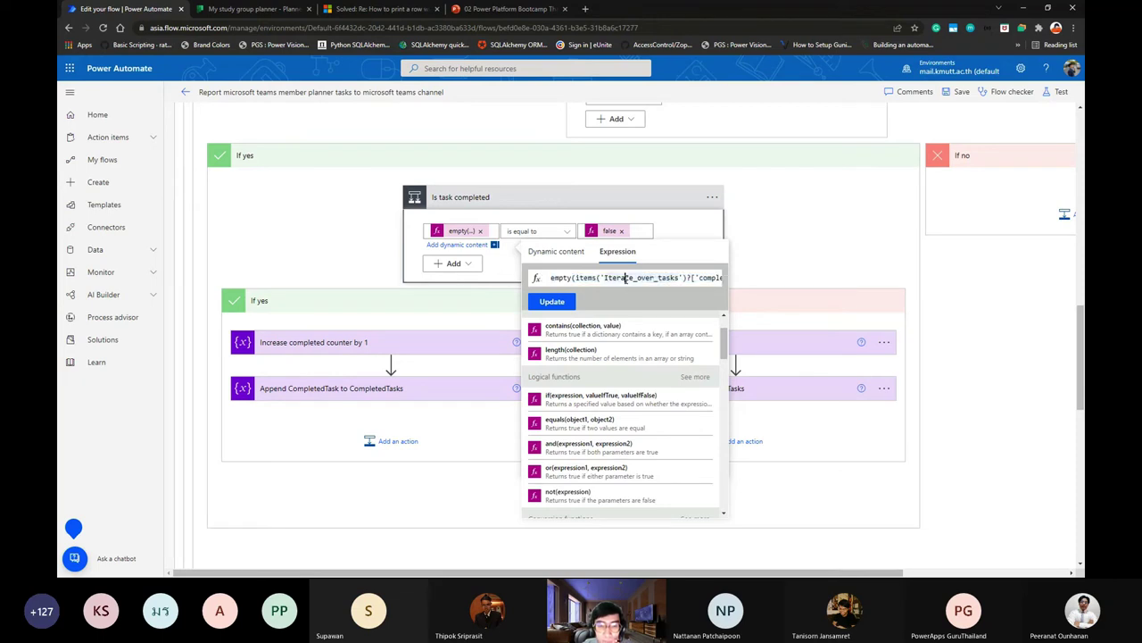
{"action": "key", "text": "ctrl+a"}
{"action": "left_click_drag", "start_coordinate": [573, 278], "coordinate": [559, 277]}
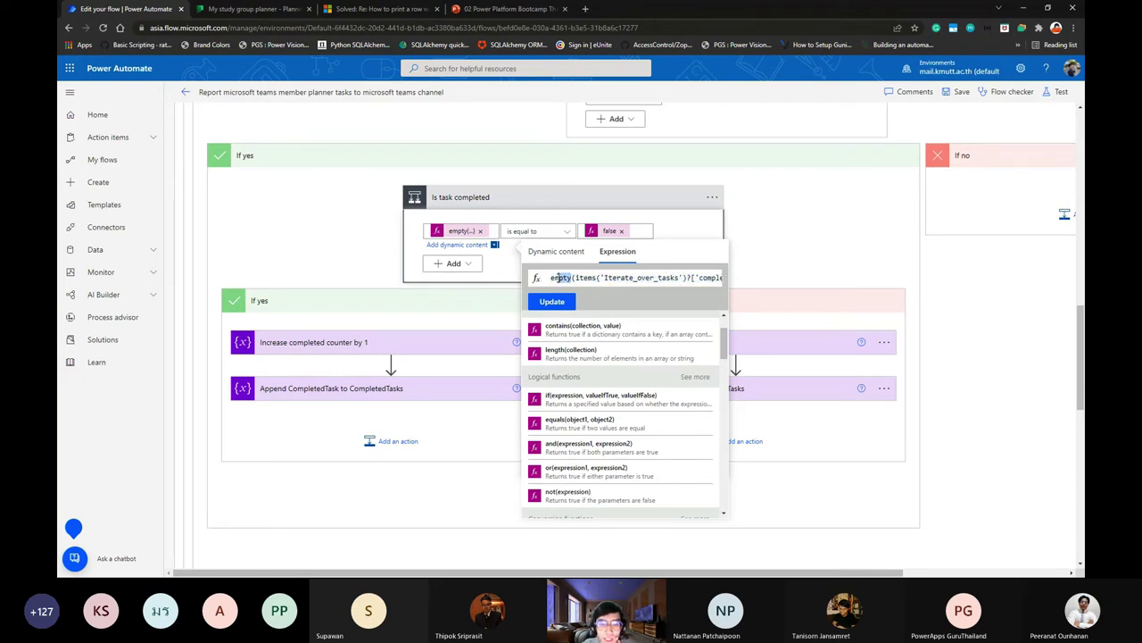
Cut the full text of the empty(...) expression and remove its token from the first value of the Is task completed condition.
{"action": "key", "text": "ctrl+a"}
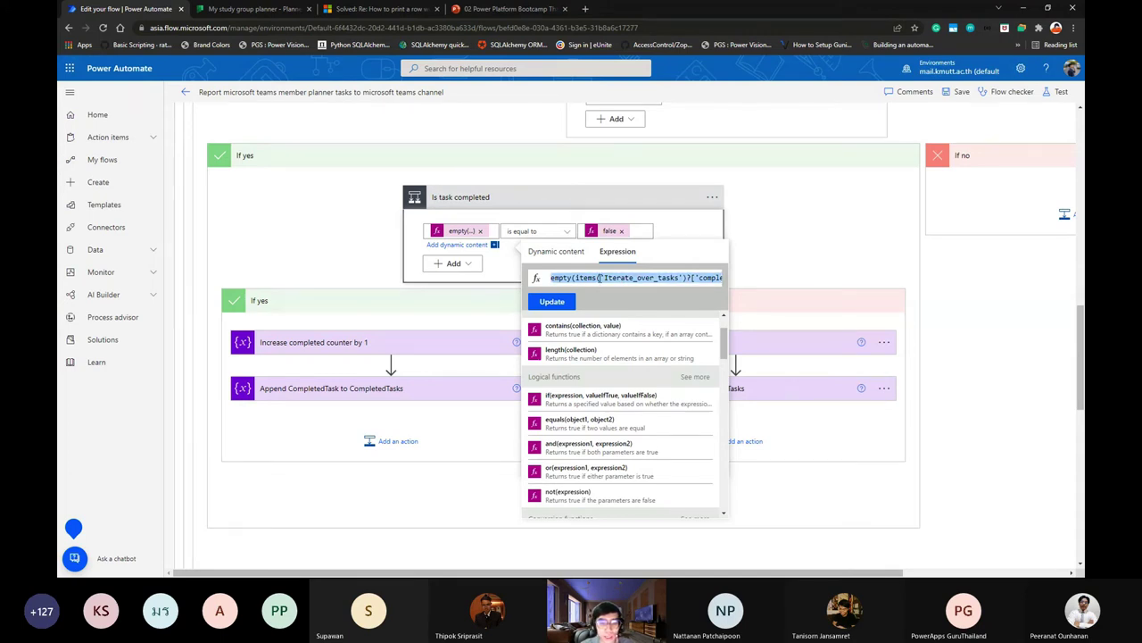
{"action": "key", "text": "ctrl+x"}
{"action": "left_click", "coordinate": [414, 226]}
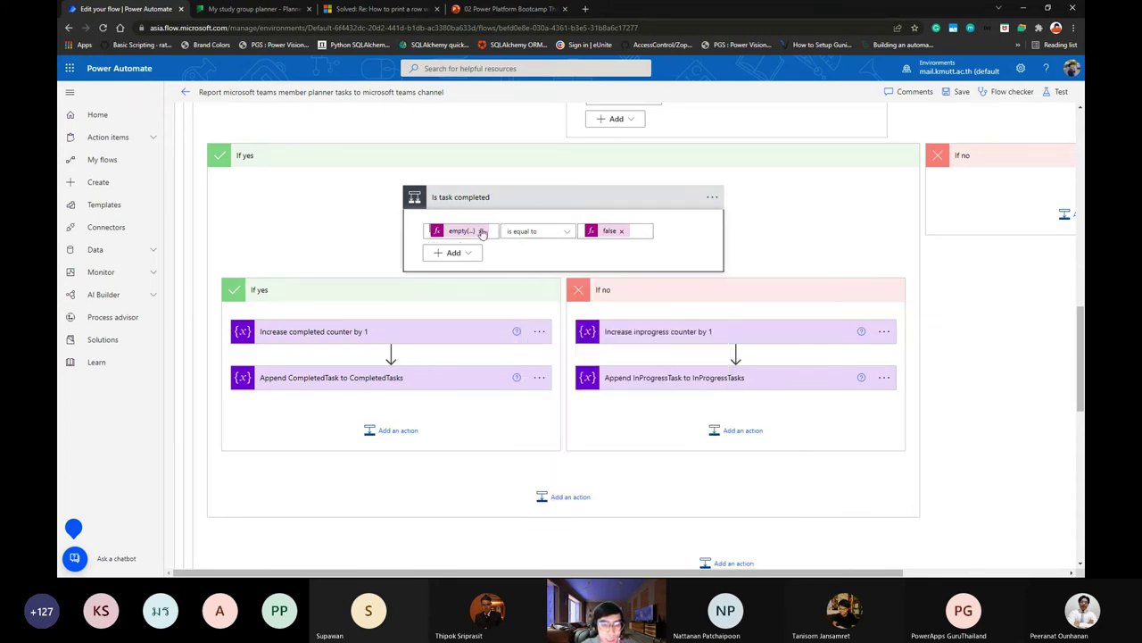
{"action": "left_click", "coordinate": [481, 230]}
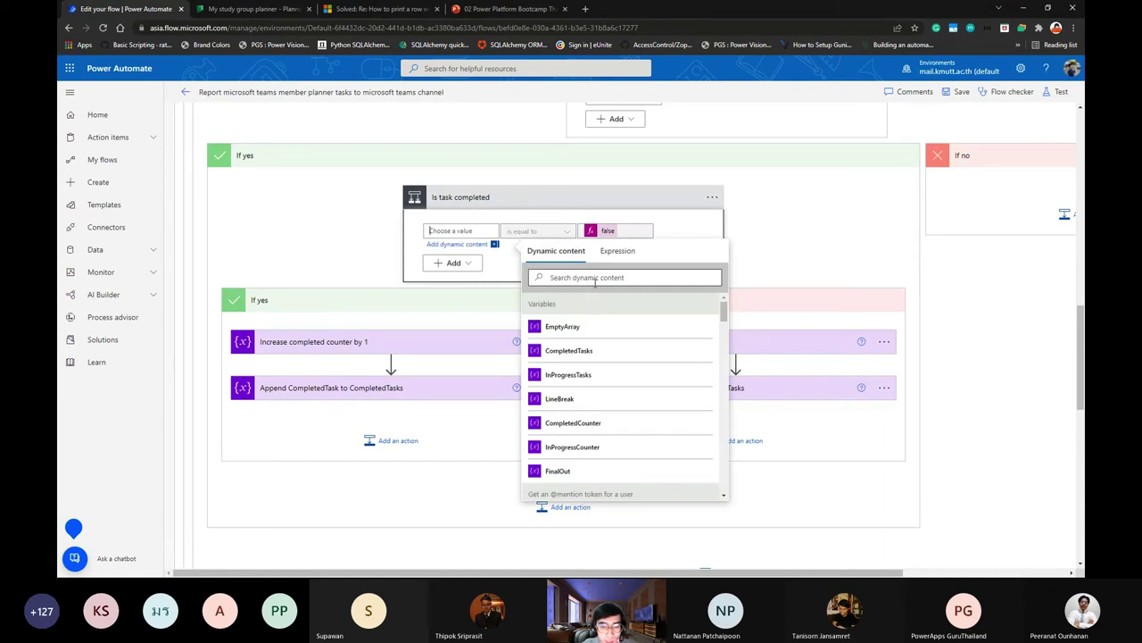
Browse the List tasks fields offered as dynamic content for the emptied first value of the Is task completed condition.
{"action": "scroll", "coordinate": [614, 357], "scroll_direction": "down", "scroll_amount": 5}
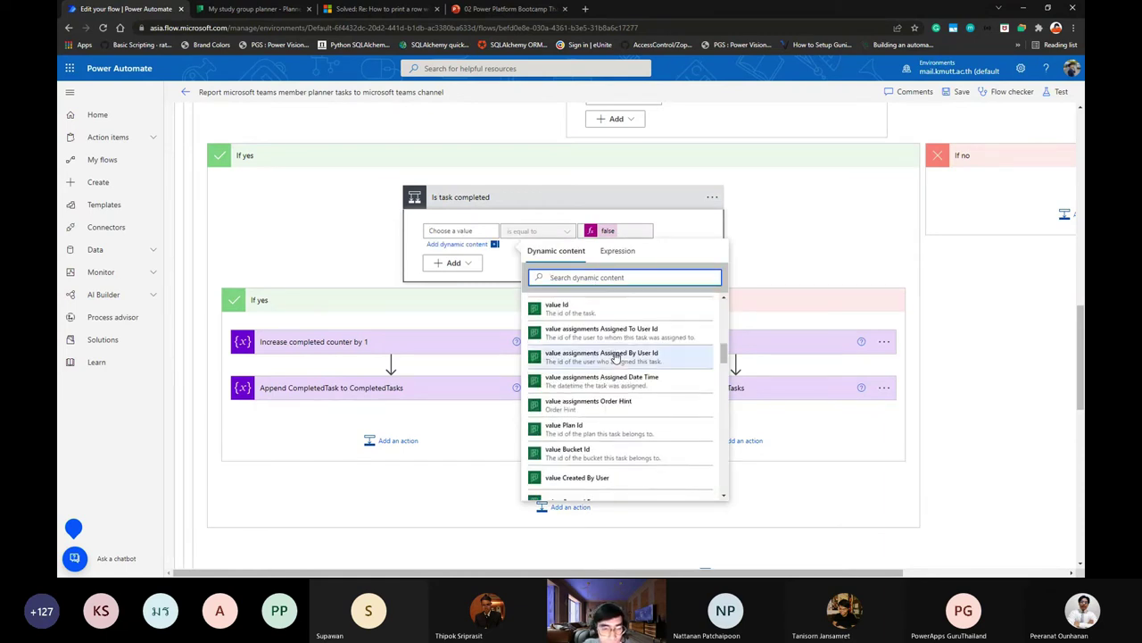
{"action": "scroll", "coordinate": [648, 387], "scroll_direction": "down", "scroll_amount": 5}
{"action": "scroll", "coordinate": [648, 389], "scroll_direction": "up", "scroll_amount": 3}
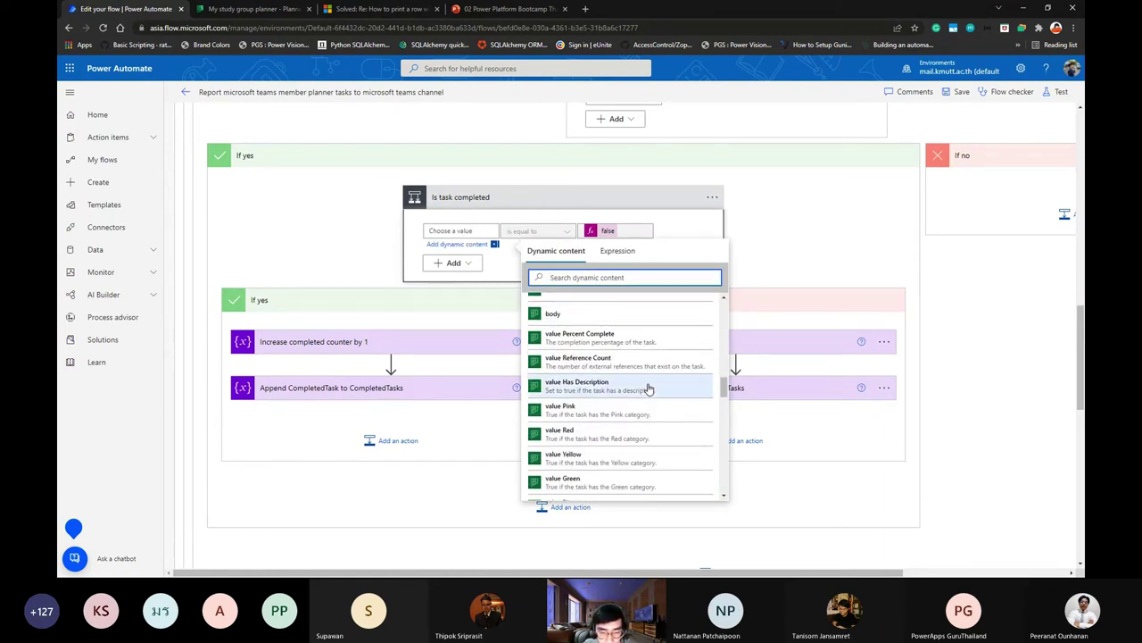
{"action": "scroll", "coordinate": [644, 424], "scroll_direction": "up", "scroll_amount": 5}
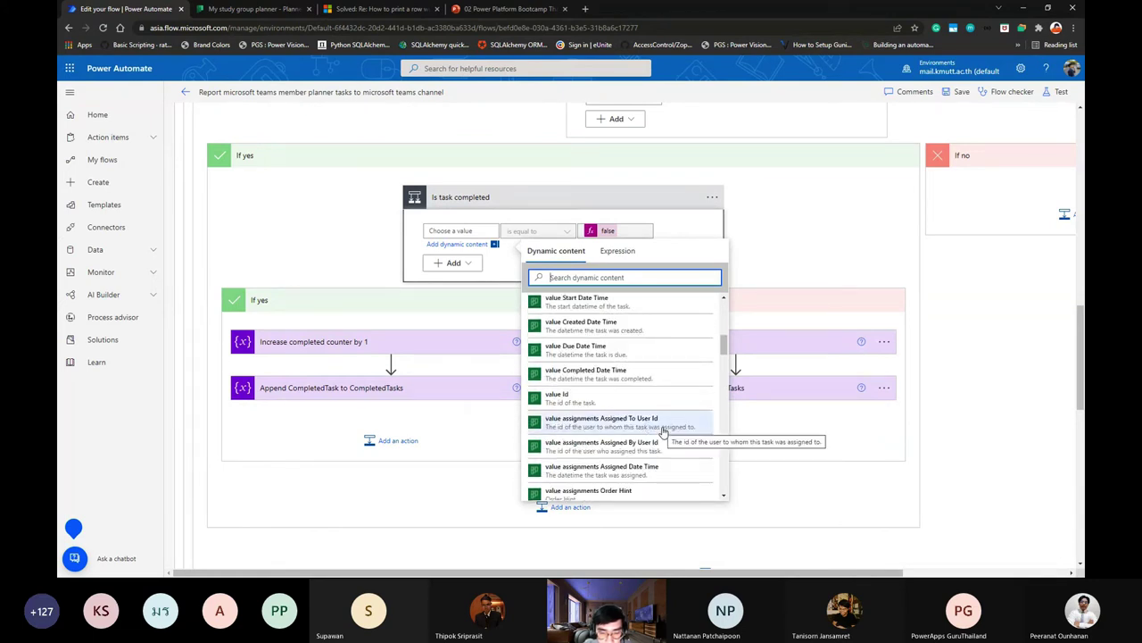
{"action": "scroll", "coordinate": [664, 432], "scroll_direction": "down", "scroll_amount": 2}
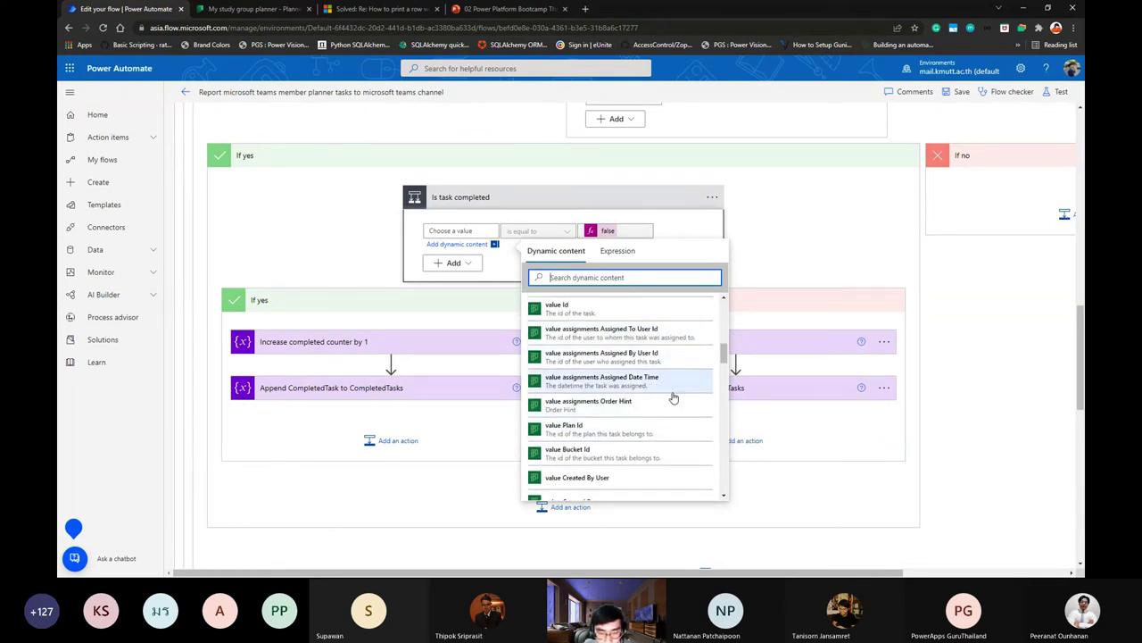
{"action": "scroll", "coordinate": [671, 395], "scroll_direction": "down", "scroll_amount": 2}
{"action": "left_click", "coordinate": [465, 230]}
{"action": "key", "text": "ctrl+v"}
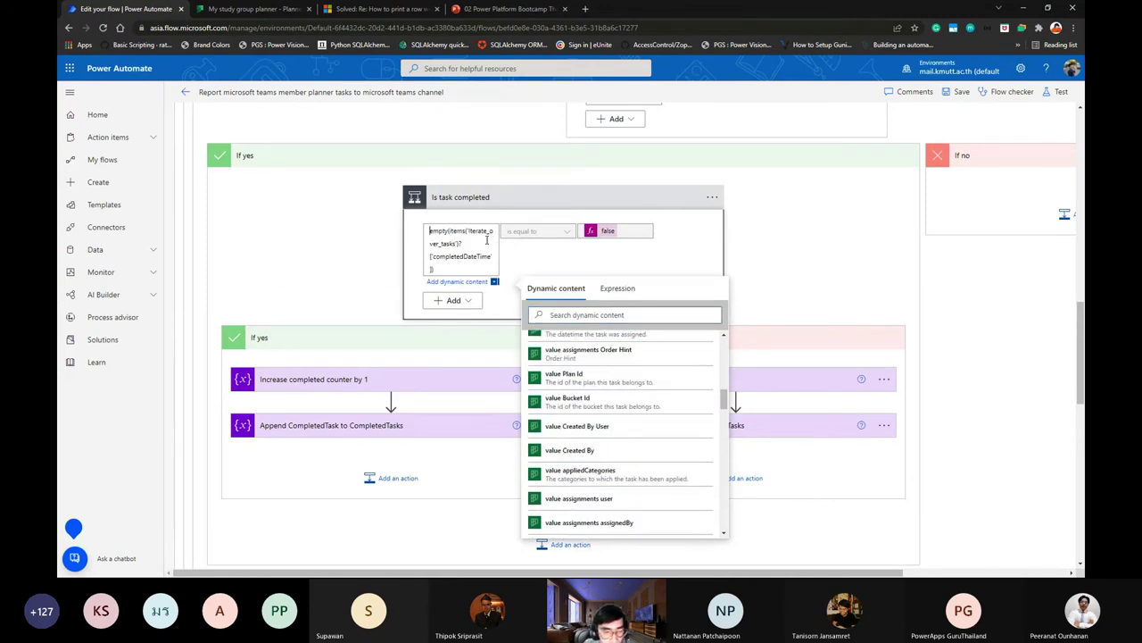
{"action": "key", "text": "ctrl+a"}
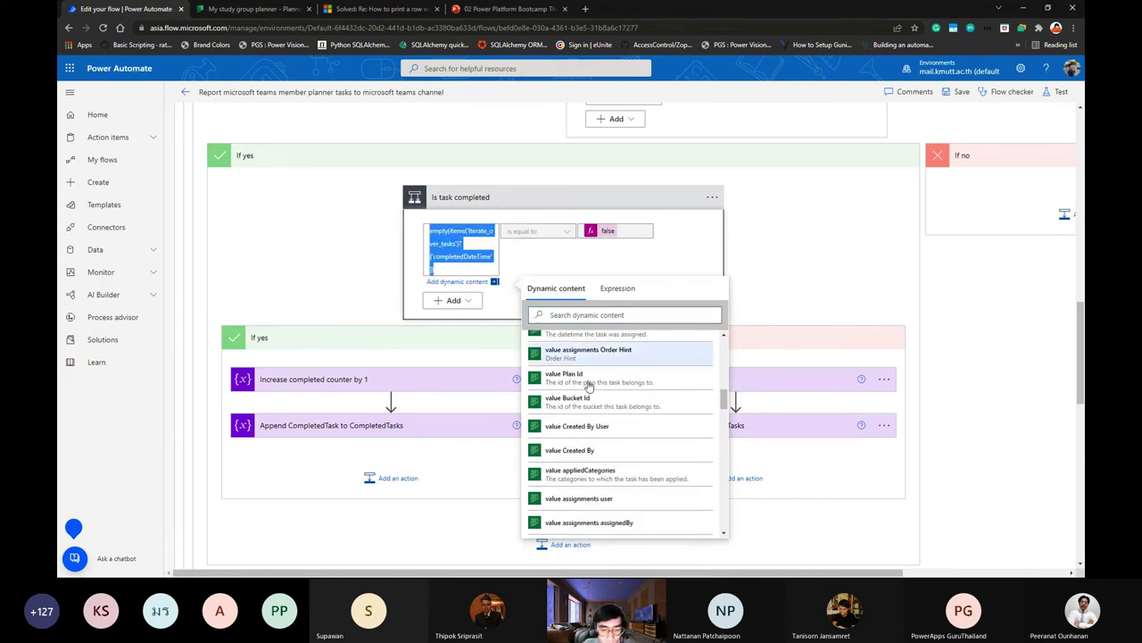
{"action": "key", "text": "BackSpace"}
Set the first value of the Is task completed condition to value Completed Date Time, searching dynamic content for "complete".
{"action": "scroll", "coordinate": [637, 395], "scroll_direction": "down", "scroll_amount": 6}
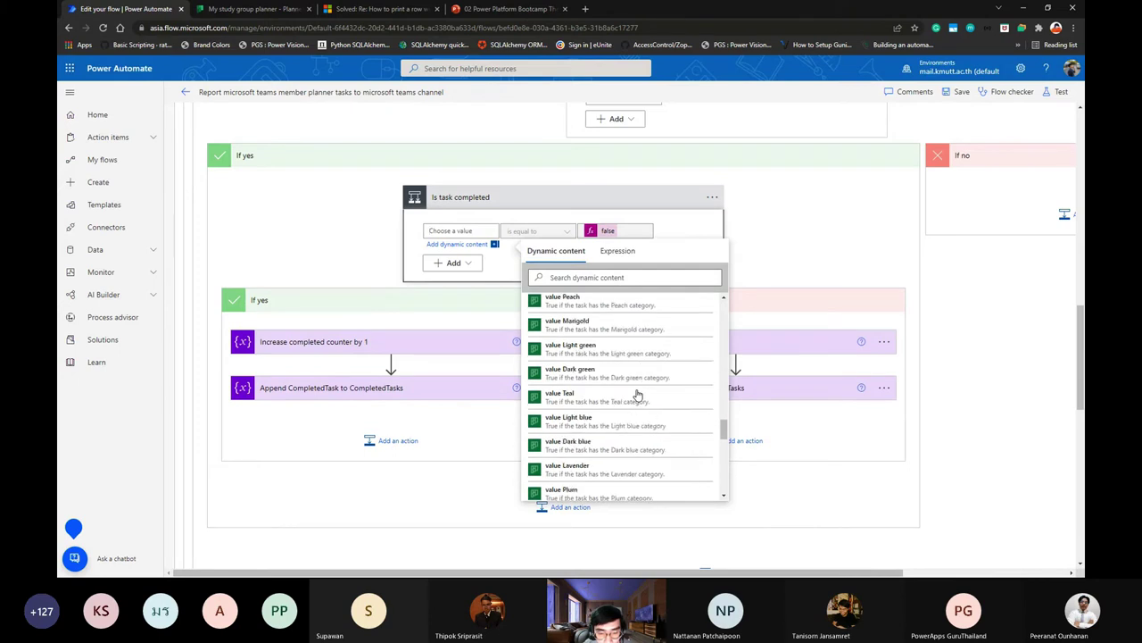
{"action": "scroll", "coordinate": [637, 395], "scroll_direction": "up", "scroll_amount": 4}
{"action": "scroll", "coordinate": [637, 395], "scroll_direction": "up", "scroll_amount": 2}
{"action": "left_click", "coordinate": [606, 277]}
{"action": "type", "text": "co"}
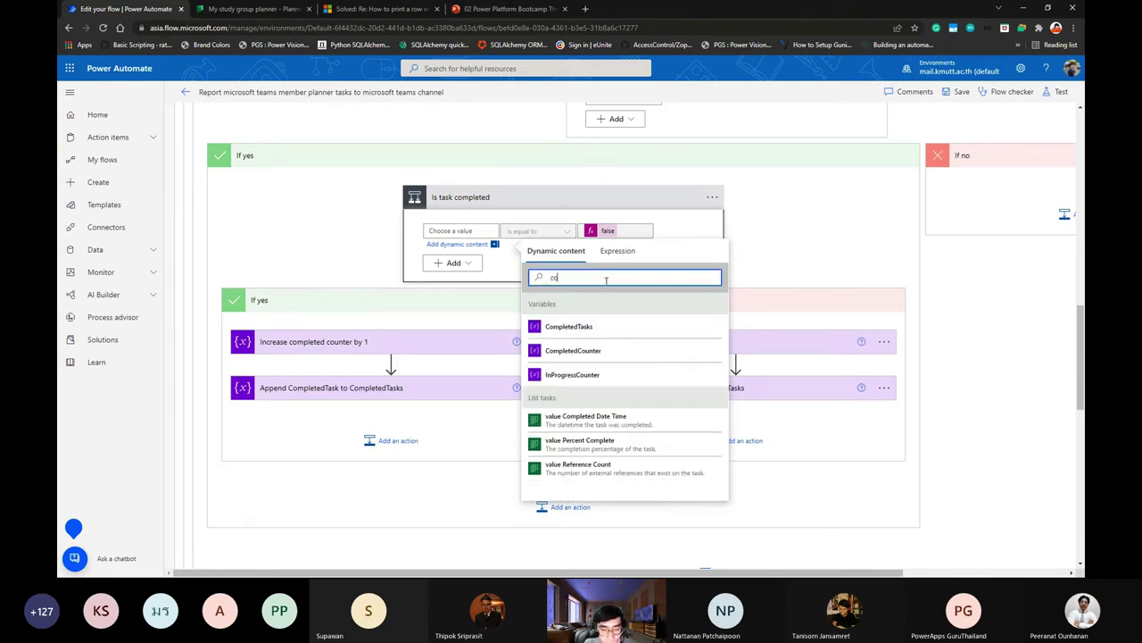
{"action": "type", "text": "mplete"}
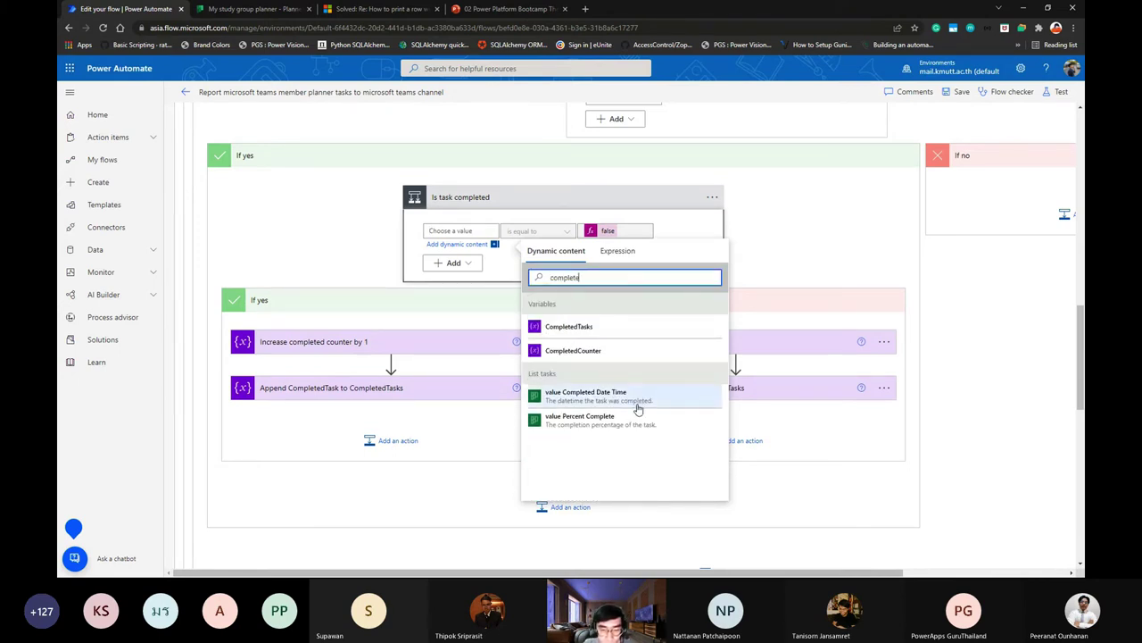
{"action": "left_click", "coordinate": [638, 402]}
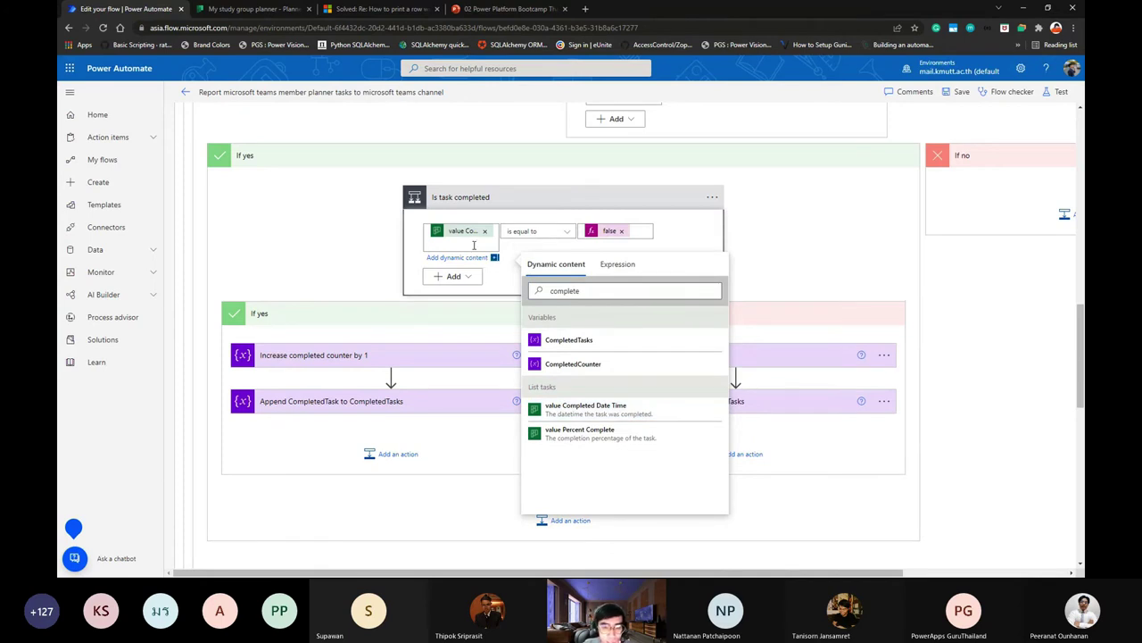
Replace the left operand of the "Is task completed" condition with the expression empty(items('Iterate_over_tasks')?['completedDateTime']).
{"action": "left_click", "coordinate": [460, 237]}
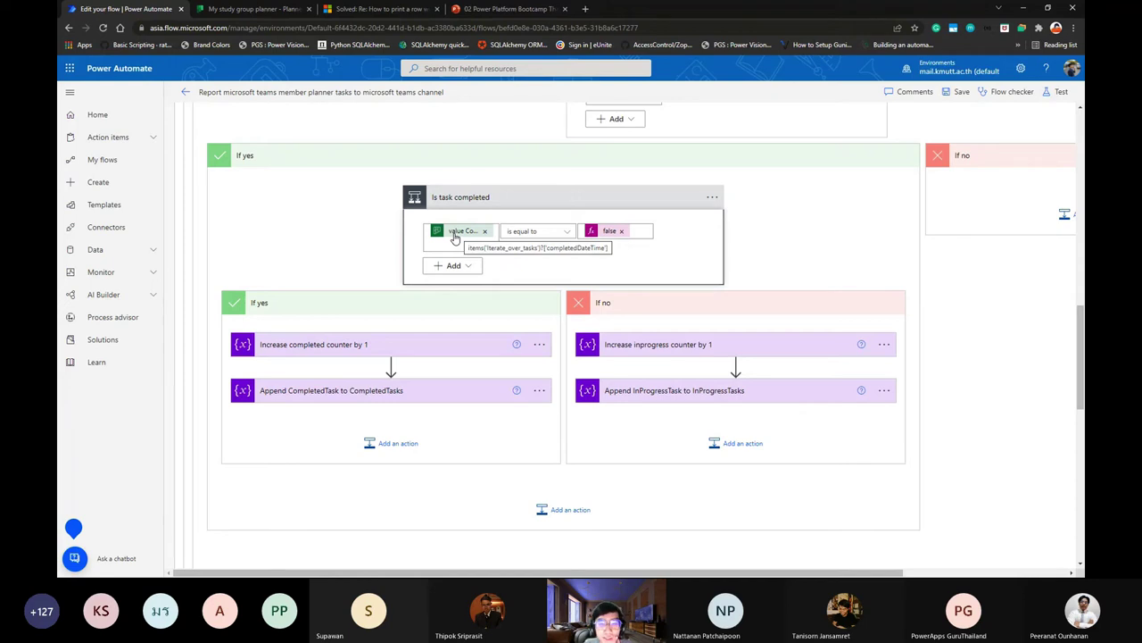
{"action": "left_click", "coordinate": [457, 234]}
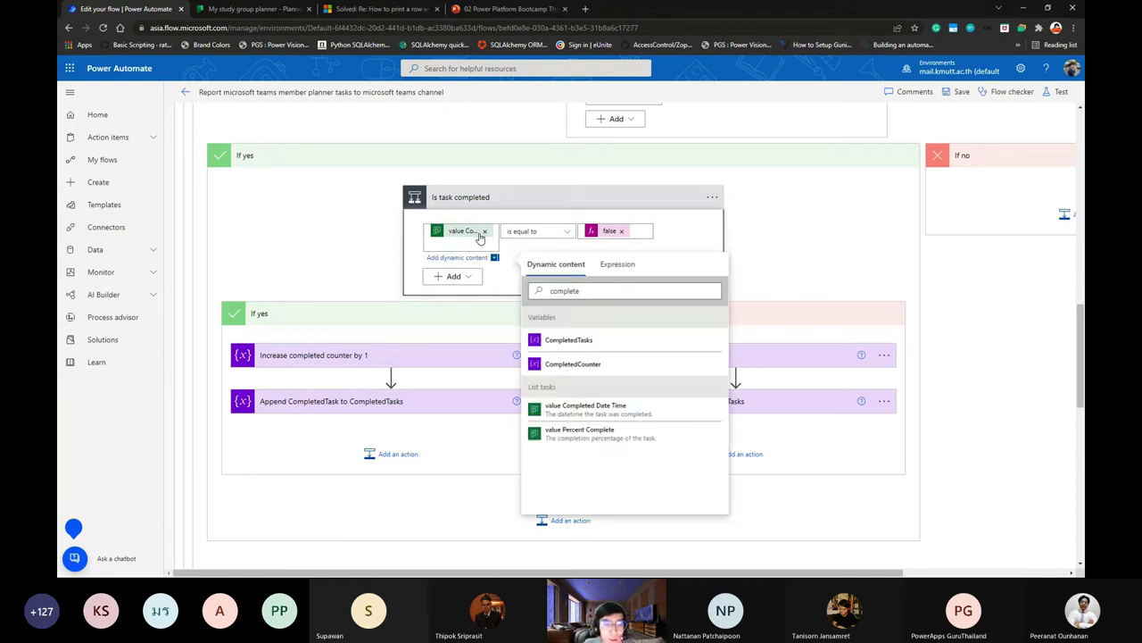
{"action": "double_click", "coordinate": [604, 288]}
{"action": "left_click", "coordinate": [612, 264]}
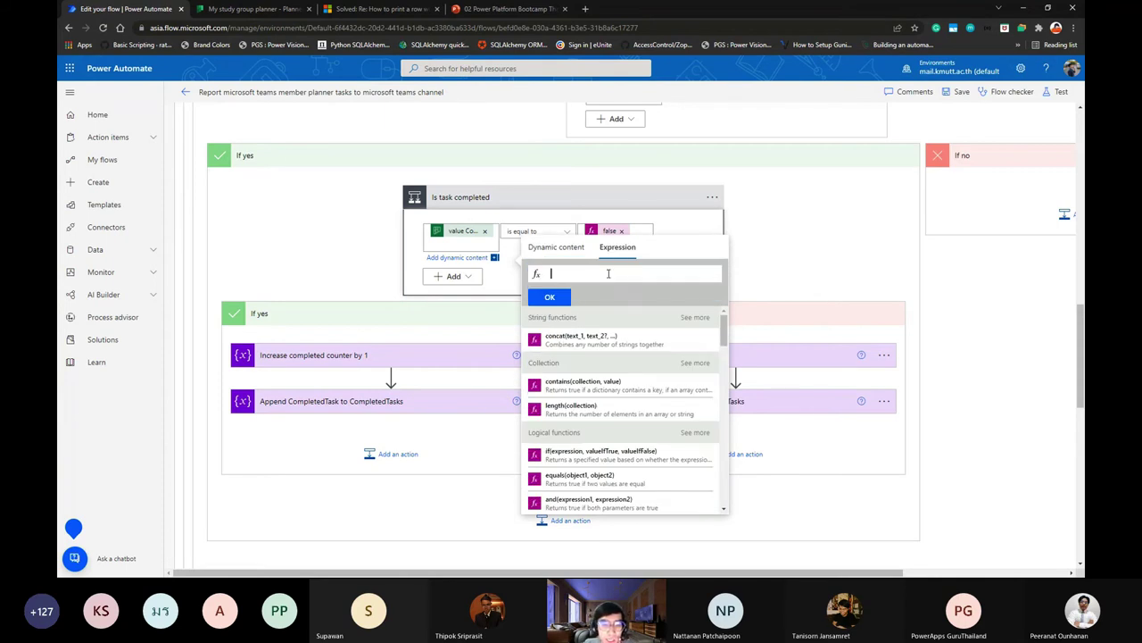
{"action": "key", "text": "ctrl+v"}
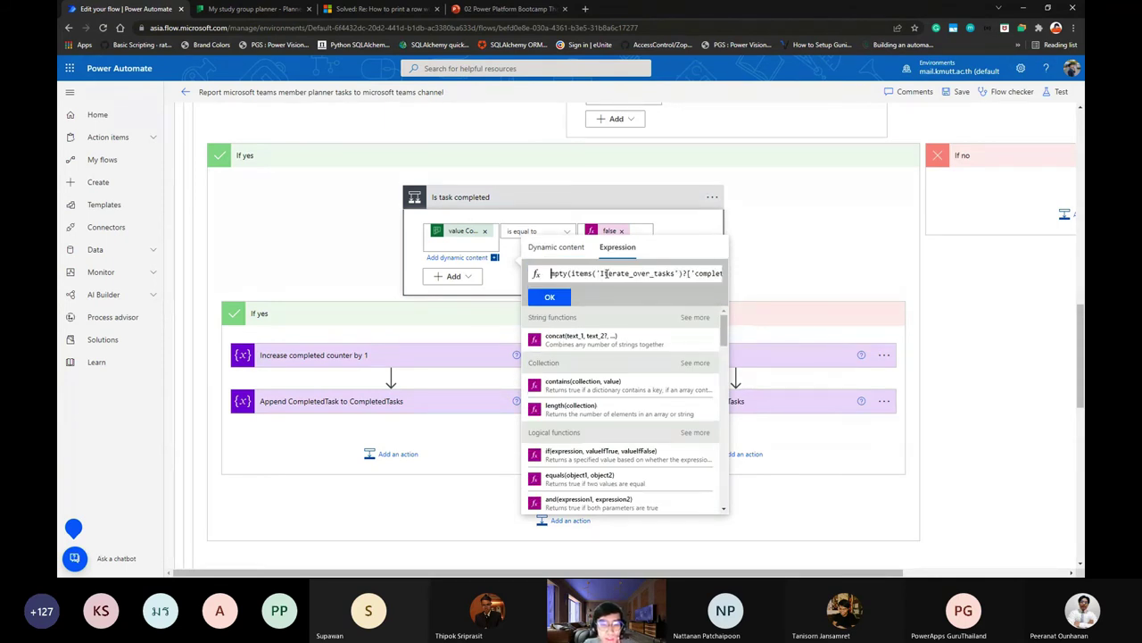
{"action": "double_click", "coordinate": [558, 273]}
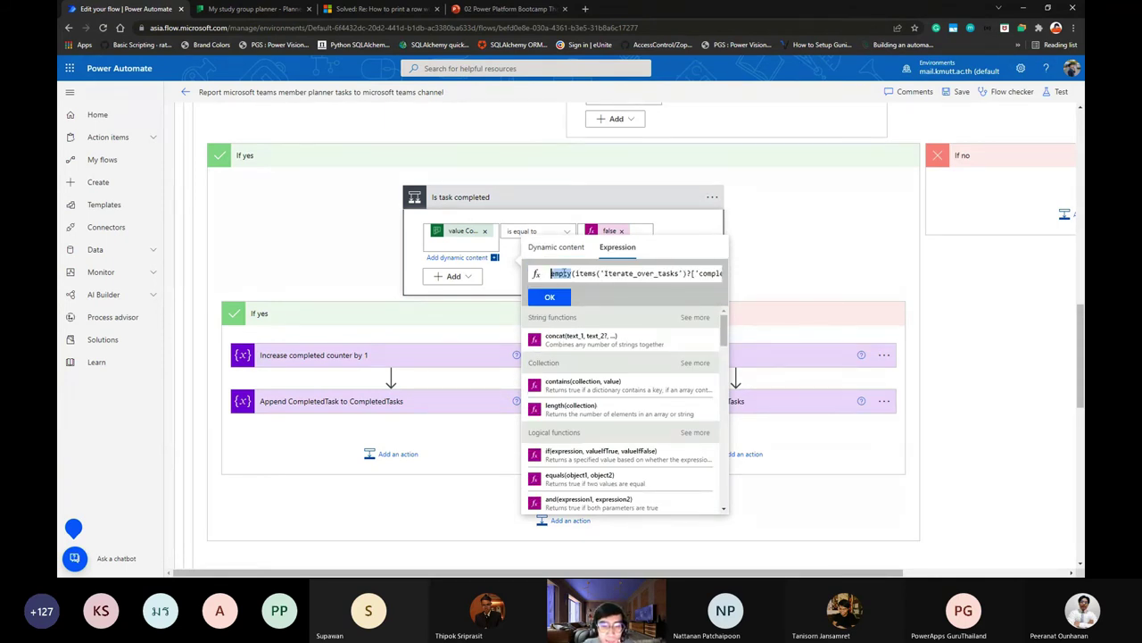
{"action": "mouse_move", "coordinate": [571, 273]}
{"action": "left_mouse_down"}
{"action": "mouse_move", "coordinate": [651, 273]}
{"action": "mouse_move", "coordinate": [565, 273]}
{"action": "left_mouse_up"}
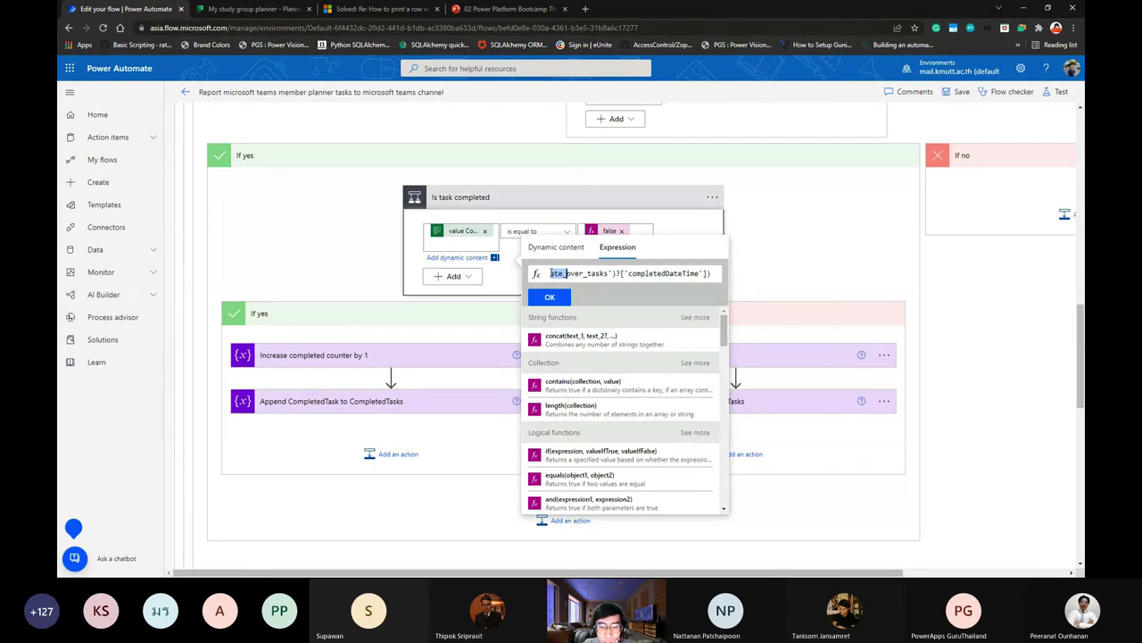
{"action": "left_click", "coordinate": [566, 298]}
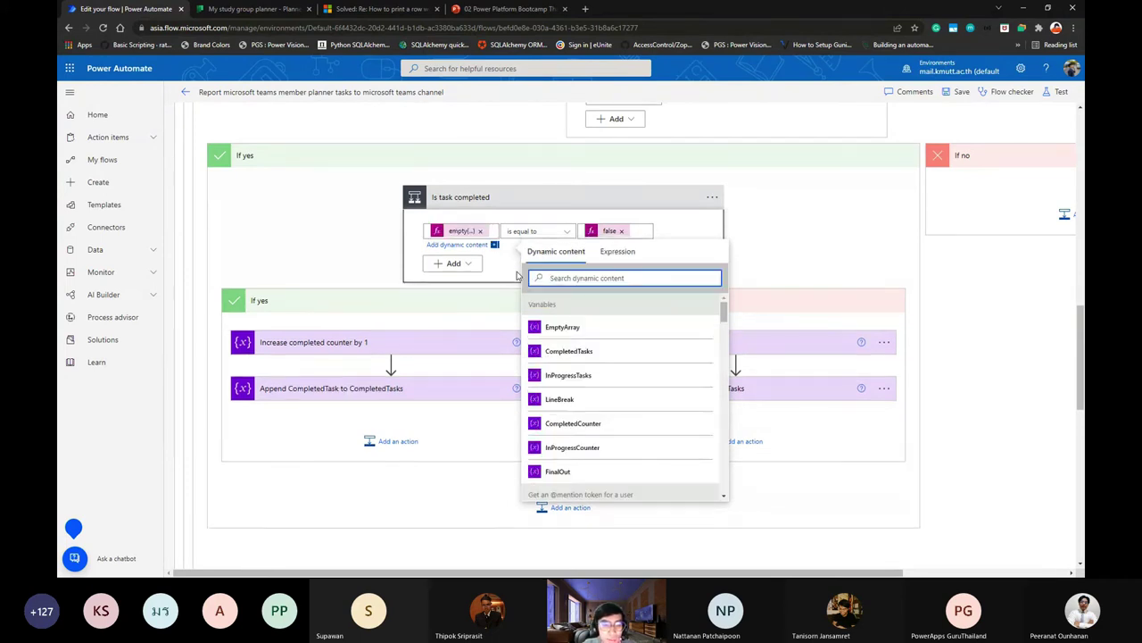
{"action": "left_click", "coordinate": [518, 276]}
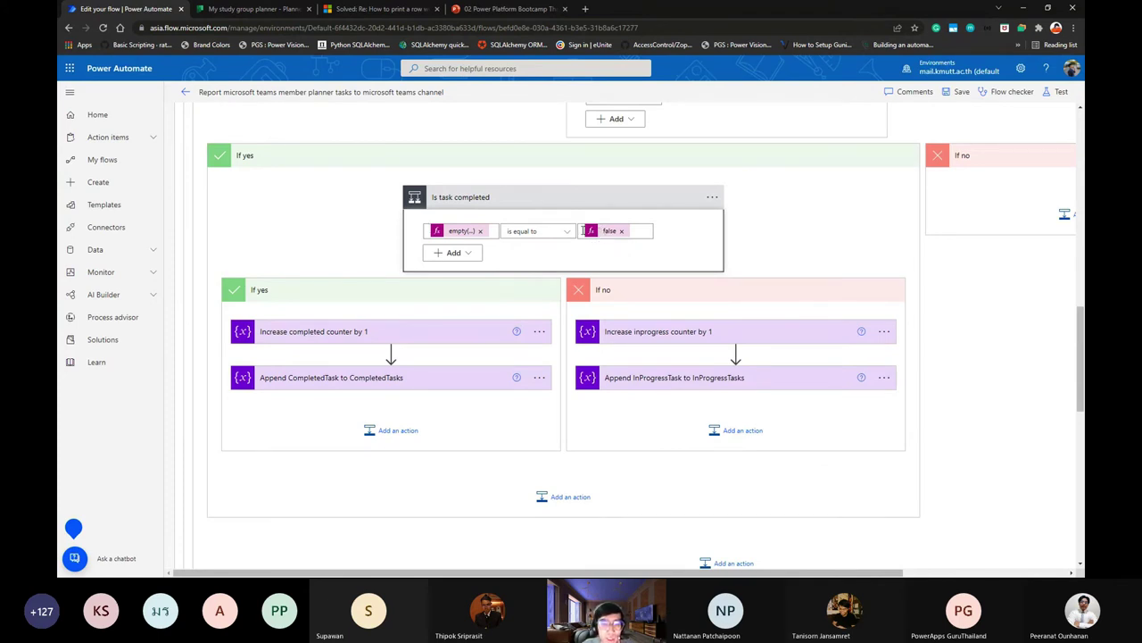
{"action": "right_click", "coordinate": [526, 255]}
{"action": "left_click", "coordinate": [527, 255]}
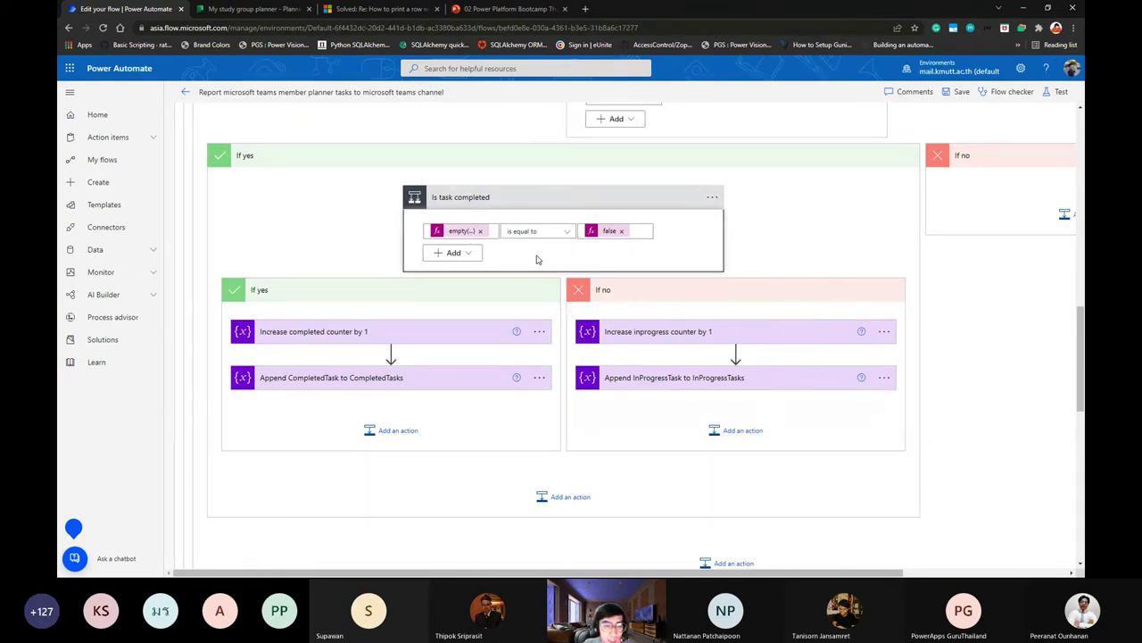
{"action": "scroll", "coordinate": [538, 259], "scroll_direction": "down", "scroll_amount": 1}
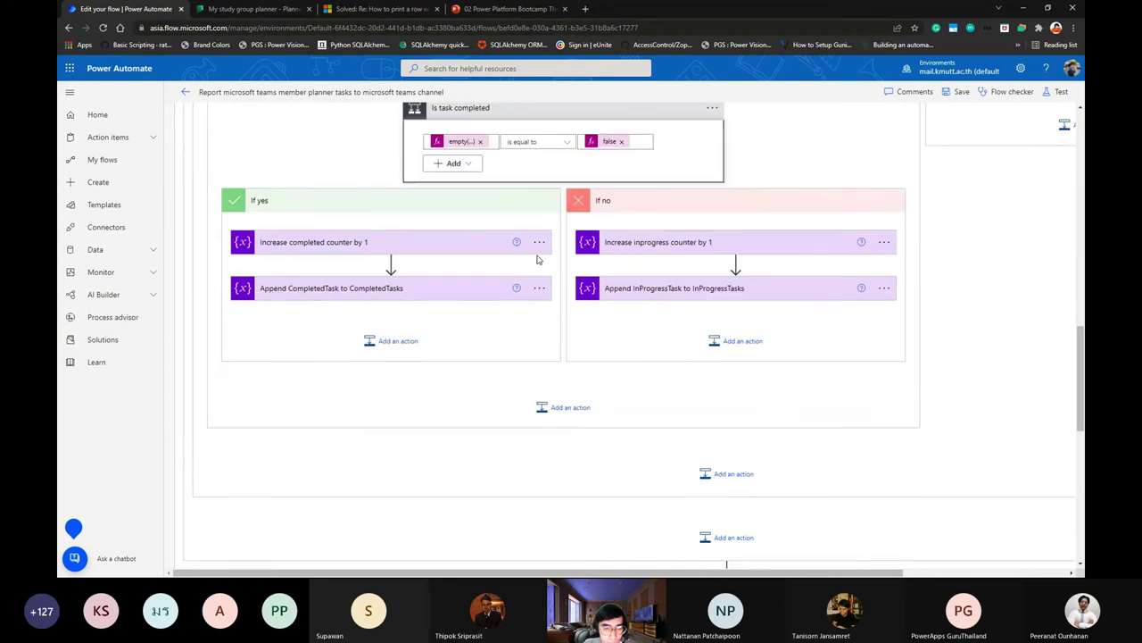
{"action": "scroll", "coordinate": [538, 259], "scroll_direction": "up", "scroll_amount": 1}
{"action": "right_click", "coordinate": [538, 260]}
{"action": "key", "text": "Escape"}
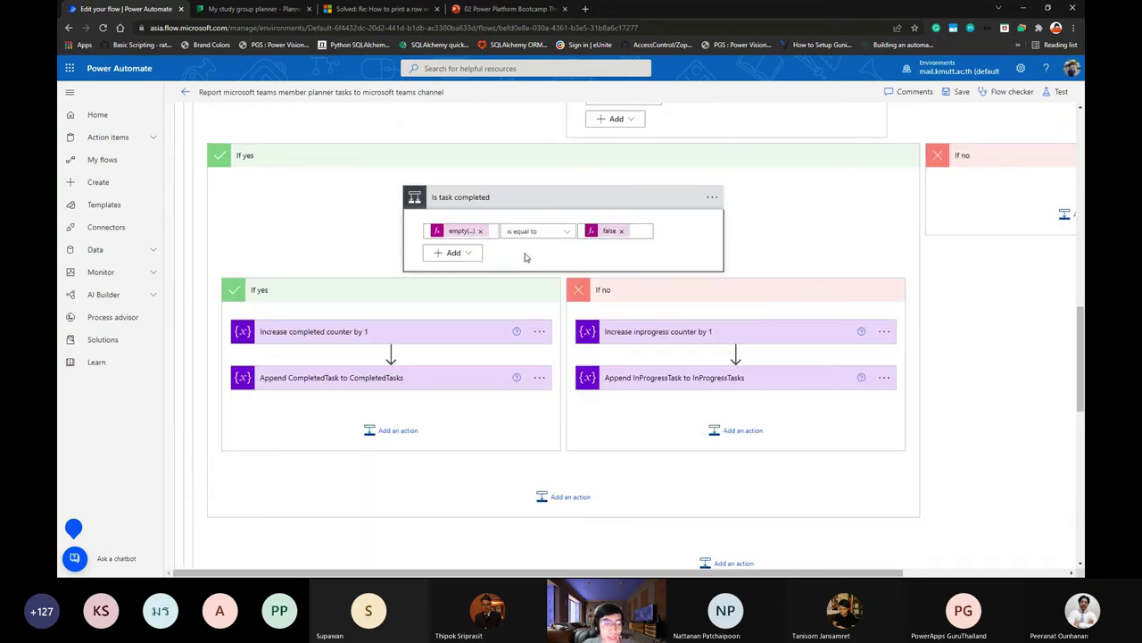
Examine the settings of the completed-counter increment and the CompletedTasks append action in the condition's If yes branch.
{"action": "scroll", "coordinate": [454, 331], "scroll_direction": "down", "scroll_amount": 1}
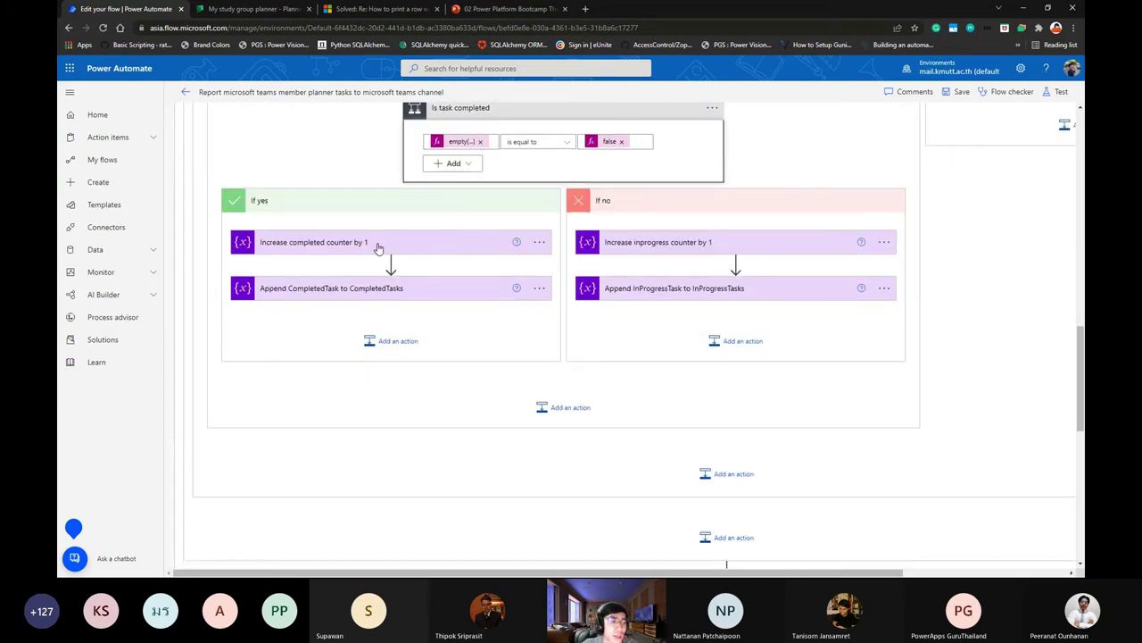
{"action": "left_click", "coordinate": [378, 246]}
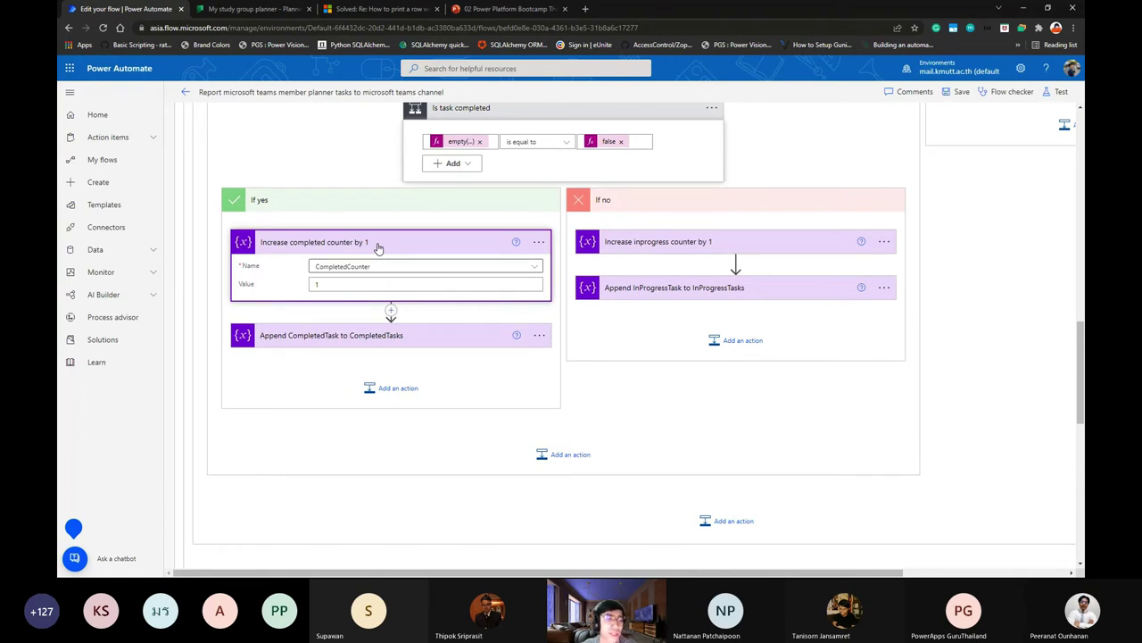
{"action": "left_click", "coordinate": [382, 284]}
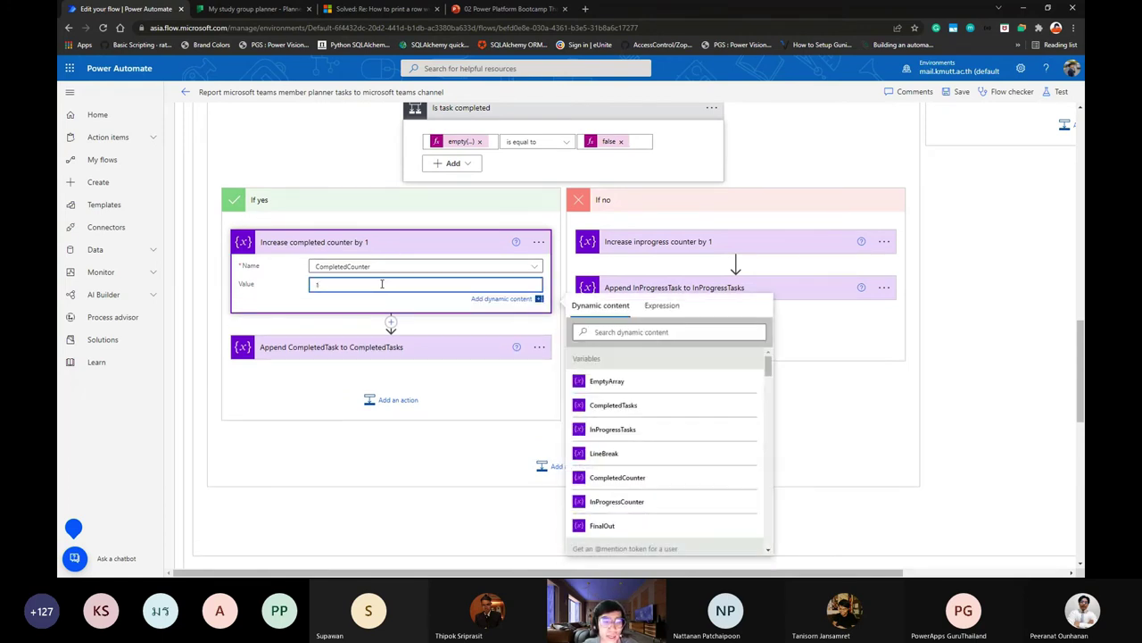
{"action": "scroll", "coordinate": [423, 331], "scroll_direction": "down", "scroll_amount": 1}
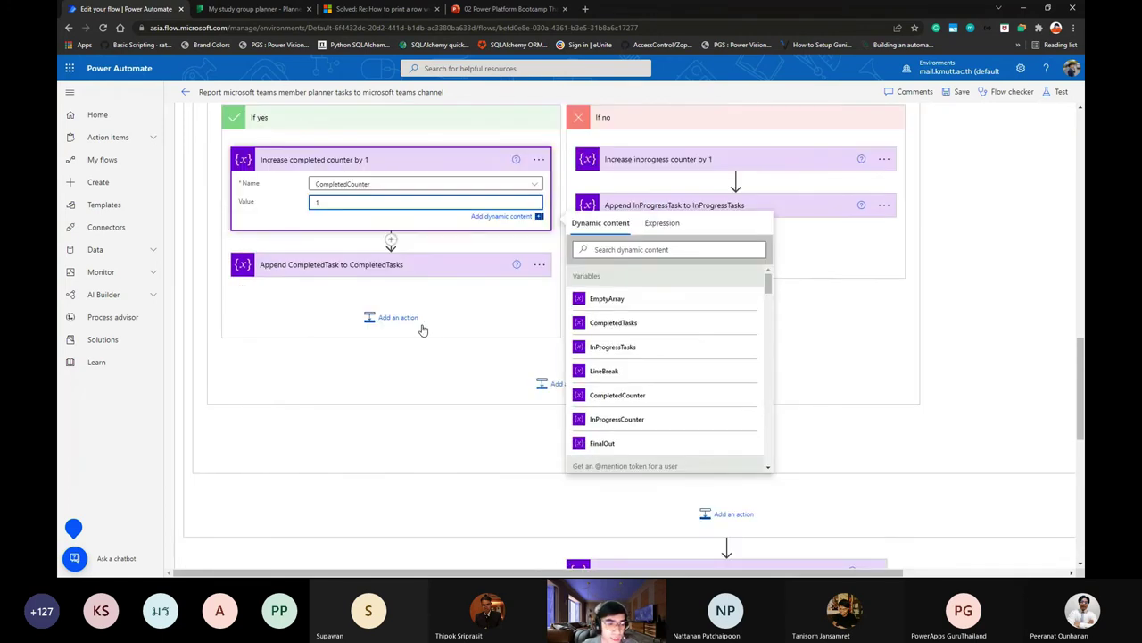
{"action": "scroll", "coordinate": [407, 286], "scroll_direction": "up", "scroll_amount": 1}
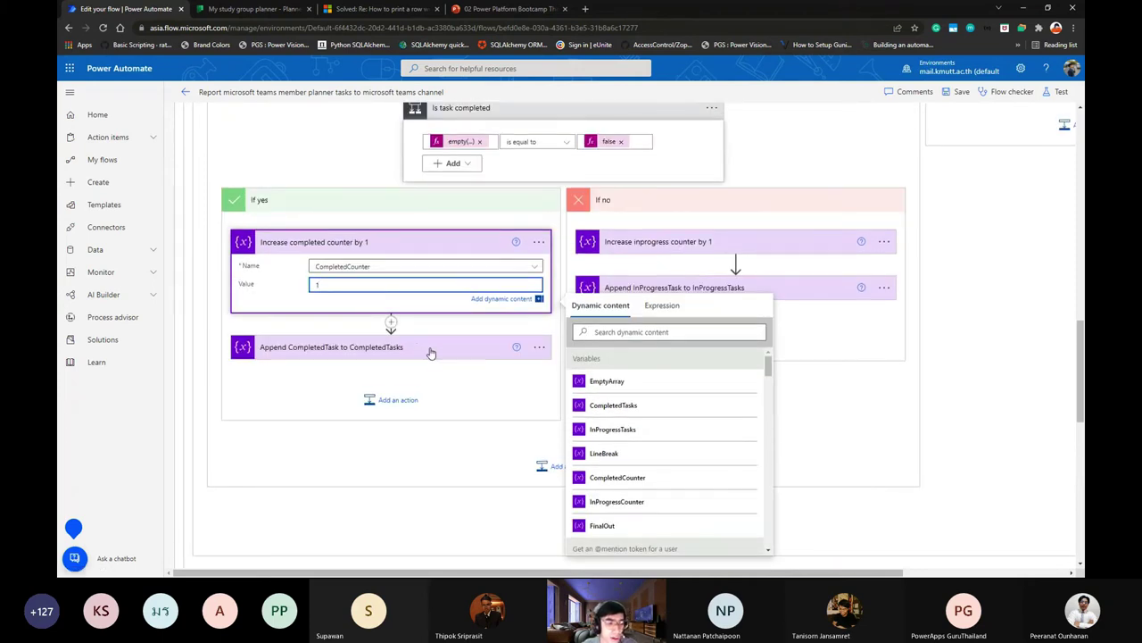
{"action": "left_click", "coordinate": [430, 353]}
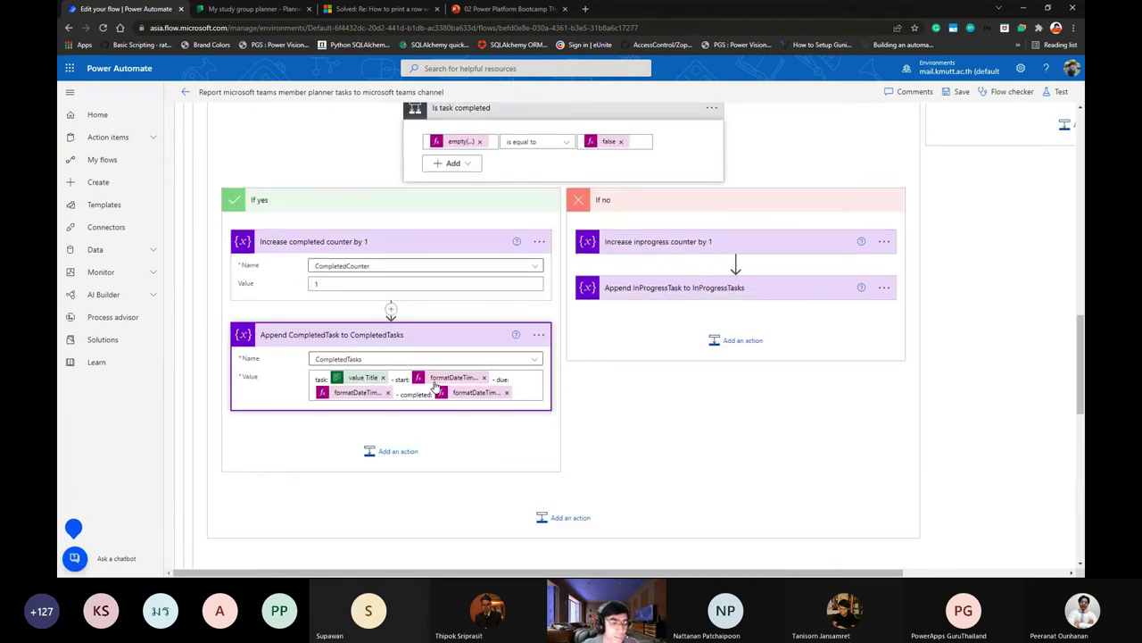
{"action": "left_click", "coordinate": [376, 360]}
{"action": "left_click", "coordinate": [377, 360]}
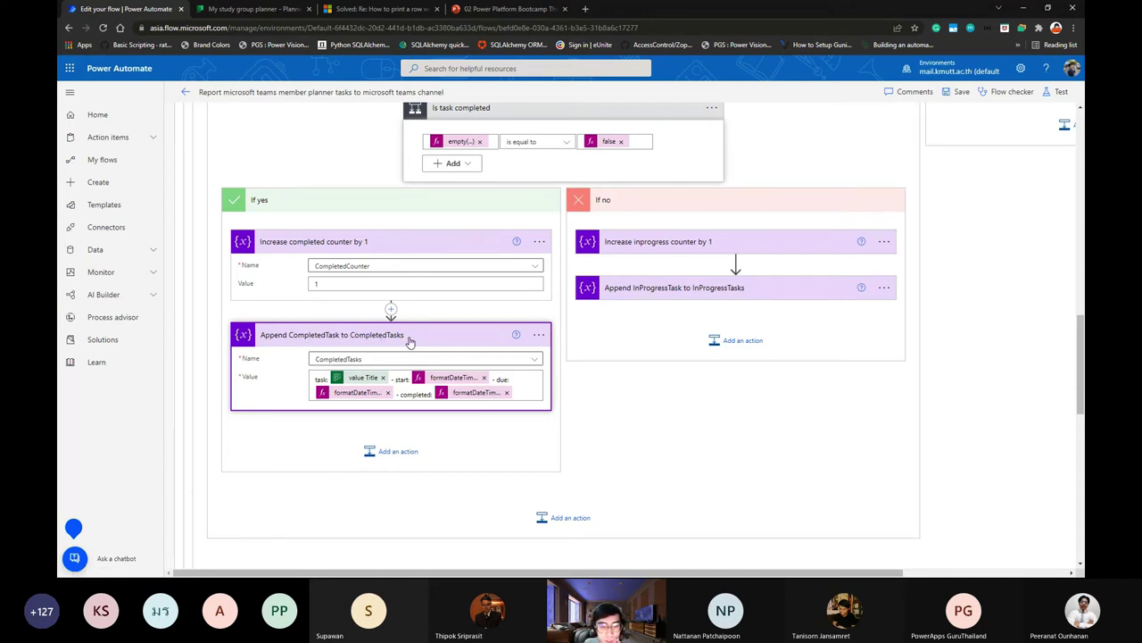
Check the name, type and initial value of the CompletedTasks variable initialization near the start of the flow.
{"action": "scroll", "coordinate": [398, 344], "scroll_direction": "up", "scroll_amount": 5}
{"action": "scroll", "coordinate": [399, 346], "scroll_direction": "up", "scroll_amount": 10}
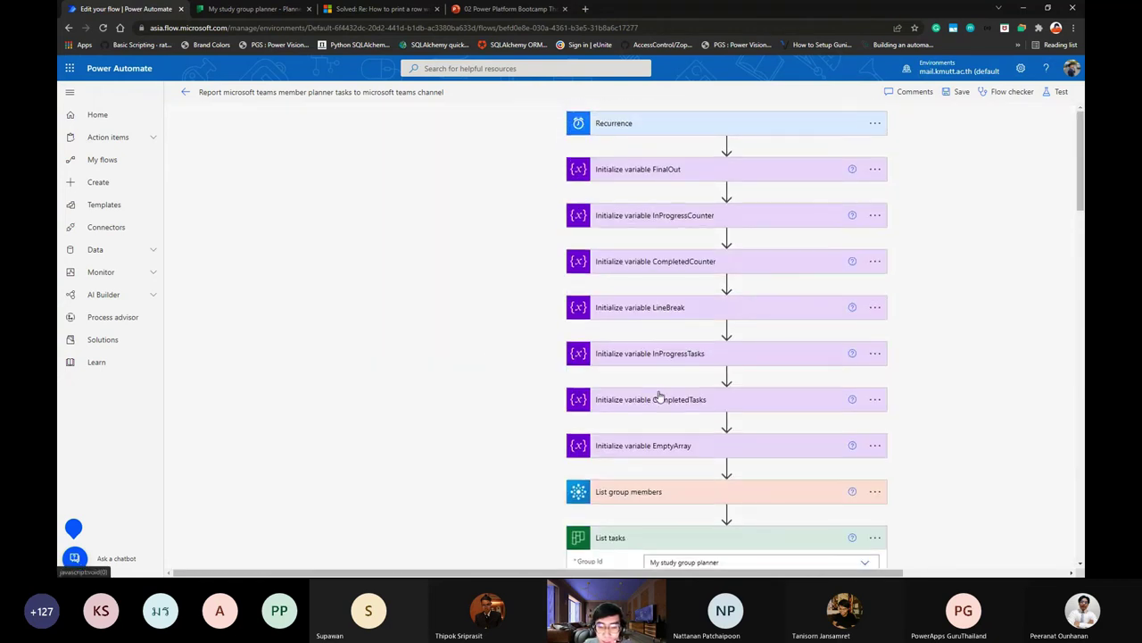
{"action": "left_click", "coordinate": [707, 407]}
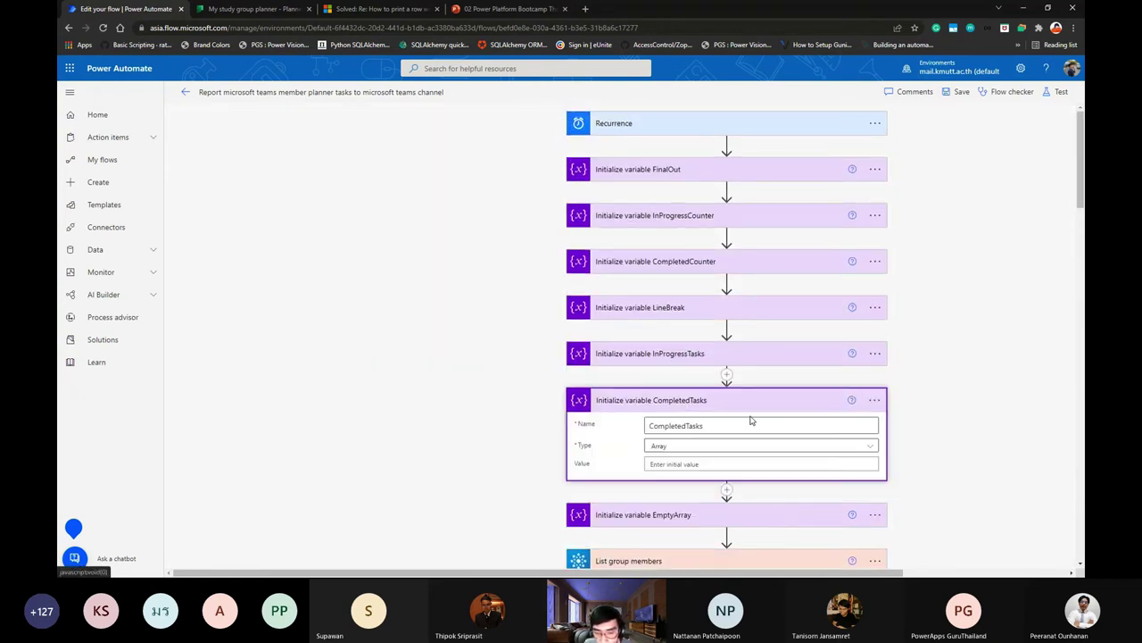
{"action": "left_click", "coordinate": [671, 410]}
Examine the in-progress counter increment and the InProgressTasks append action, and collapse the completion condition's If no branch.
{"action": "scroll", "coordinate": [672, 410], "scroll_direction": "down", "scroll_amount": 15}
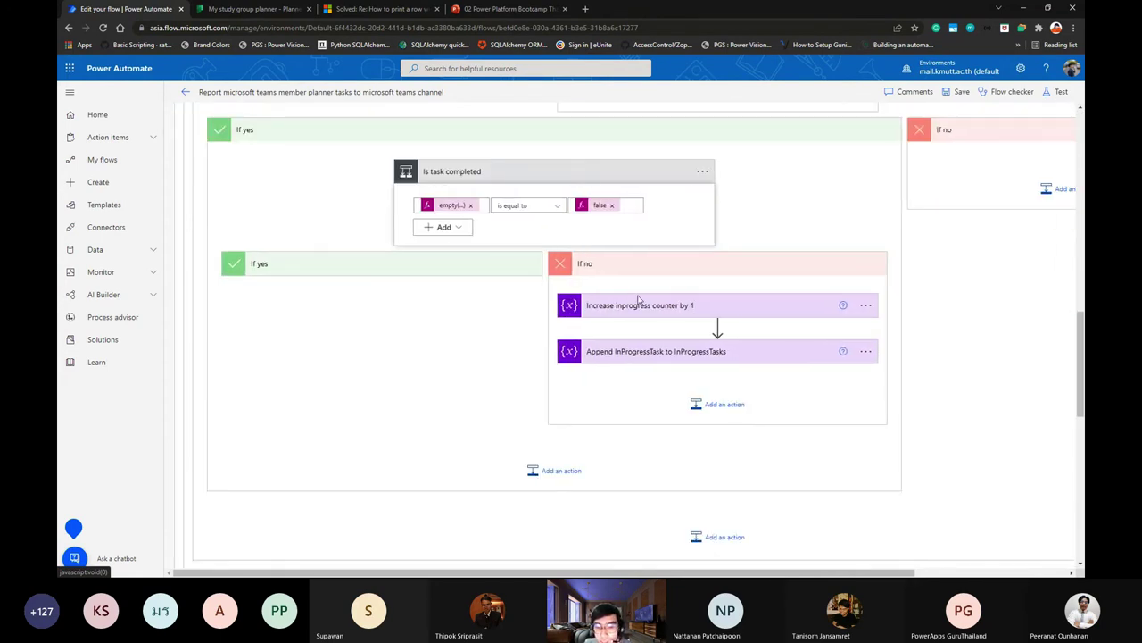
{"action": "left_click", "coordinate": [676, 308]}
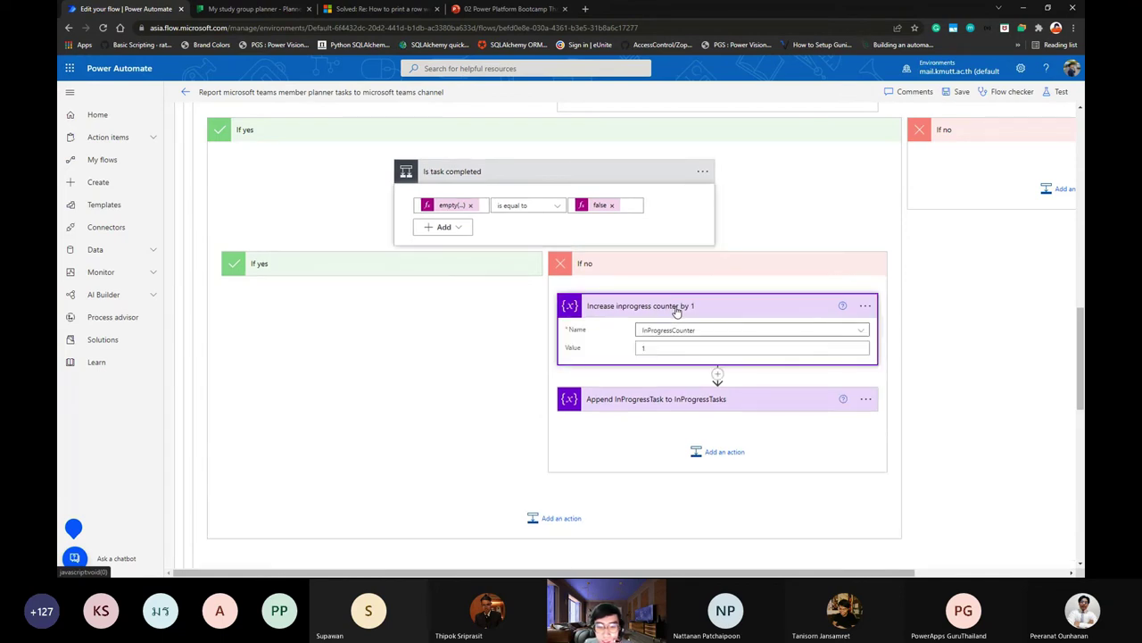
{"action": "left_click", "coordinate": [677, 308]}
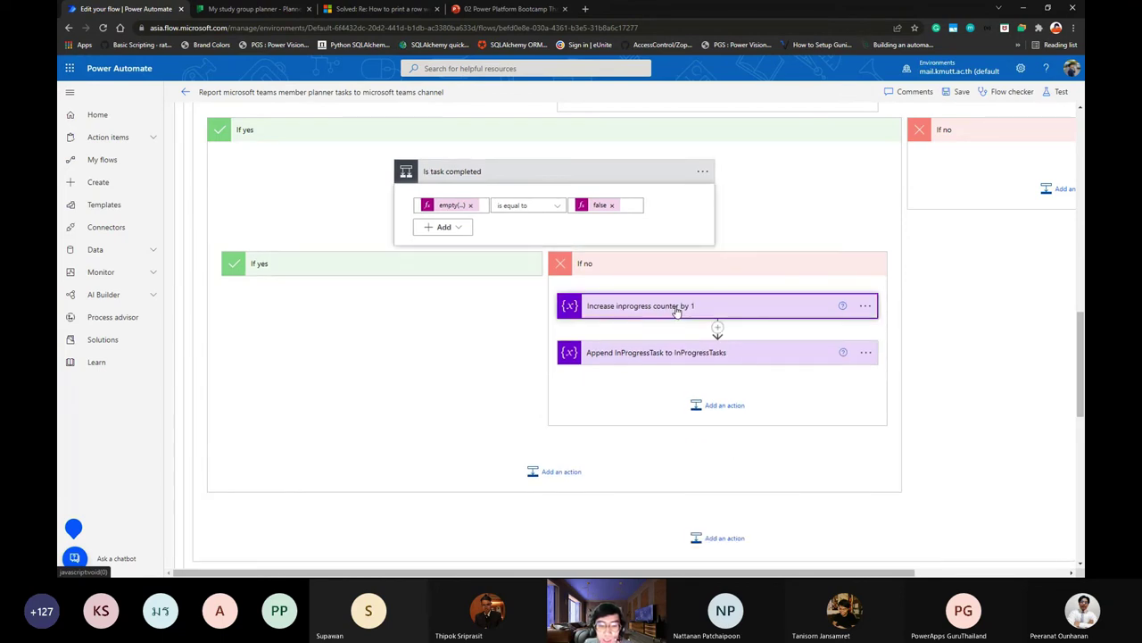
{"action": "left_click", "coordinate": [695, 353]}
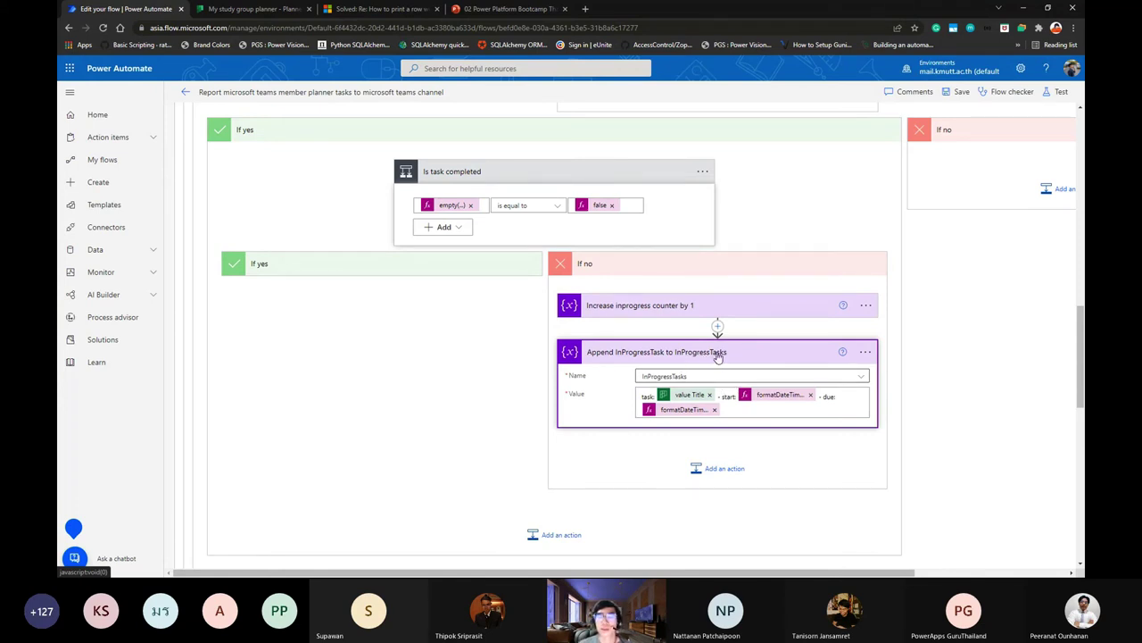
{"action": "left_click", "coordinate": [682, 277]}
Review the nested loops over group members, tasks and task assignments, including the assigned-user condition.
{"action": "scroll", "coordinate": [703, 375], "scroll_direction": "up", "scroll_amount": 2}
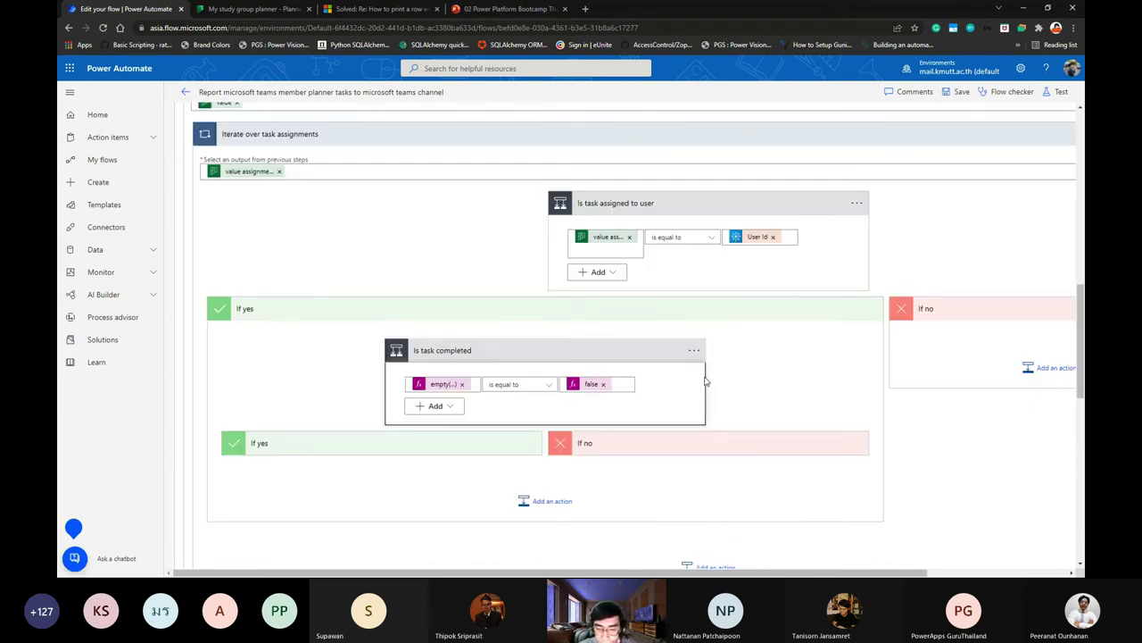
{"action": "scroll", "coordinate": [746, 416], "scroll_direction": "up", "scroll_amount": 3}
{"action": "scroll", "coordinate": [741, 402], "scroll_direction": "down", "scroll_amount": 4}
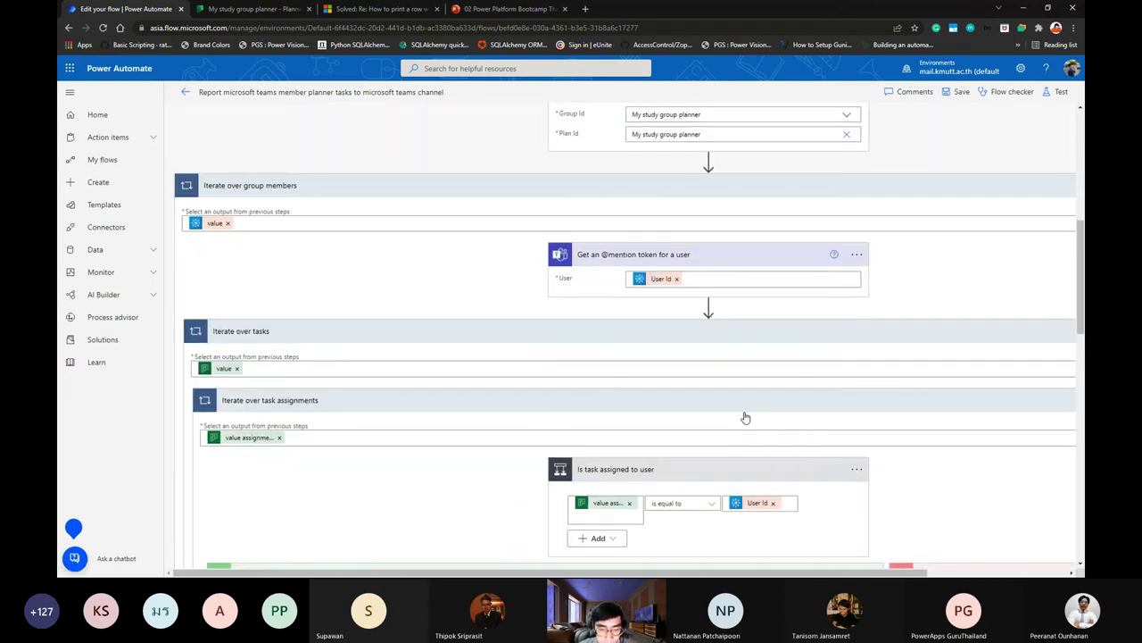
{"action": "scroll", "coordinate": [810, 383], "scroll_direction": "down", "scroll_amount": 3}
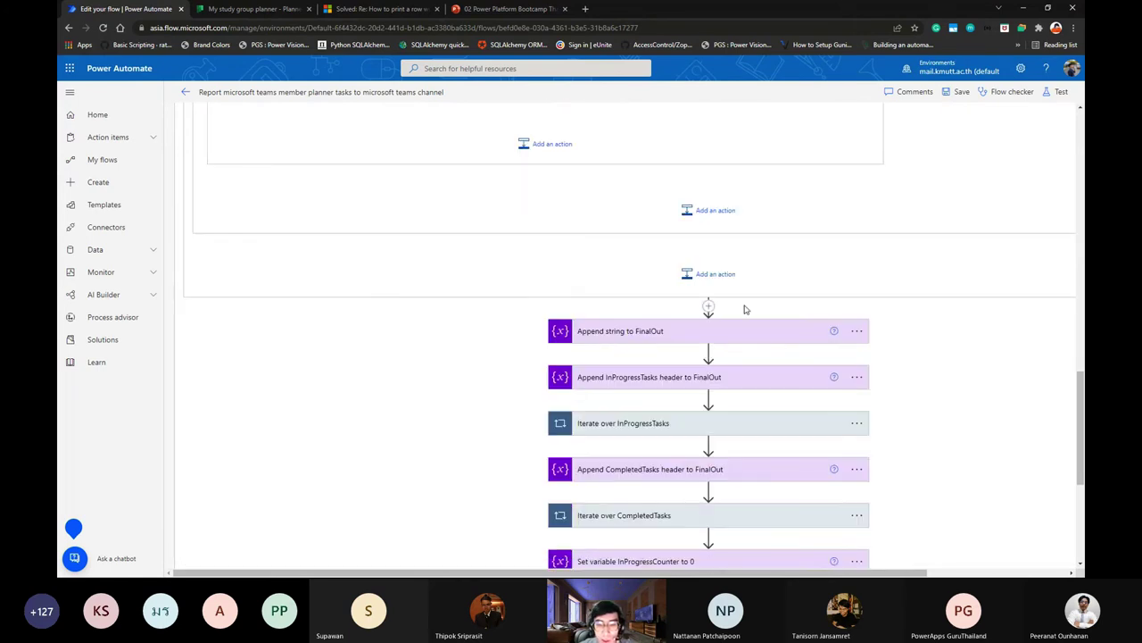
{"action": "scroll", "coordinate": [805, 331], "scroll_direction": "up", "scroll_amount": 3}
{"action": "scroll", "coordinate": [539, 371], "scroll_direction": "up", "scroll_amount": 5}
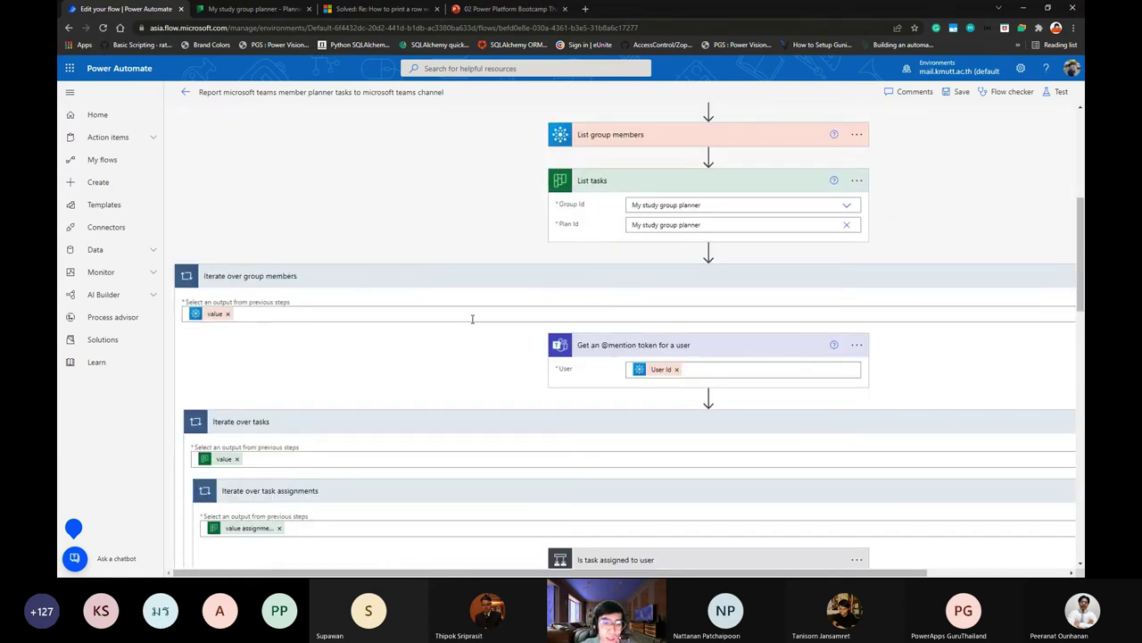
{"action": "scroll", "coordinate": [625, 353], "scroll_direction": "down", "scroll_amount": 2}
{"action": "scroll", "coordinate": [633, 408], "scroll_direction": "up", "scroll_amount": 1}
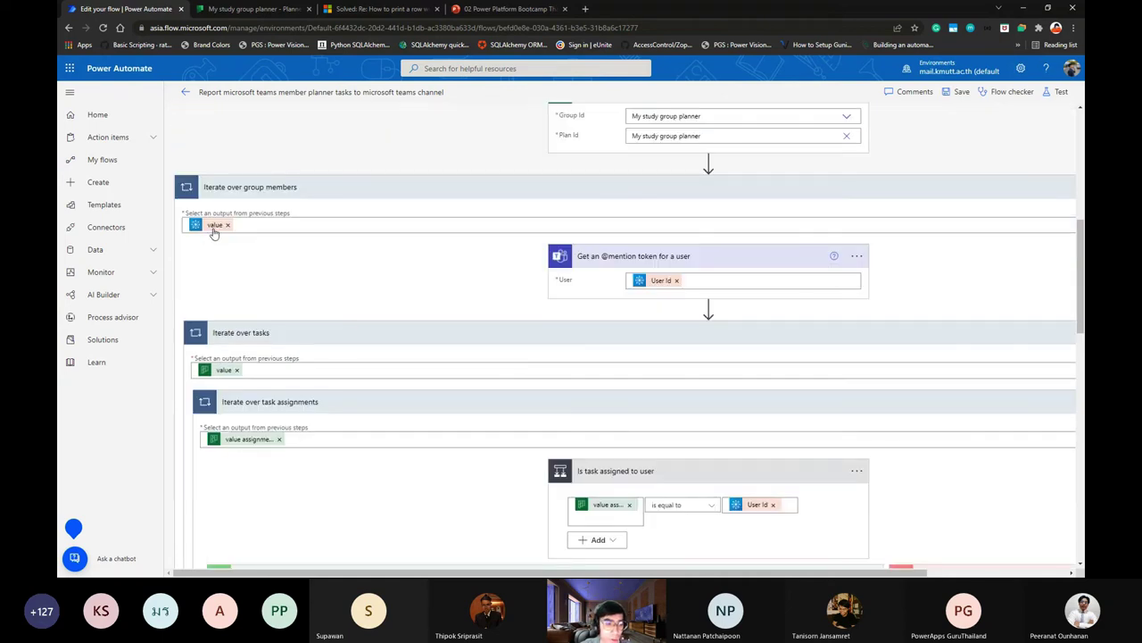
Examine the values of the two actions that append the task summary string and the InProgressTasks header to FinalOut.
{"action": "scroll", "coordinate": [219, 232], "scroll_direction": "down", "scroll_amount": 10}
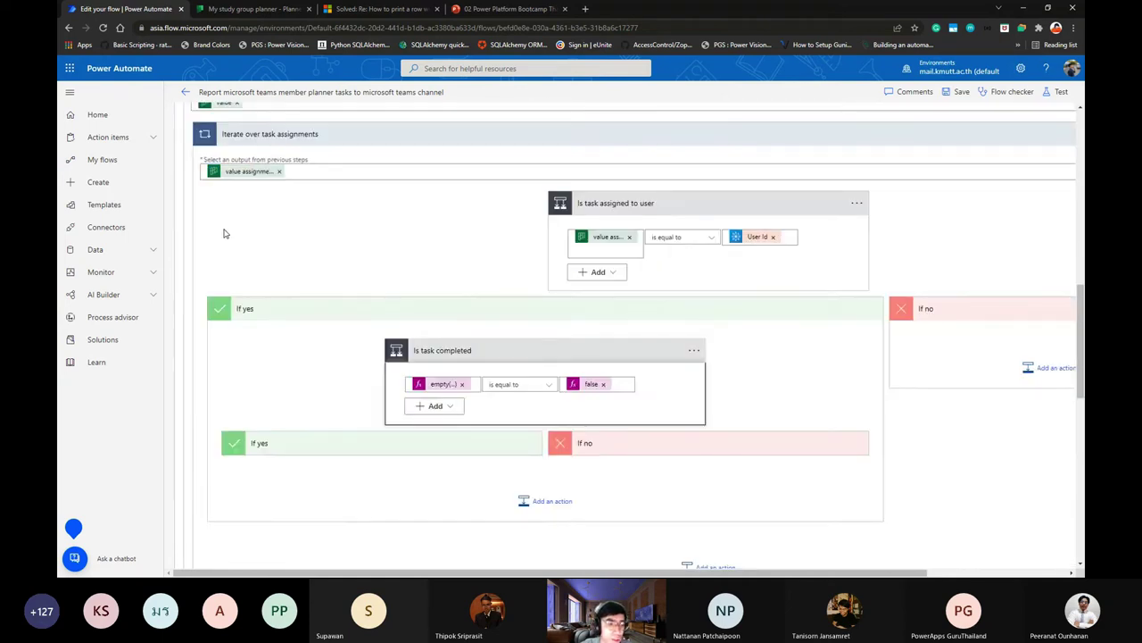
{"action": "scroll", "coordinate": [669, 261], "scroll_direction": "up", "scroll_amount": 1}
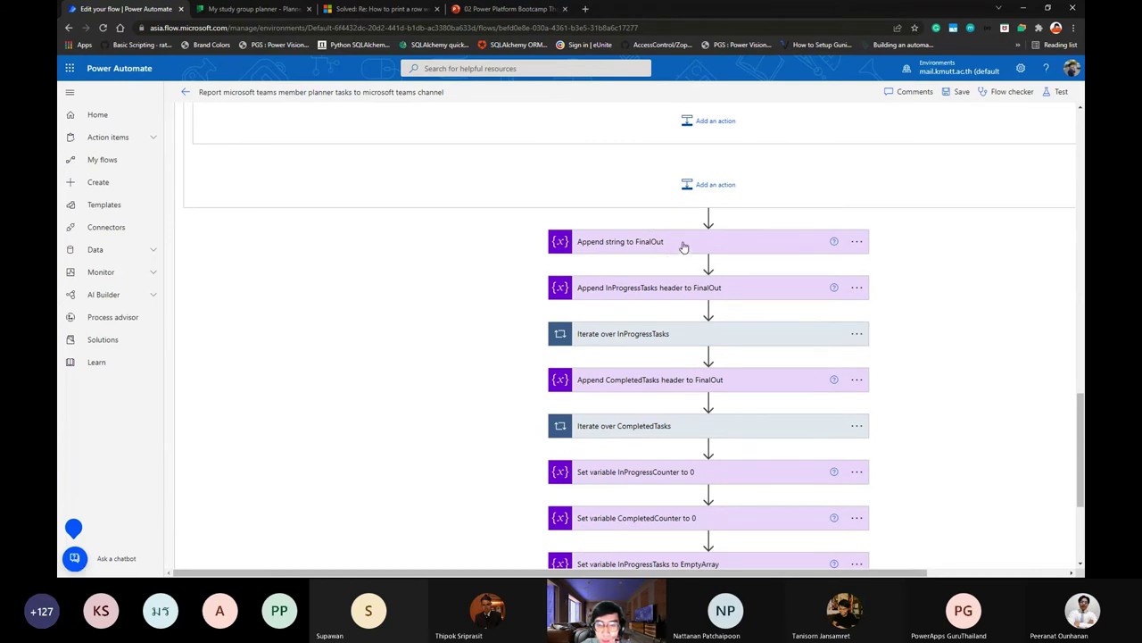
{"action": "left_click", "coordinate": [676, 248]}
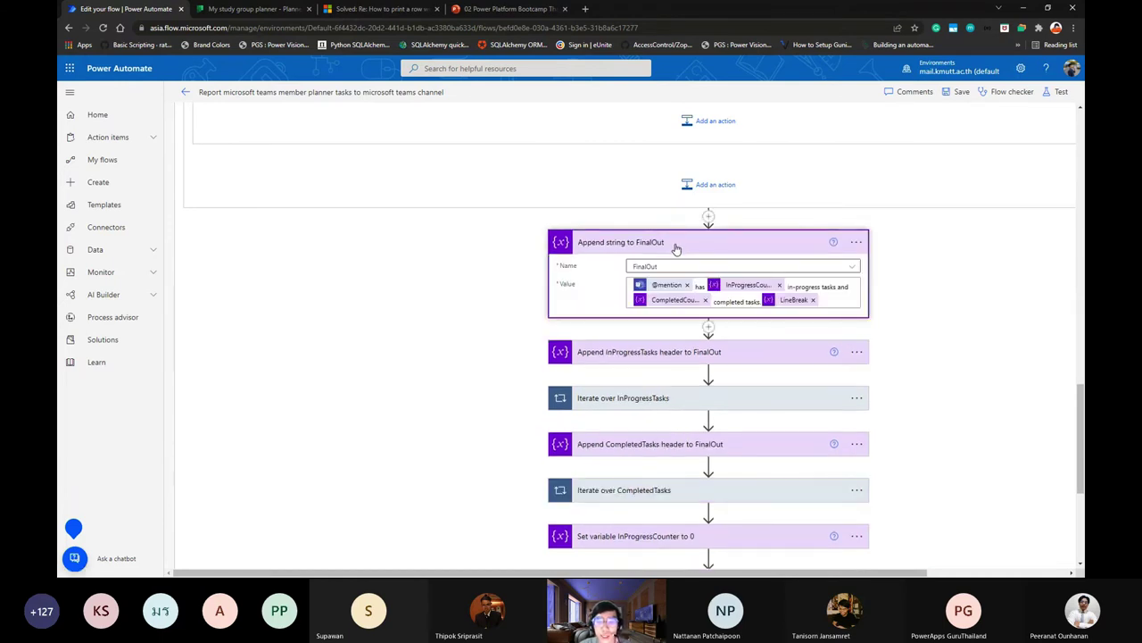
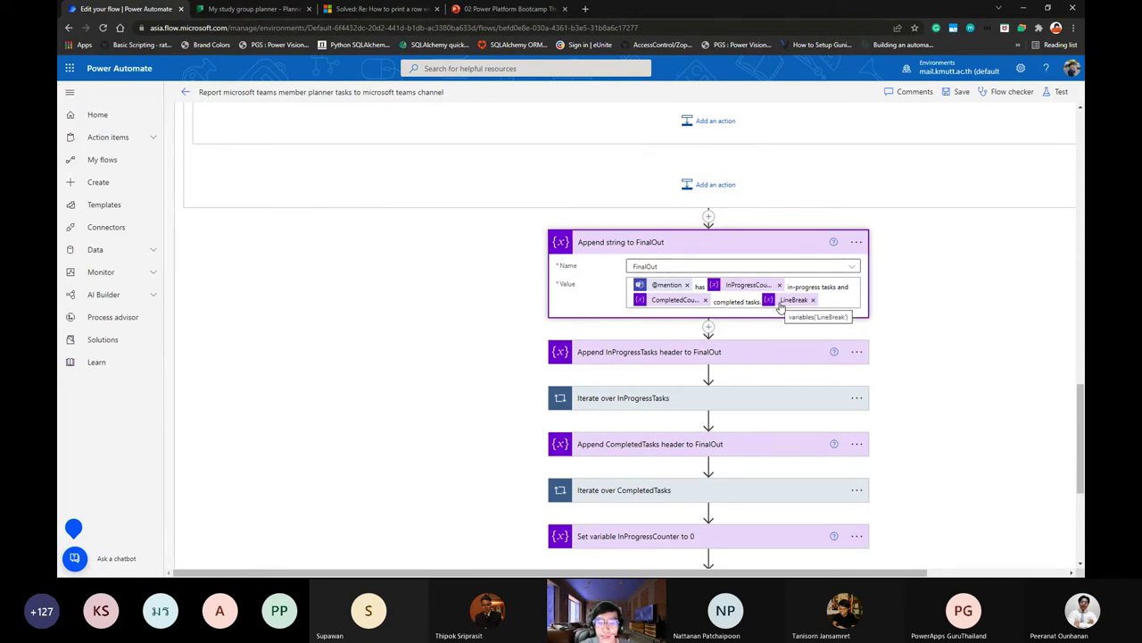
{"action": "scroll", "coordinate": [745, 359], "scroll_direction": "down", "scroll_amount": 1}
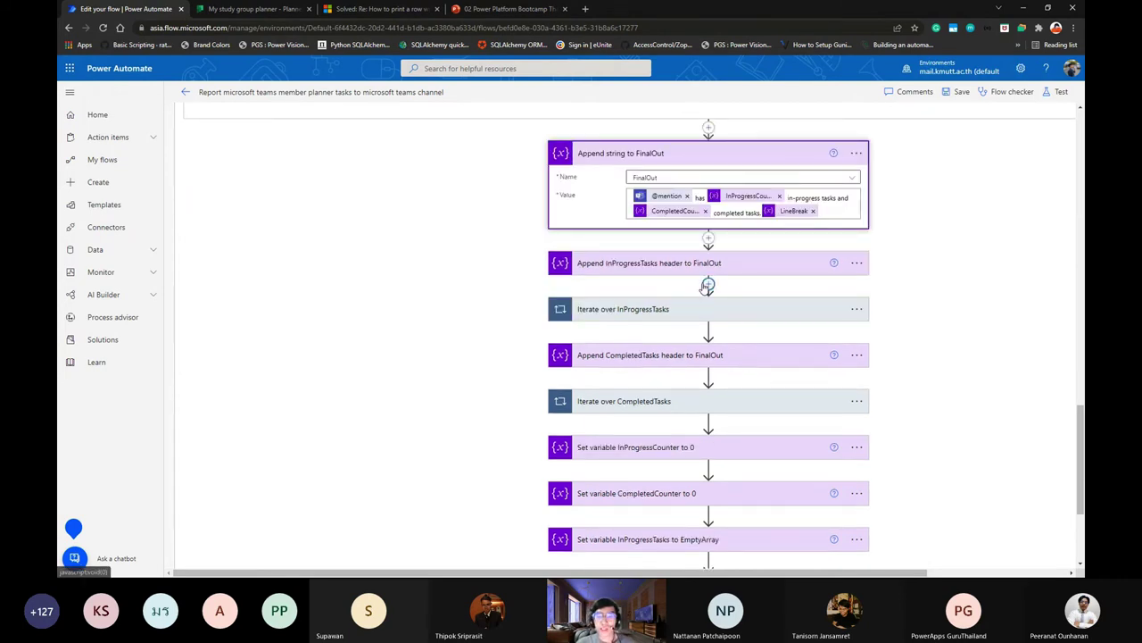
{"action": "scroll", "coordinate": [696, 277], "scroll_direction": "down", "scroll_amount": 1}
{"action": "left_click", "coordinate": [660, 184]}
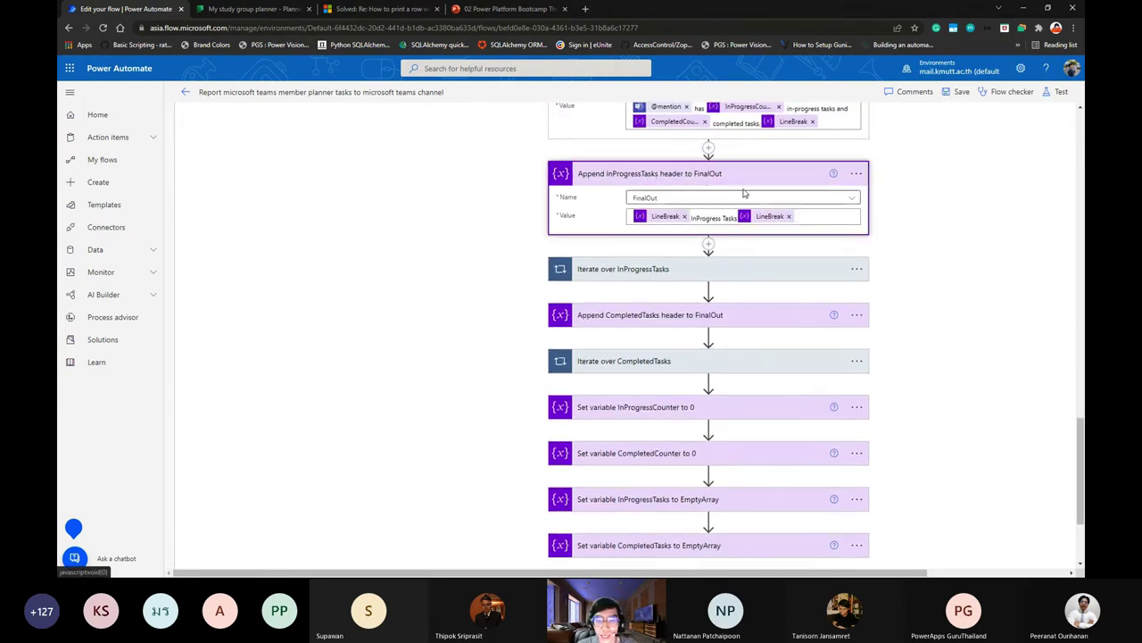
Recheck the fields of the action appending the InProgressTasks header to FinalOut and dismiss the mail notification.
{"action": "left_click", "coordinate": [745, 186]}
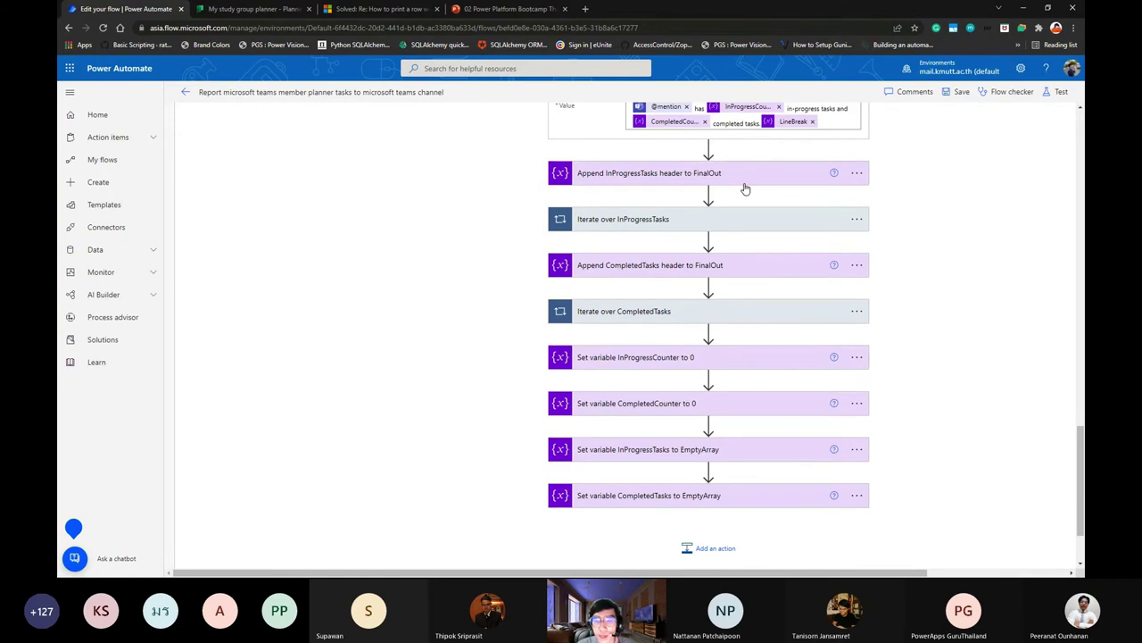
{"action": "left_click", "coordinate": [745, 186]}
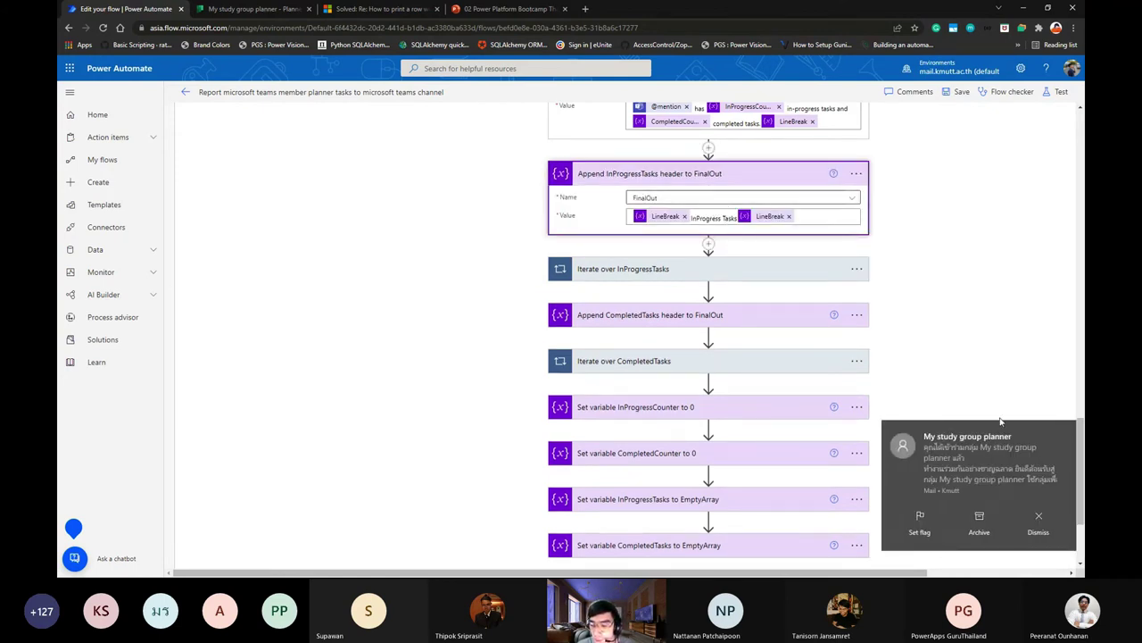
{"action": "left_click", "coordinate": [1039, 522]}
Examine the loop over InProgressTasks, including its input array and the value its inner action appends to FinalOut.
{"action": "scroll", "coordinate": [701, 293], "scroll_direction": "down", "scroll_amount": 1}
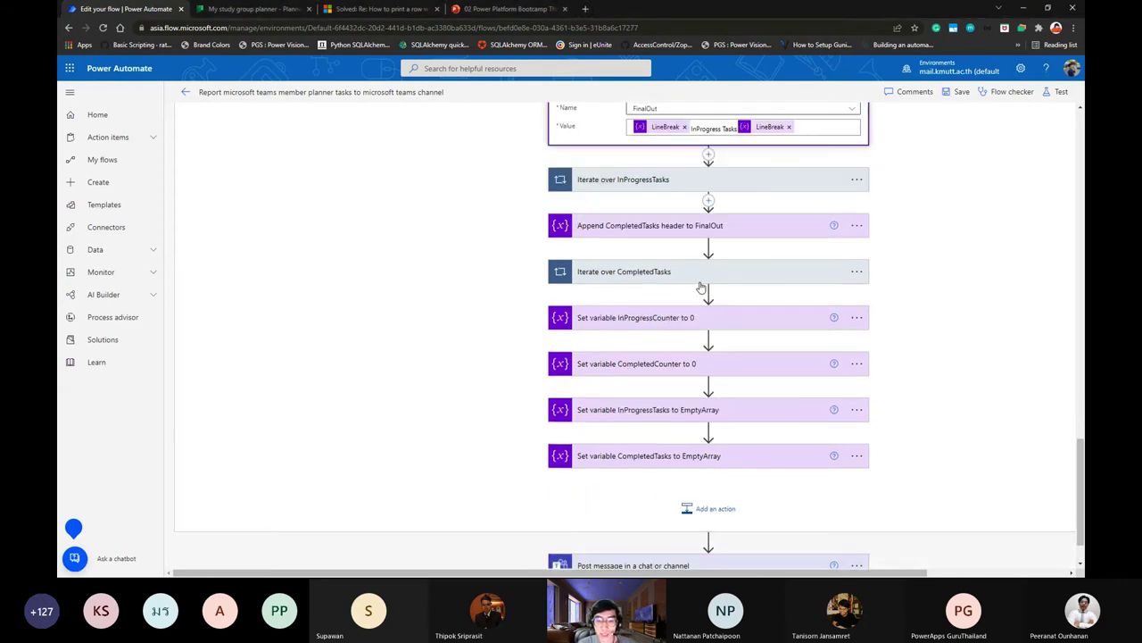
{"action": "scroll", "coordinate": [687, 281], "scroll_direction": "up", "scroll_amount": 1}
{"action": "left_click", "coordinate": [676, 271]}
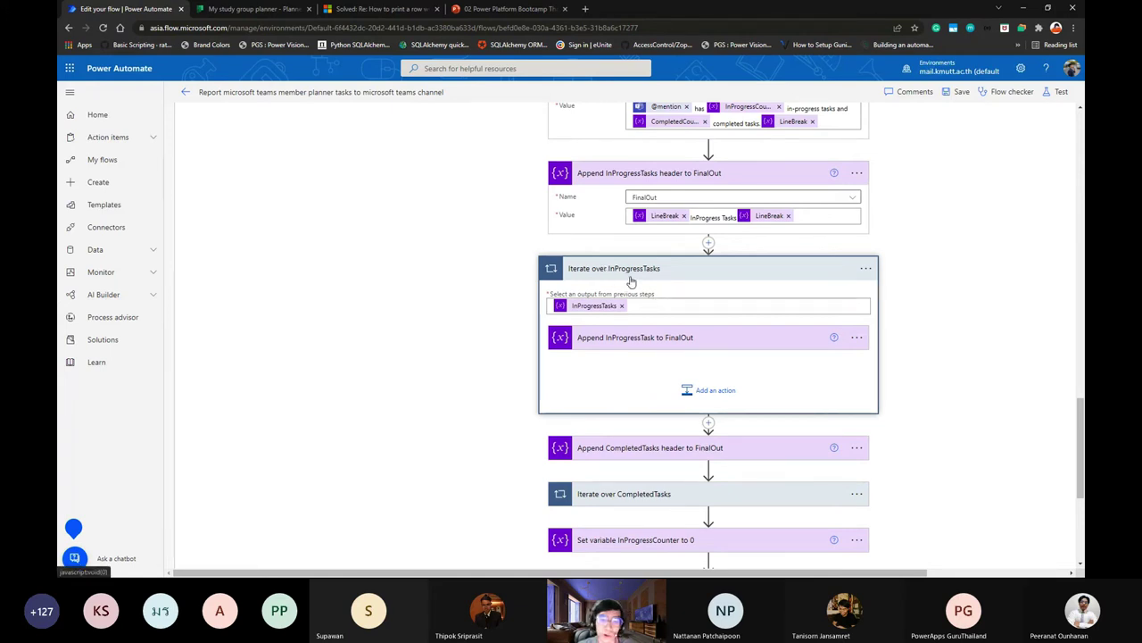
{"action": "left_click", "coordinate": [606, 307]}
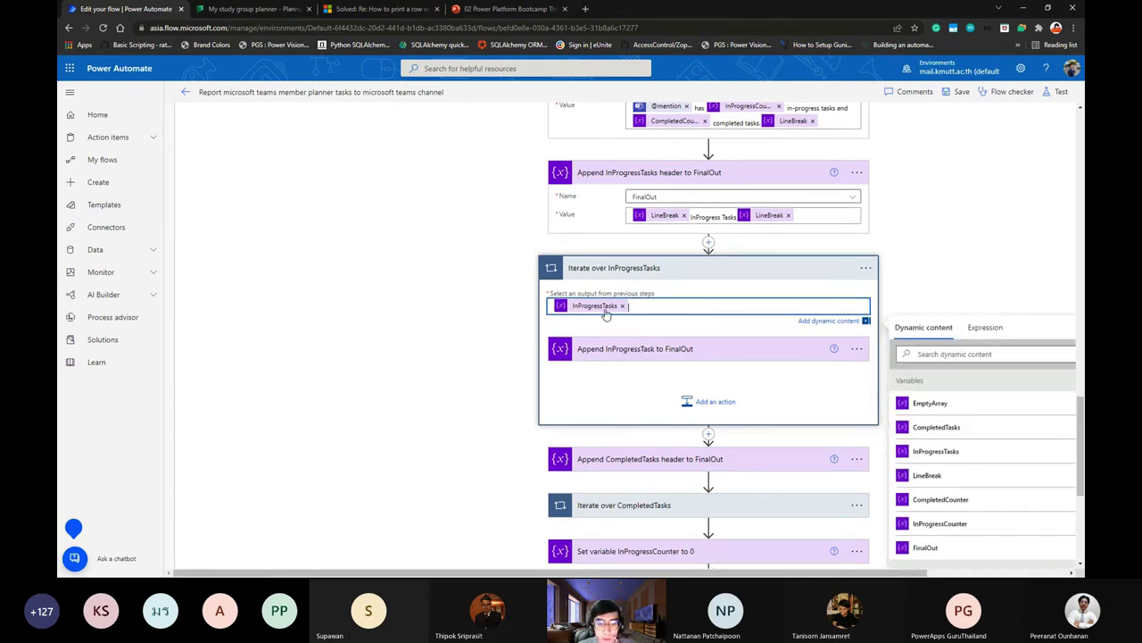
{"action": "scroll", "coordinate": [629, 321], "scroll_direction": "down", "scroll_amount": 1}
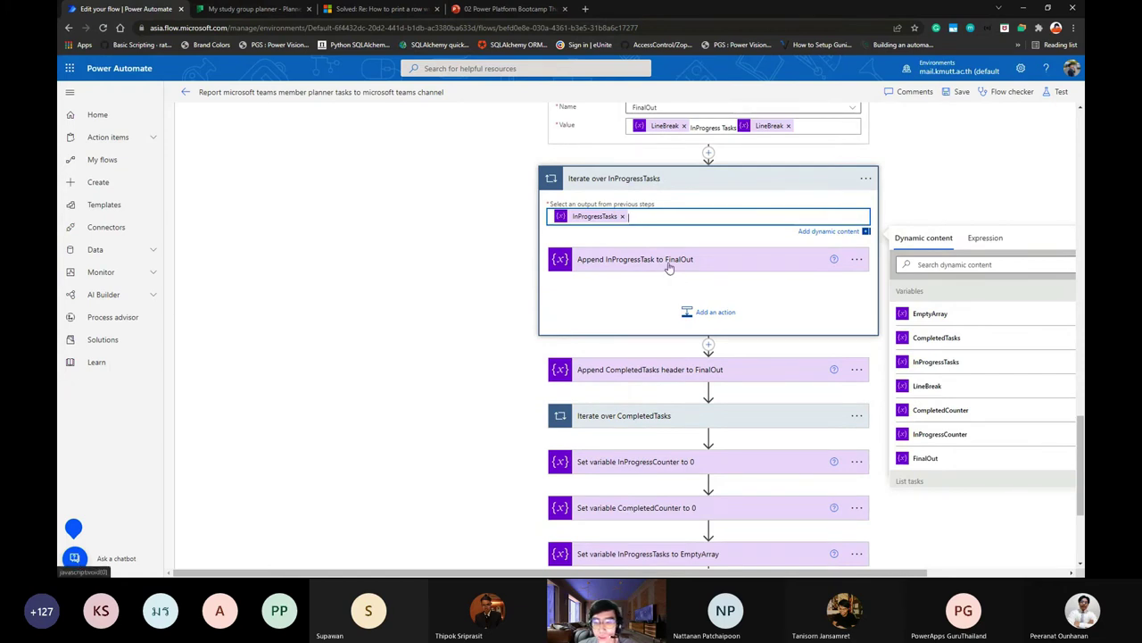
{"action": "left_click", "coordinate": [670, 260]}
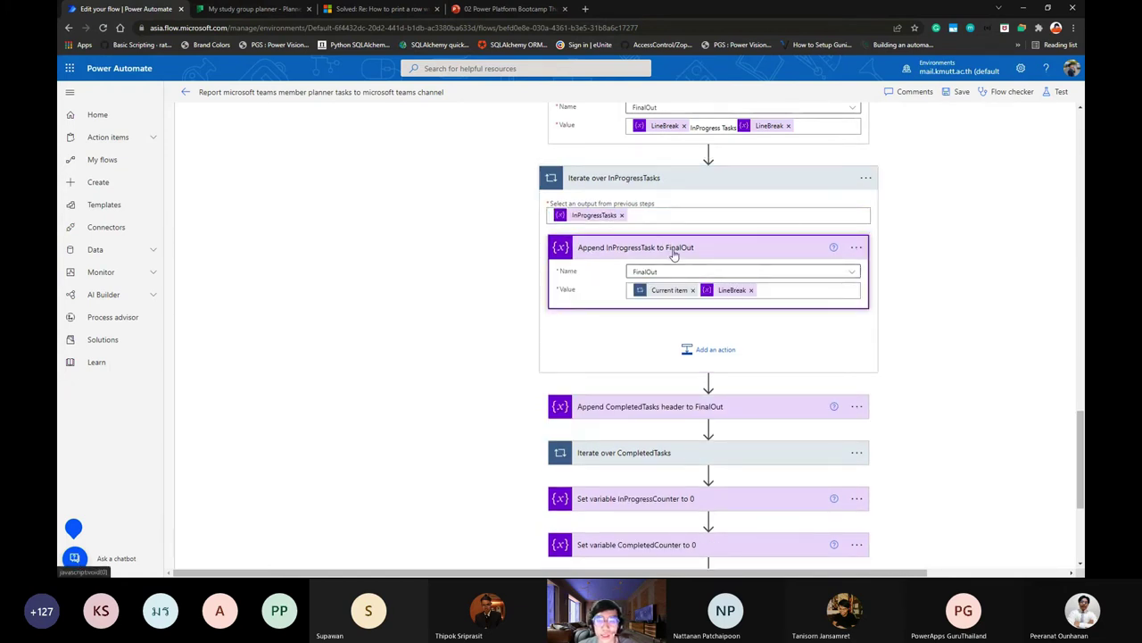
{"action": "scroll", "coordinate": [705, 266], "scroll_direction": "up", "scroll_amount": 1}
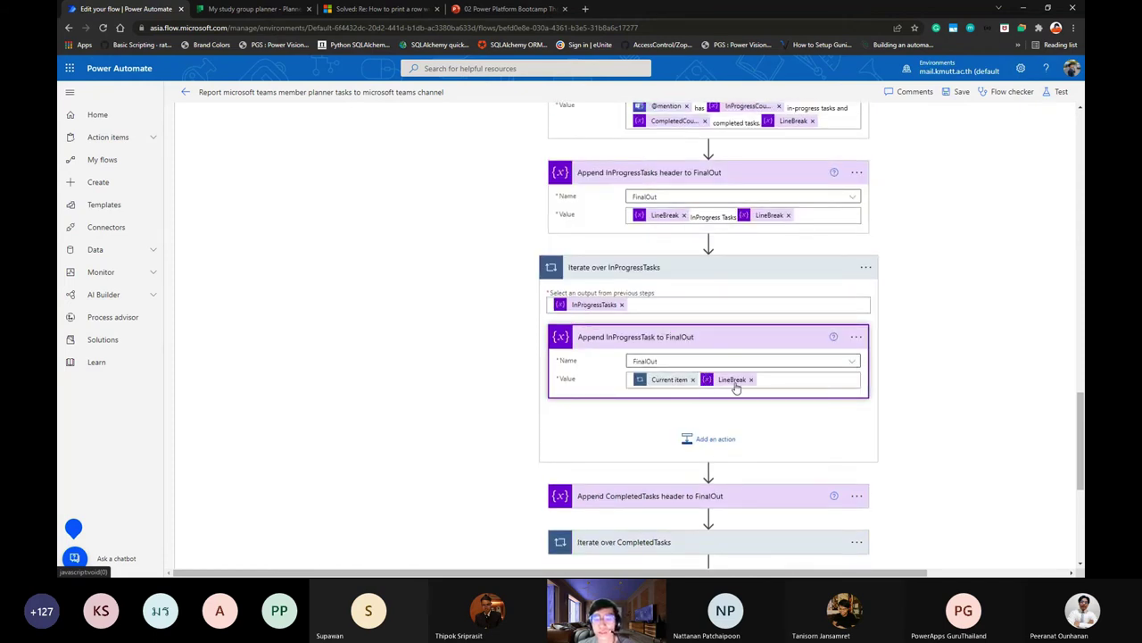
{"action": "scroll", "coordinate": [738, 384], "scroll_direction": "down", "scroll_amount": 2}
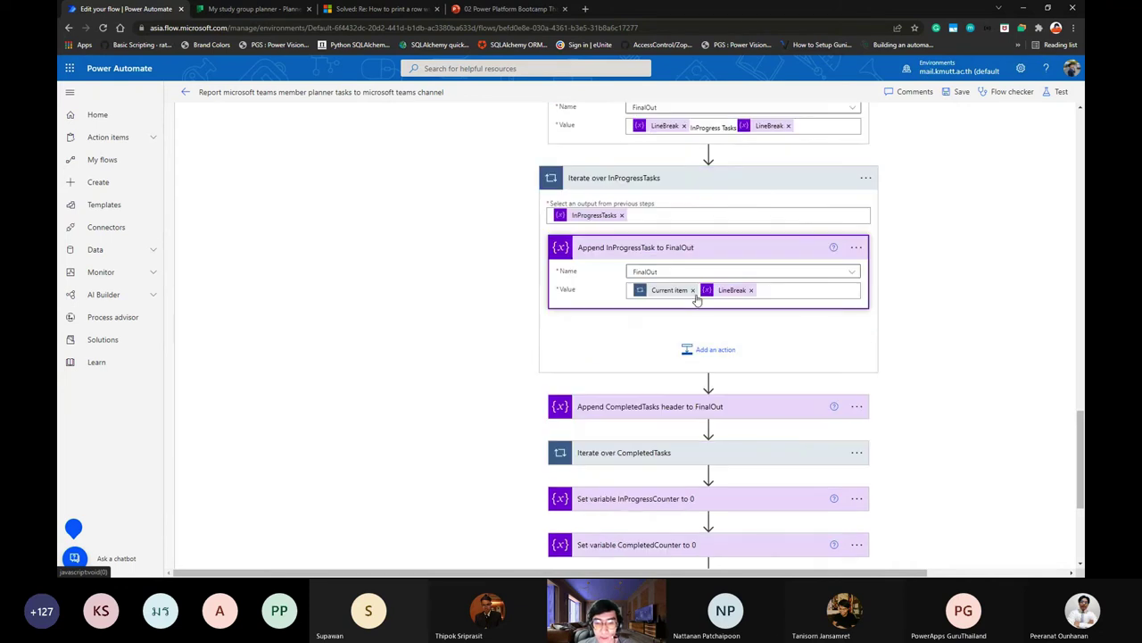
{"action": "scroll", "coordinate": [696, 250], "scroll_direction": "up", "scroll_amount": 1}
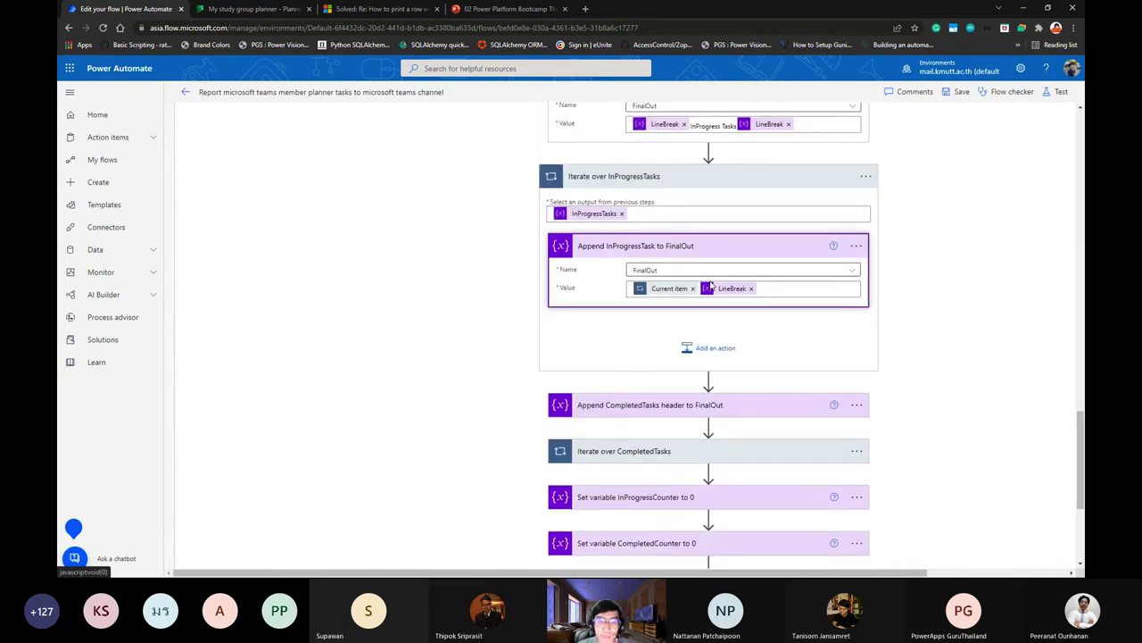
{"action": "scroll", "coordinate": [687, 259], "scroll_direction": "down", "scroll_amount": 1}
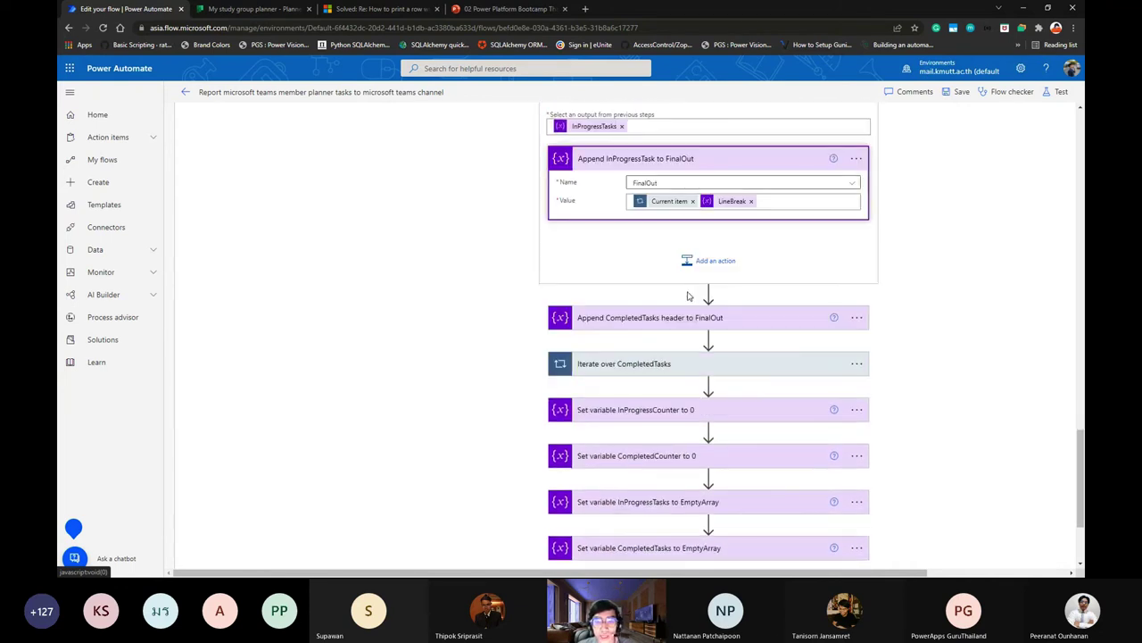
Examine the action that appends the CompletedTasks header to FinalOut, including its heading text and line breaks.
{"action": "left_click", "coordinate": [701, 321]}
{"action": "scroll", "coordinate": [700, 295], "scroll_direction": "down", "scroll_amount": 1}
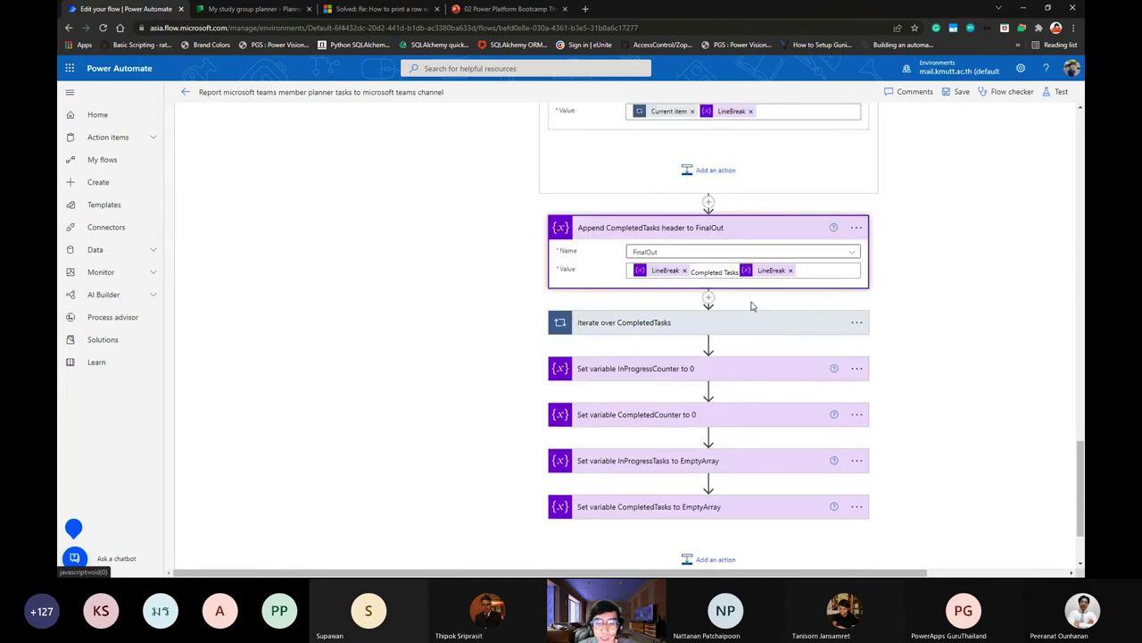
{"action": "scroll", "coordinate": [683, 285], "scroll_direction": "up", "scroll_amount": 1}
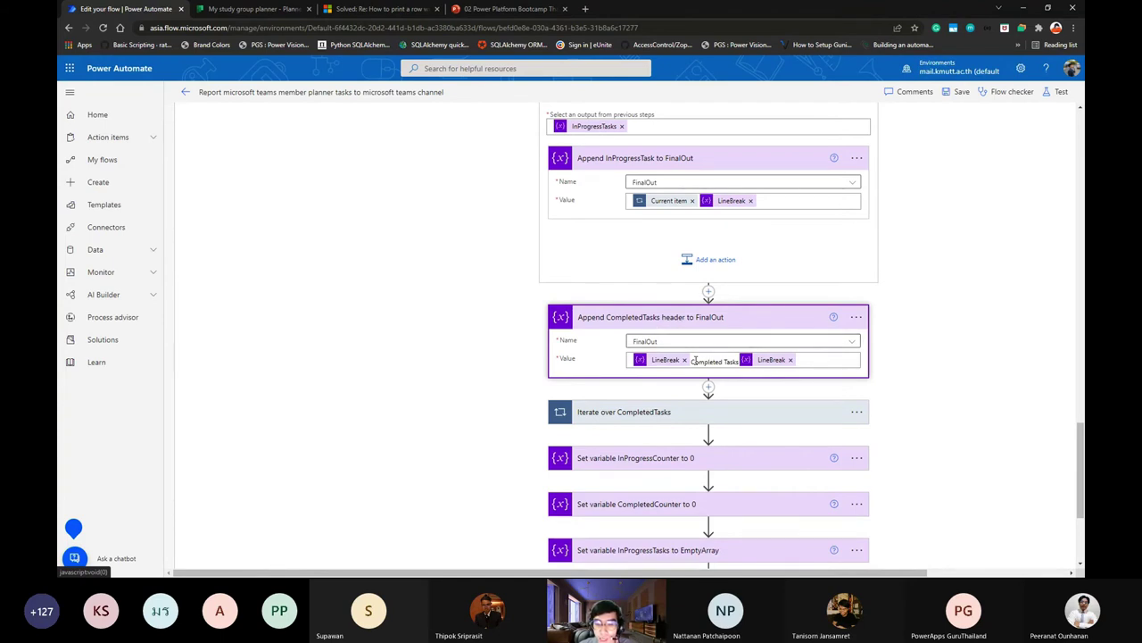
{"action": "left_click", "coordinate": [694, 360]}
{"action": "left_click_drag", "start_coordinate": [741, 361], "coordinate": [693, 360]}
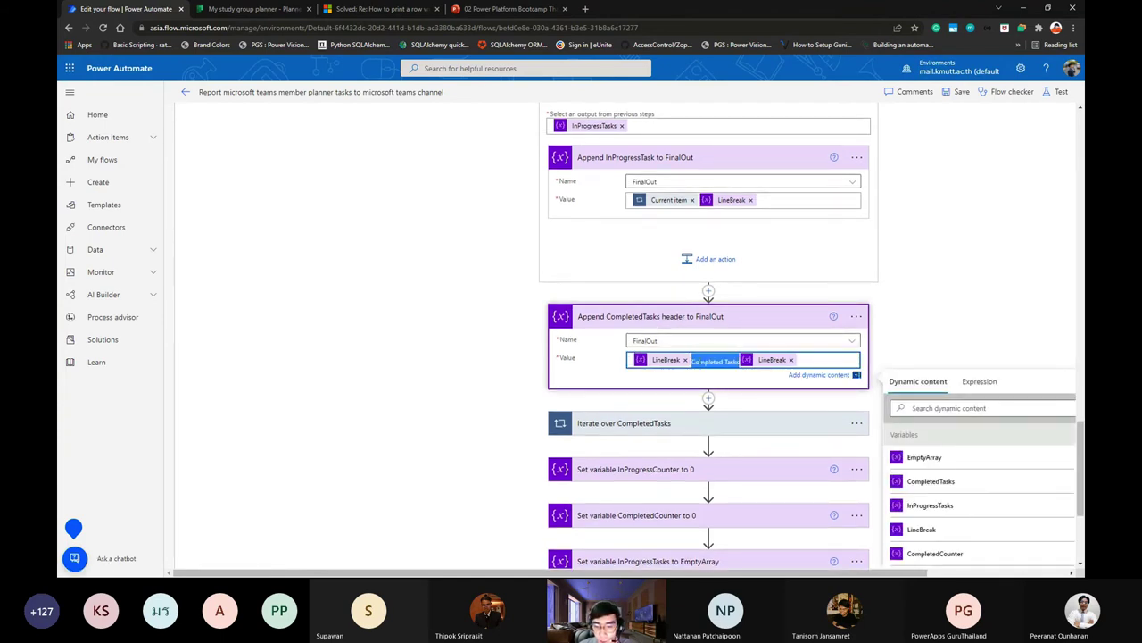
{"action": "left_click", "coordinate": [705, 361]}
Examine the loop over CompletedTasks, including its input array and the value its inner action appends to FinalOut.
{"action": "scroll", "coordinate": [697, 357], "scroll_direction": "down", "scroll_amount": 2}
{"action": "left_click", "coordinate": [683, 332]}
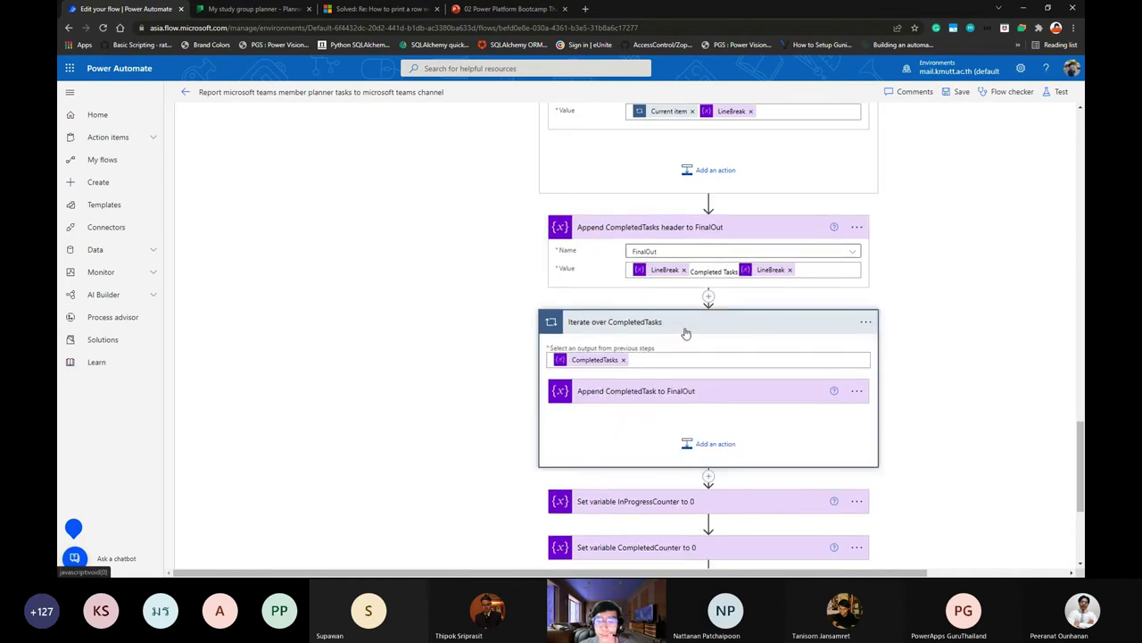
{"action": "scroll", "coordinate": [685, 333], "scroll_direction": "down", "scroll_amount": 1}
{"action": "left_click", "coordinate": [642, 301]}
{"action": "scroll", "coordinate": [678, 304], "scroll_direction": "up", "scroll_amount": 2}
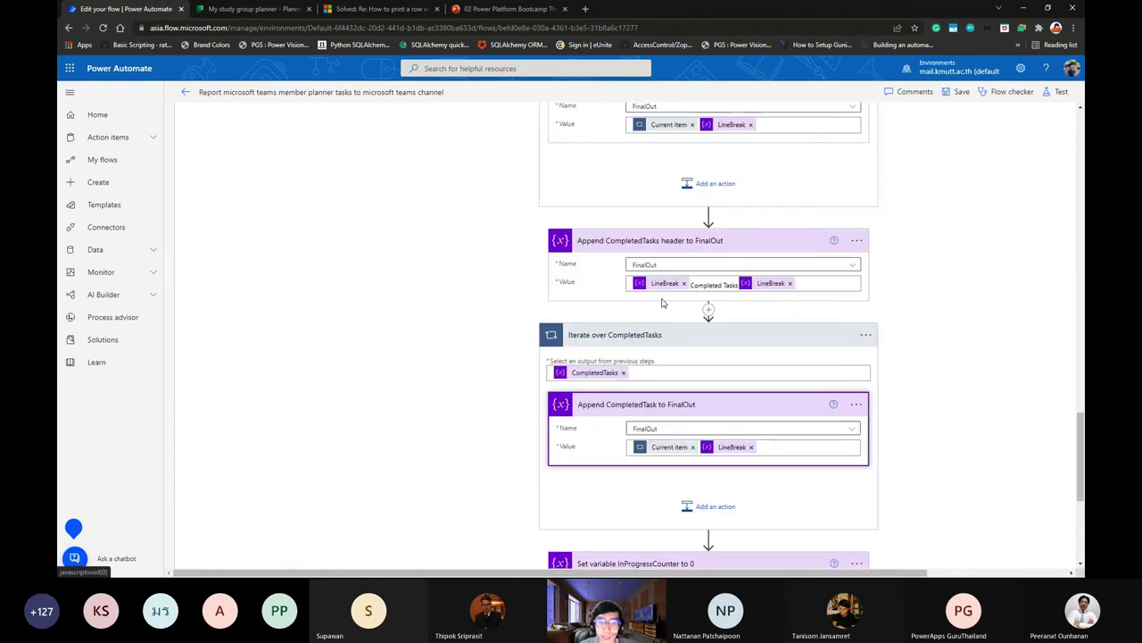
{"action": "scroll", "coordinate": [677, 295], "scroll_direction": "down", "scroll_amount": 1}
{"action": "scroll", "coordinate": [772, 347], "scroll_direction": "down", "scroll_amount": 2}
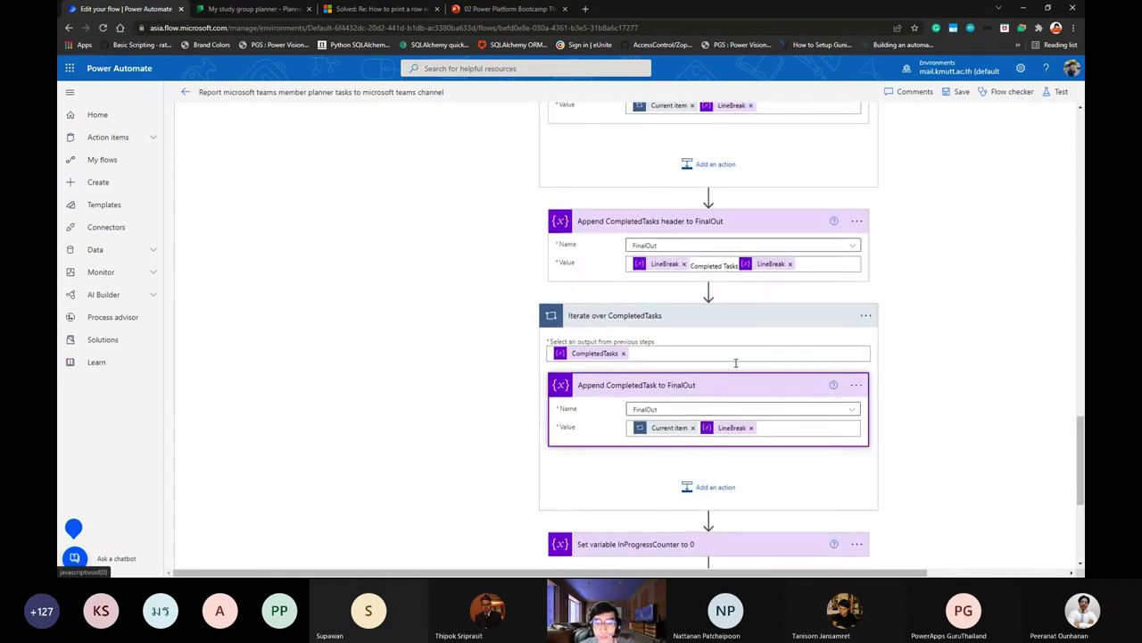
{"action": "scroll", "coordinate": [707, 294], "scroll_direction": "down", "scroll_amount": 1}
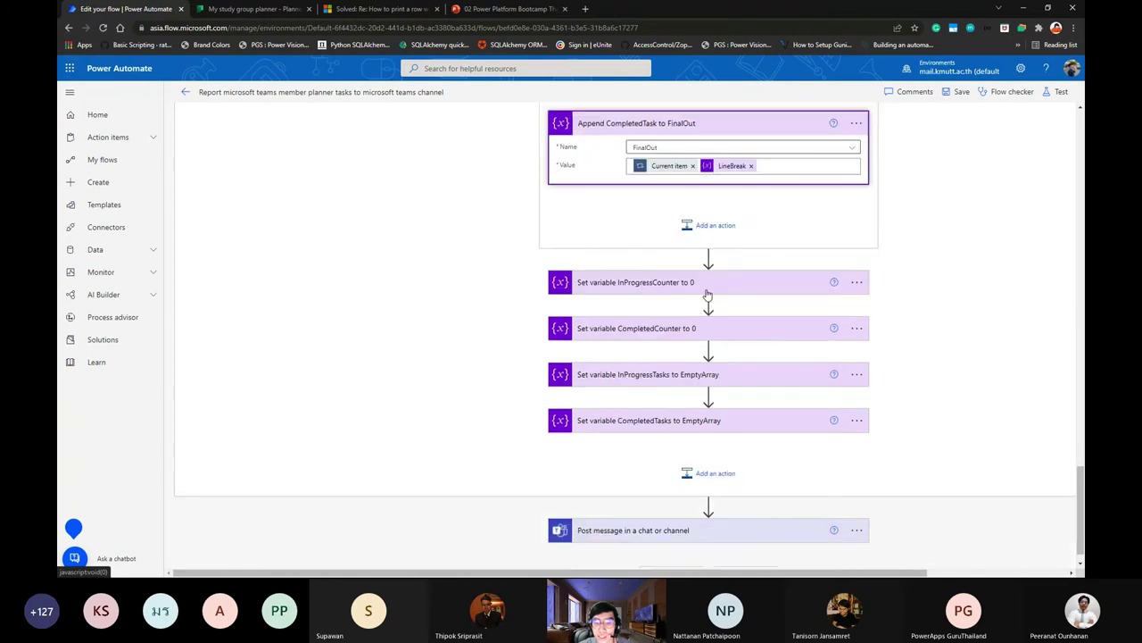
Compare the InProgressTasks and CompletedTasks loops and the append actions inside them.
{"action": "scroll", "coordinate": [746, 287], "scroll_direction": "up", "scroll_amount": 5}
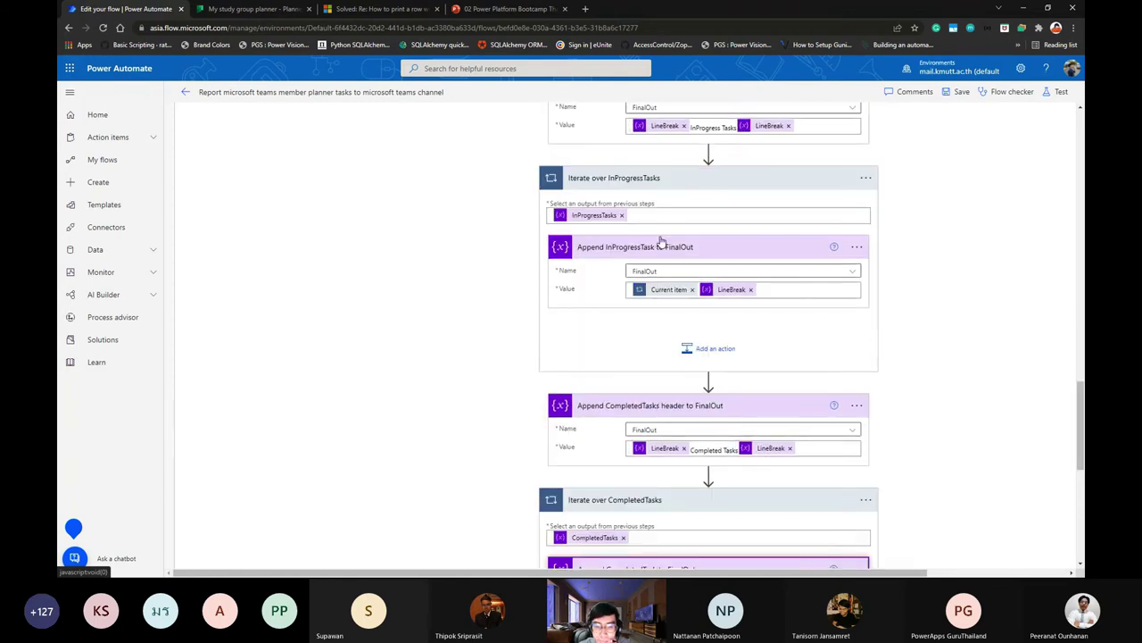
{"action": "scroll", "coordinate": [711, 298], "scroll_direction": "down", "scroll_amount": 3}
{"action": "scroll", "coordinate": [724, 300], "scroll_direction": "down", "scroll_amount": 1}
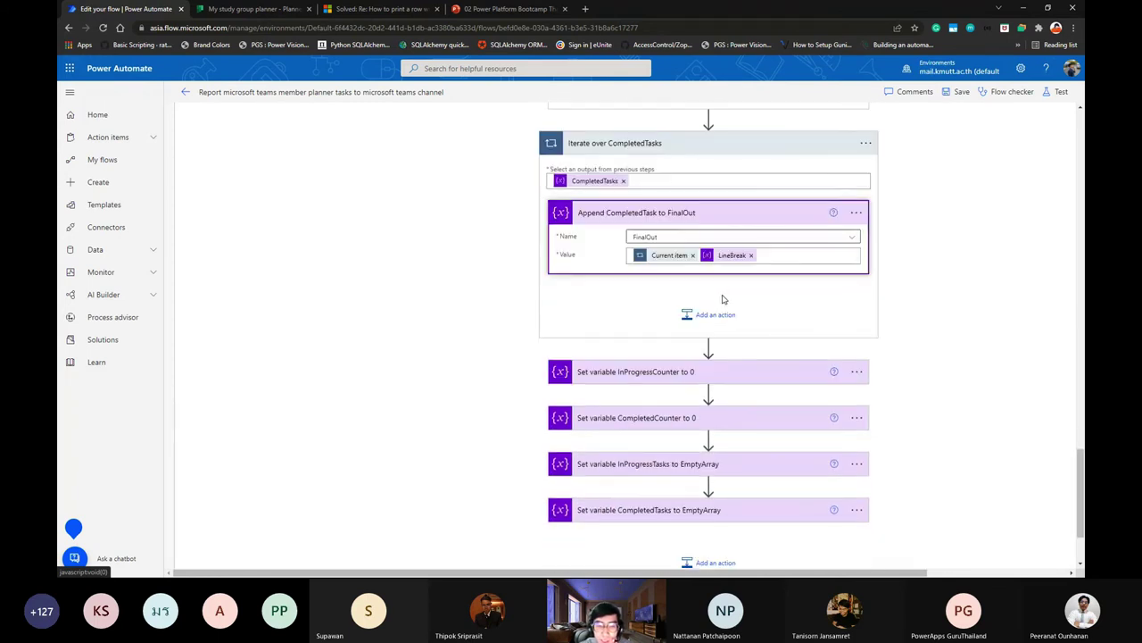
{"action": "scroll", "coordinate": [723, 300], "scroll_direction": "up", "scroll_amount": 4}
{"action": "scroll", "coordinate": [723, 300], "scroll_direction": "down", "scroll_amount": 3}
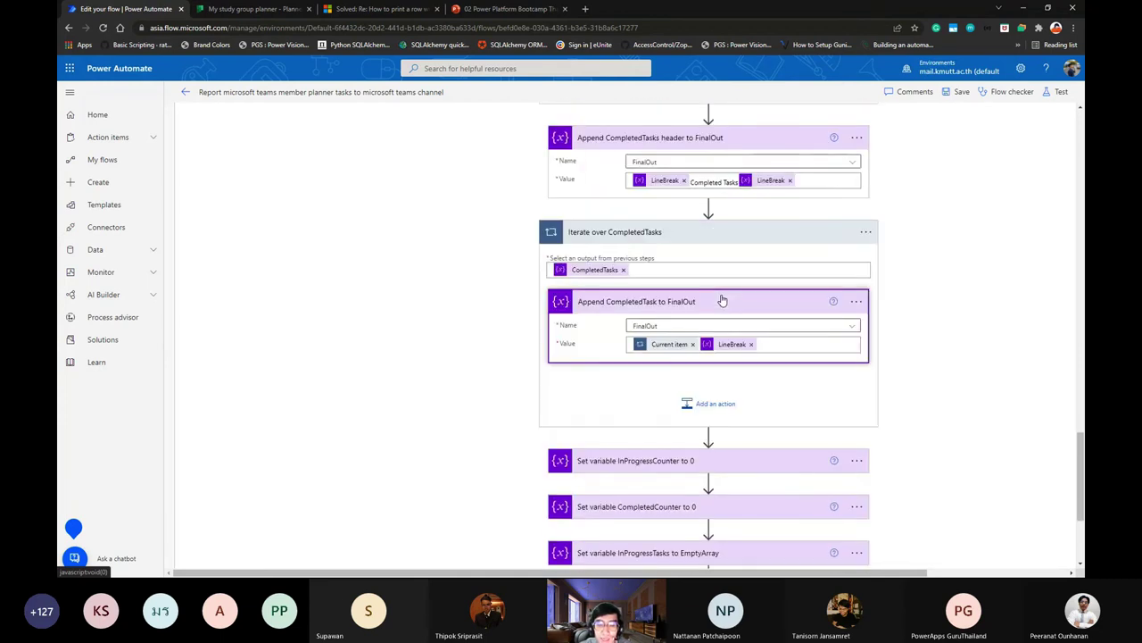
{"action": "scroll", "coordinate": [723, 300], "scroll_direction": "down", "scroll_amount": 1}
{"action": "scroll", "coordinate": [723, 300], "scroll_direction": "down", "scroll_amount": 1}
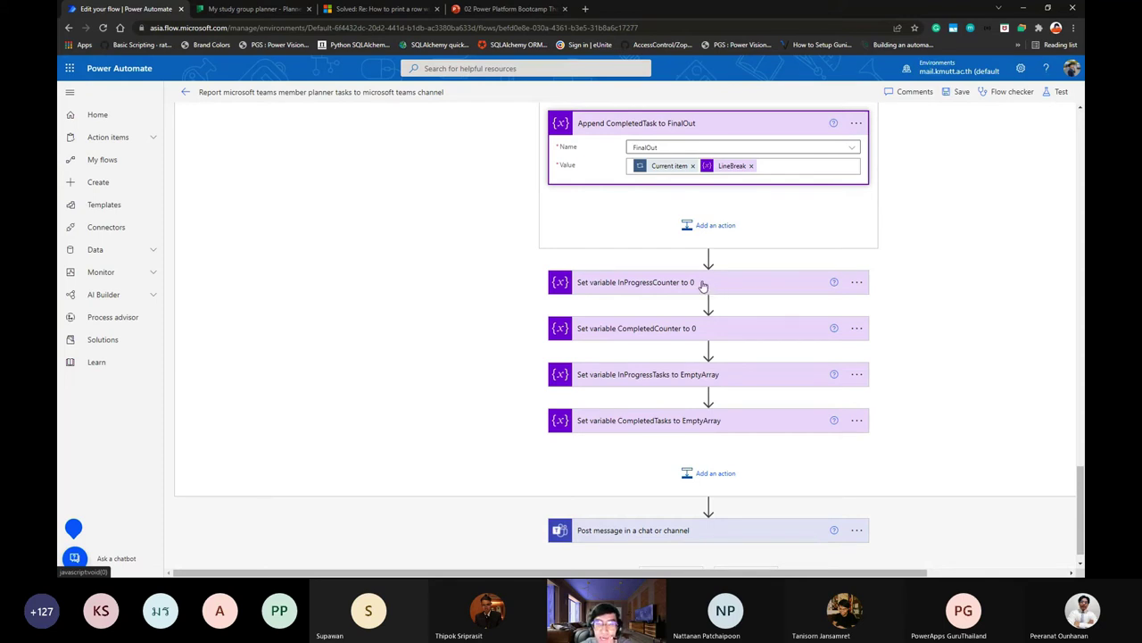
Check the actions after the loops that reset the InProgressCounter variable and set InProgressTasks to EmptyArray.
{"action": "scroll", "coordinate": [703, 285], "scroll_direction": "down", "scroll_amount": 1}
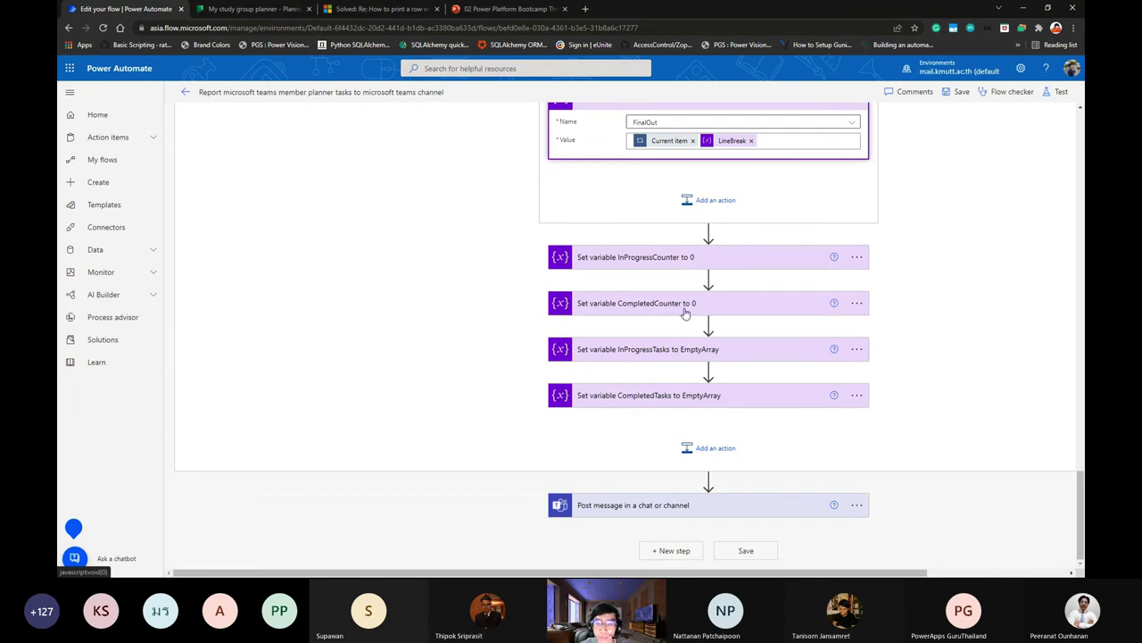
{"action": "left_click", "coordinate": [675, 258]}
{"action": "left_click", "coordinate": [687, 258]}
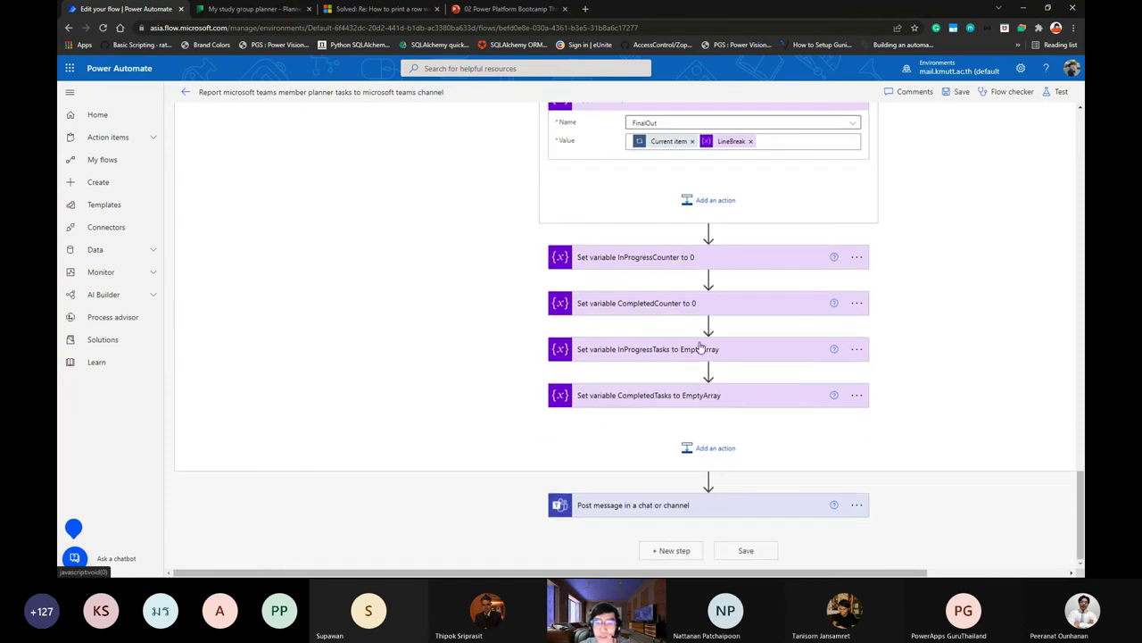
{"action": "left_click", "coordinate": [702, 350]}
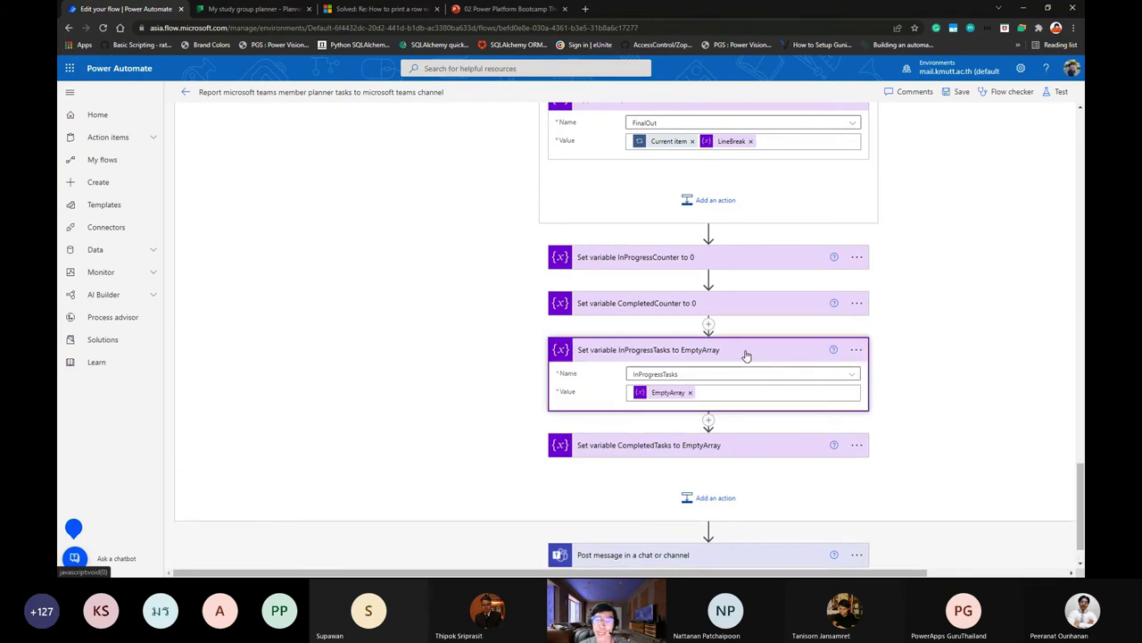
{"action": "left_click", "coordinate": [745, 353]}
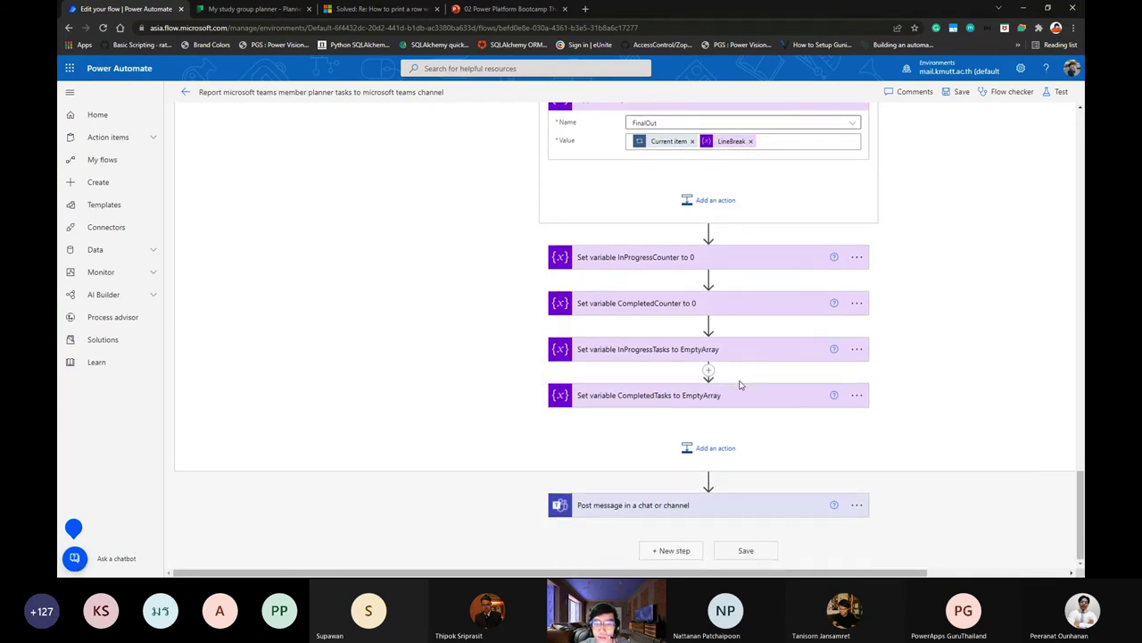
Review the sequence from the task summary append through both task loops down to the variable resets.
{"action": "scroll", "coordinate": [740, 381], "scroll_direction": "up", "scroll_amount": 2}
{"action": "scroll", "coordinate": [727, 357], "scroll_direction": "up", "scroll_amount": 4}
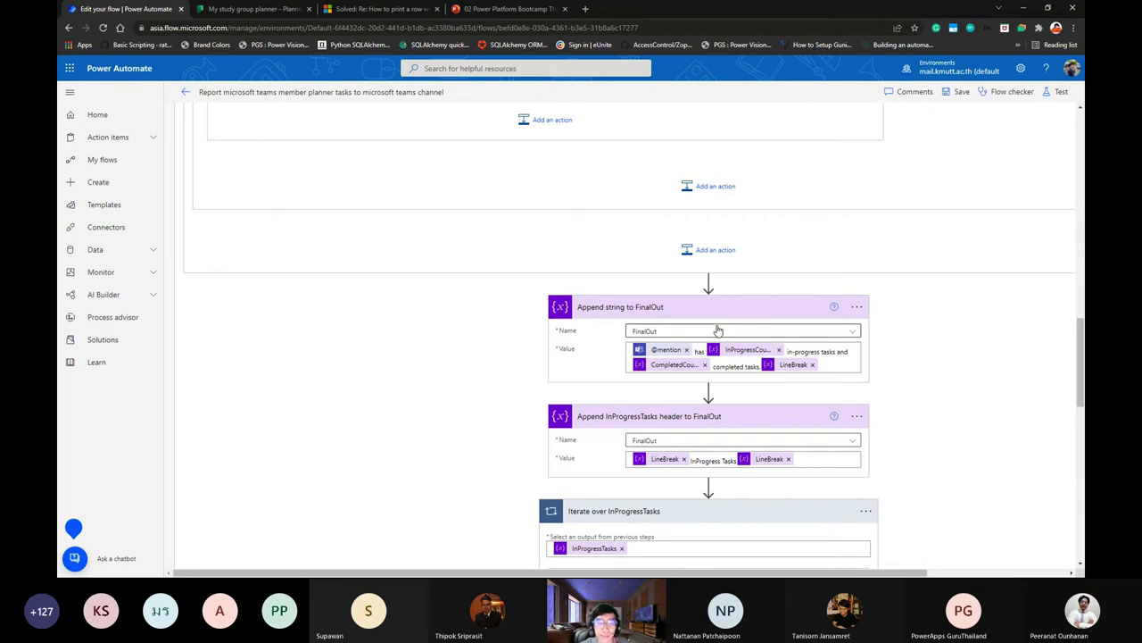
{"action": "scroll", "coordinate": [719, 331], "scroll_direction": "down", "scroll_amount": 1}
{"action": "scroll", "coordinate": [719, 330], "scroll_direction": "down", "scroll_amount": 4}
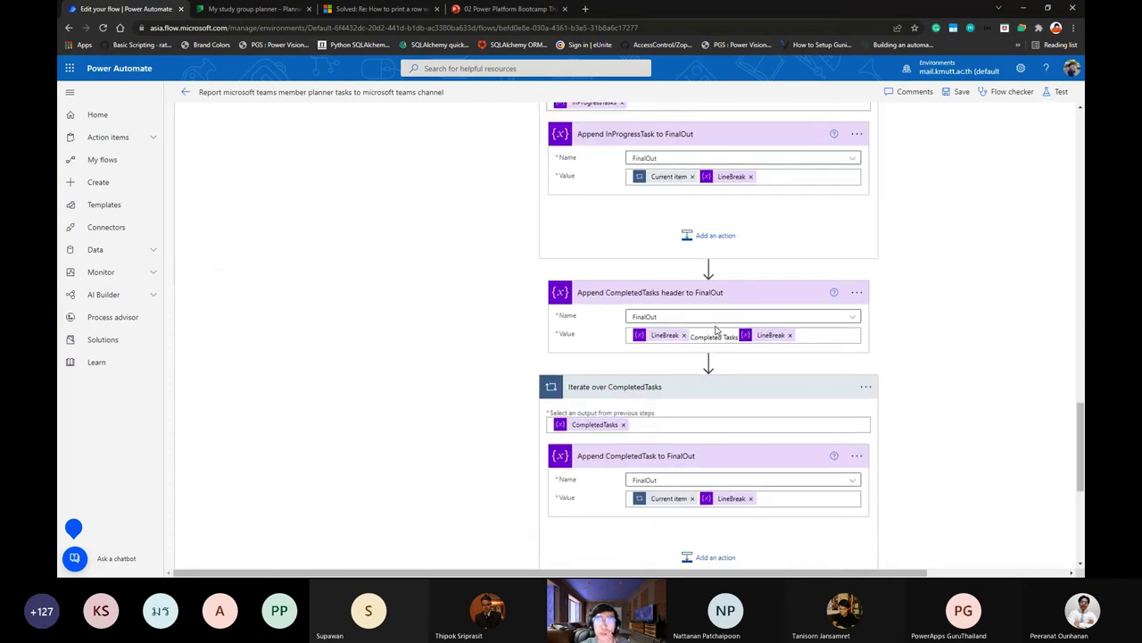
{"action": "scroll", "coordinate": [715, 330], "scroll_direction": "down", "scroll_amount": 4}
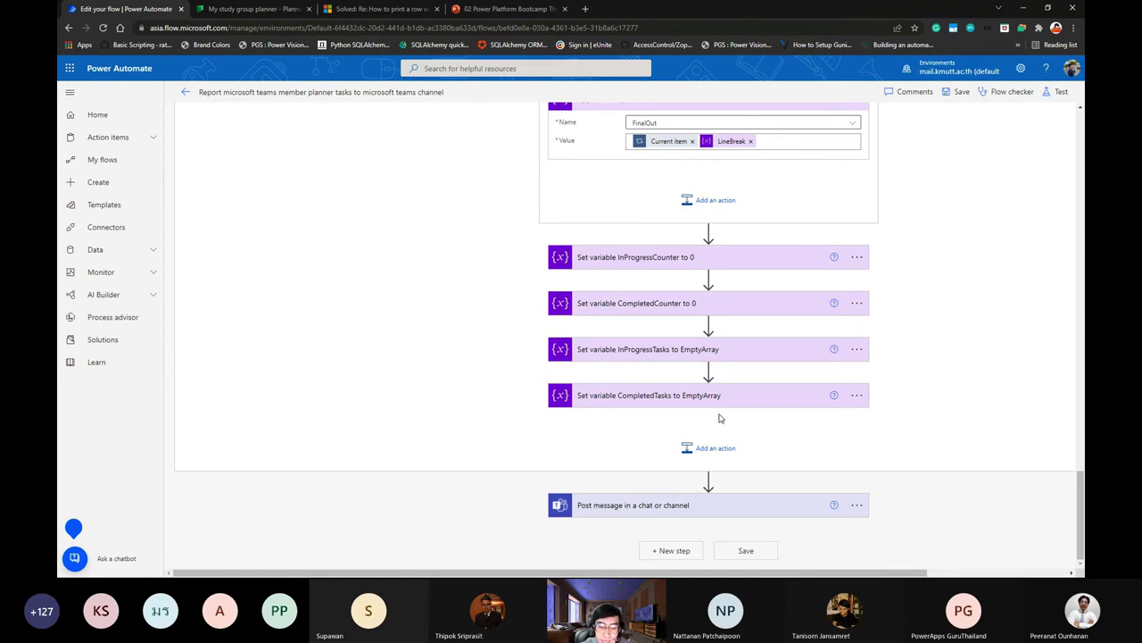
Clear the Team and Channel IDs in the final action that posts the FinalOut message to a channel.
{"action": "left_click", "coordinate": [684, 504]}
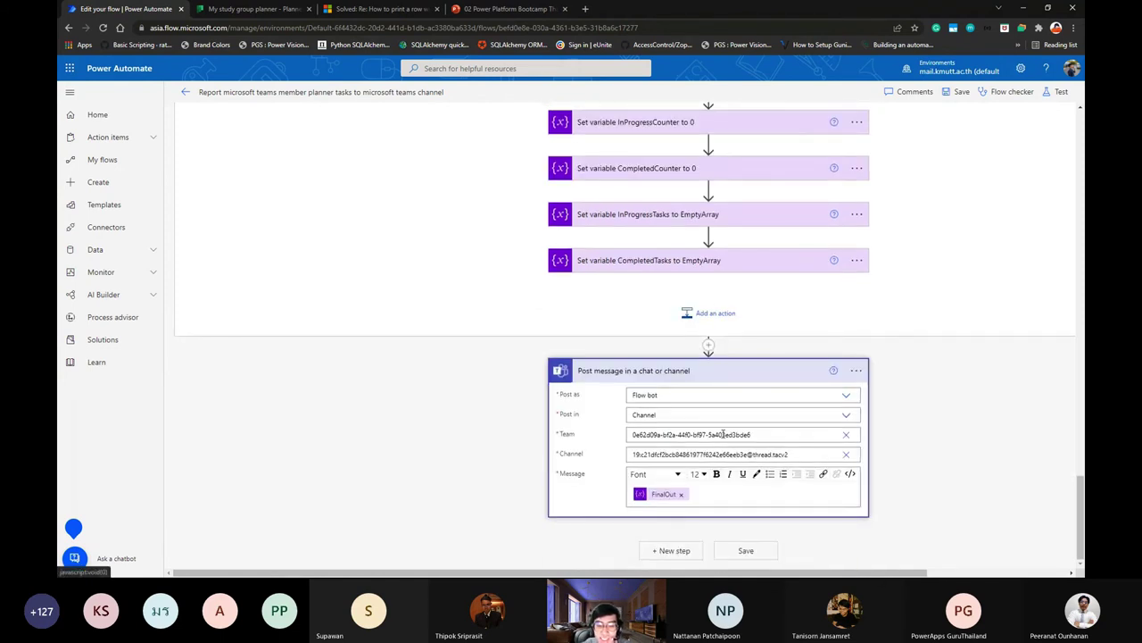
{"action": "left_click", "coordinate": [790, 436]}
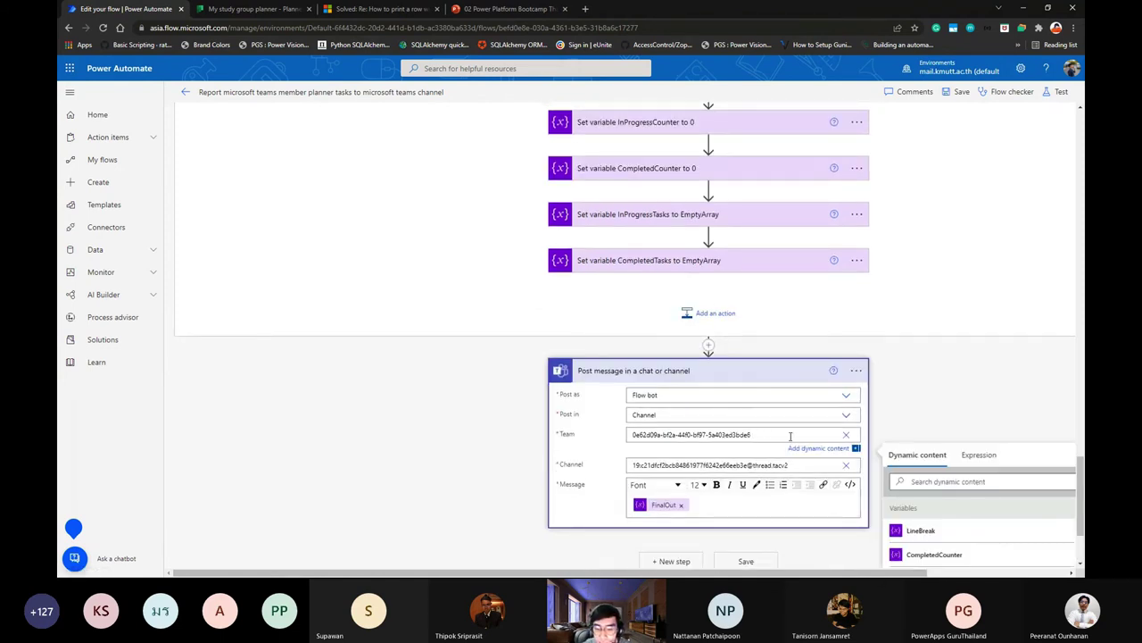
{"action": "left_click_drag", "start_coordinate": [789, 435], "coordinate": [629, 435]}
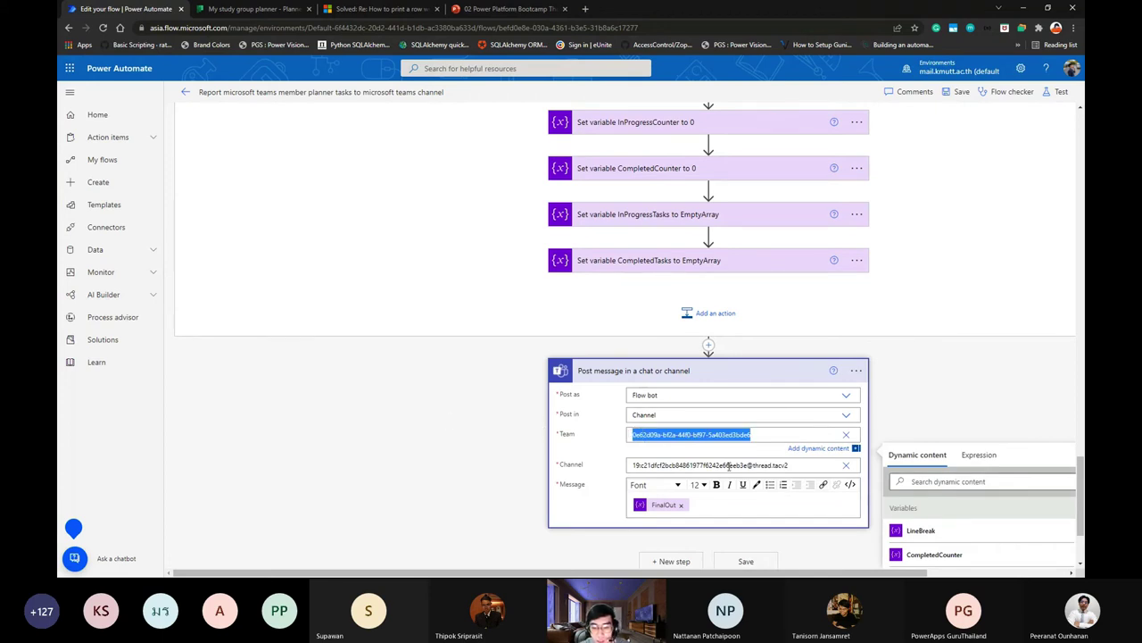
{"action": "key", "text": "BackSpace"}
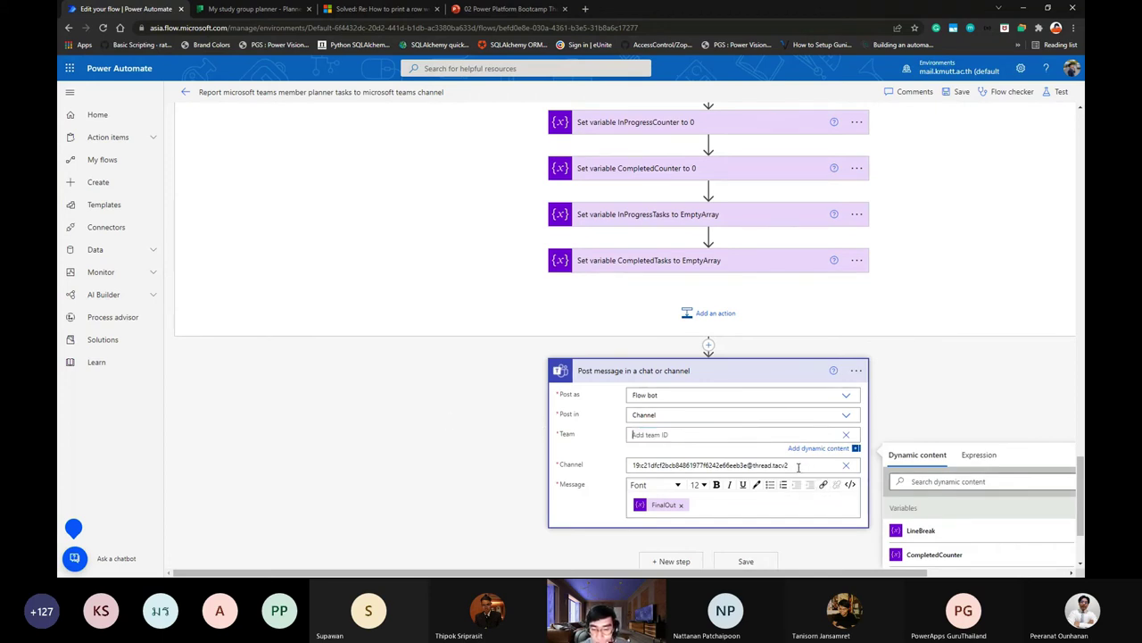
{"action": "left_click_drag", "start_coordinate": [791, 465], "coordinate": [536, 463]}
{"action": "key", "text": "BackSpace"}
{"action": "left_click", "coordinate": [506, 450]}
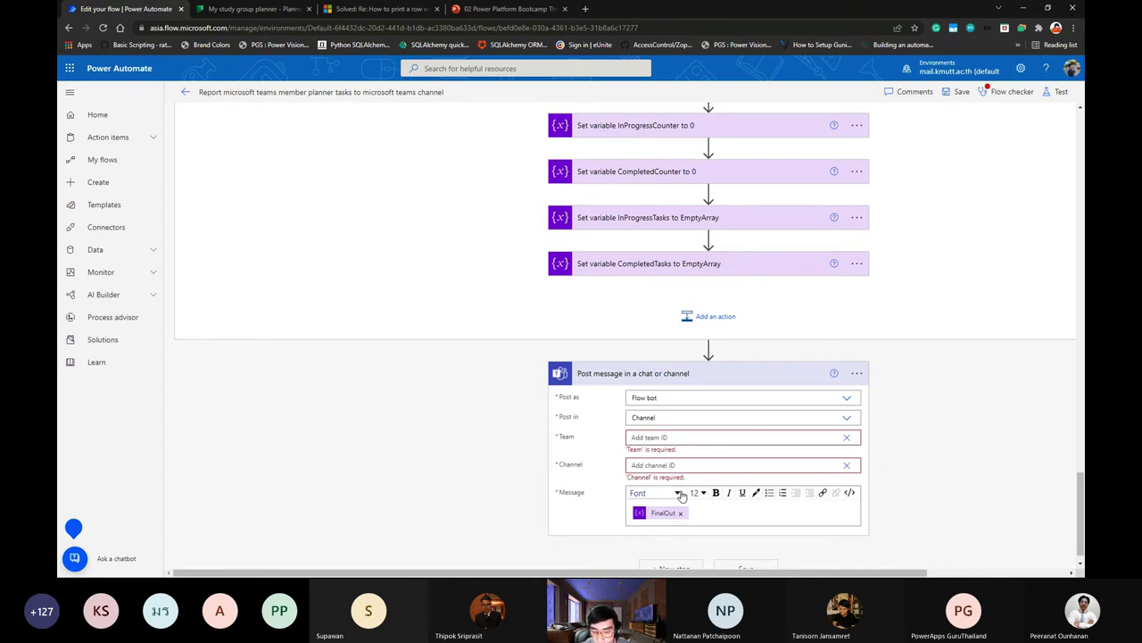
{"action": "left_click", "coordinate": [704, 438]}
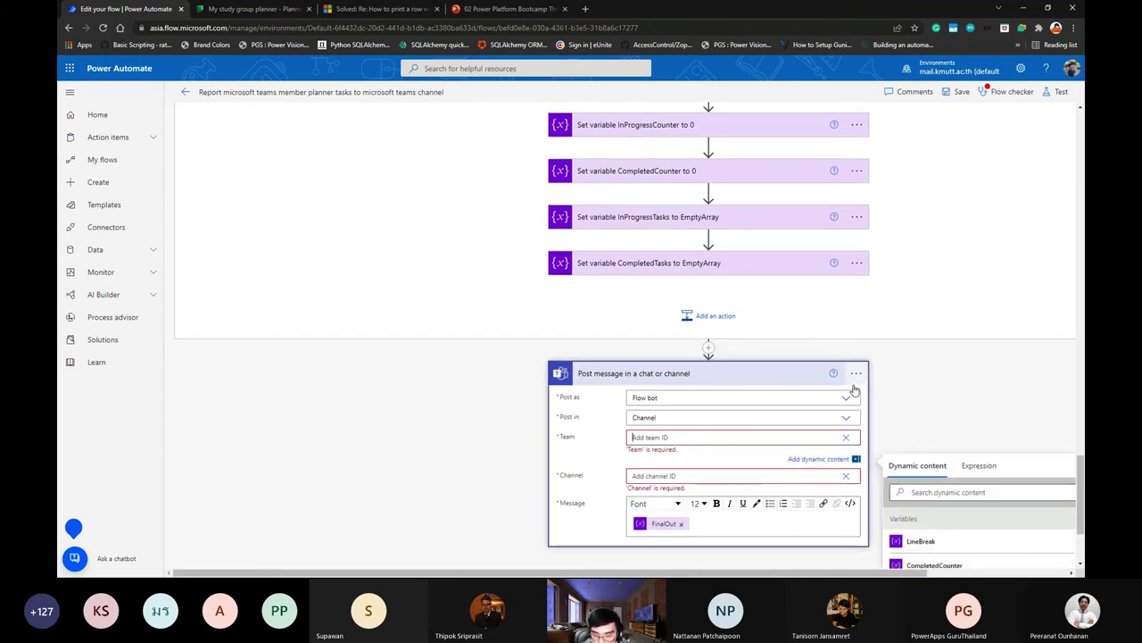
Switch the final Teams action's Post in option to Chat with Flow bot and back to Channel, posting as Flow bot.
{"action": "left_click", "coordinate": [670, 400]}
{"action": "left_click", "coordinate": [658, 426]}
{"action": "left_click", "coordinate": [655, 398]}
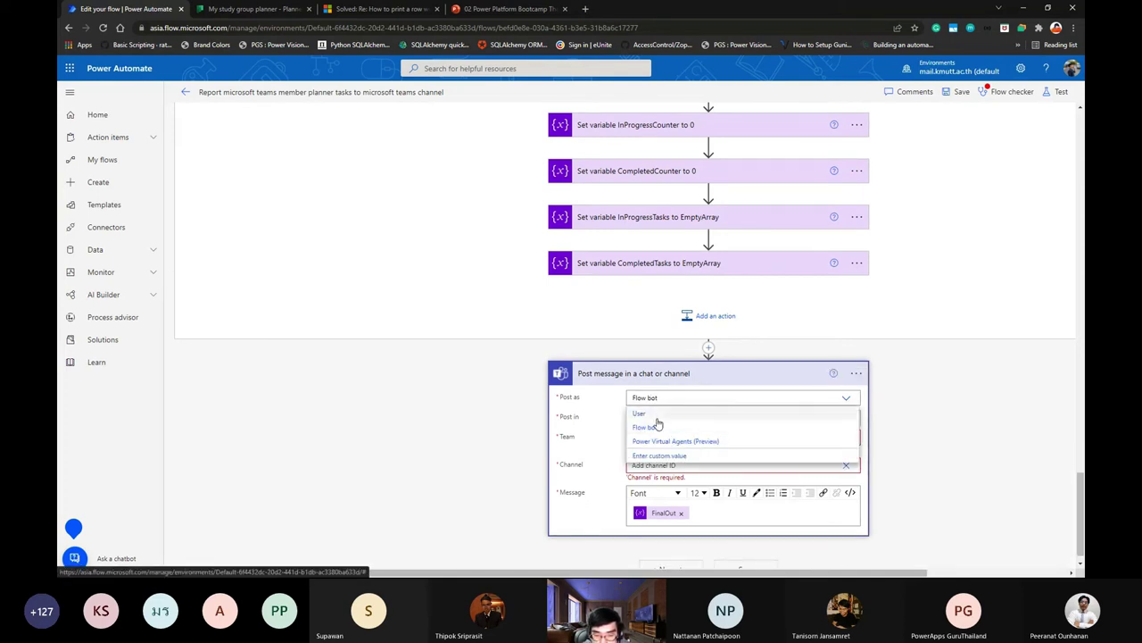
{"action": "left_click", "coordinate": [658, 426]}
{"action": "left_click", "coordinate": [646, 418]}
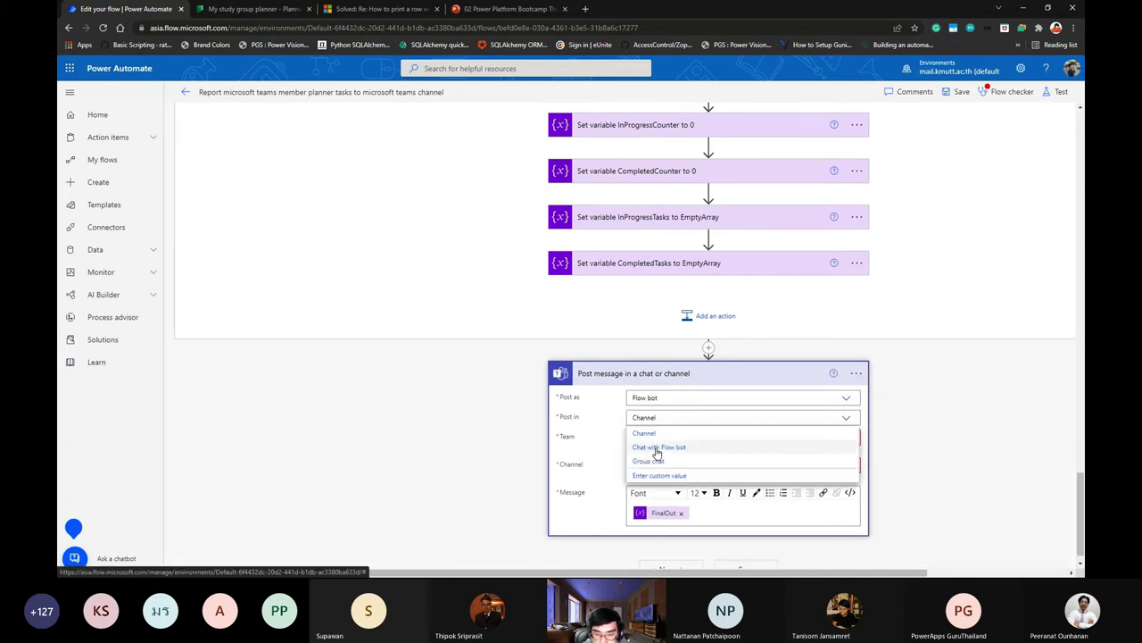
{"action": "left_click", "coordinate": [656, 450]}
{"action": "left_click", "coordinate": [665, 419]}
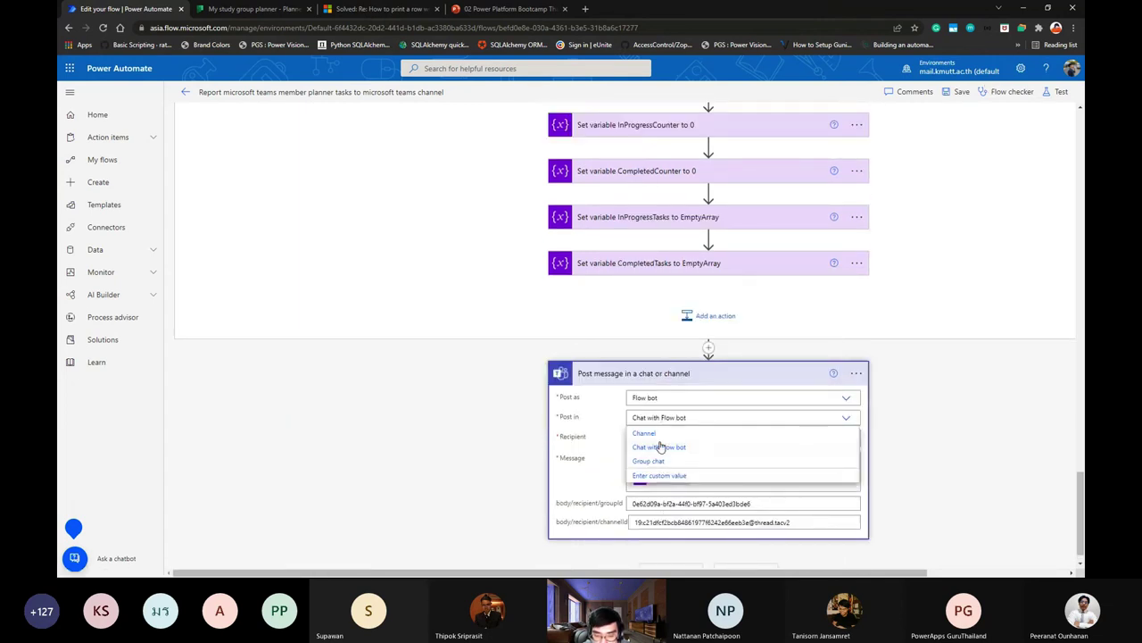
{"action": "left_click", "coordinate": [652, 434]}
{"action": "left_click", "coordinate": [750, 373]}
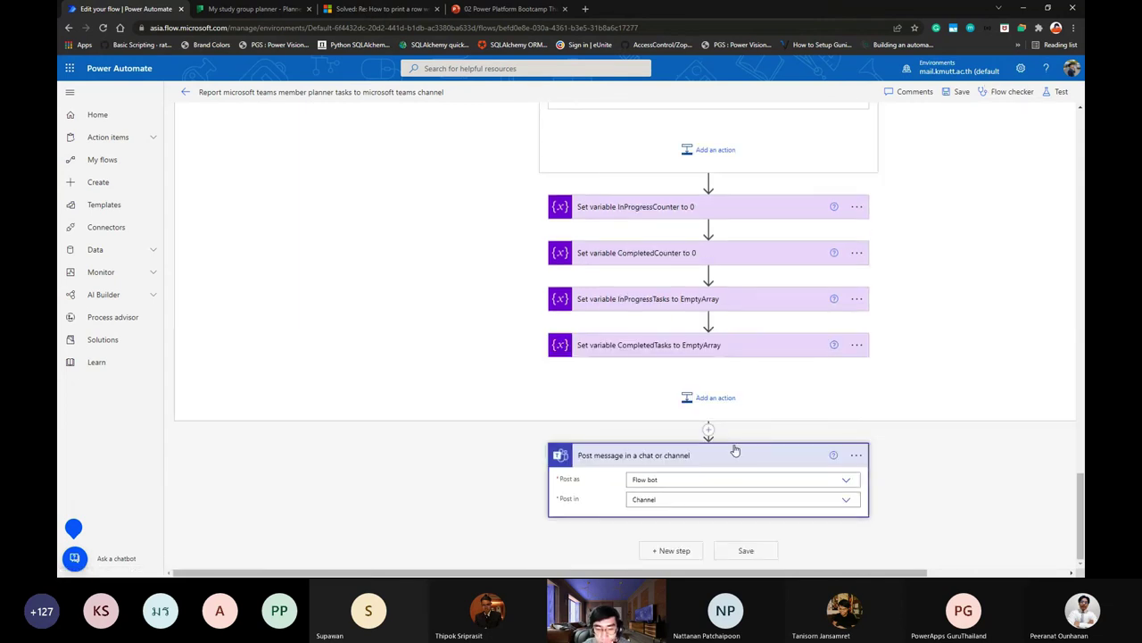
Look through the dynamic content available for the Team field of the final Teams action.
{"action": "left_click", "coordinate": [735, 454]}
{"action": "triple_click", "coordinate": [774, 432]}
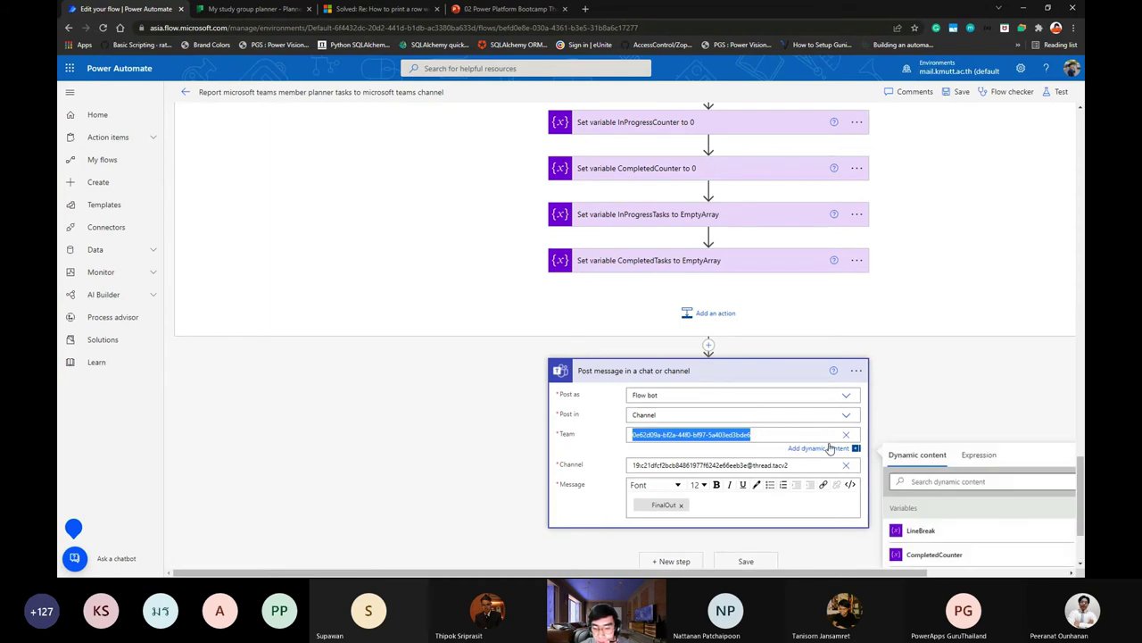
{"action": "scroll", "coordinate": [884, 464], "scroll_direction": "down", "scroll_amount": 2}
{"action": "scroll", "coordinate": [950, 515], "scroll_direction": "down", "scroll_amount": 5}
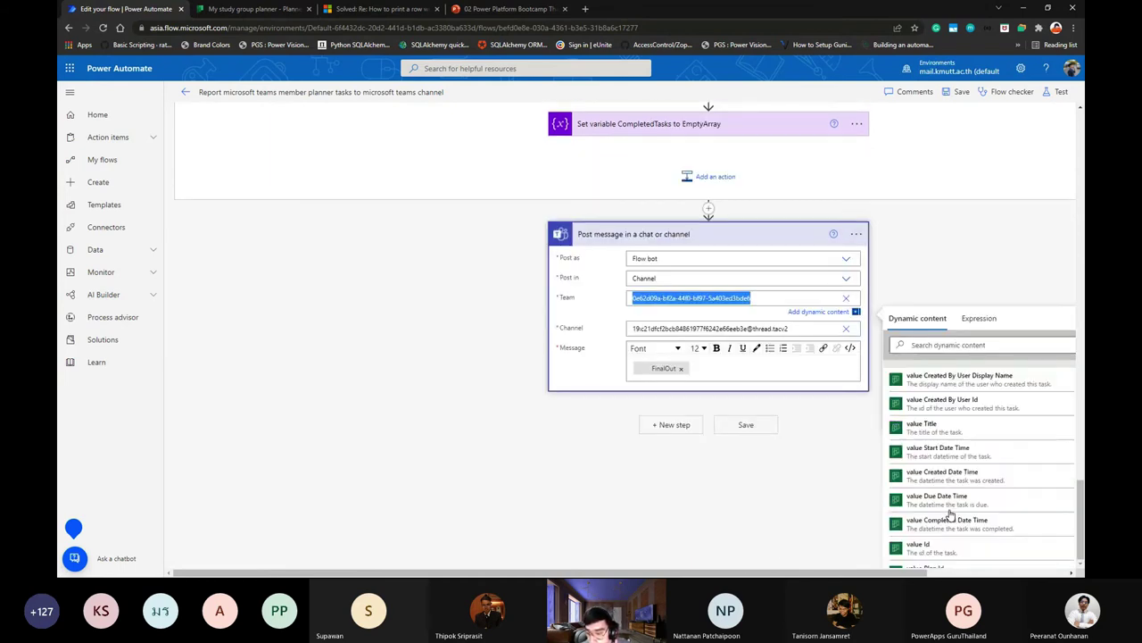
{"action": "scroll", "coordinate": [950, 515], "scroll_direction": "up", "scroll_amount": 5}
{"action": "scroll", "coordinate": [951, 515], "scroll_direction": "down", "scroll_amount": 5}
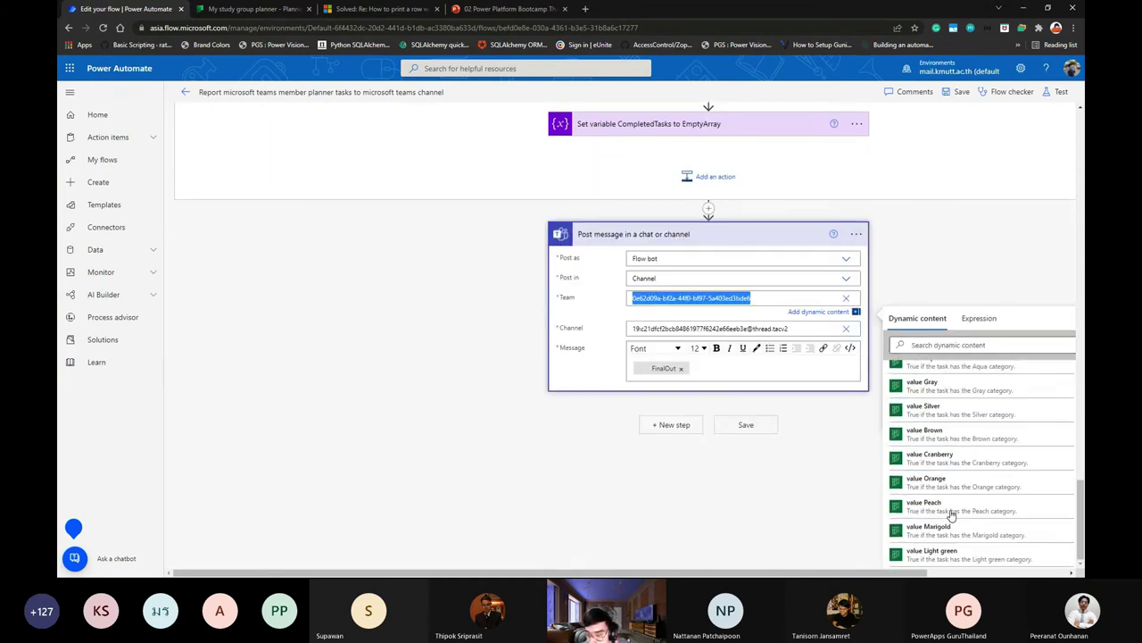
{"action": "scroll", "coordinate": [951, 515], "scroll_direction": "up", "scroll_amount": 5}
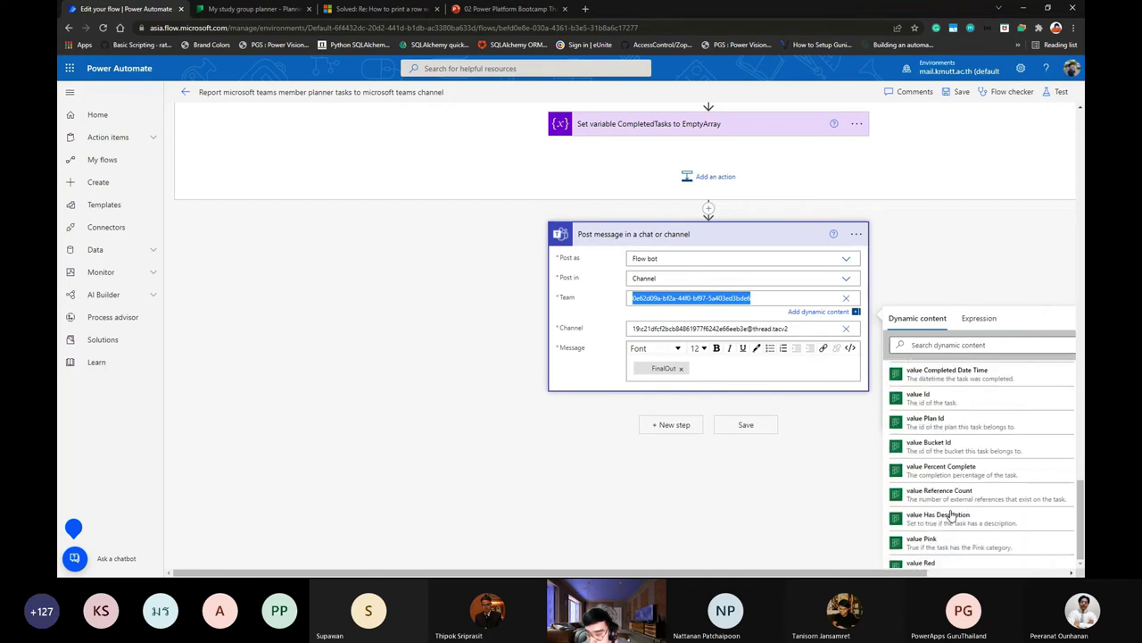
{"action": "left_click", "coordinate": [798, 472]}
{"action": "scroll", "coordinate": [722, 470], "scroll_direction": "up", "scroll_amount": 2}
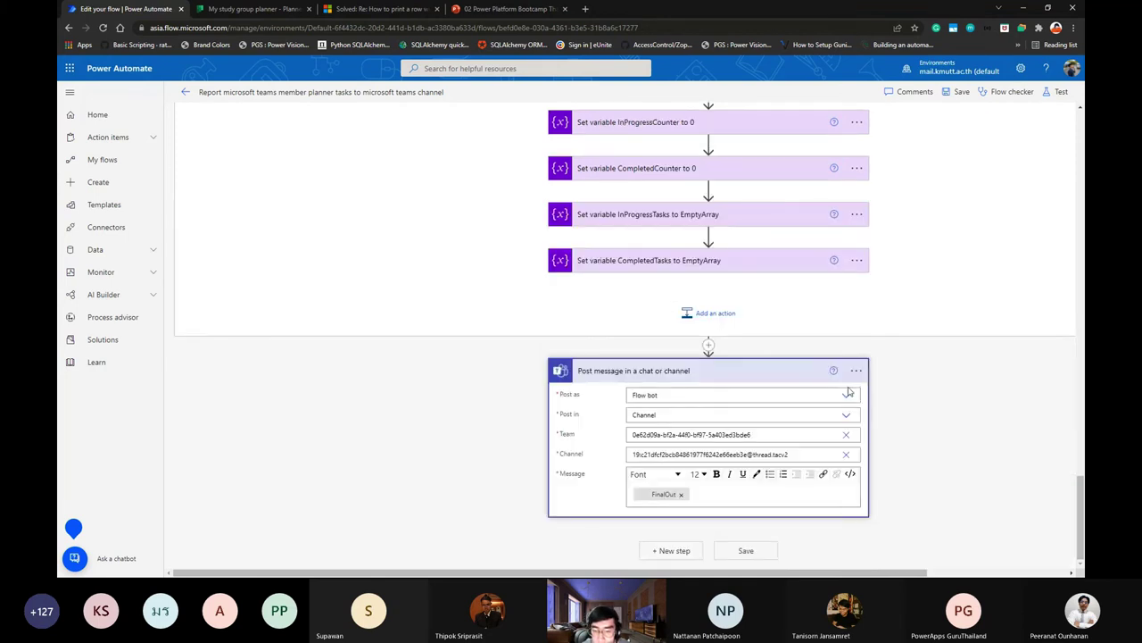
Delete the final Post message in a chat or channel action from the flow.
{"action": "left_click", "coordinate": [856, 369]}
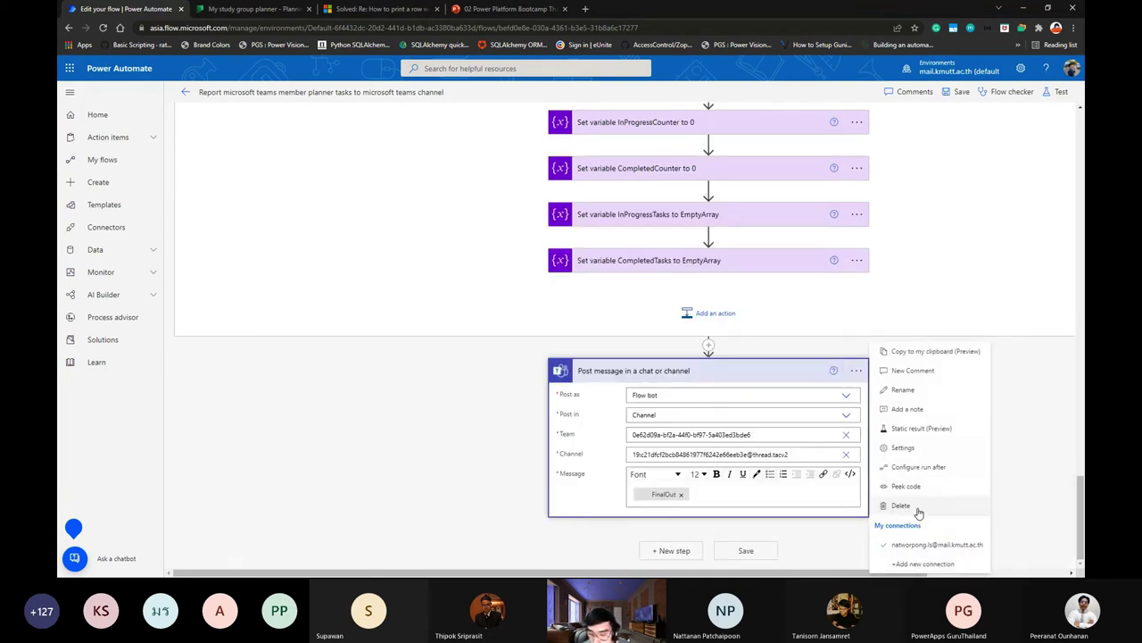
{"action": "left_click", "coordinate": [919, 513]}
{"action": "scroll", "coordinate": [830, 379], "scroll_direction": "up", "scroll_amount": 2}
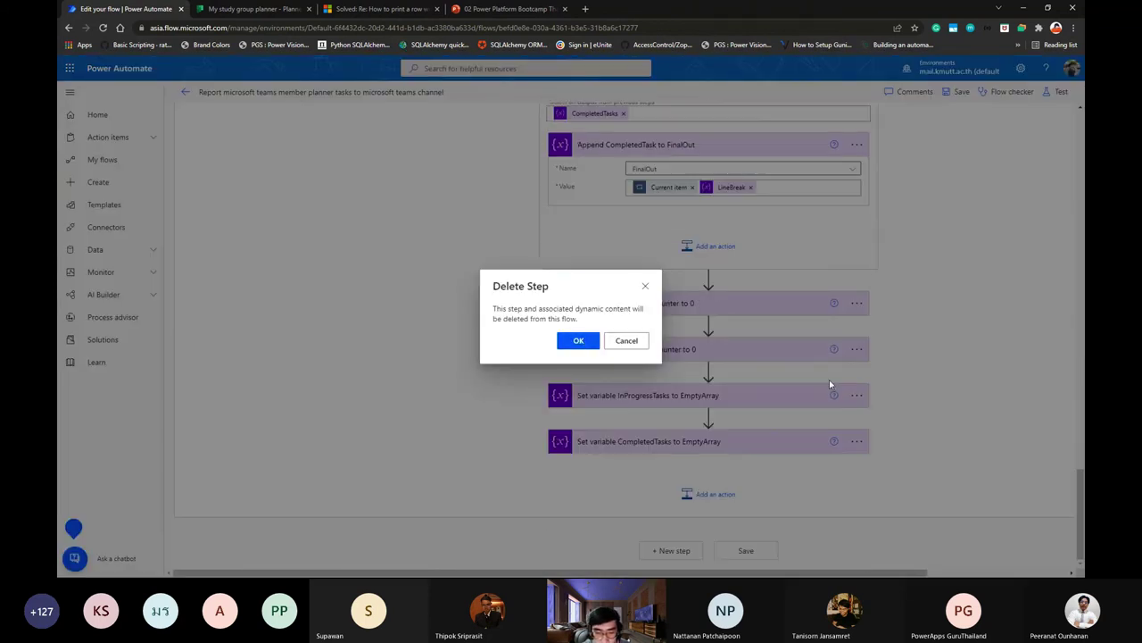
{"action": "left_click", "coordinate": [829, 379]}
Add the Microsoft Teams action Post message in a chat or channel after Set variable CompletedTasks to EmptyArray.
{"action": "left_click", "coordinate": [724, 493]}
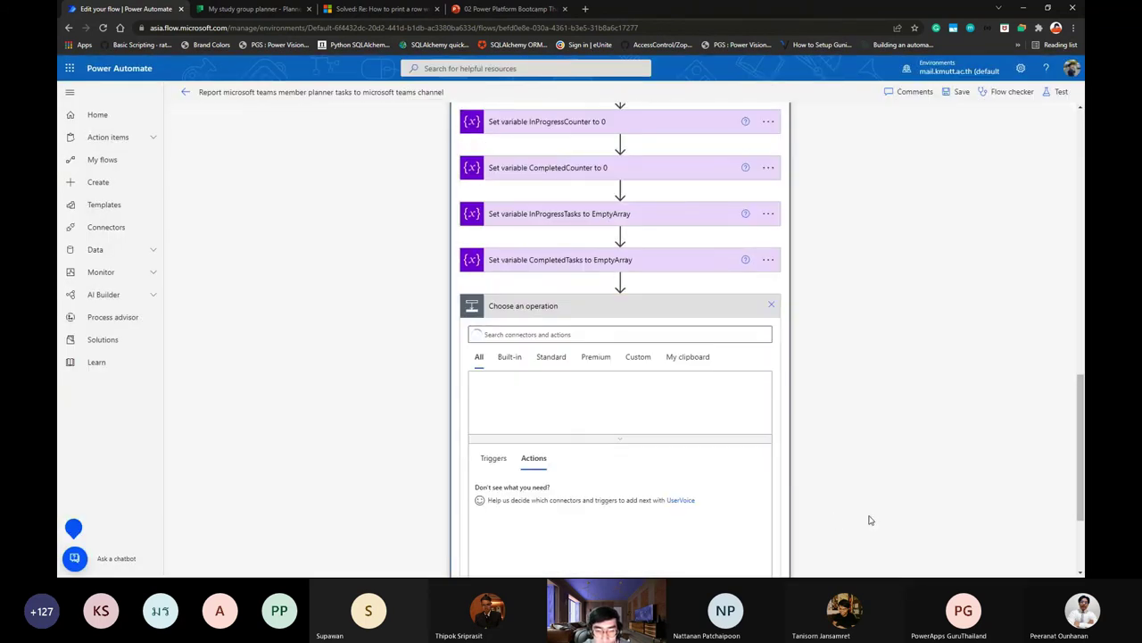
{"action": "scroll", "coordinate": [625, 357], "scroll_direction": "up", "scroll_amount": 1}
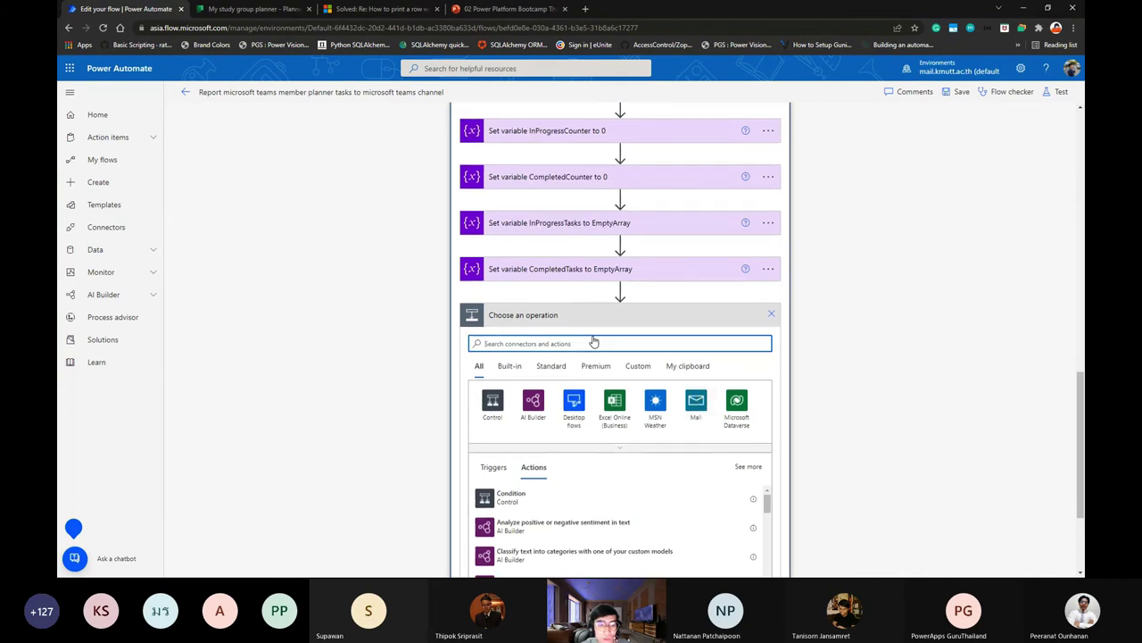
{"action": "scroll", "coordinate": [597, 373], "scroll_direction": "down", "scroll_amount": 2}
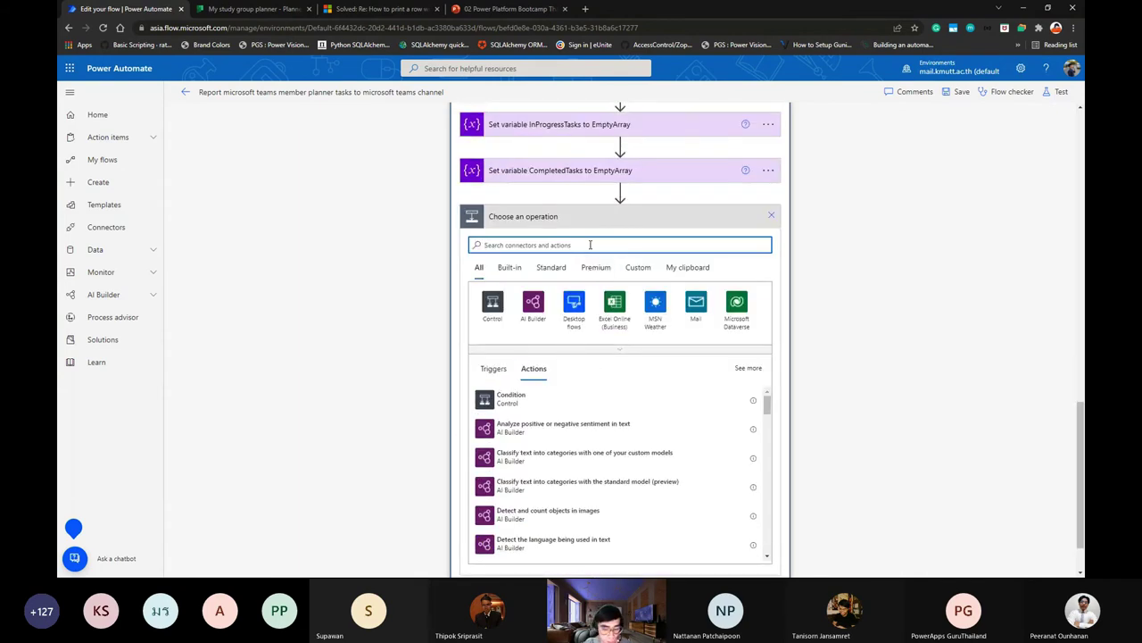
{"action": "type", "text": "teams"}
{"action": "left_click", "coordinate": [492, 303]}
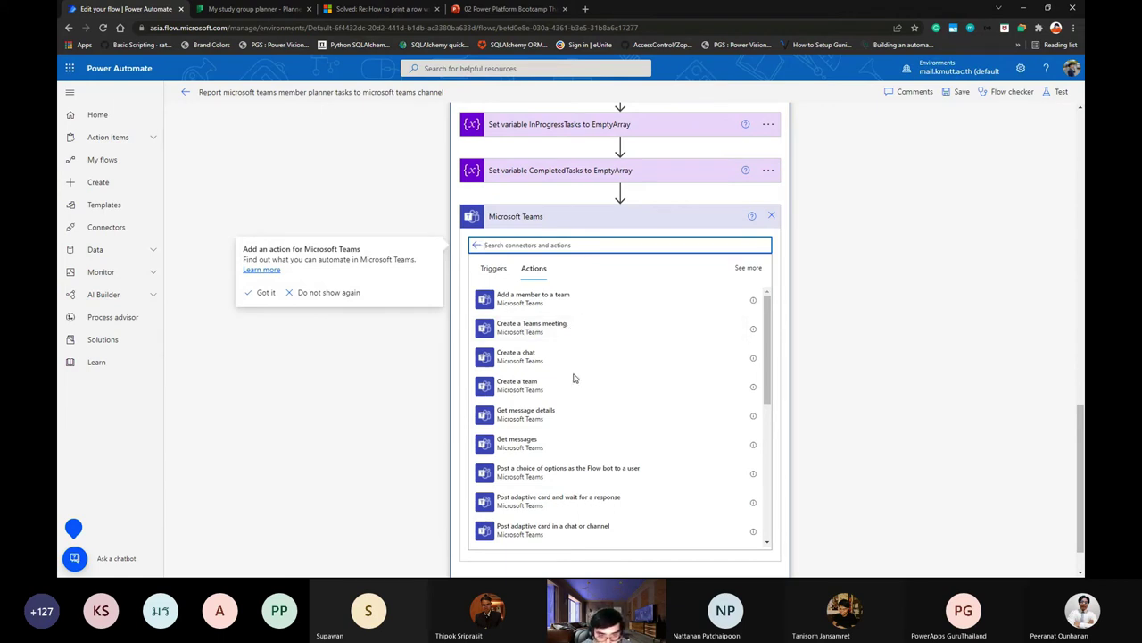
{"action": "scroll", "coordinate": [551, 373], "scroll_direction": "down", "scroll_amount": 1}
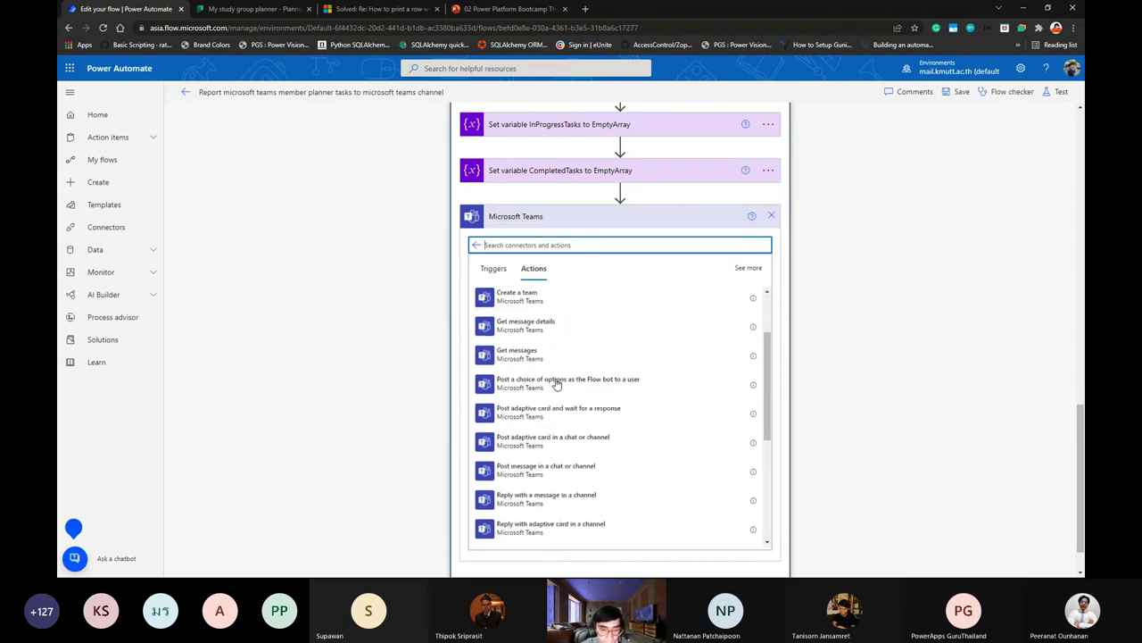
{"action": "left_click", "coordinate": [545, 466]}
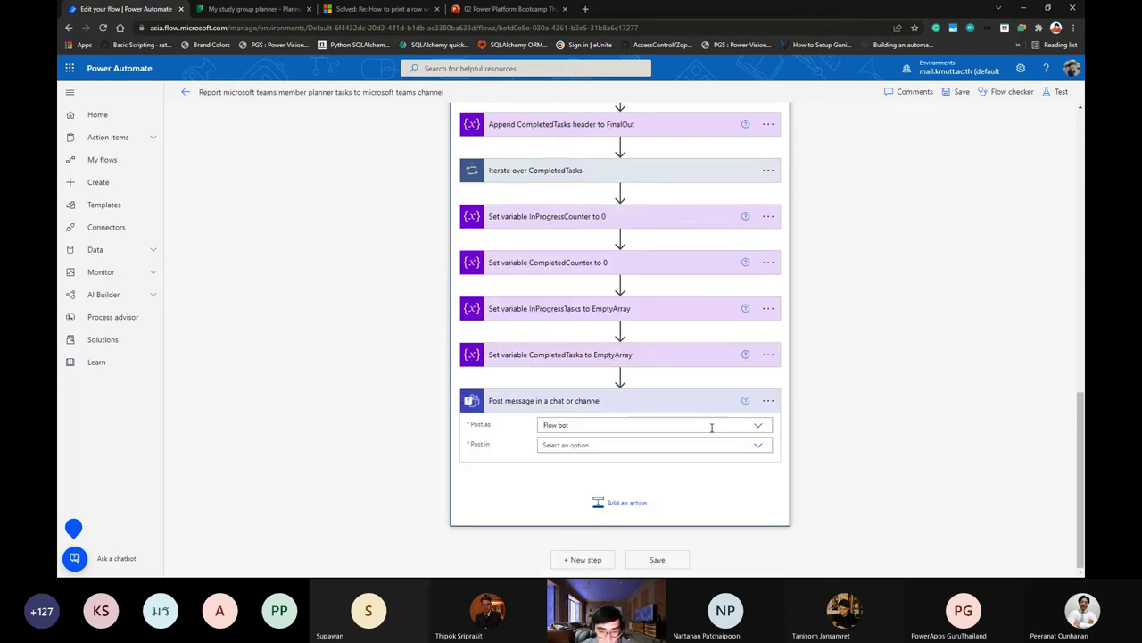
Move the new Post message in a chat or channel action out of the group members loop, directly below it.
{"action": "left_click_drag", "start_coordinate": [622, 406], "coordinate": [648, 545]}
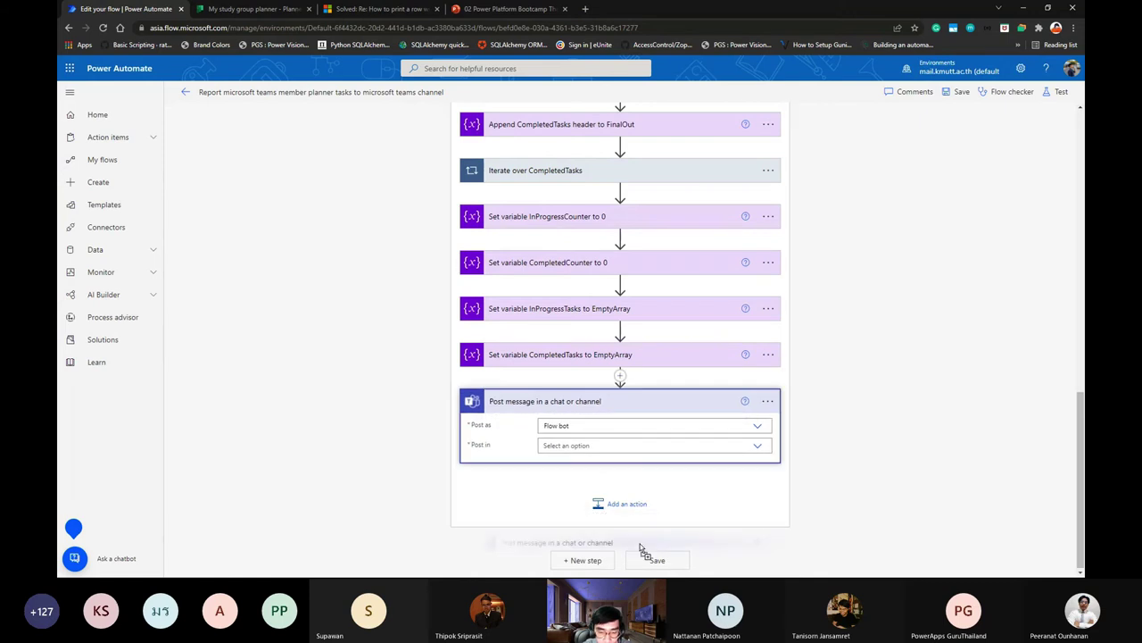
{"action": "scroll", "coordinate": [794, 447], "scroll_direction": "up", "scroll_amount": 3}
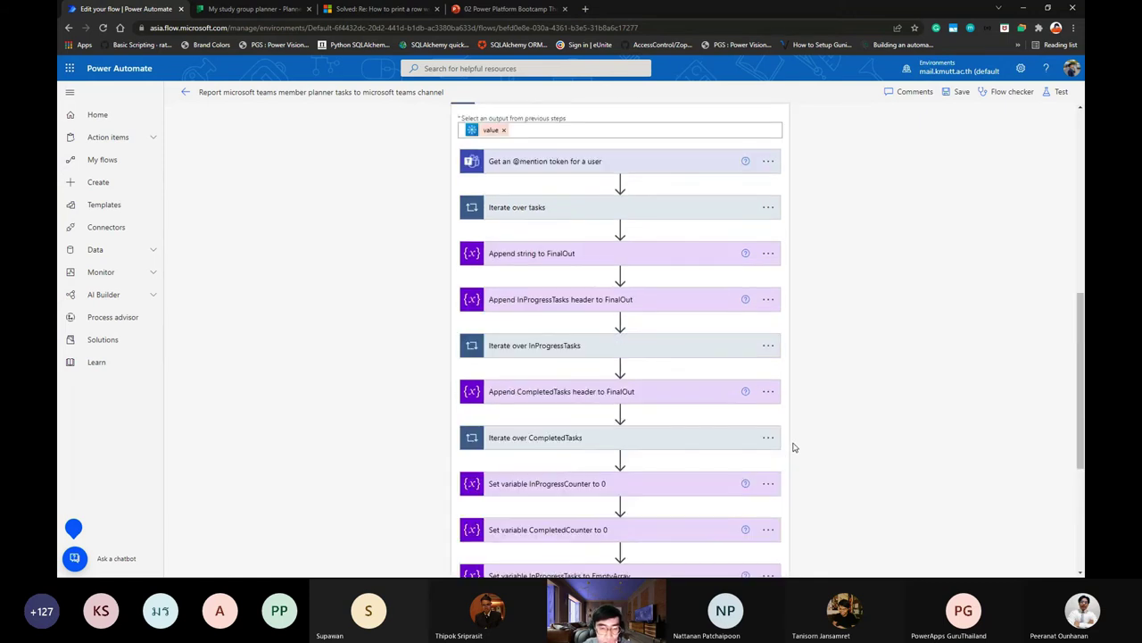
{"action": "scroll", "coordinate": [795, 436], "scroll_direction": "up", "scroll_amount": 3}
{"action": "scroll", "coordinate": [791, 429], "scroll_direction": "down", "scroll_amount": 2}
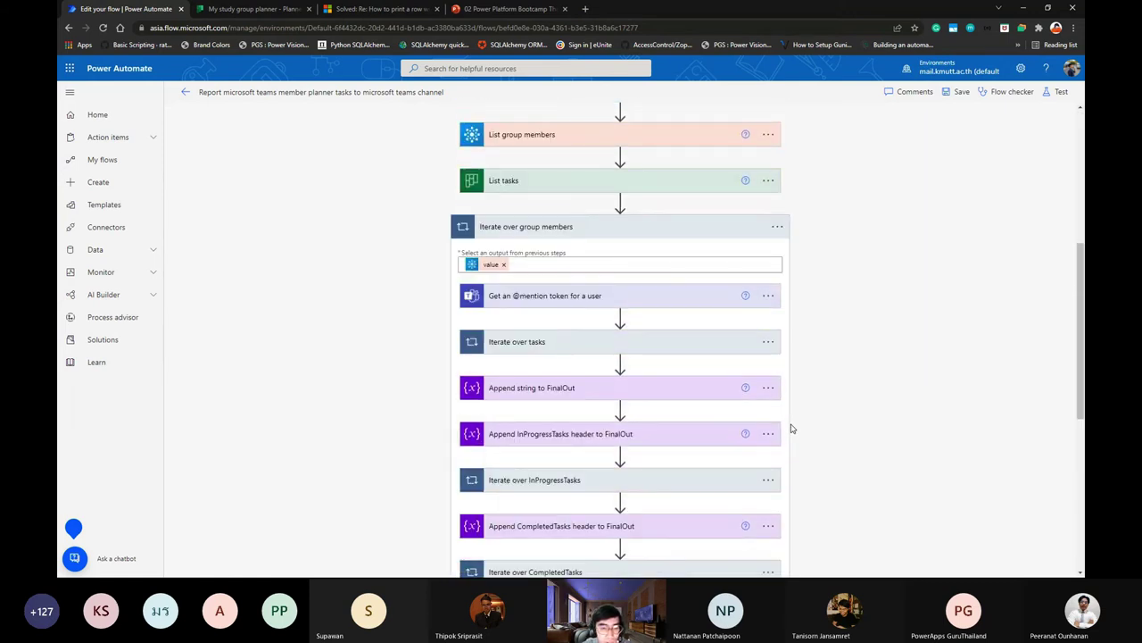
{"action": "scroll", "coordinate": [790, 429], "scroll_direction": "down", "scroll_amount": 5}
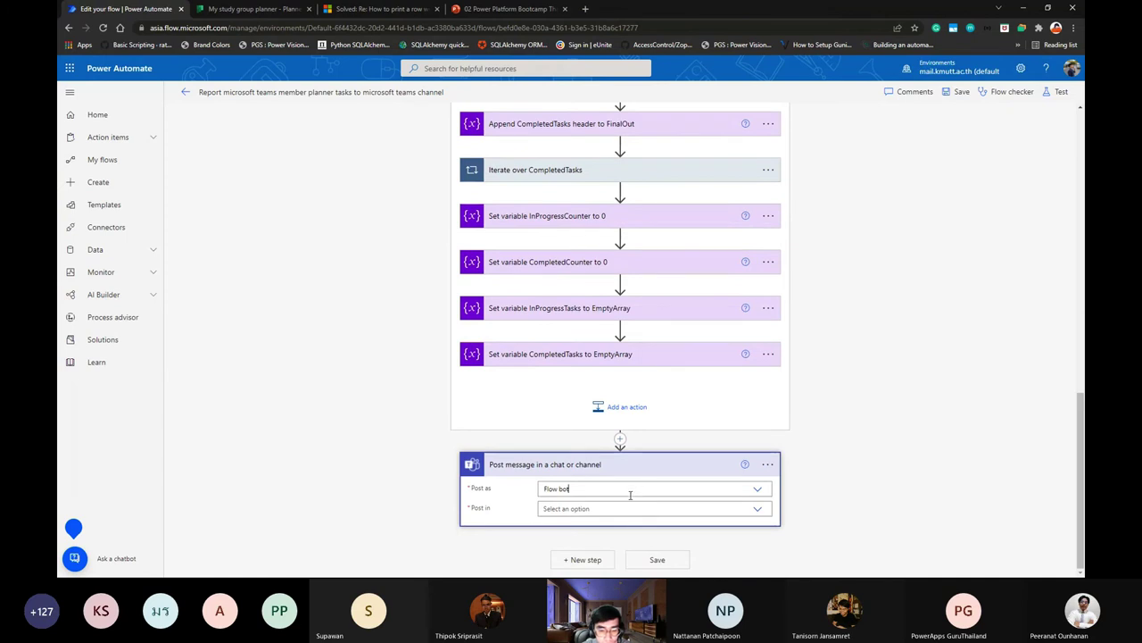
Set the new Teams action to post in Channel as Flow bot.
{"action": "left_click", "coordinate": [630, 491]}
{"action": "left_click", "coordinate": [571, 502]}
{"action": "left_click", "coordinate": [577, 508]}
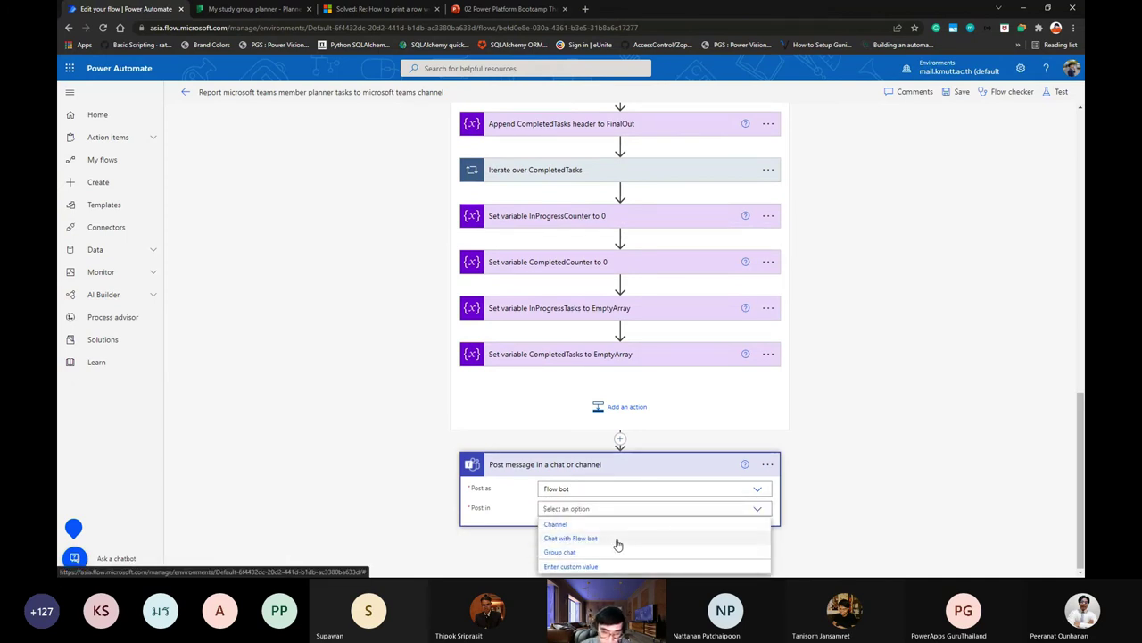
{"action": "left_click", "coordinate": [614, 524]}
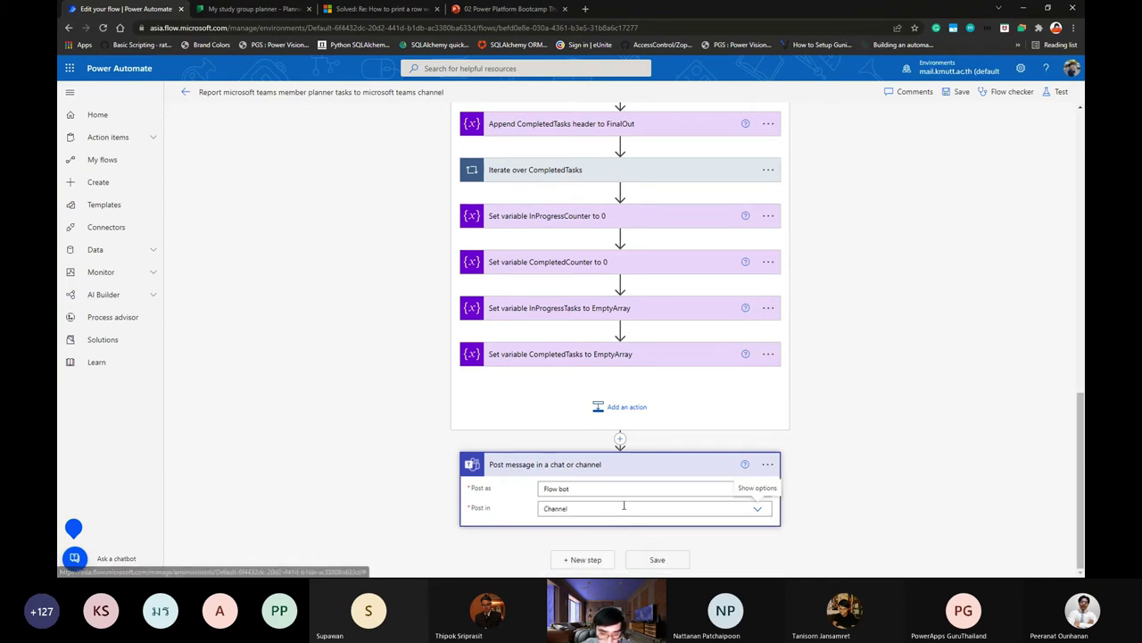
{"action": "scroll", "coordinate": [693, 504], "scroll_direction": "down", "scroll_amount": 1}
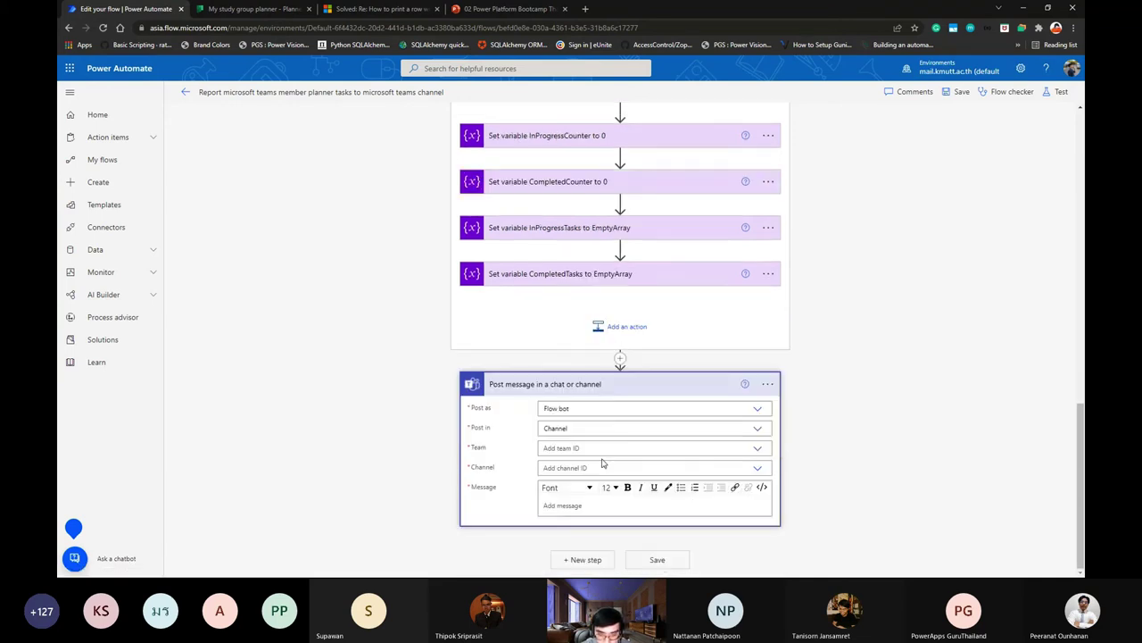
Set the post's Team to My test study group and its Channel to Report.
{"action": "left_click", "coordinate": [599, 447]}
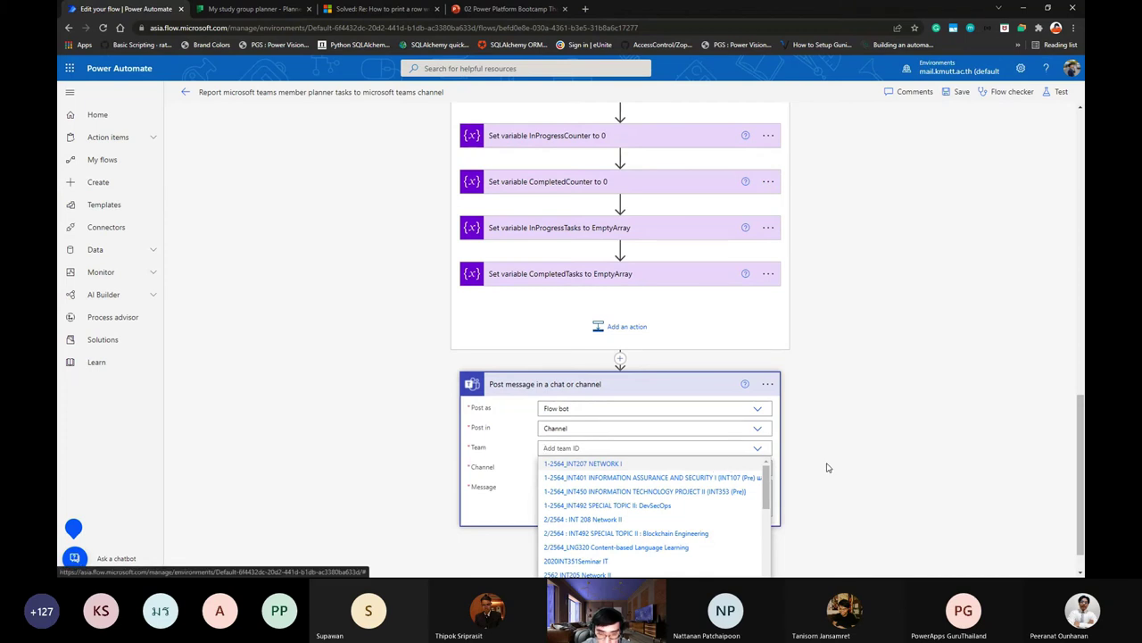
{"action": "scroll", "coordinate": [785, 466], "scroll_direction": "down", "scroll_amount": 1}
{"action": "scroll", "coordinate": [689, 476], "scroll_direction": "down", "scroll_amount": 5}
{"action": "scroll", "coordinate": [679, 491], "scroll_direction": "down", "scroll_amount": 2}
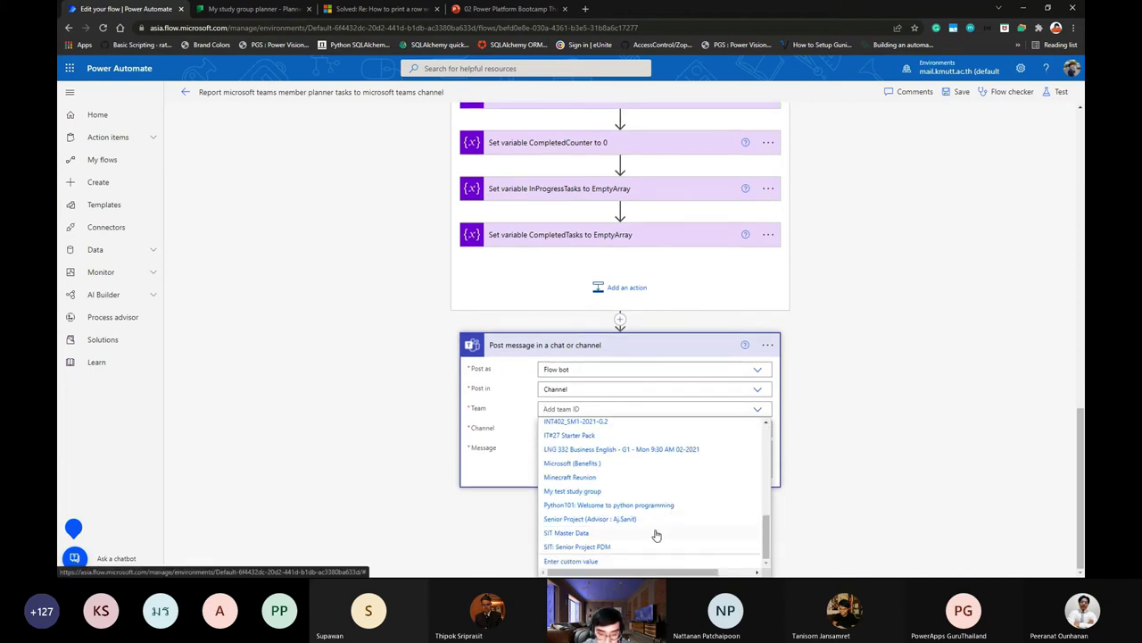
{"action": "scroll", "coordinate": [629, 514], "scroll_direction": "up", "scroll_amount": 3}
{"action": "scroll", "coordinate": [616, 504], "scroll_direction": "down", "scroll_amount": 3}
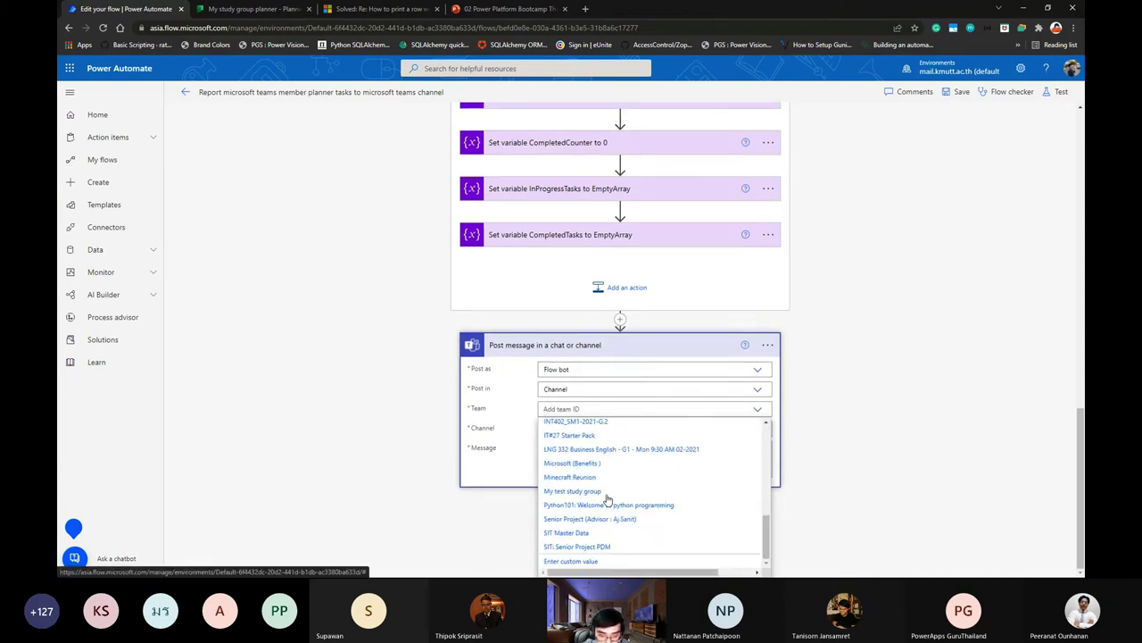
{"action": "left_click", "coordinate": [603, 497]}
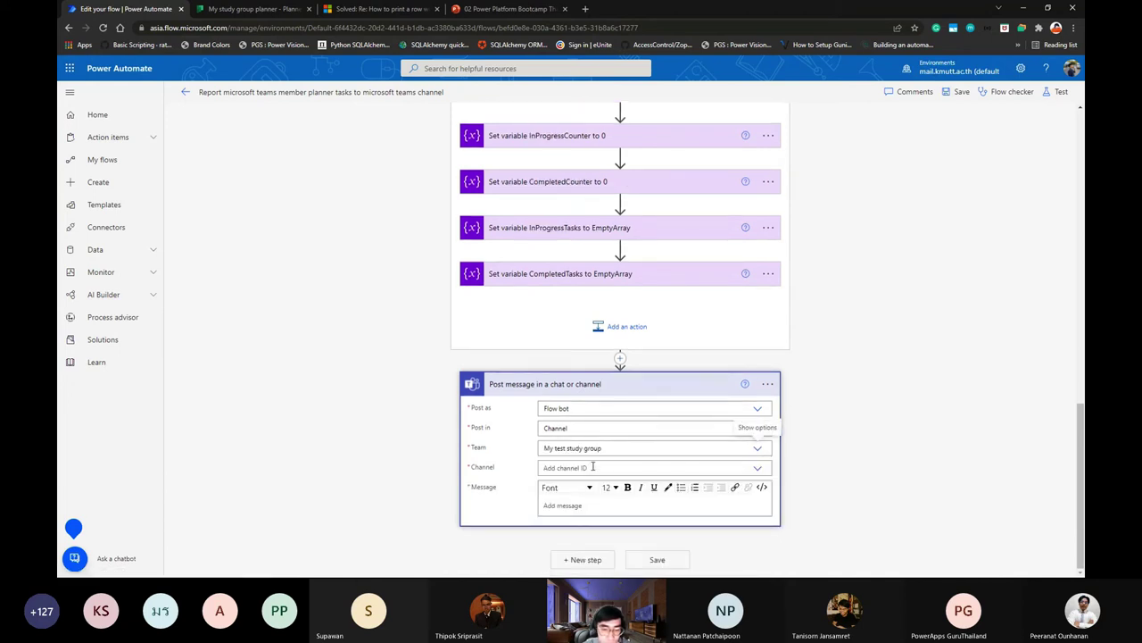
{"action": "left_click", "coordinate": [594, 468]}
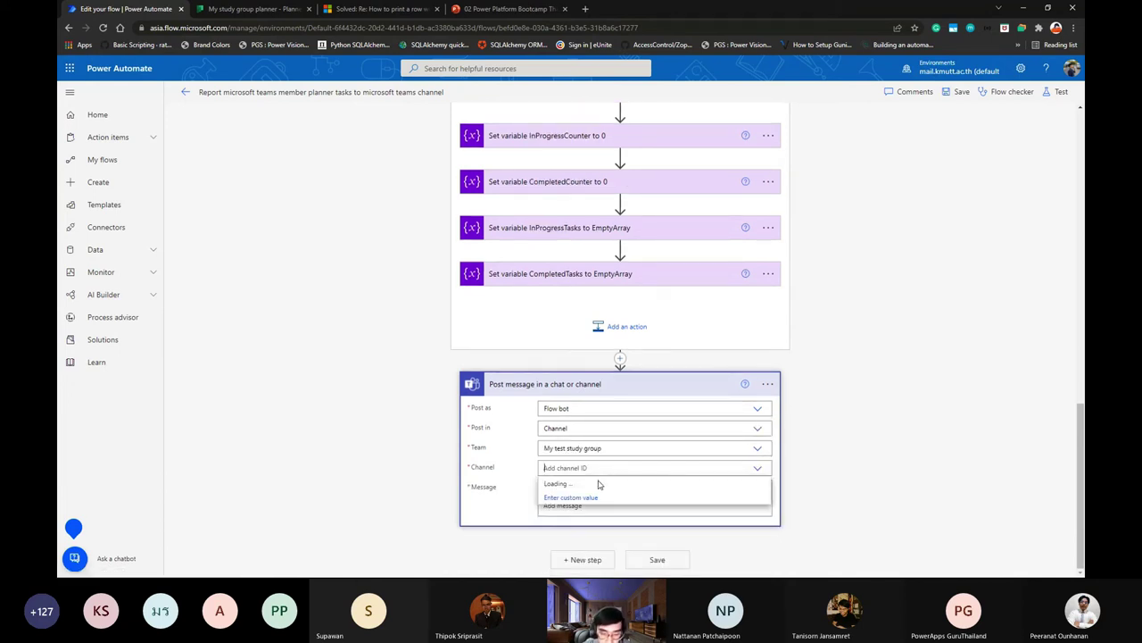
{"action": "left_click", "coordinate": [602, 501]}
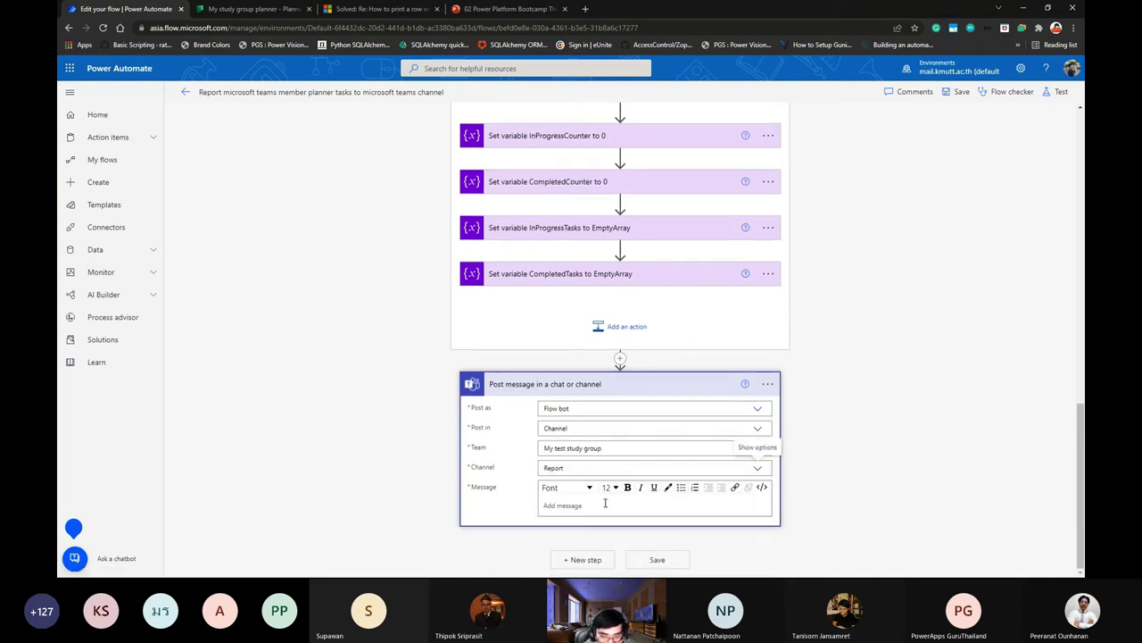
Insert the FinalOut variable as the message of the Teams channel post.
{"action": "left_click", "coordinate": [614, 506]}
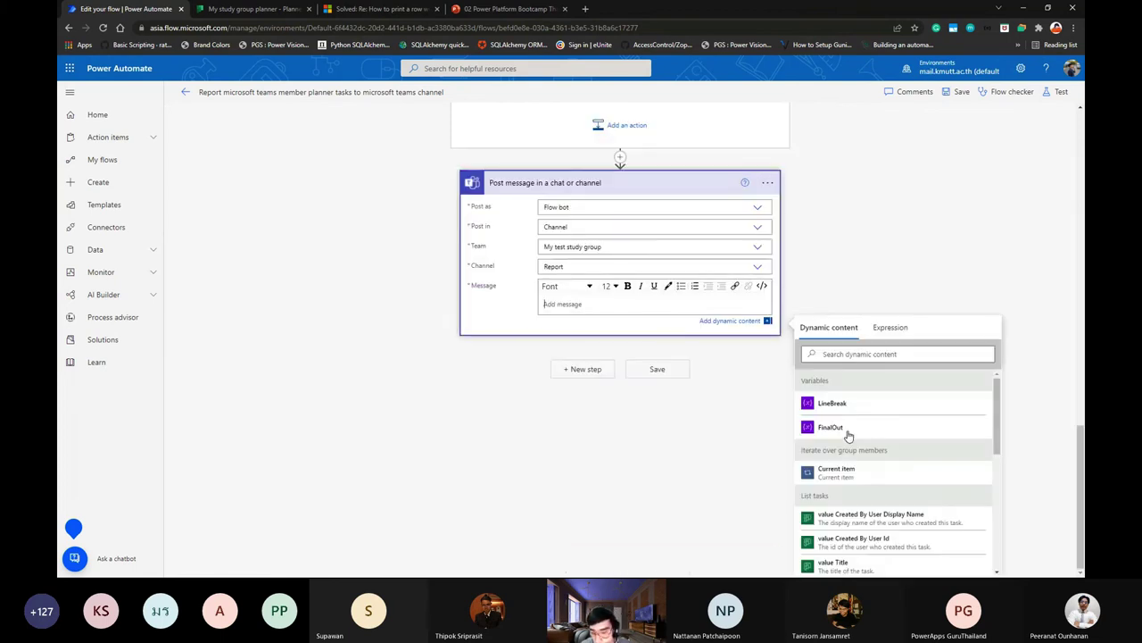
{"action": "left_click", "coordinate": [857, 355]}
{"action": "left_click", "coordinate": [832, 427]}
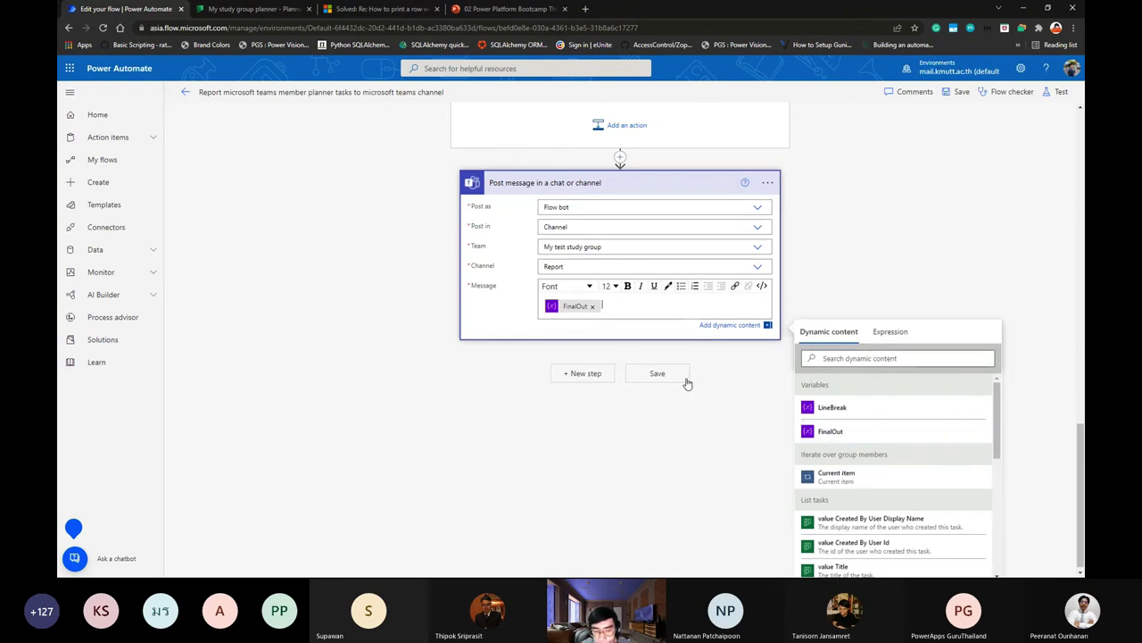
{"action": "left_click", "coordinate": [707, 345]}
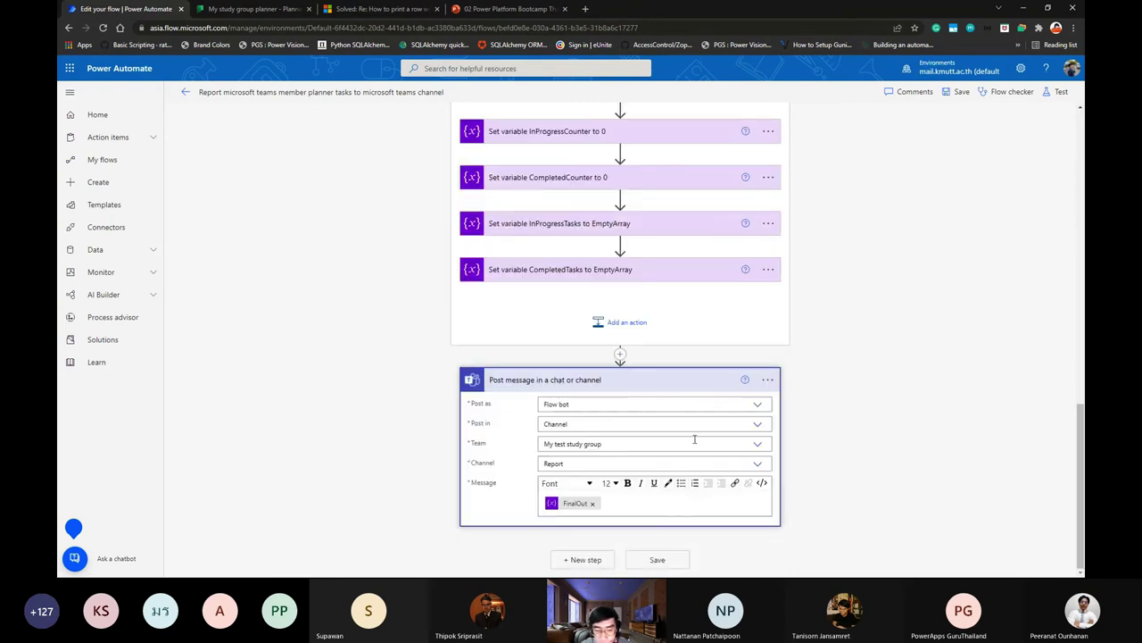
Collapse the Iterate over group members loop above the Teams post action.
{"action": "left_click", "coordinate": [831, 433]}
{"action": "scroll", "coordinate": [818, 434], "scroll_direction": "up", "scroll_amount": 10}
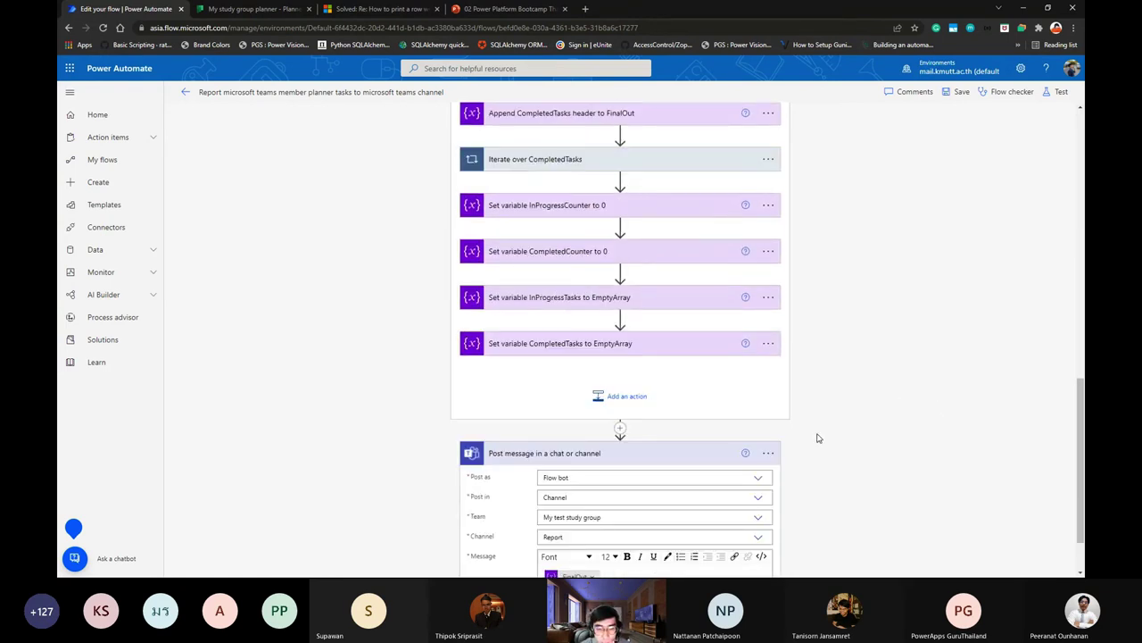
{"action": "left_click", "coordinate": [555, 367]}
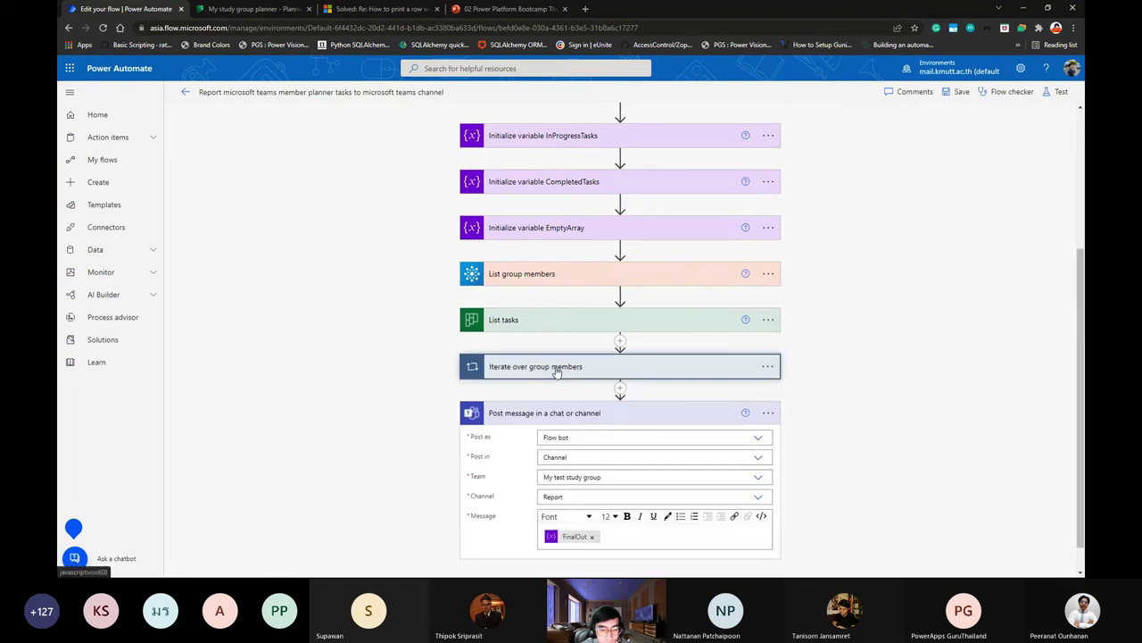
Insert a Planner List tasks action between List group members and the existing List tasks action.
{"action": "left_click", "coordinate": [544, 324]}
{"action": "left_click", "coordinate": [593, 366]}
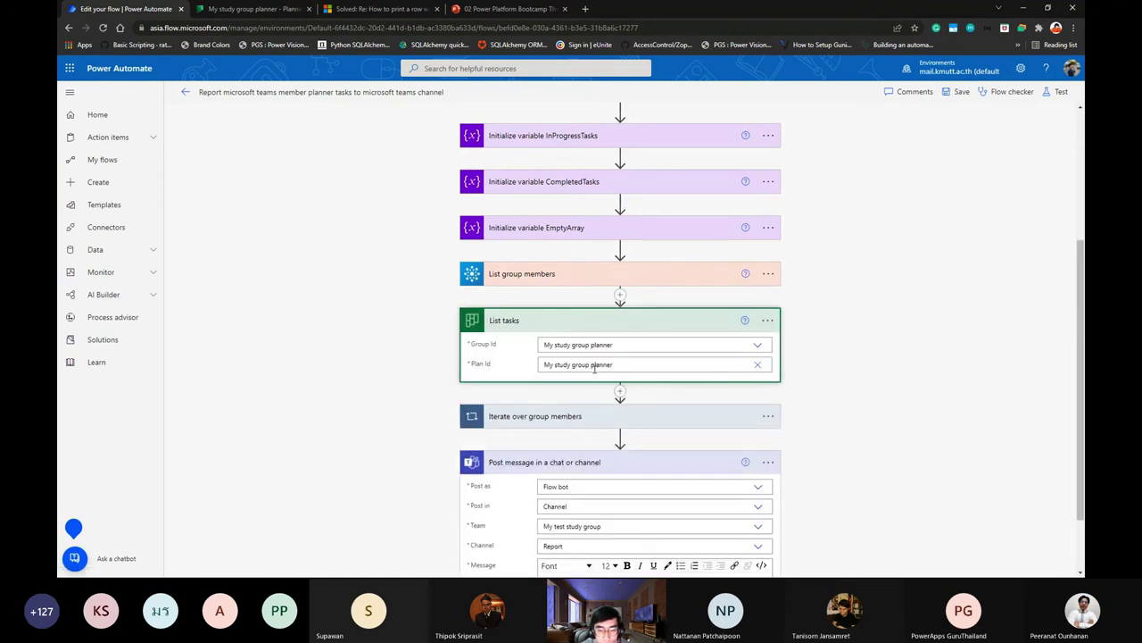
{"action": "left_click", "coordinate": [619, 296]}
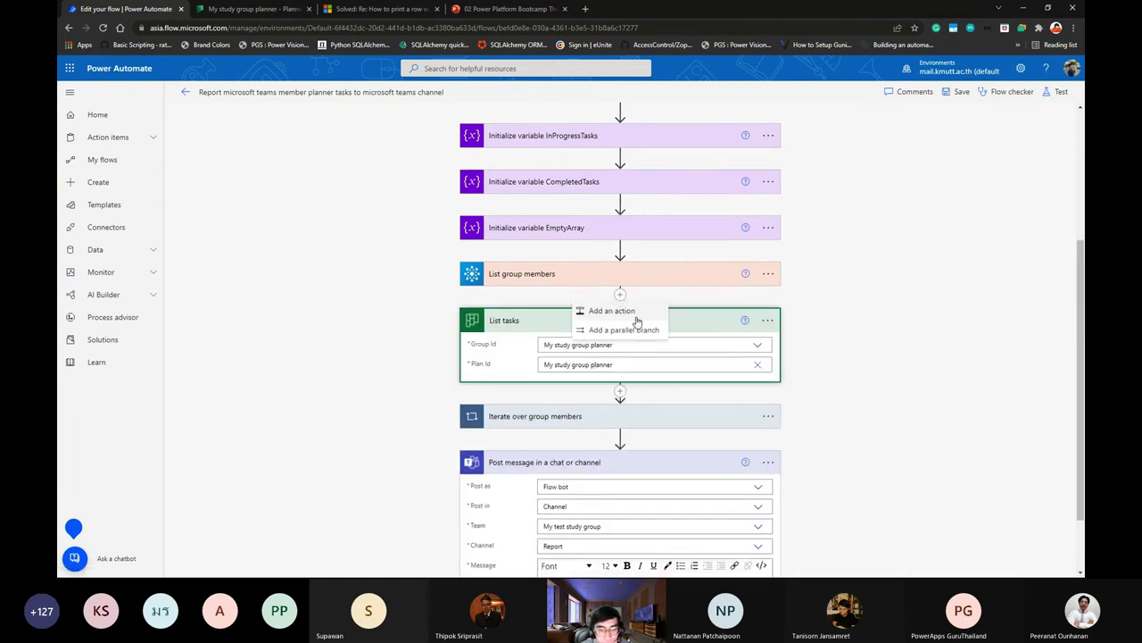
{"action": "type", "text": "Lis"}
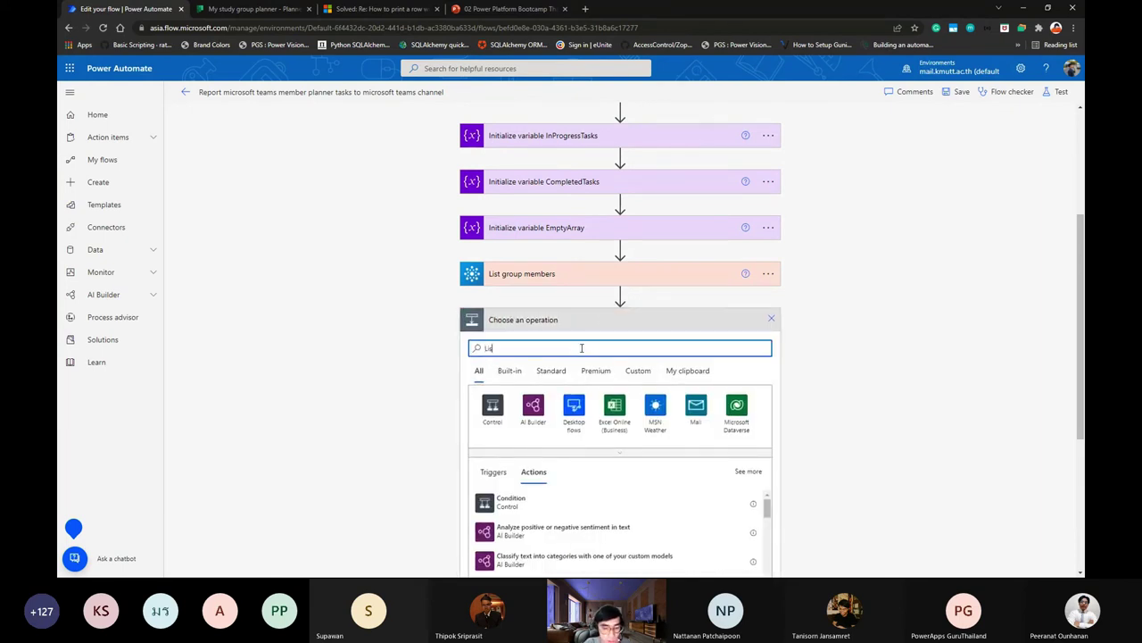
{"action": "type", "text": "t task"}
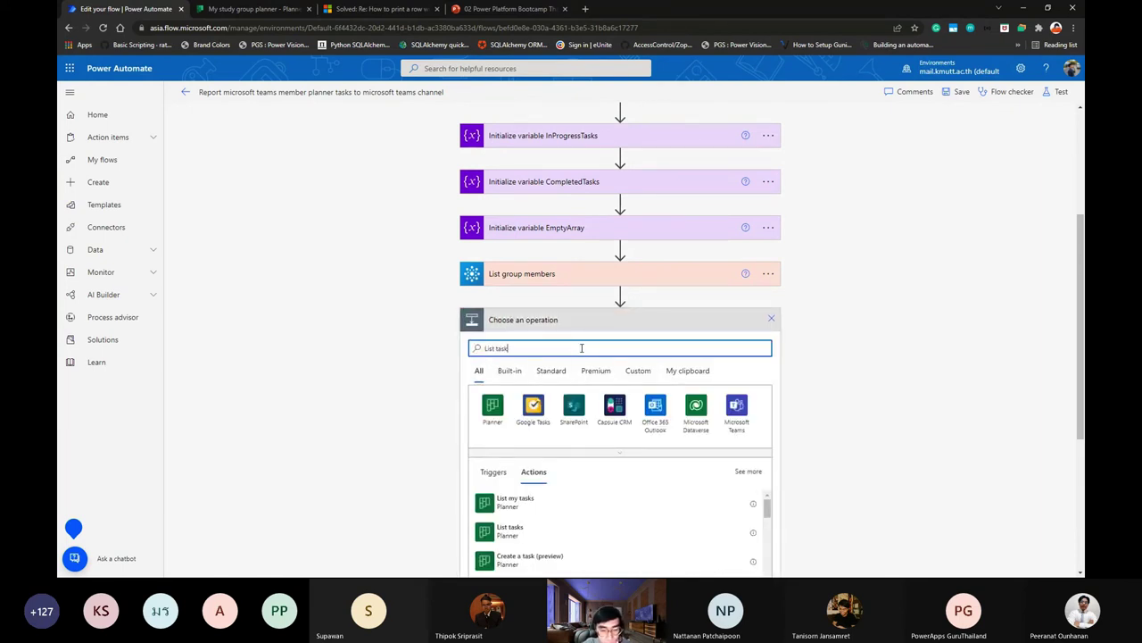
{"action": "scroll", "coordinate": [558, 397], "scroll_direction": "down", "scroll_amount": 1}
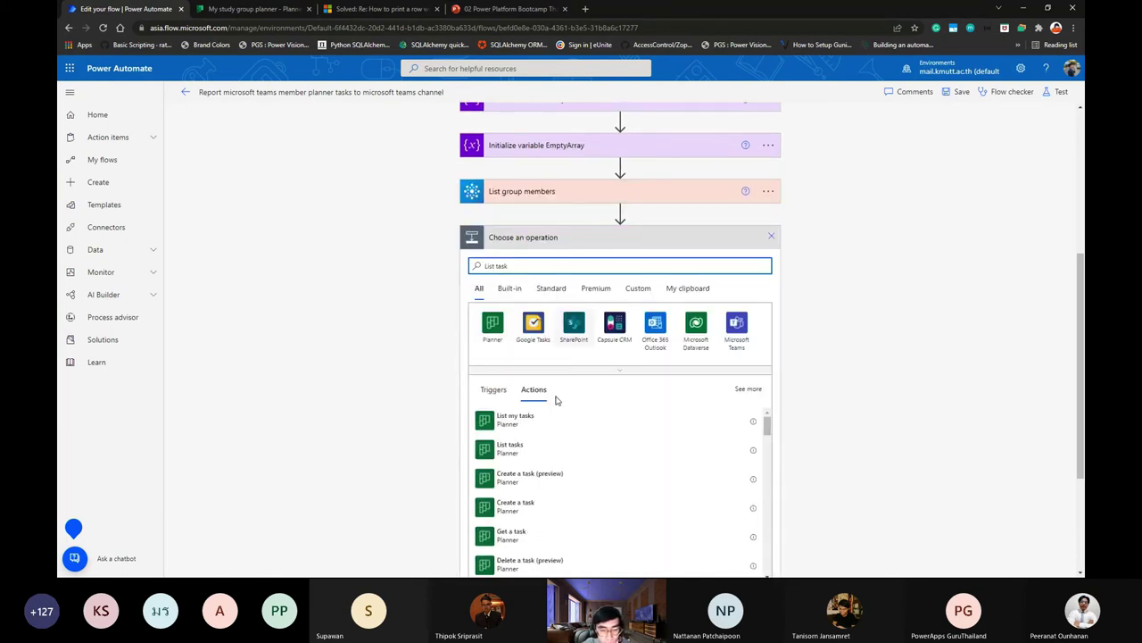
{"action": "left_click", "coordinate": [535, 452]}
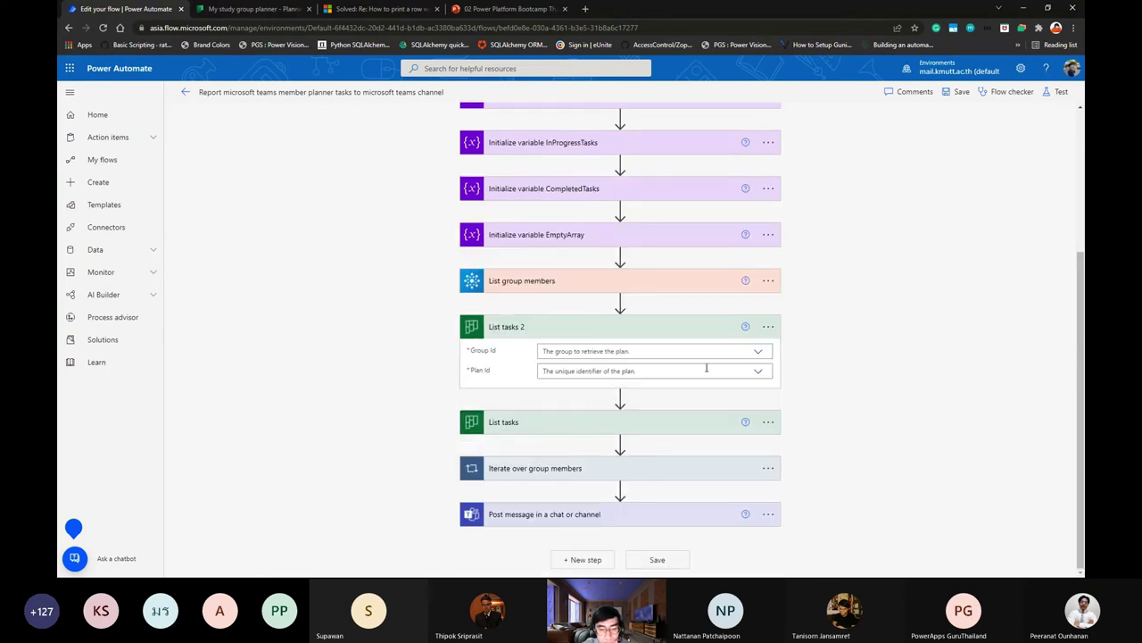
Set the new List tasks action's Group Id to My test study group and check the study group planner page.
{"action": "left_click", "coordinate": [684, 351]}
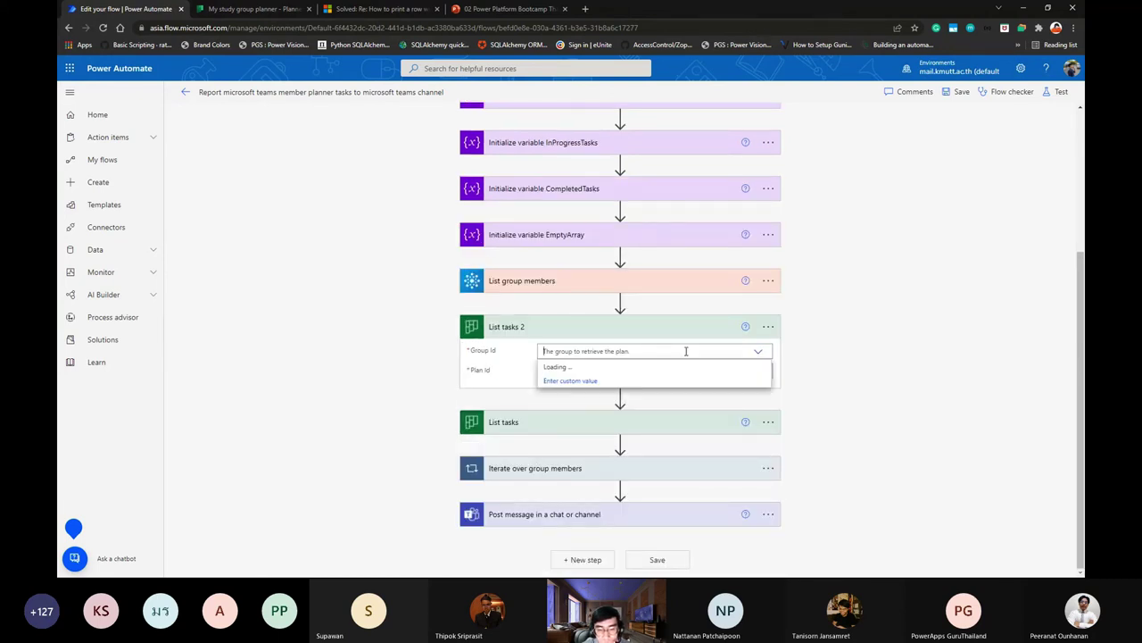
{"action": "scroll", "coordinate": [637, 393], "scroll_direction": "down", "scroll_amount": 10}
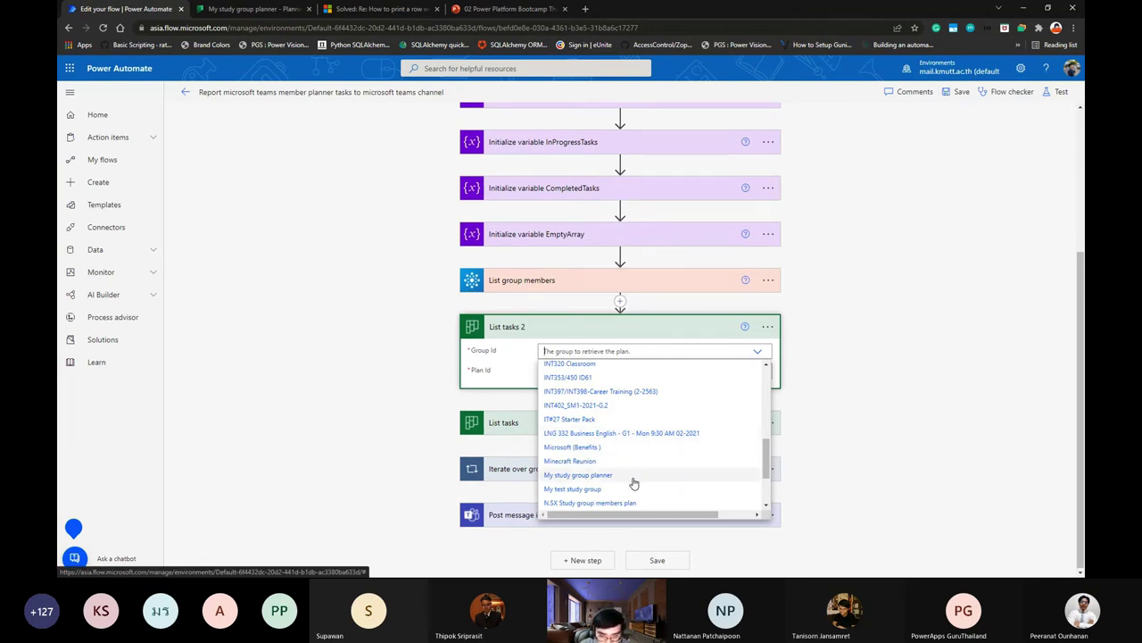
{"action": "left_click", "coordinate": [609, 415]}
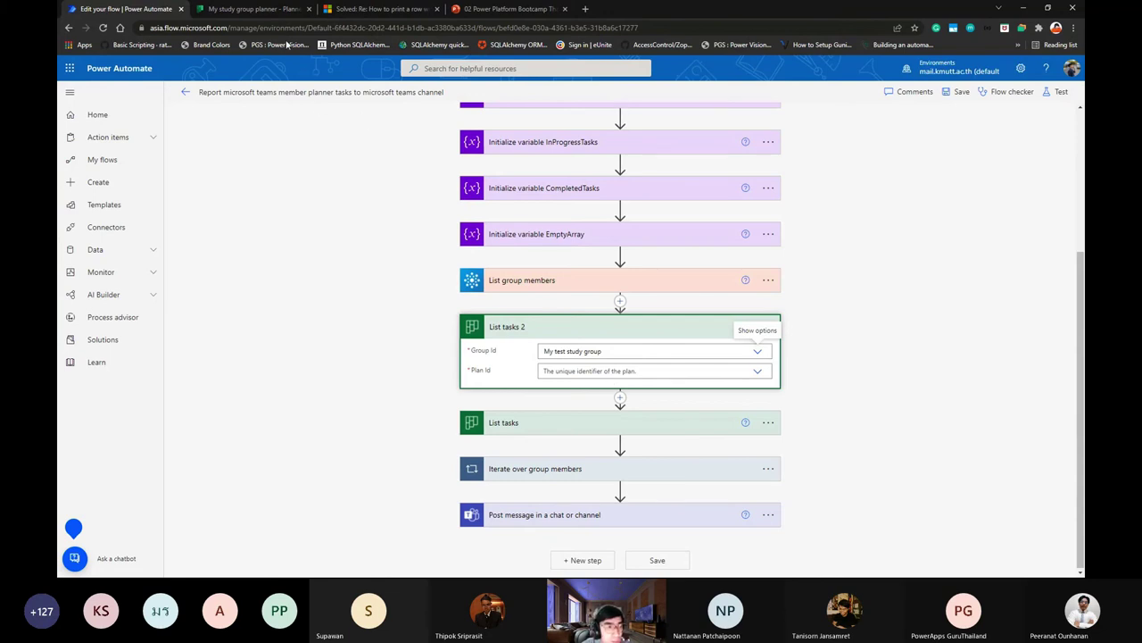
{"action": "left_click", "coordinate": [243, 9]}
{"action": "left_click", "coordinate": [129, 8]}
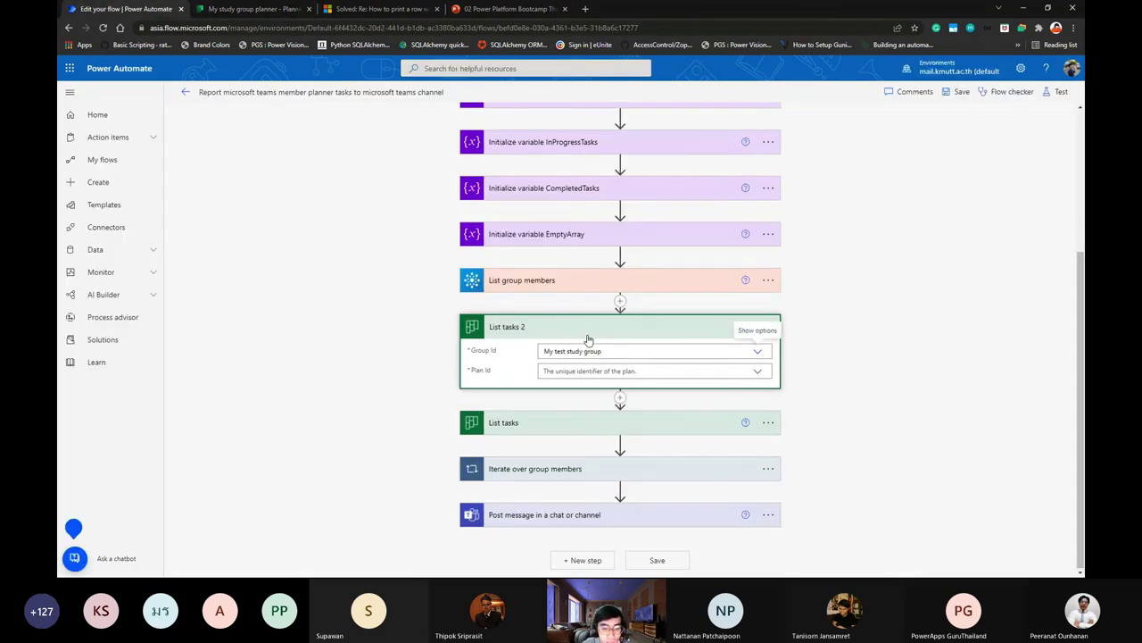
Set both the Group Id and the Plan Id of the new List tasks action to My study group planner.
{"action": "left_click", "coordinate": [625, 371]}
{"action": "scroll", "coordinate": [653, 459], "scroll_direction": "down", "scroll_amount": 5}
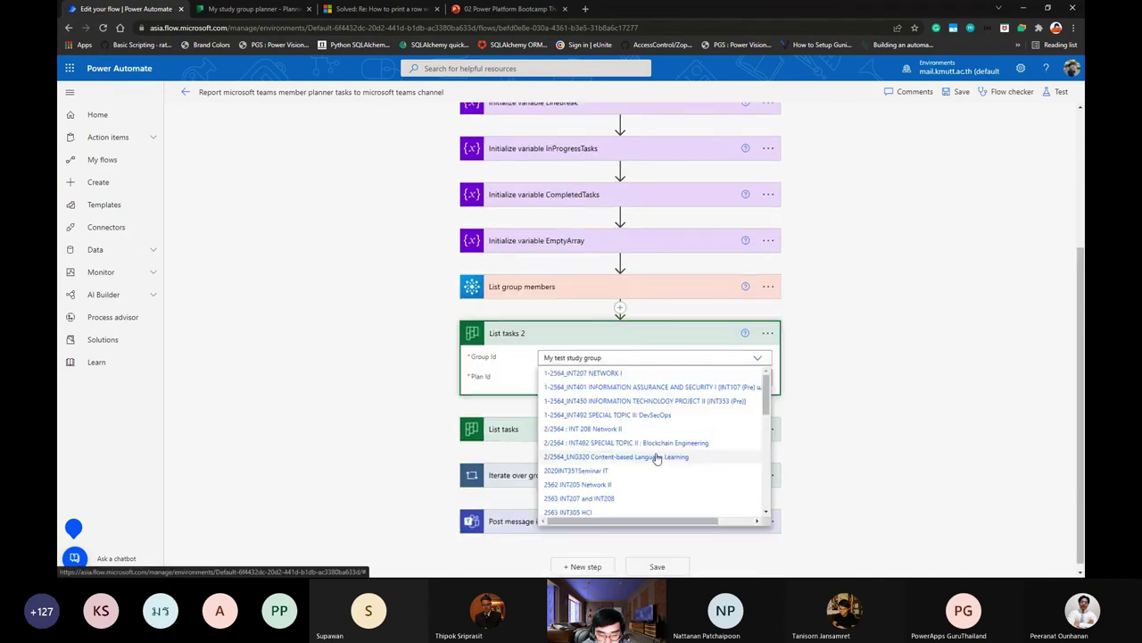
{"action": "scroll", "coordinate": [708, 411], "scroll_direction": "down", "scroll_amount": 3}
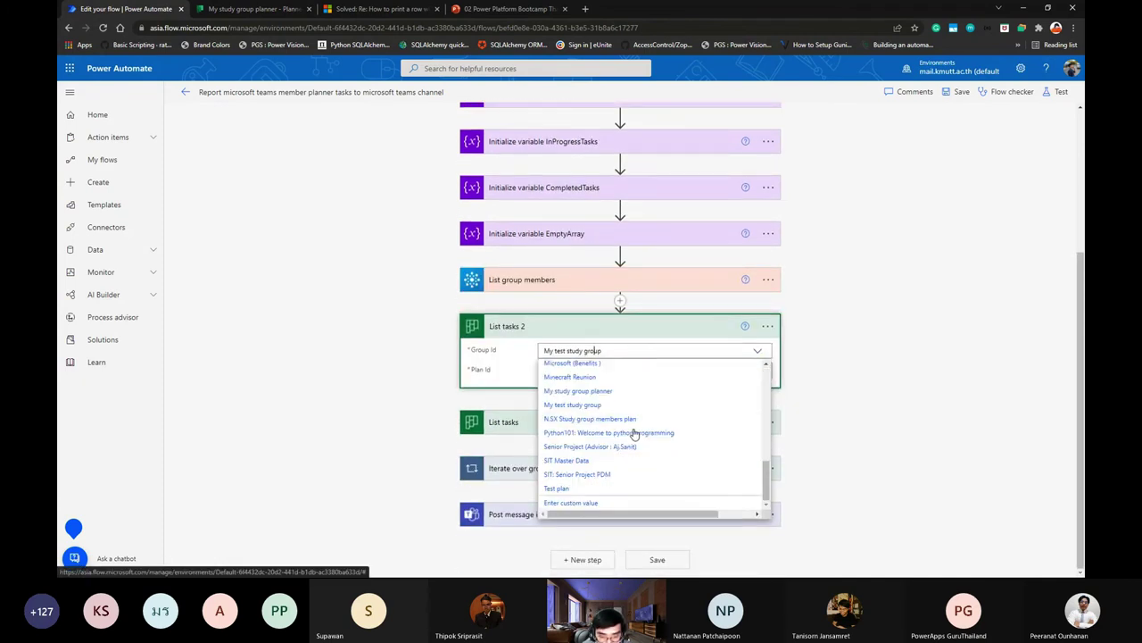
{"action": "left_click", "coordinate": [599, 393]}
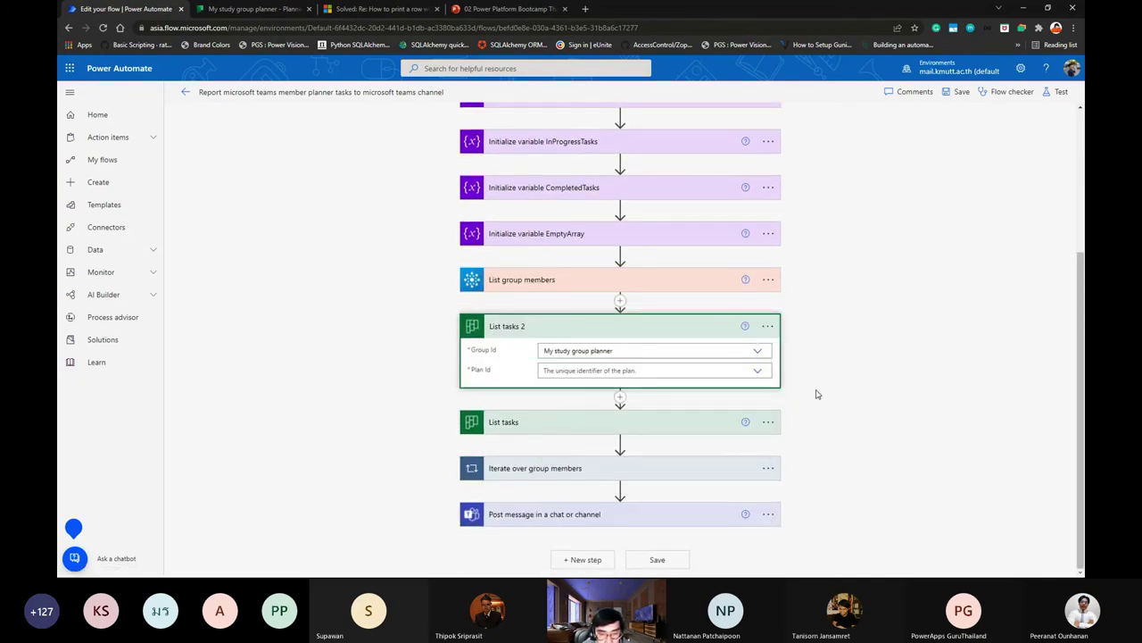
{"action": "left_click", "coordinate": [705, 371]}
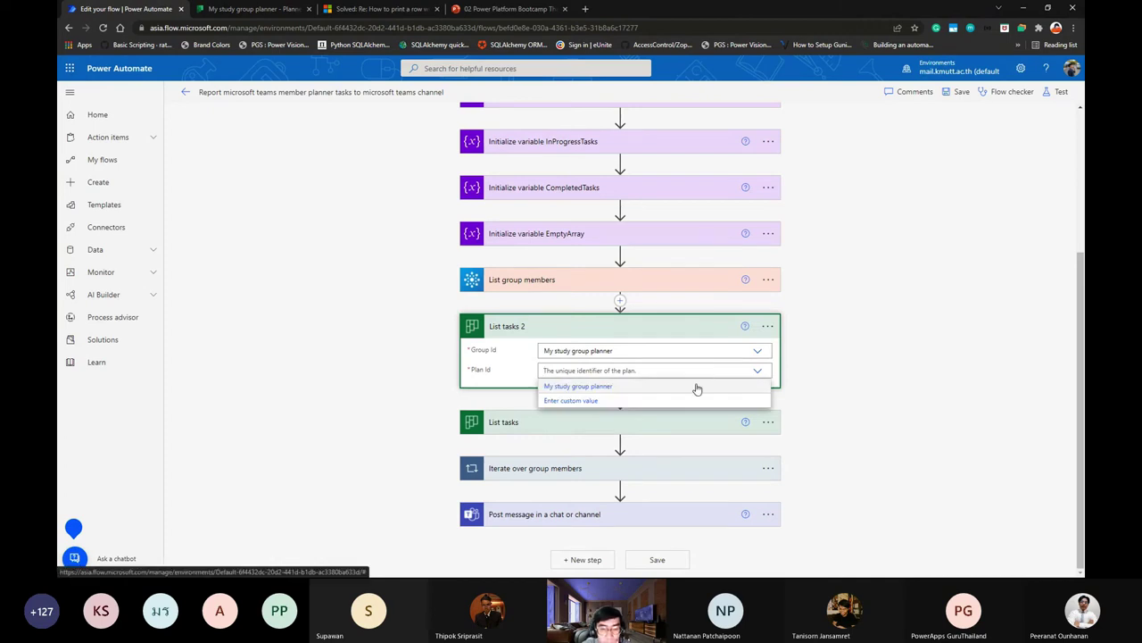
{"action": "left_click", "coordinate": [695, 385]}
Delete the original List tasks action and rename its replacement as List tasks.
{"action": "left_click", "coordinate": [769, 421]}
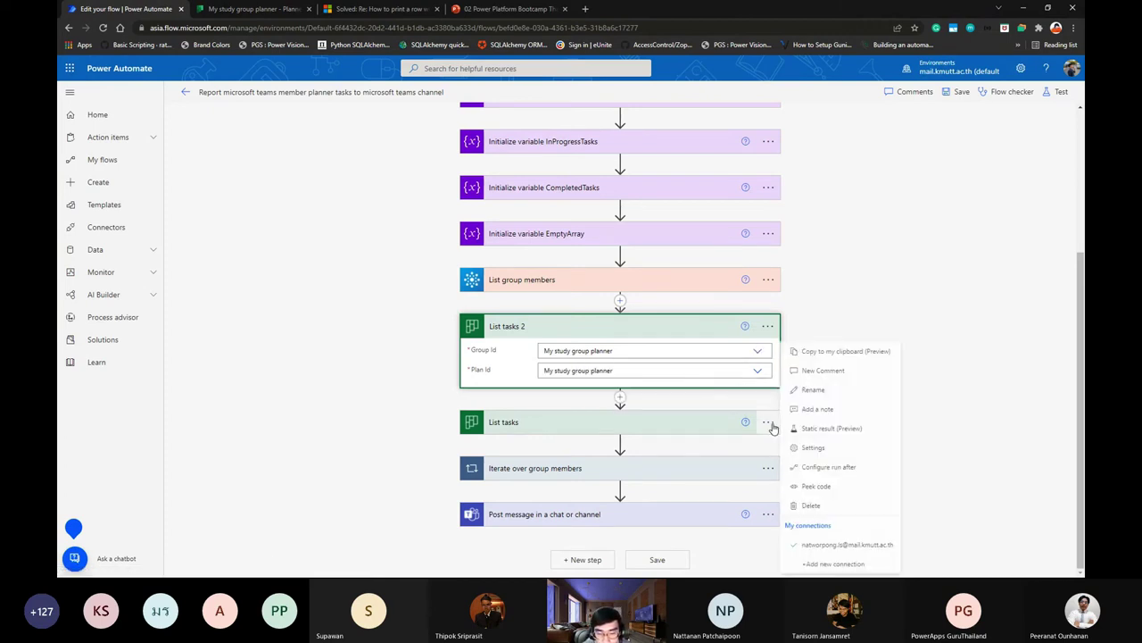
{"action": "left_click", "coordinate": [816, 506]}
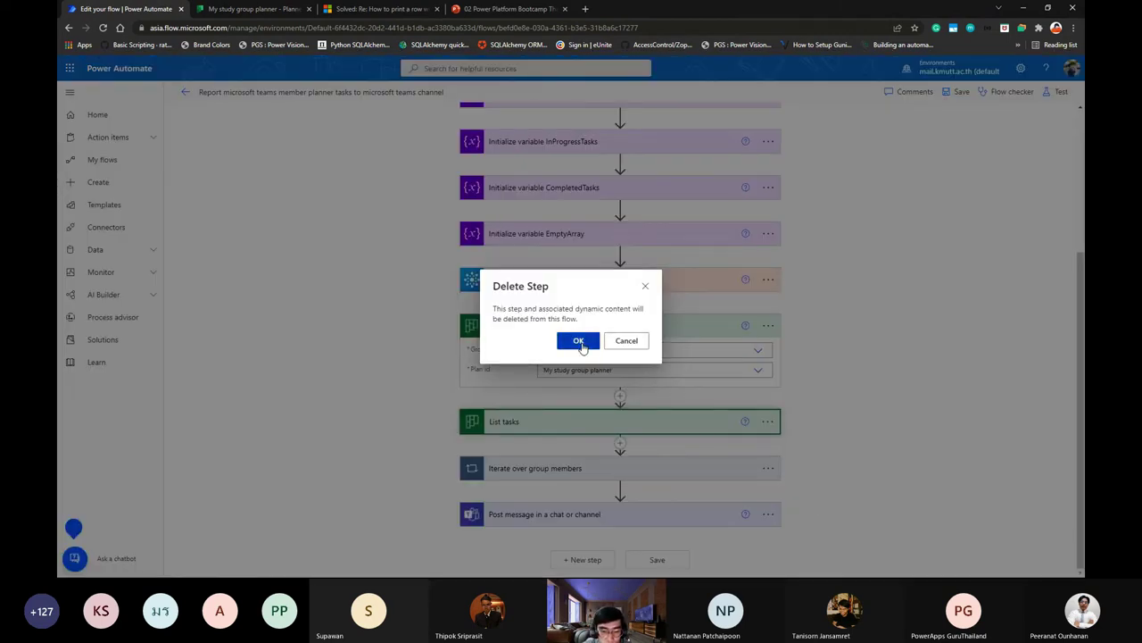
{"action": "left_click", "coordinate": [577, 340]}
{"action": "left_click", "coordinate": [768, 373]}
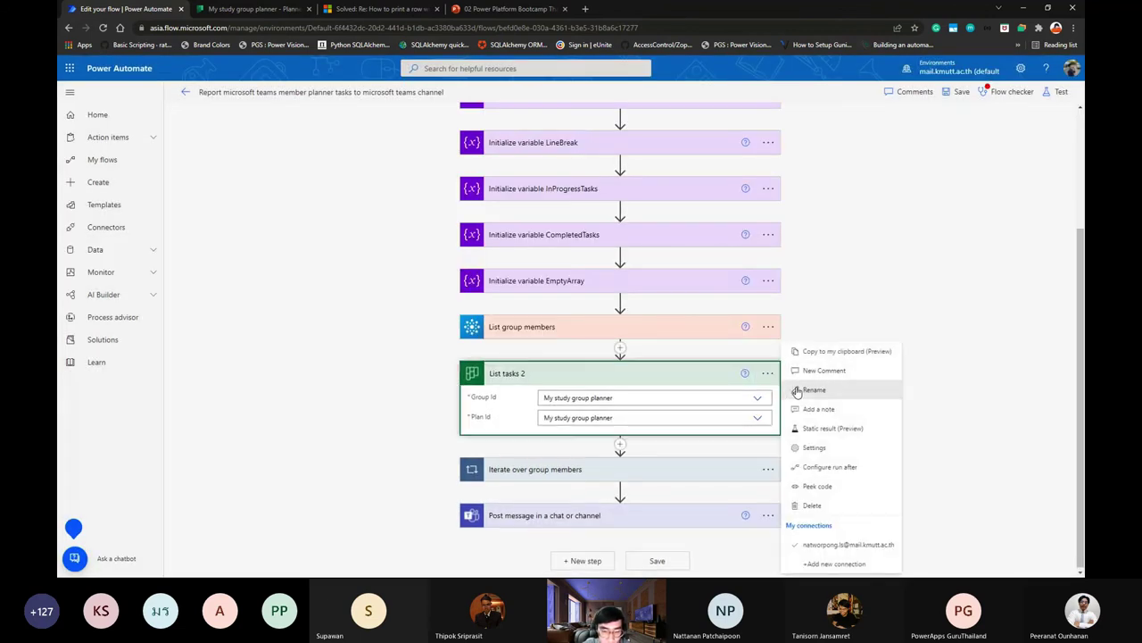
{"action": "left_click", "coordinate": [814, 389]}
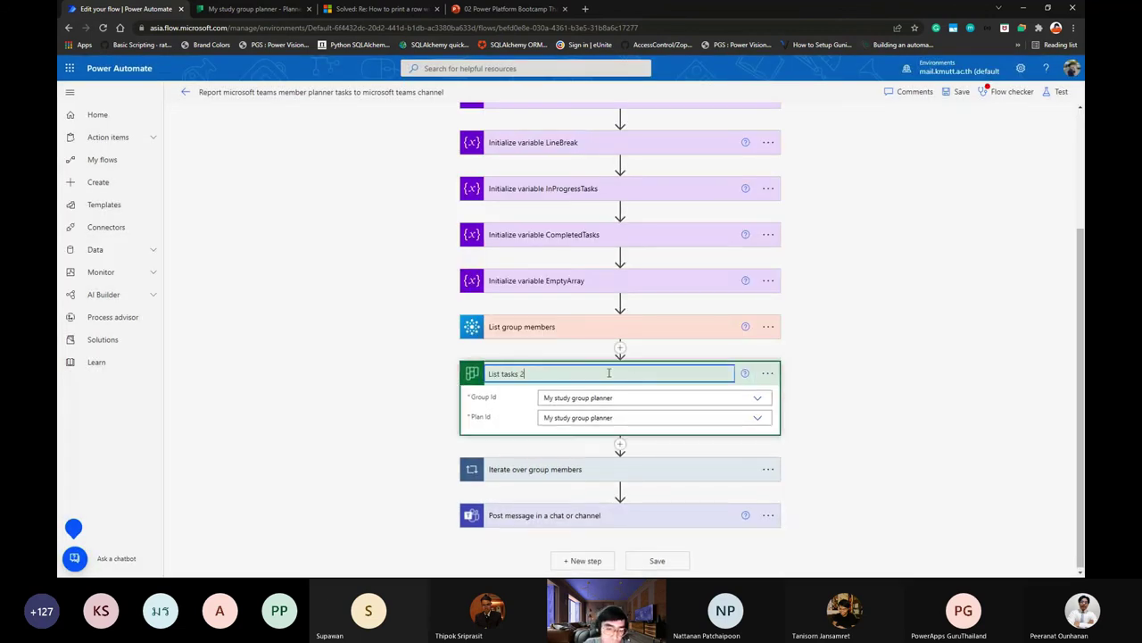
{"action": "left_click", "coordinate": [801, 369]}
Try to save the flow and go to the Iterate over tasks error listed in the flow checker.
{"action": "scroll", "coordinate": [899, 364], "scroll_direction": "up", "scroll_amount": 3}
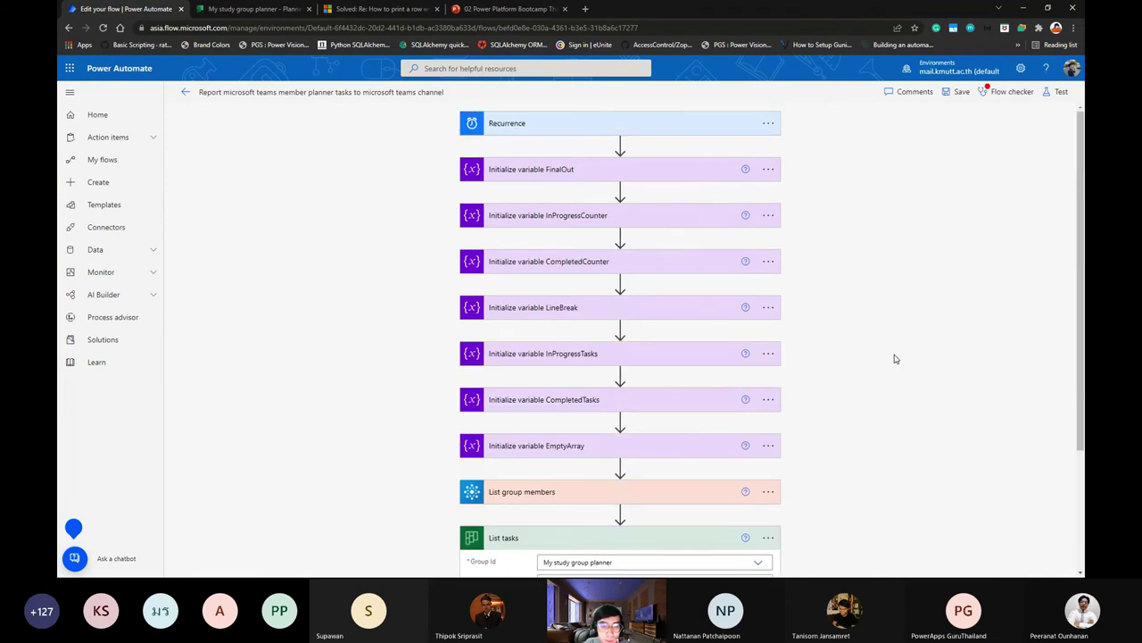
{"action": "scroll", "coordinate": [895, 359], "scroll_direction": "down", "scroll_amount": 3}
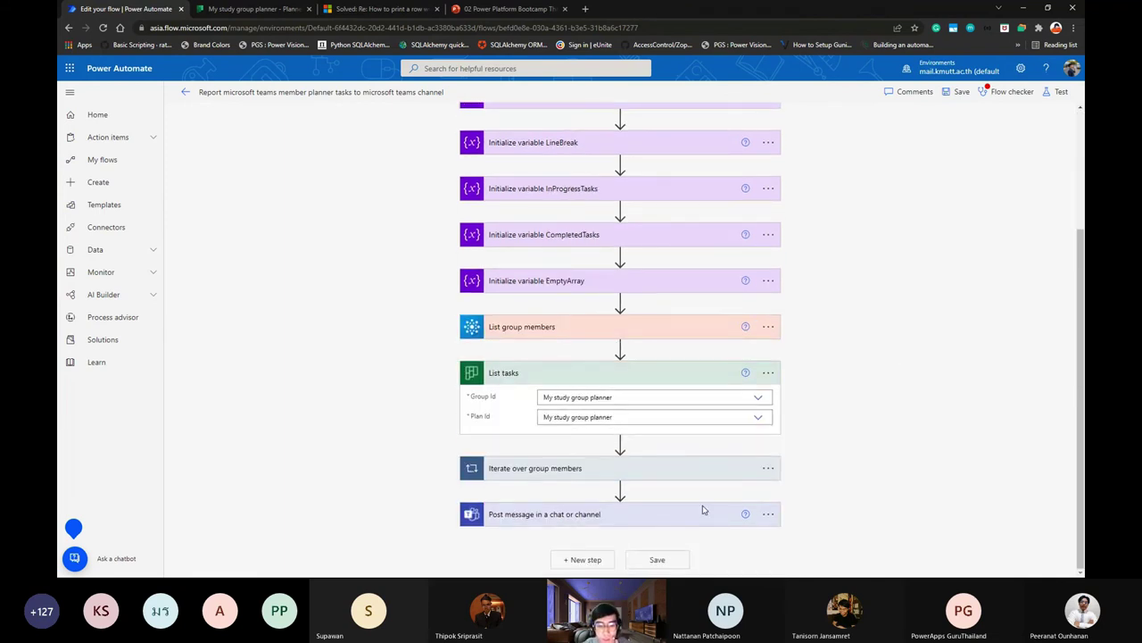
{"action": "left_click", "coordinate": [657, 562]}
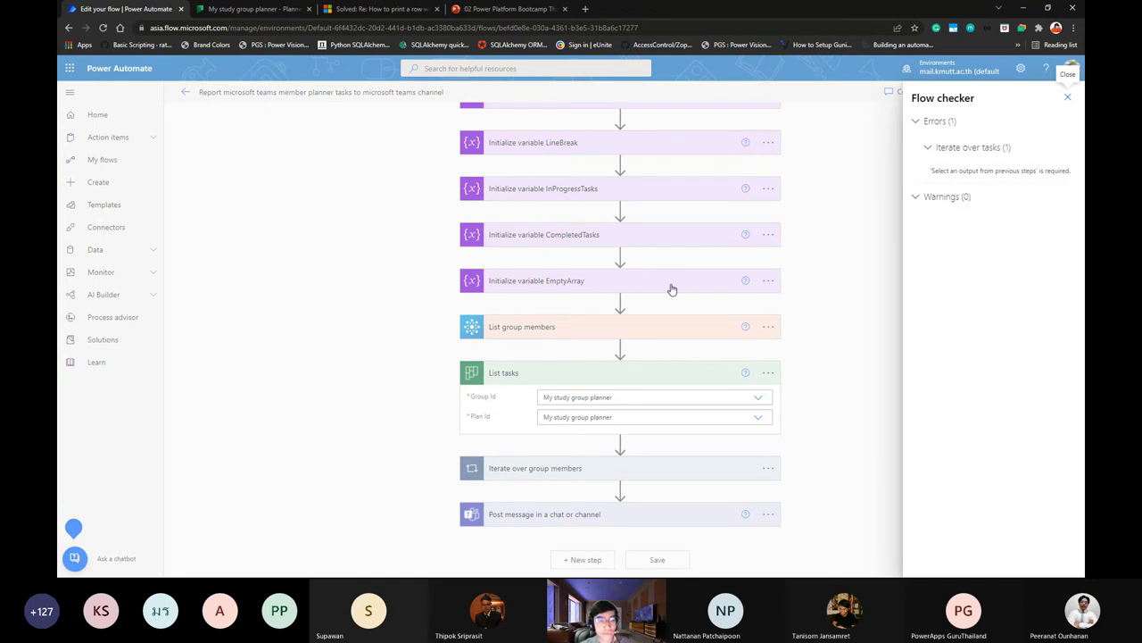
{"action": "key", "text": "super"}
{"action": "key", "text": "super"}
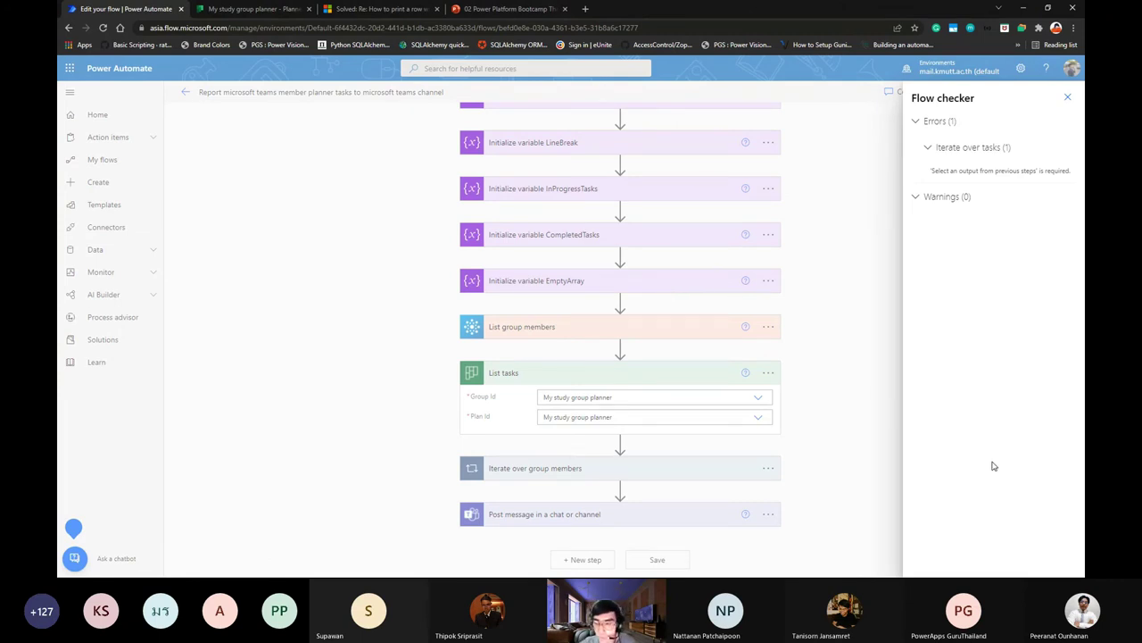
{"action": "left_click", "coordinate": [1027, 169]}
Examine the inputs of the Iterate over tasks and Iterate over task assignments loops and the available dynamic content.
{"action": "scroll", "coordinate": [907, 435], "scroll_direction": "down", "scroll_amount": 5}
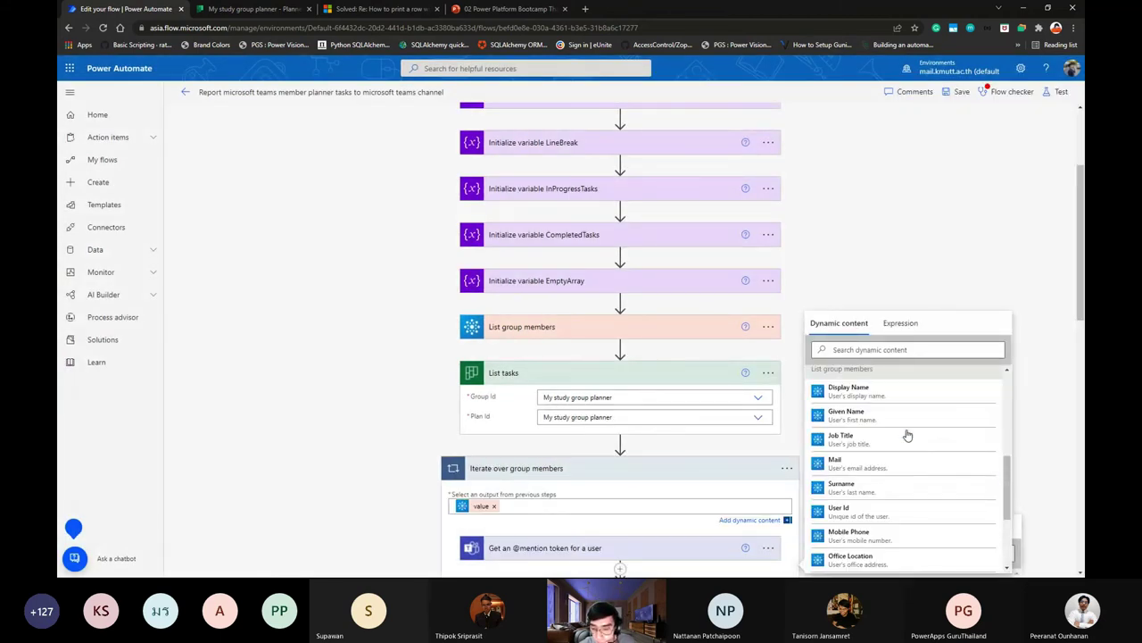
{"action": "scroll", "coordinate": [908, 435], "scroll_direction": "up", "scroll_amount": 5}
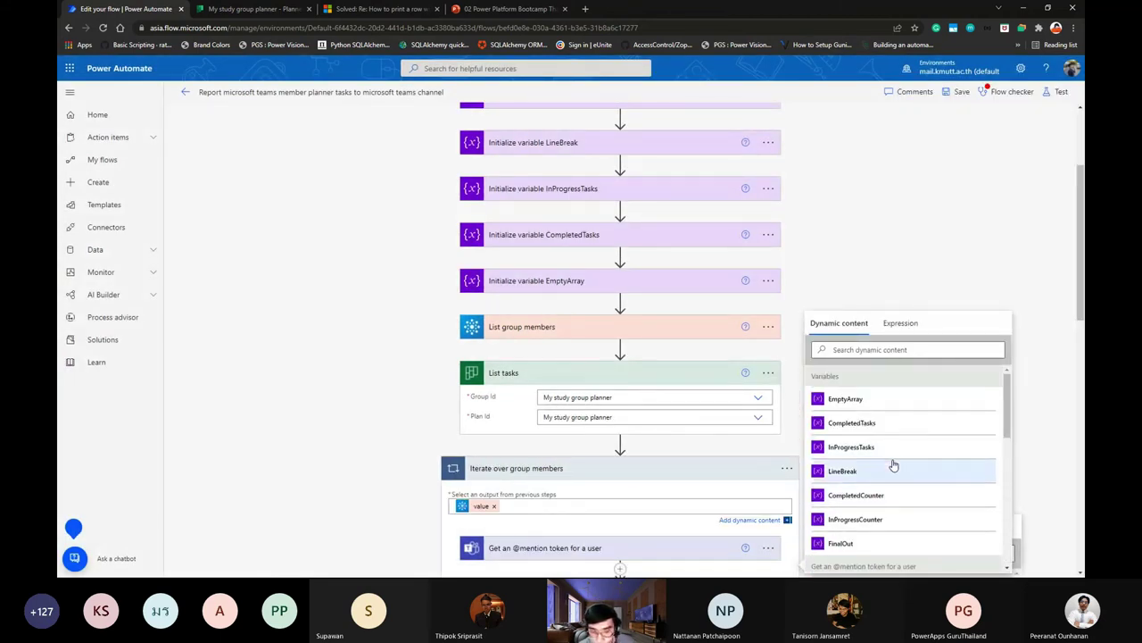
{"action": "scroll", "coordinate": [880, 276], "scroll_direction": "down", "scroll_amount": 10}
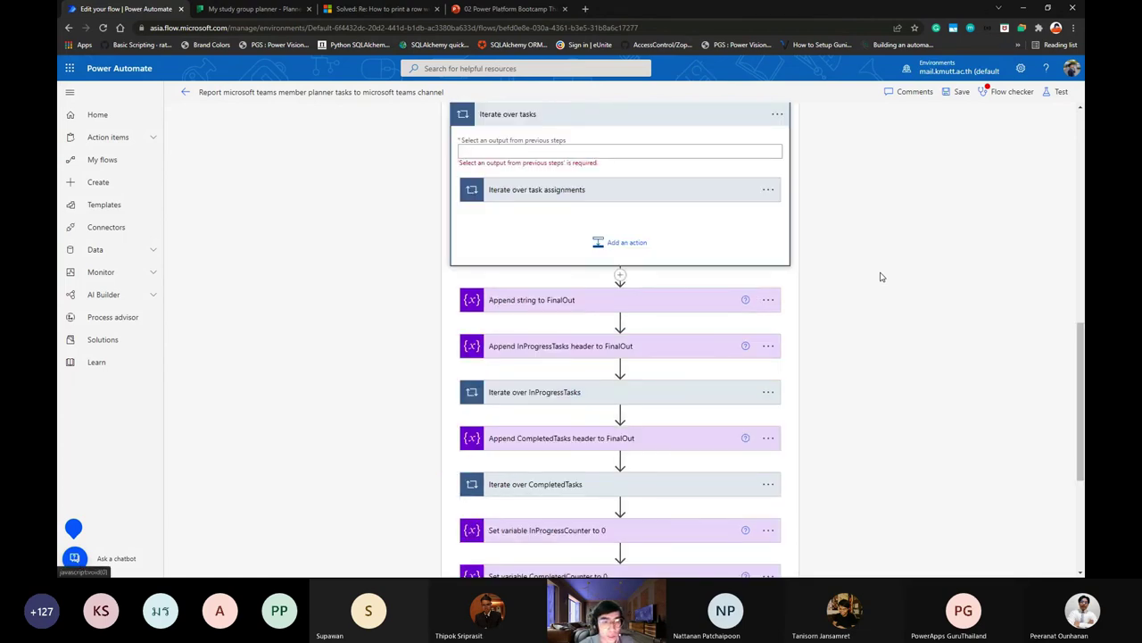
{"action": "scroll", "coordinate": [880, 268], "scroll_direction": "up", "scroll_amount": 4}
{"action": "left_click", "coordinate": [577, 247]}
{"action": "scroll", "coordinate": [623, 323], "scroll_direction": "up", "scroll_amount": 4}
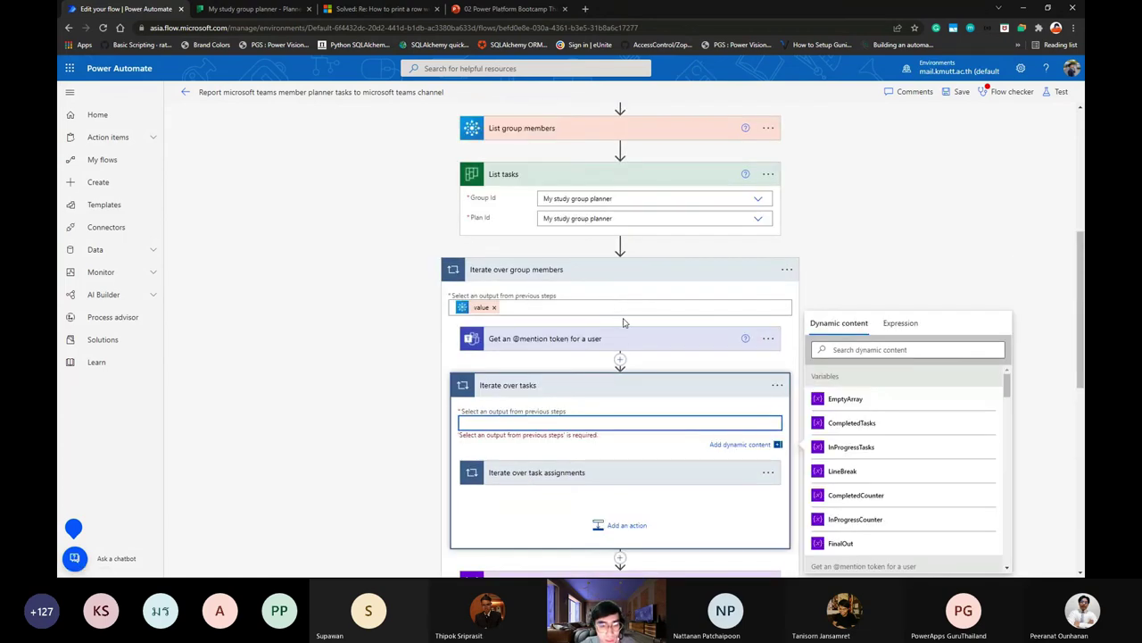
{"action": "scroll", "coordinate": [621, 315], "scroll_direction": "down", "scroll_amount": 4}
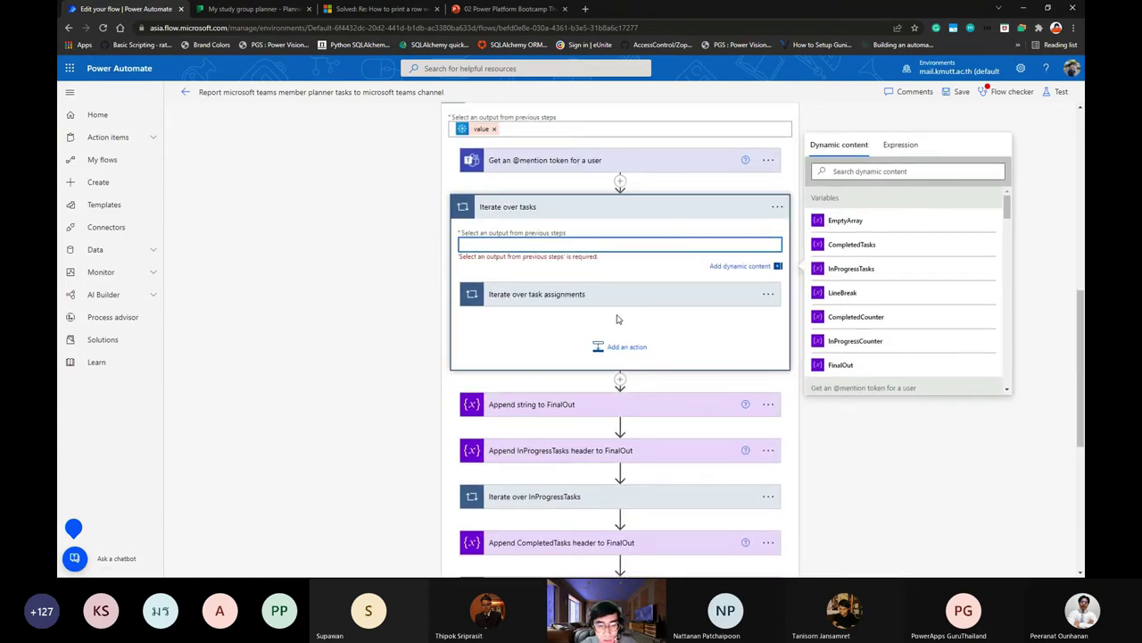
{"action": "left_click", "coordinate": [600, 302]}
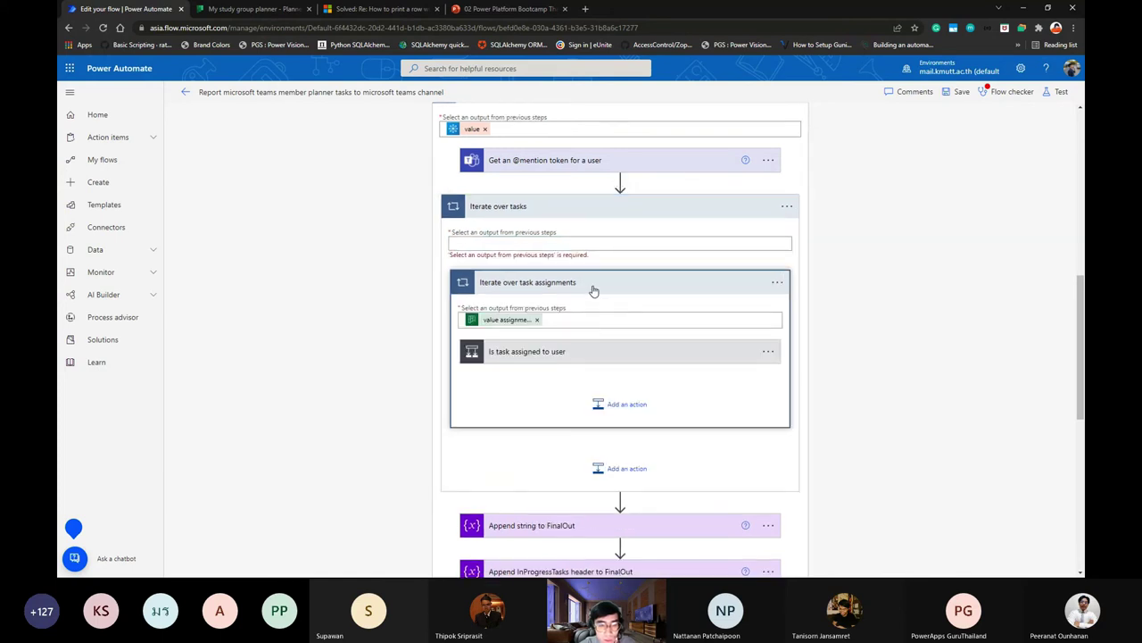
{"action": "left_click", "coordinate": [594, 291]}
Set the input of the Iterate over tasks loop to the value output of the List tasks action.
{"action": "scroll", "coordinate": [593, 321], "scroll_direction": "up", "scroll_amount": 2}
{"action": "left_click", "coordinate": [592, 332]}
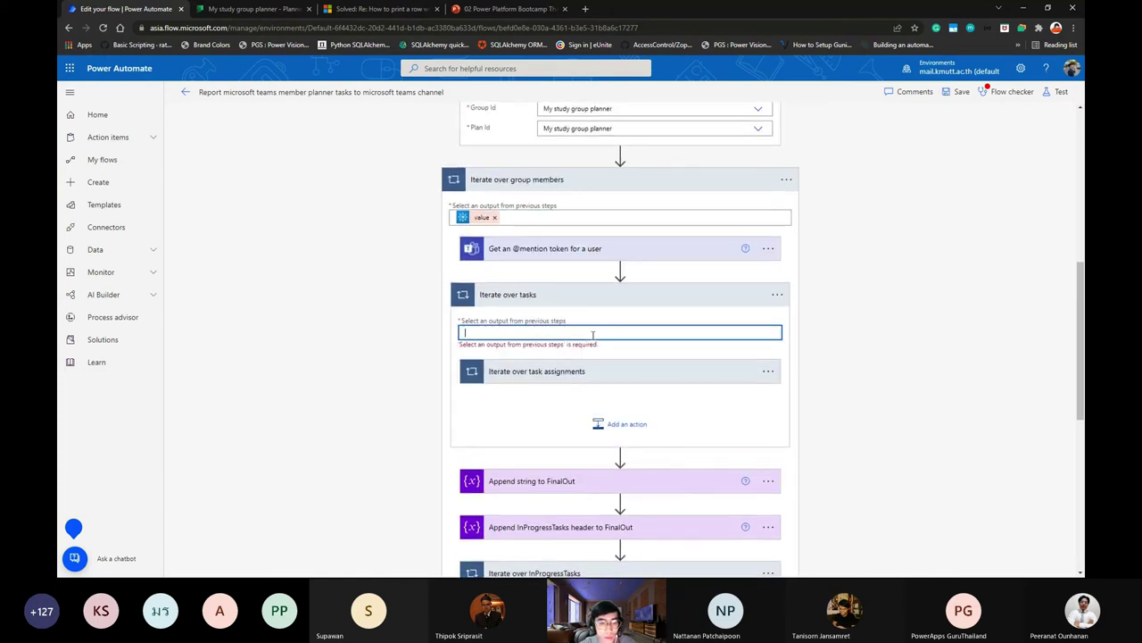
{"action": "left_click", "coordinate": [867, 388]}
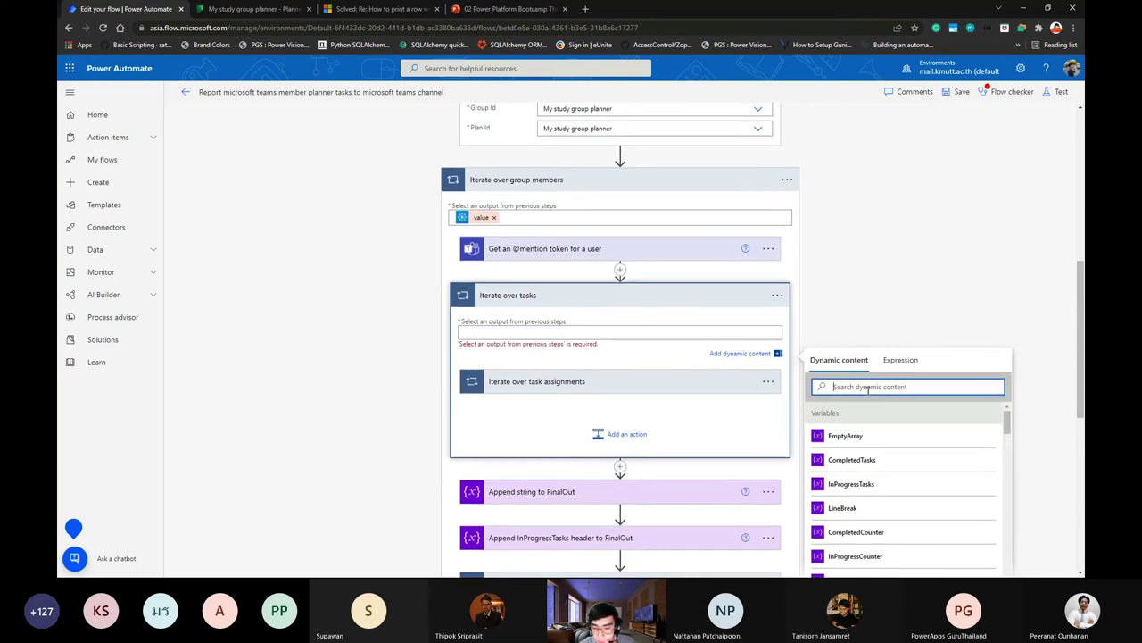
{"action": "scroll", "coordinate": [719, 378], "scroll_direction": "down", "scroll_amount": 4}
{"action": "scroll", "coordinate": [786, 291], "scroll_direction": "up", "scroll_amount": 3}
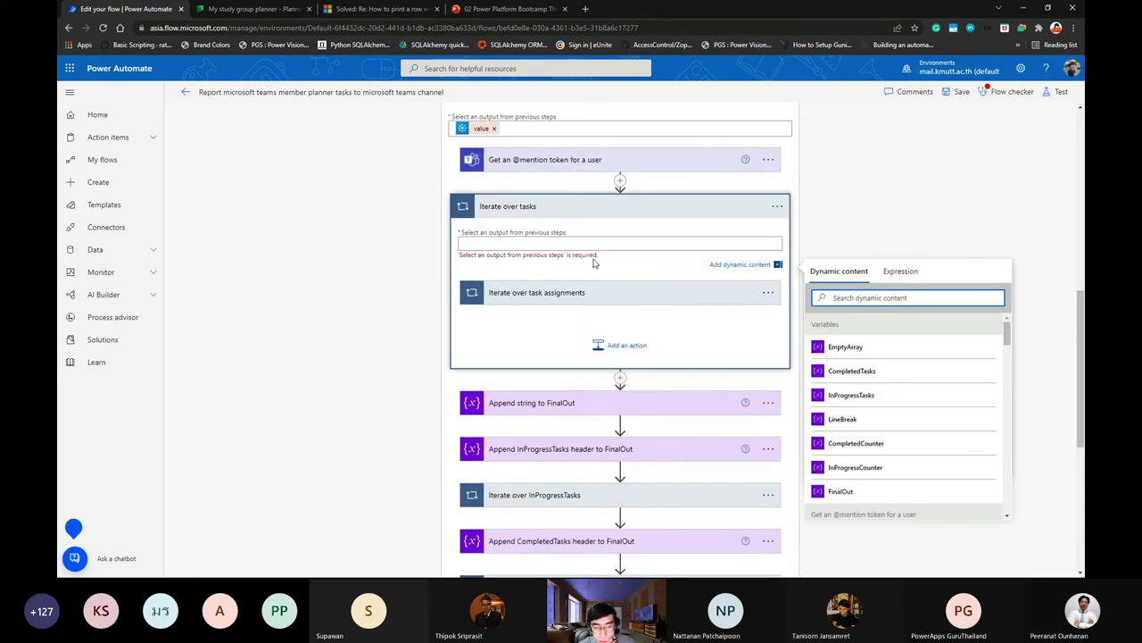
{"action": "scroll", "coordinate": [662, 357], "scroll_direction": "up", "scroll_amount": 3}
{"action": "scroll", "coordinate": [705, 366], "scroll_direction": "down", "scroll_amount": 3}
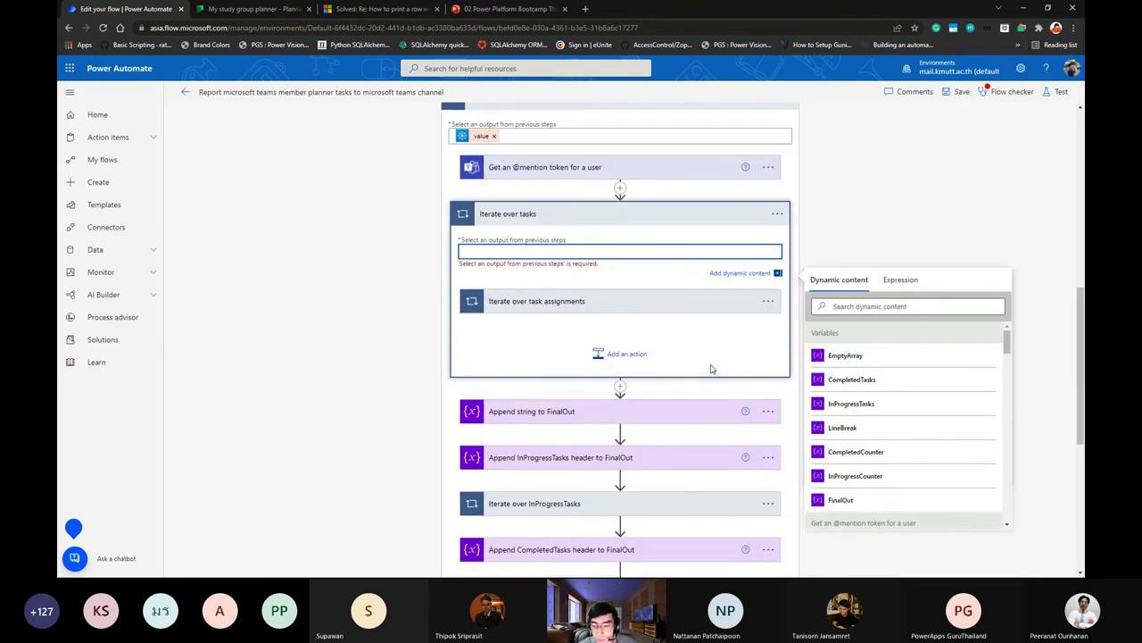
{"action": "scroll", "coordinate": [880, 424], "scroll_direction": "down", "scroll_amount": 5}
{"action": "scroll", "coordinate": [880, 424], "scroll_direction": "down", "scroll_amount": 10}
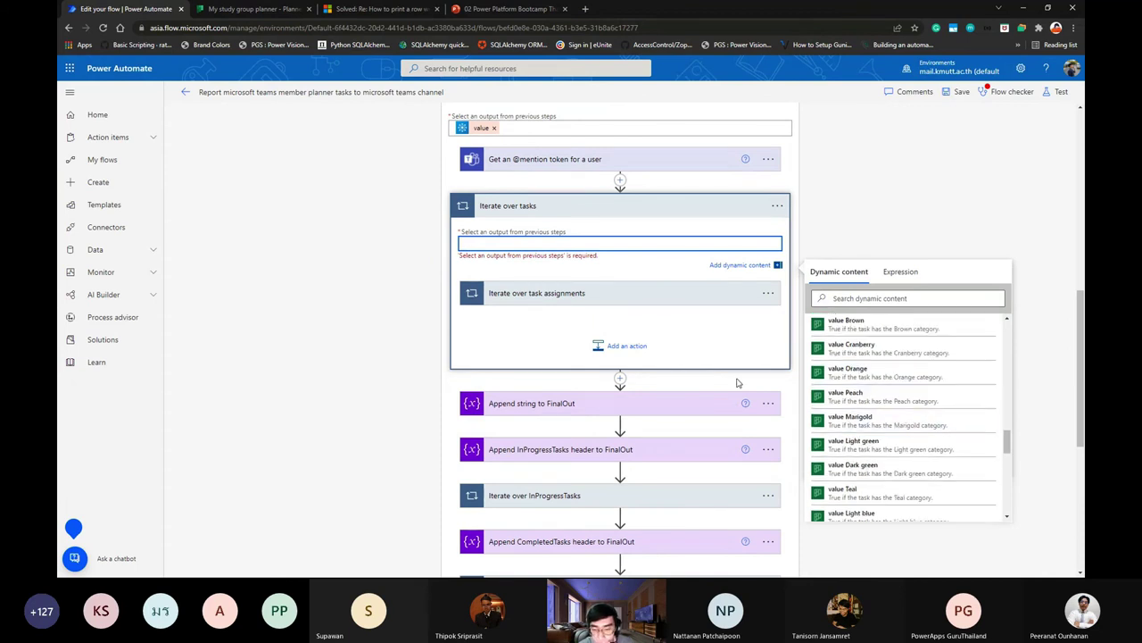
{"action": "scroll", "coordinate": [893, 437], "scroll_direction": "up", "scroll_amount": 2}
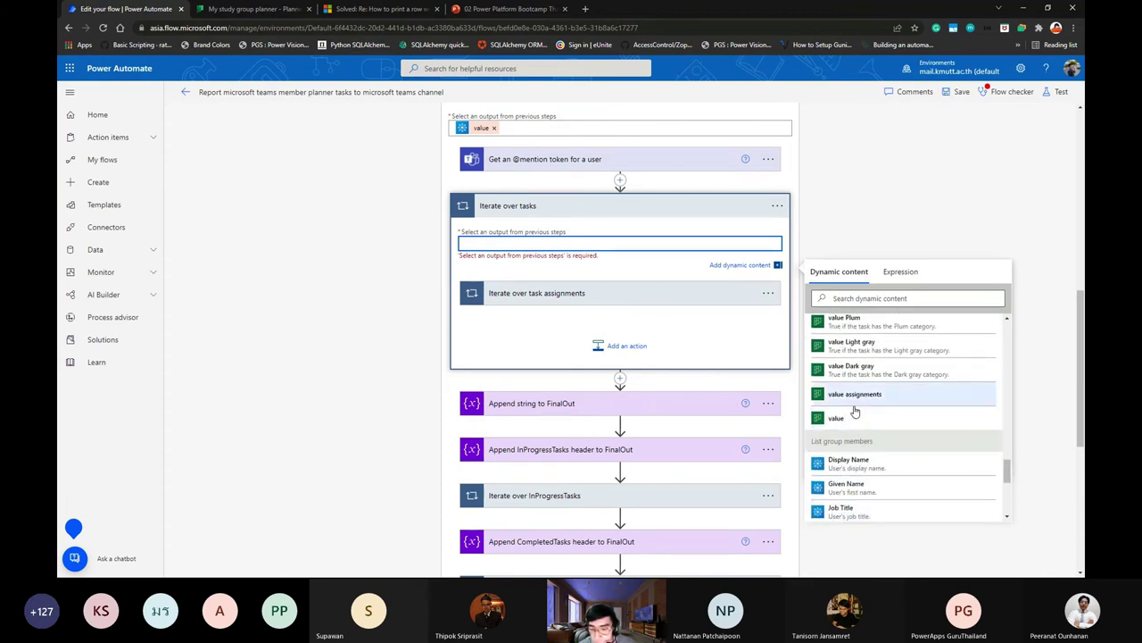
{"action": "scroll", "coordinate": [857, 424], "scroll_direction": "up", "scroll_amount": 4}
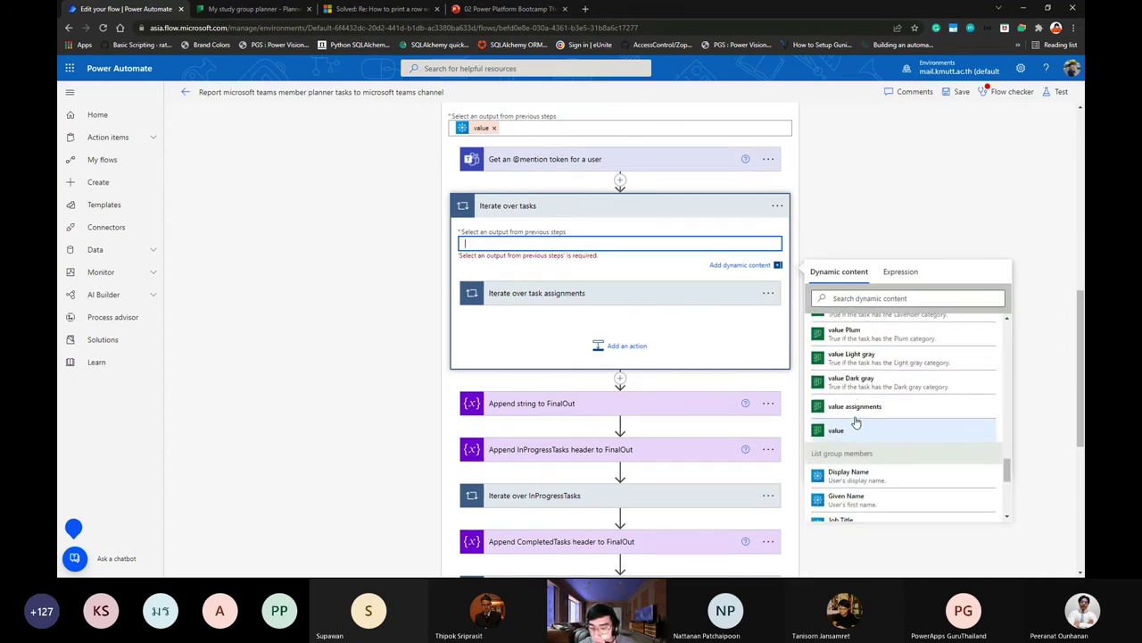
{"action": "scroll", "coordinate": [875, 457], "scroll_direction": "down", "scroll_amount": 4}
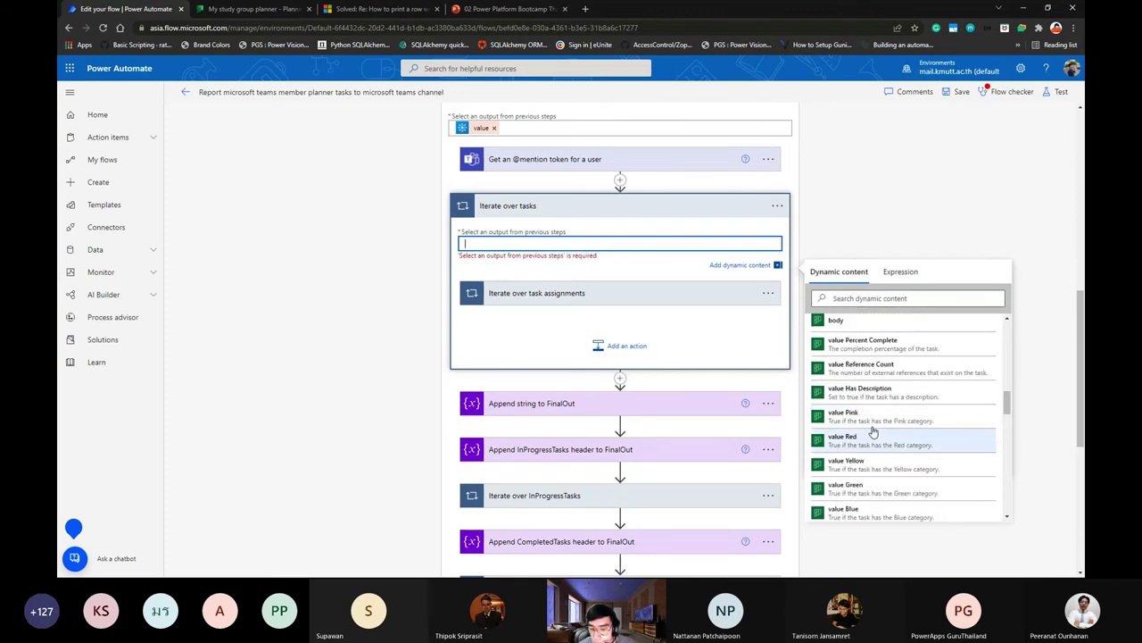
{"action": "left_click", "coordinate": [843, 415]}
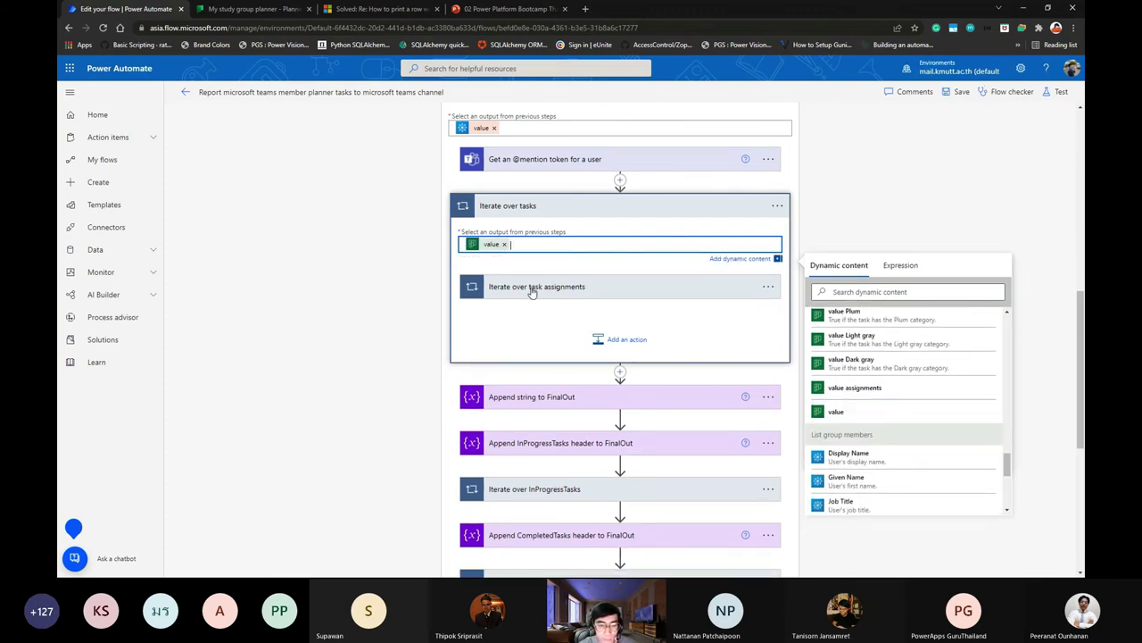
Expand the Iterate over task assignments loop to review its input and save the flow.
{"action": "left_click", "coordinate": [532, 290]}
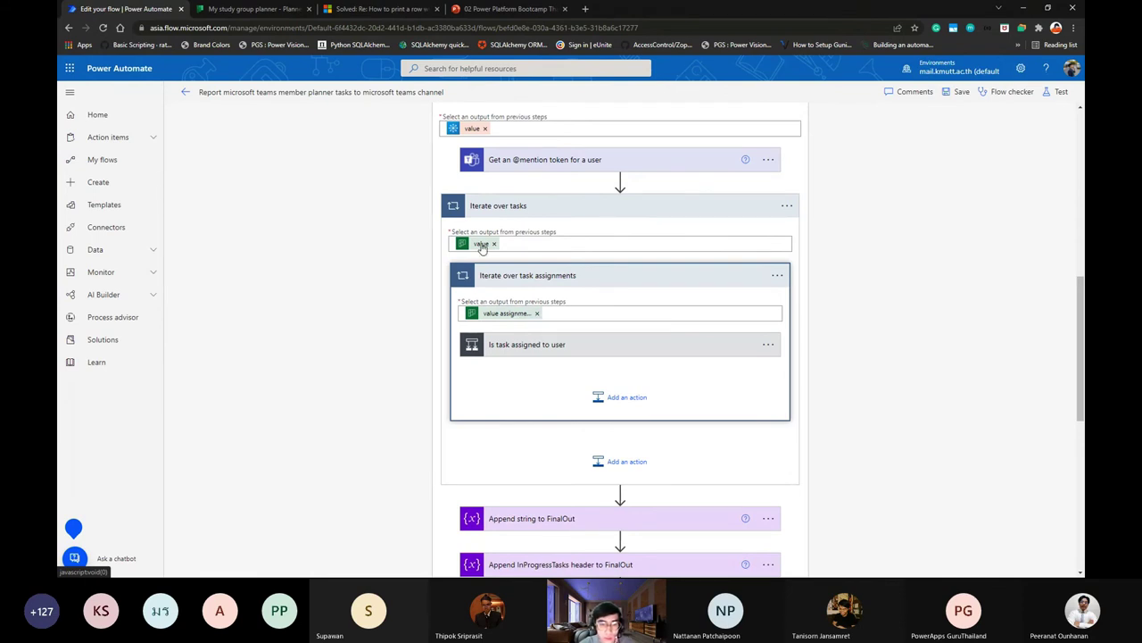
{"action": "scroll", "coordinate": [487, 267], "scroll_direction": "up", "scroll_amount": 2}
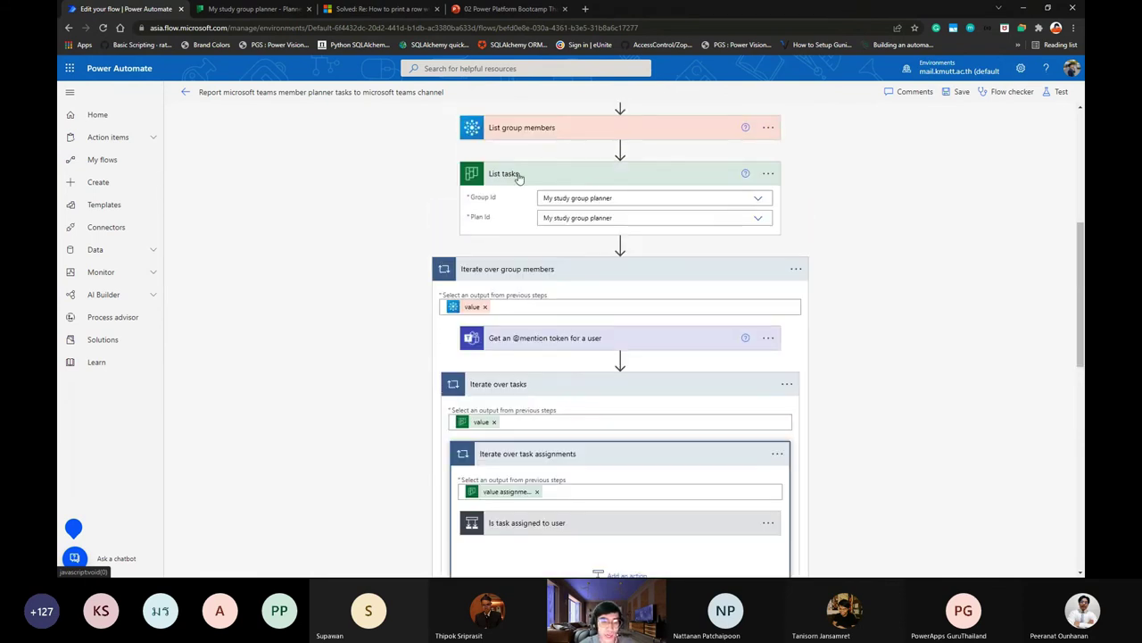
{"action": "scroll", "coordinate": [589, 294], "scroll_direction": "down", "scroll_amount": 1}
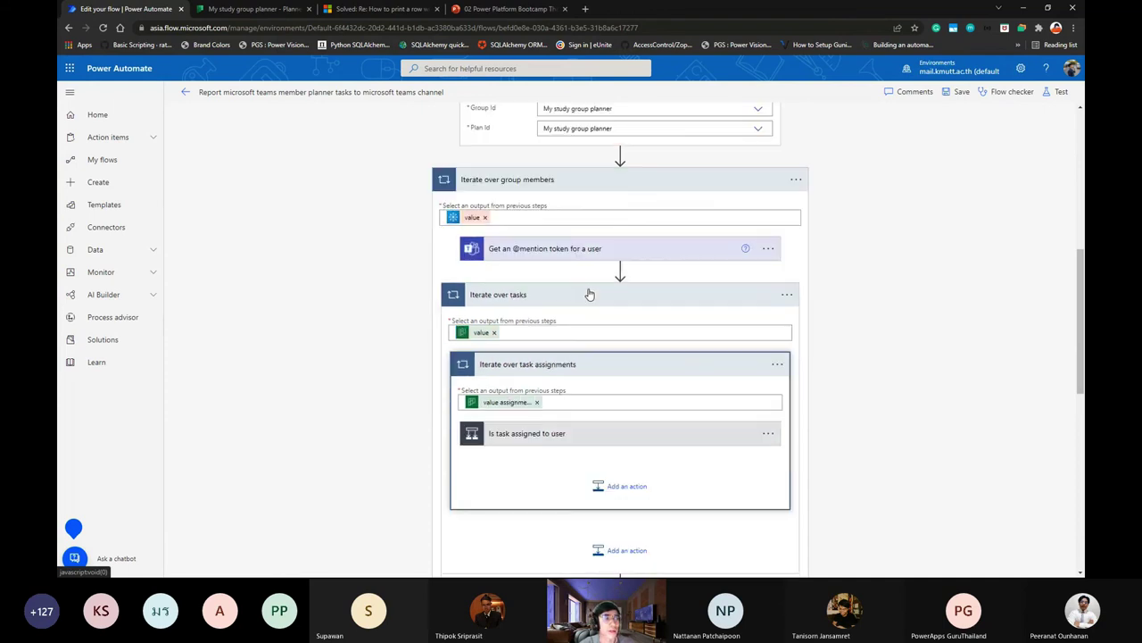
{"action": "left_click", "coordinate": [342, 242]}
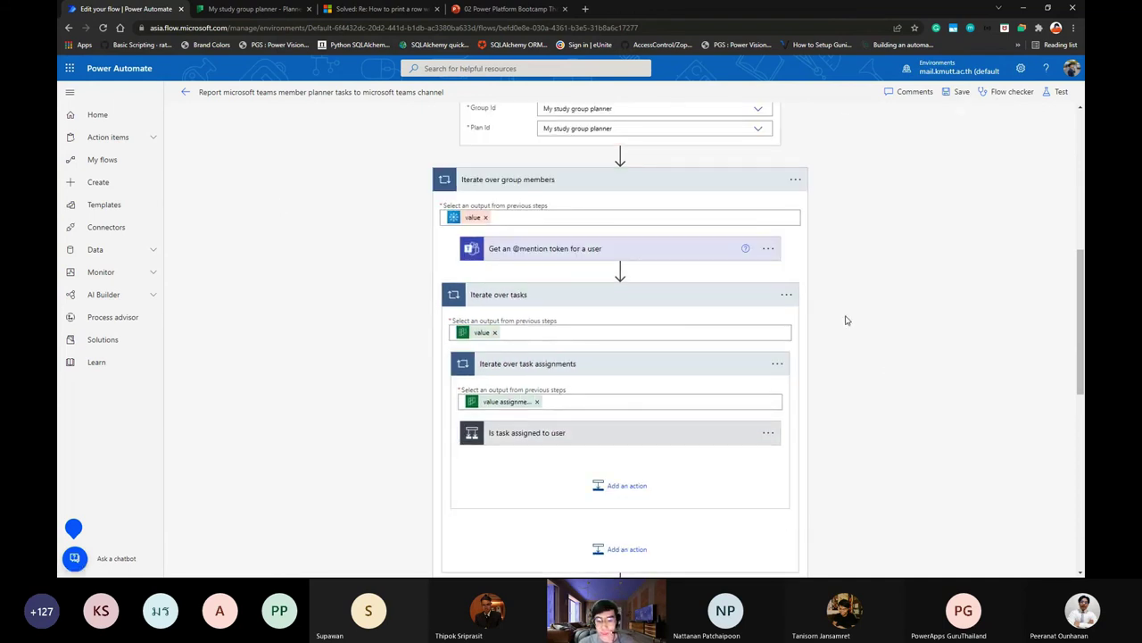
{"action": "scroll", "coordinate": [844, 318], "scroll_direction": "down", "scroll_amount": 6}
{"action": "left_click", "coordinate": [654, 559]}
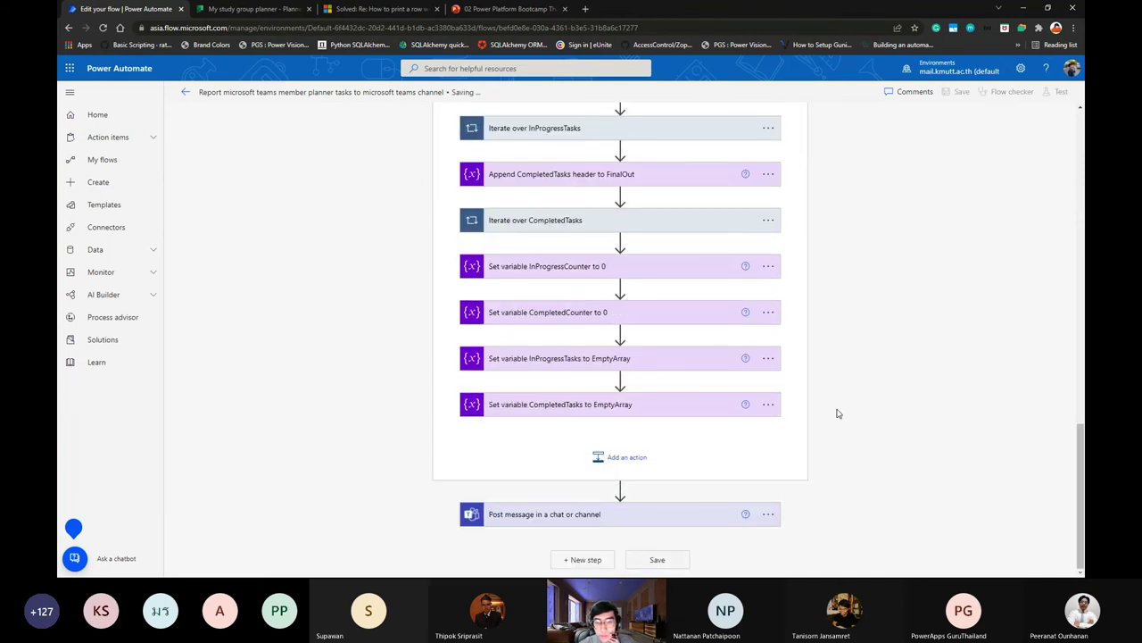
{"action": "scroll", "coordinate": [848, 392], "scroll_direction": "up", "scroll_amount": 4}
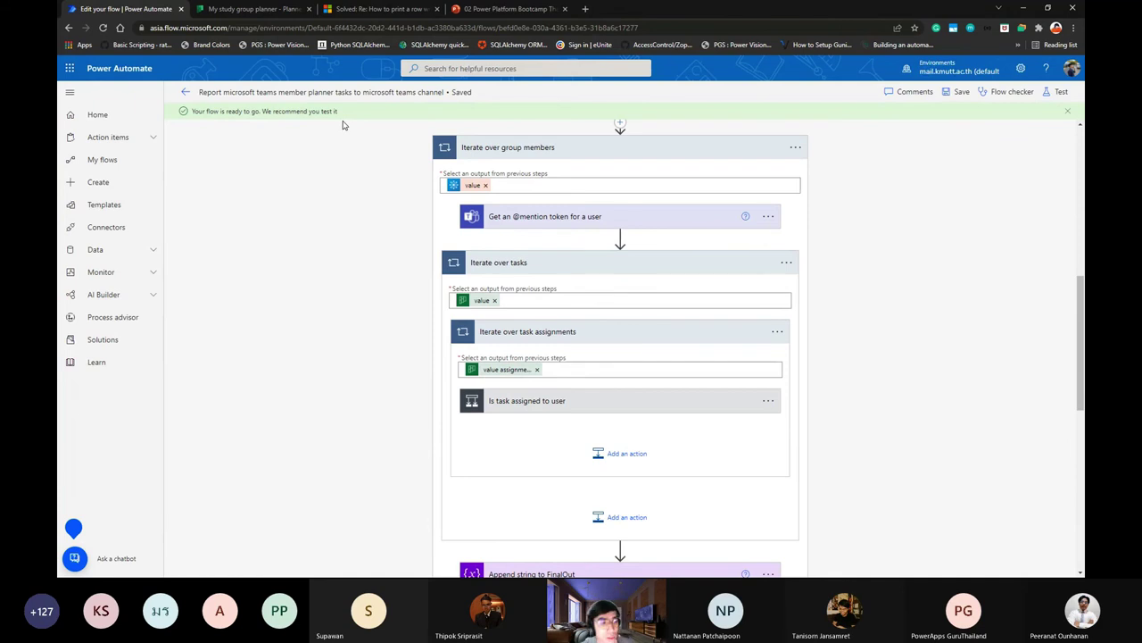
{"action": "right_click", "coordinate": [318, 172]}
{"action": "right_click", "coordinate": [289, 163]}
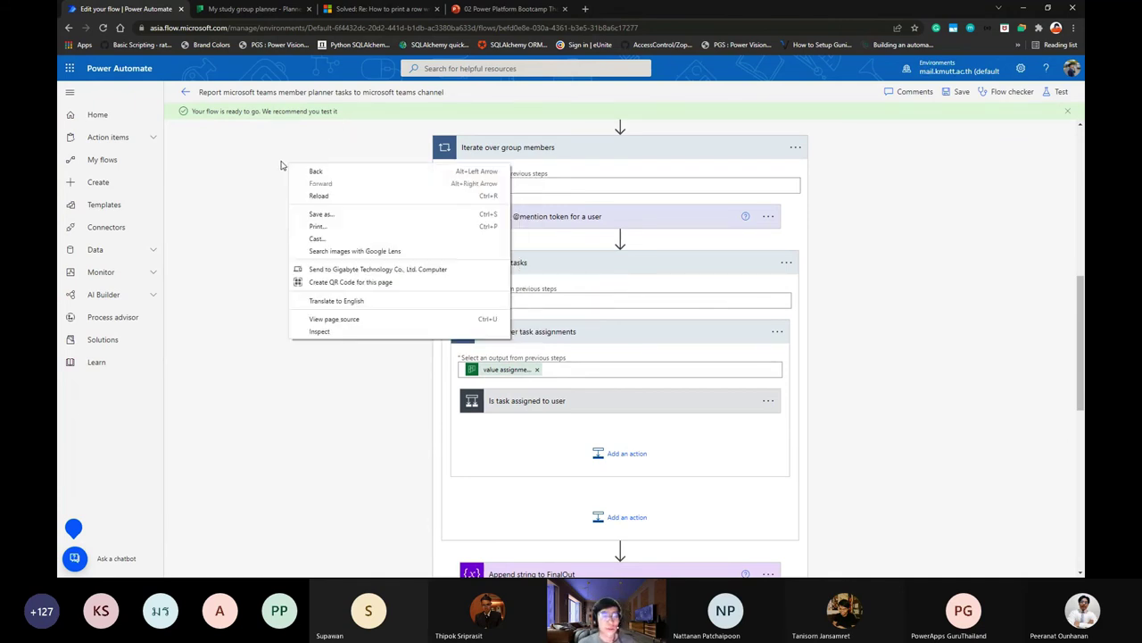
{"action": "left_click", "coordinate": [272, 161]}
{"action": "right_click", "coordinate": [272, 161]}
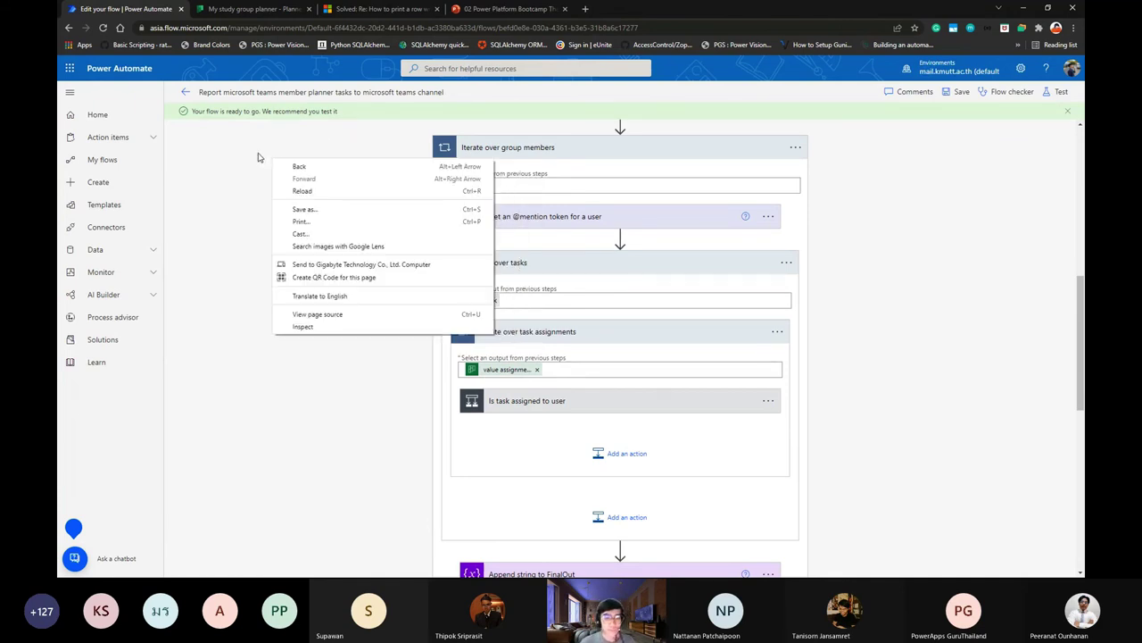
{"action": "left_click", "coordinate": [255, 158]}
{"action": "scroll", "coordinate": [353, 236], "scroll_direction": "up", "scroll_amount": 10}
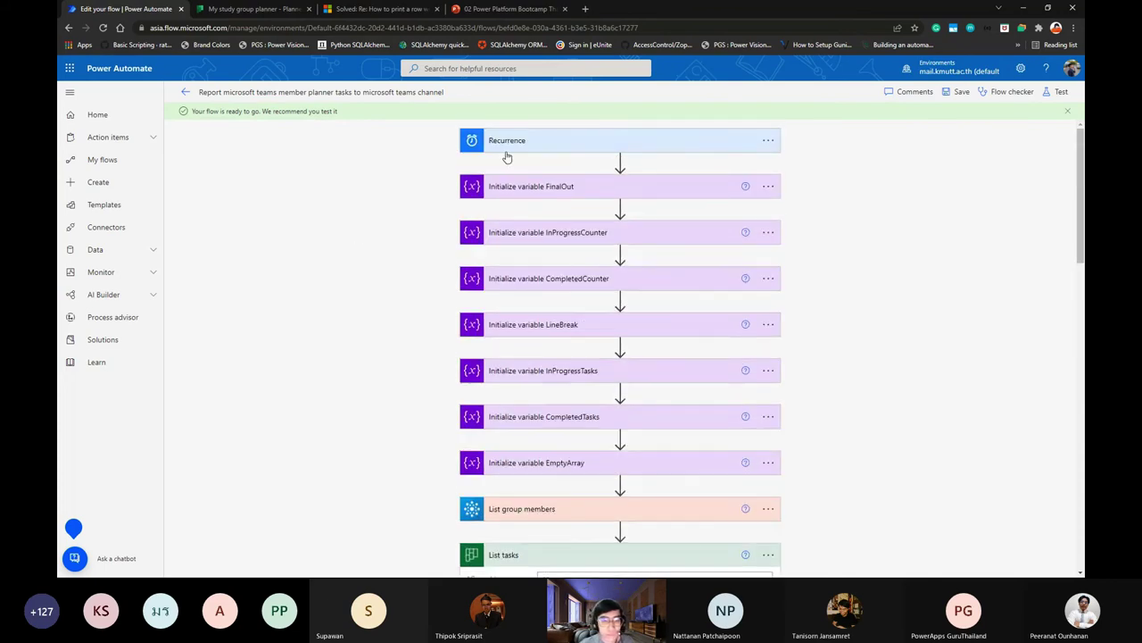
{"action": "scroll", "coordinate": [505, 158], "scroll_direction": "down", "scroll_amount": 5}
Switch to Microsoft Teams and check the posts in the General and Report channels of My test study group.
{"action": "key", "text": "alt+Tab"}
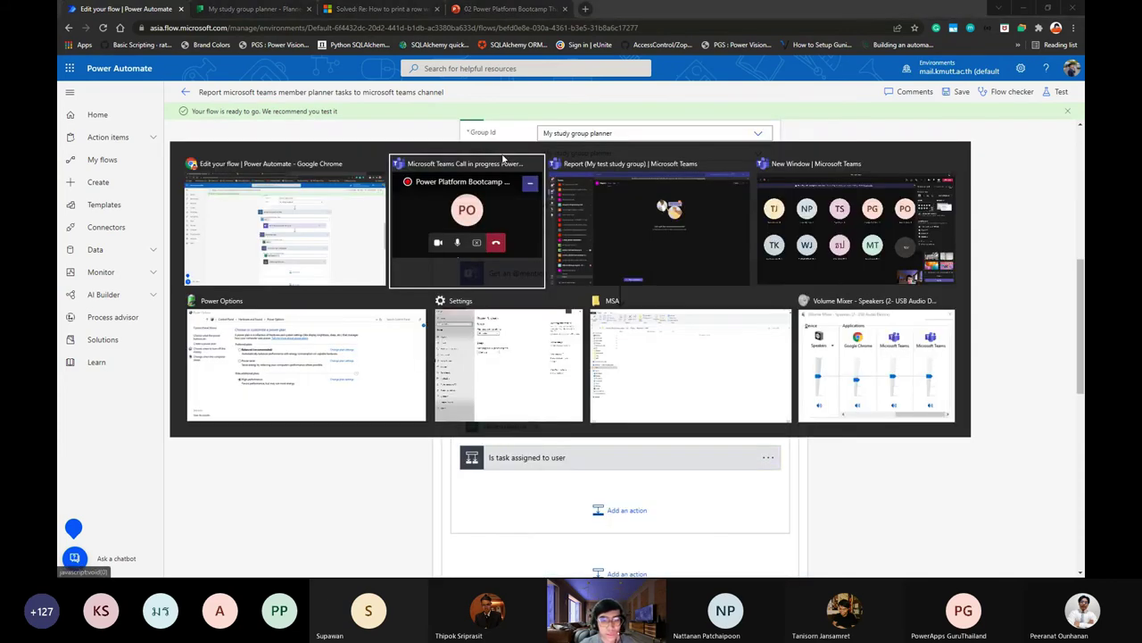
{"action": "left_click", "coordinate": [610, 230]}
{"action": "left_click", "coordinate": [160, 520]}
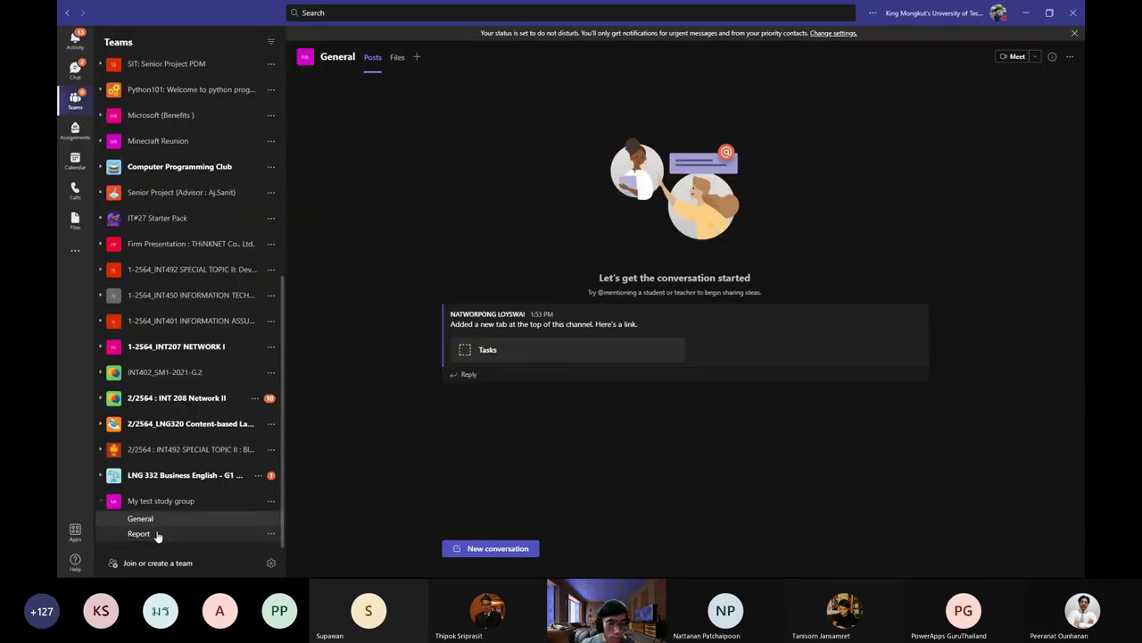
{"action": "left_click", "coordinate": [155, 533]}
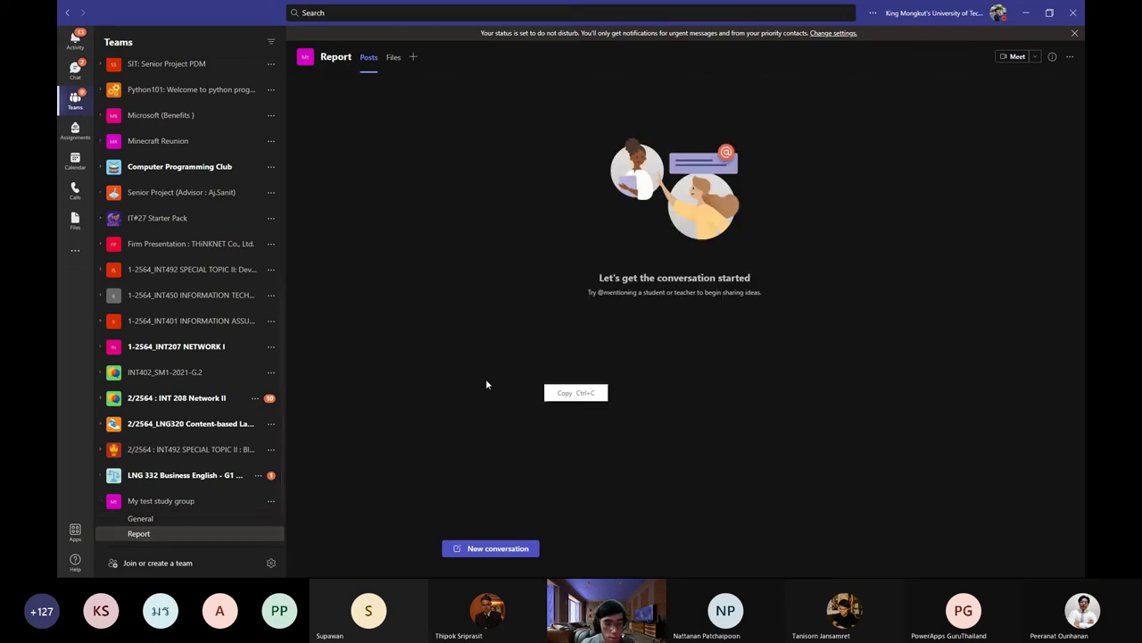
Switch to the My study group planner board in Planner and start a To do task named Complete task "C" by 2022/02/21.
{"action": "key", "text": "alt+Tab"}
{"action": "left_click", "coordinate": [279, 16]}
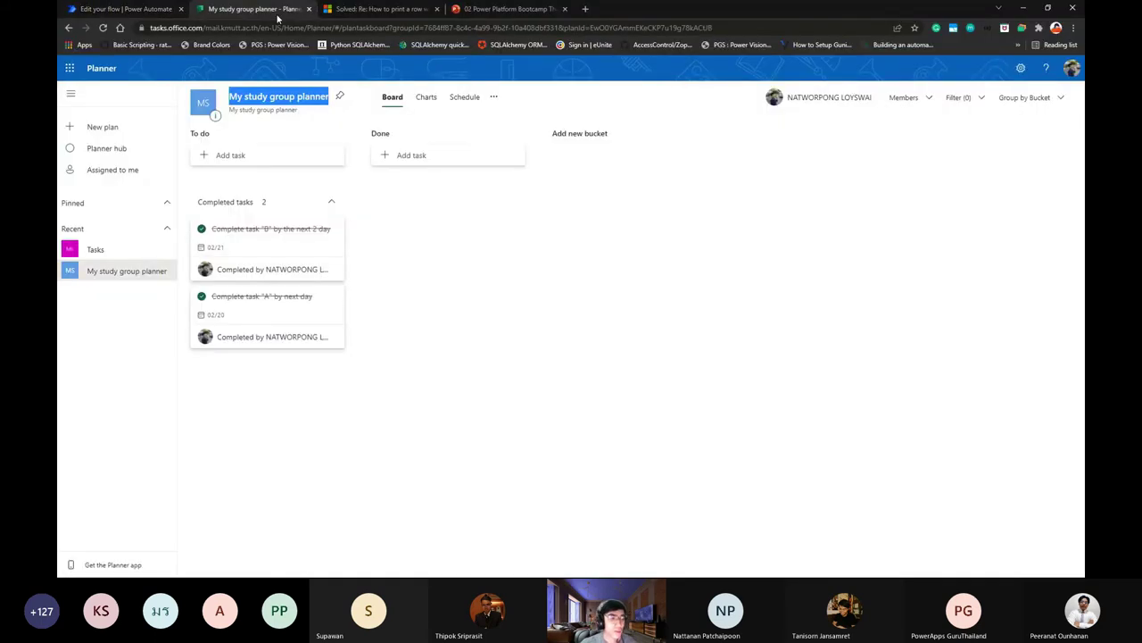
{"action": "left_click", "coordinate": [288, 157]}
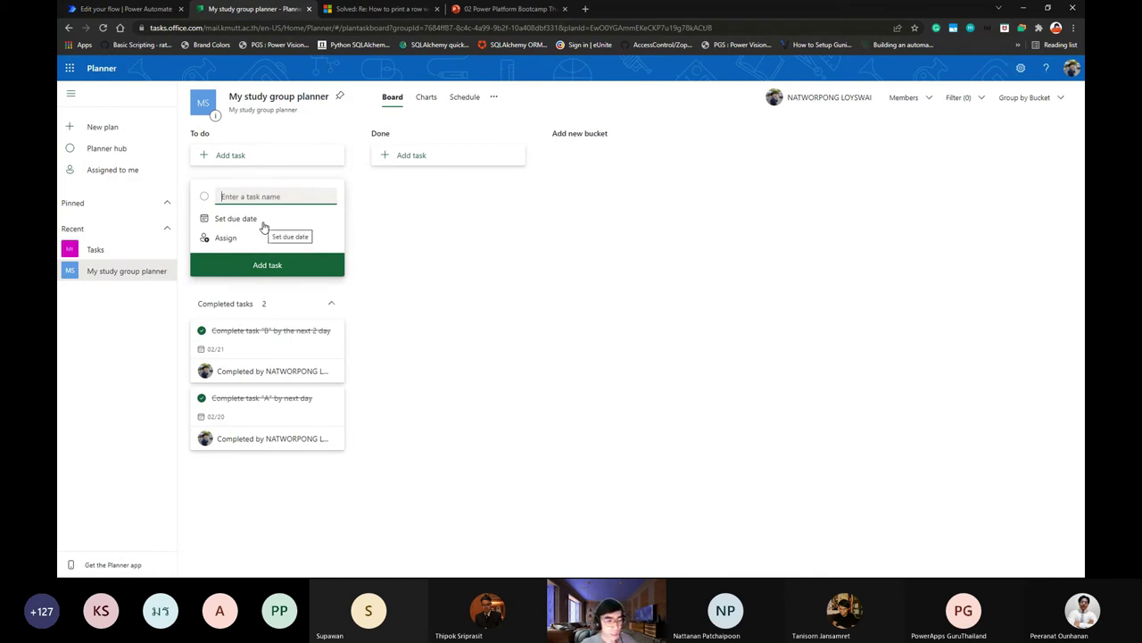
{"action": "type", "text": "Com"}
{"action": "type", "text": "o"}
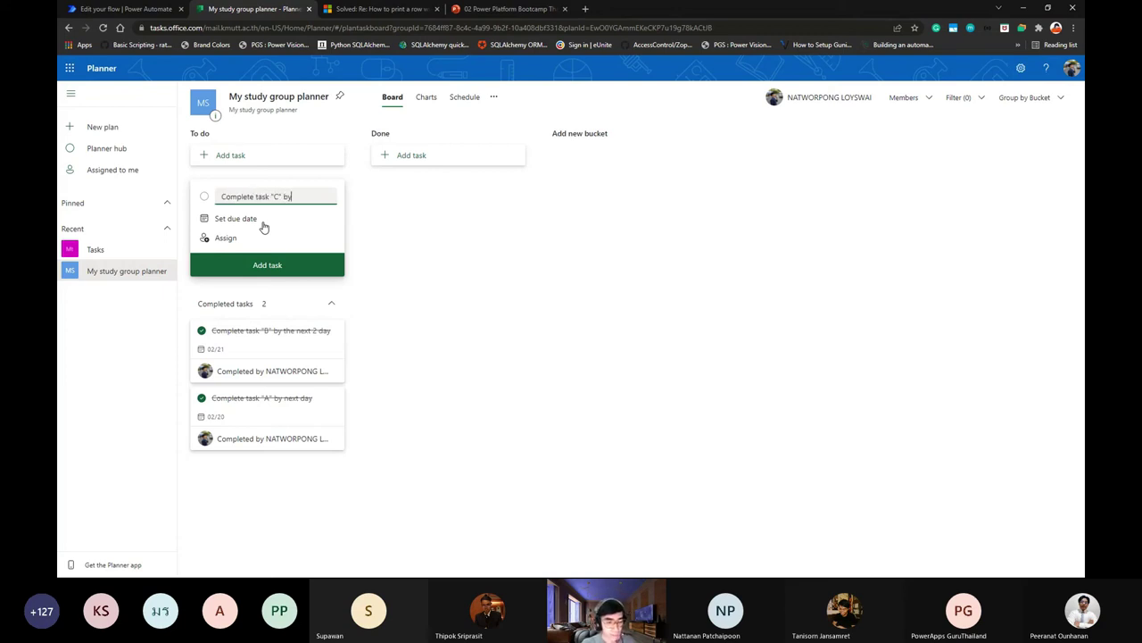
{"action": "key", "text": "super"}
{"action": "left_click", "coordinate": [1039, 570]}
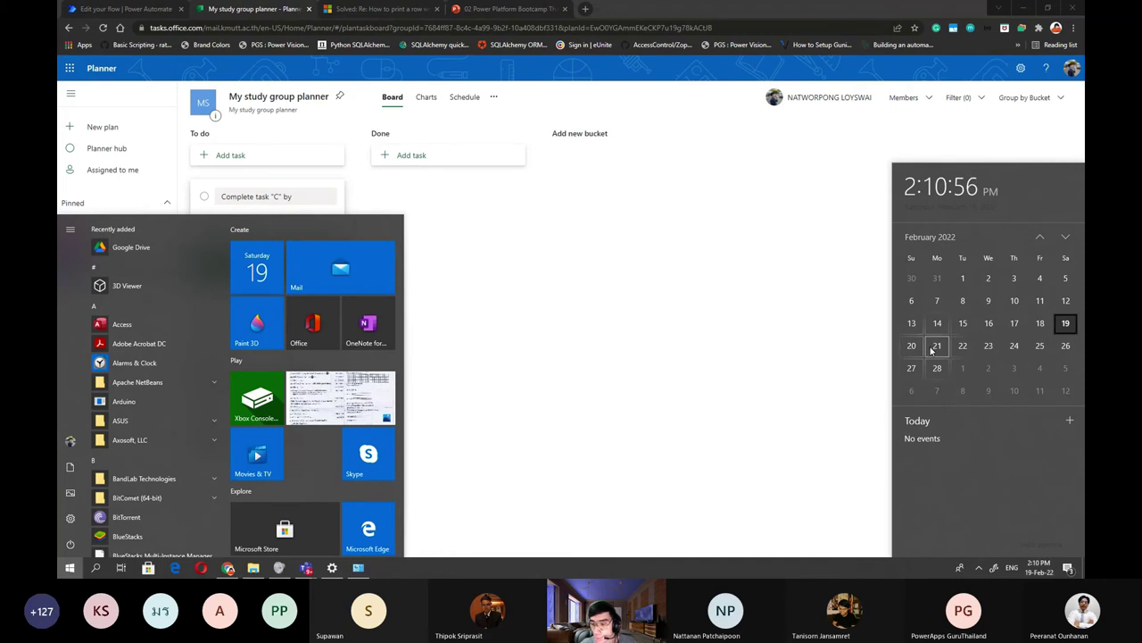
{"action": "left_click", "coordinate": [763, 333]}
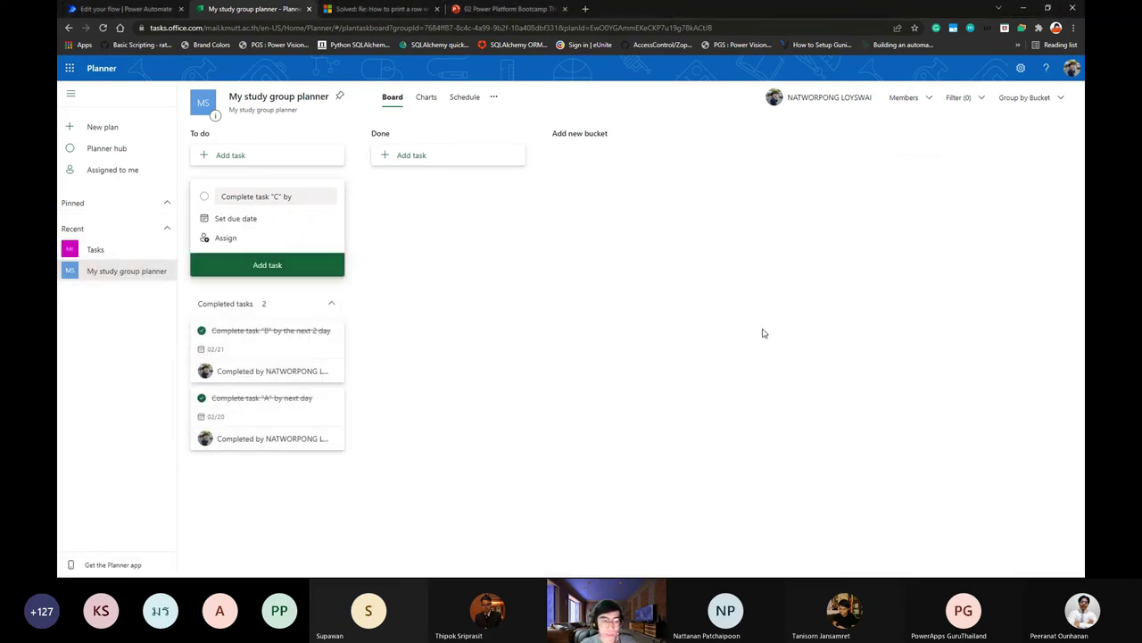
{"action": "left_click", "coordinate": [305, 197]}
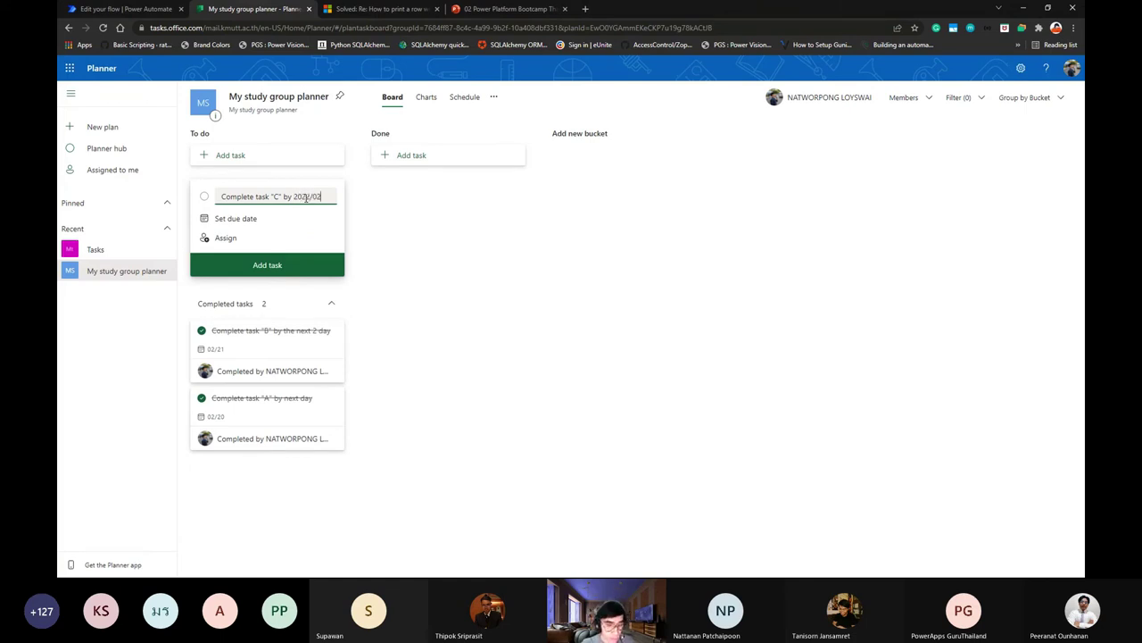
{"action": "type", "text": "2021/02/21"}
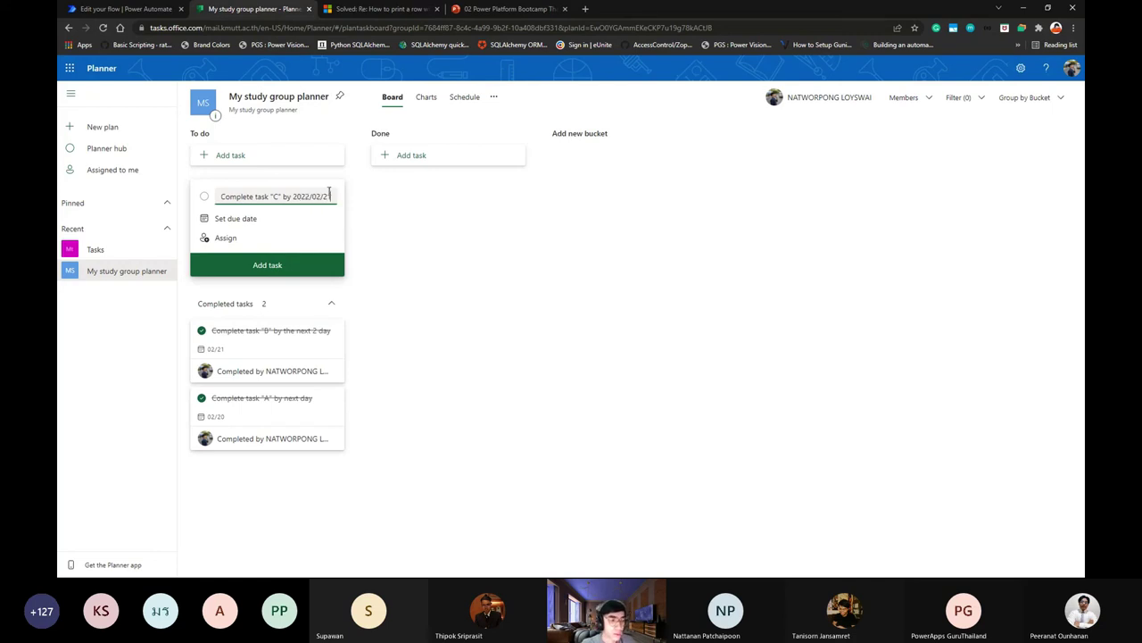
Set the new task's due date to February 21, 2022 and assign it to the plan member.
{"action": "left_click", "coordinate": [225, 220]}
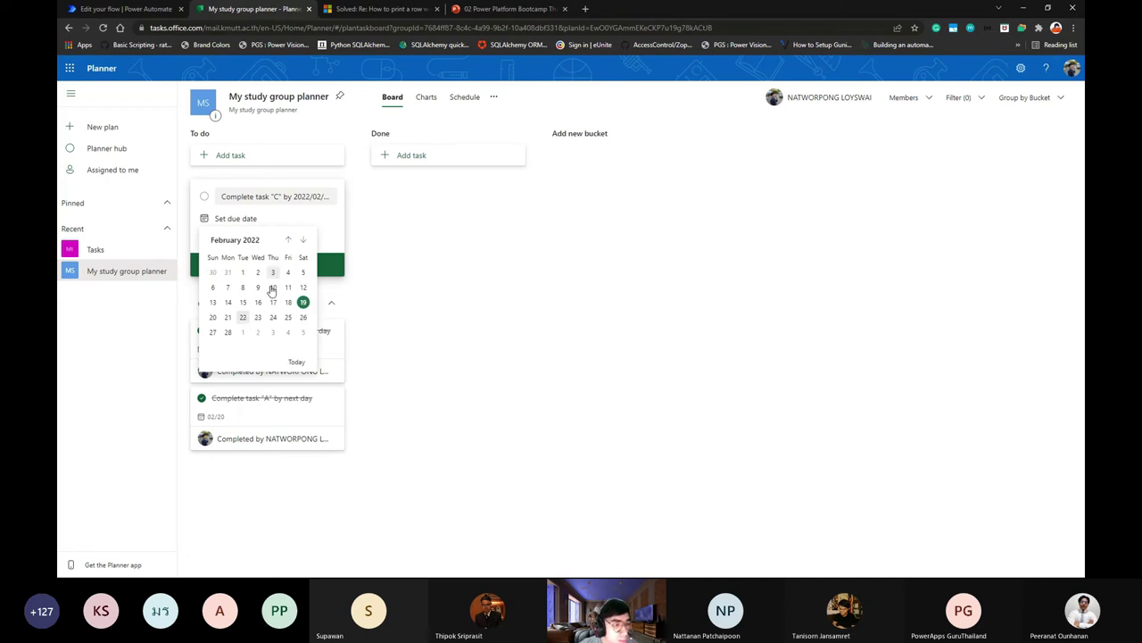
{"action": "left_click", "coordinate": [228, 318]}
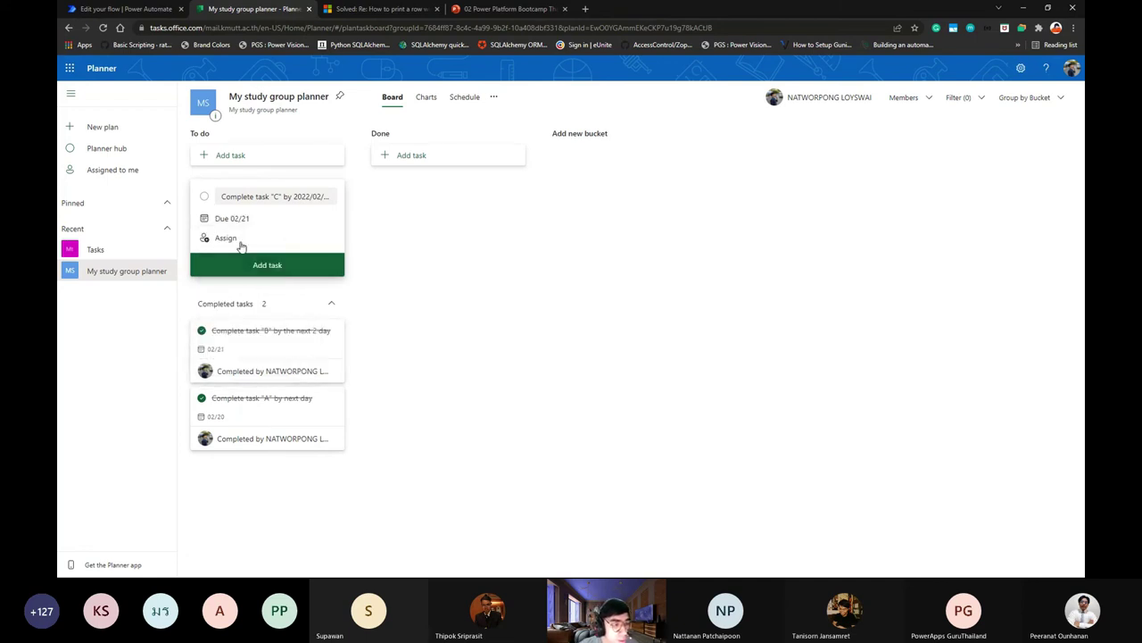
{"action": "left_click", "coordinate": [234, 239]}
{"action": "left_click", "coordinate": [256, 304]}
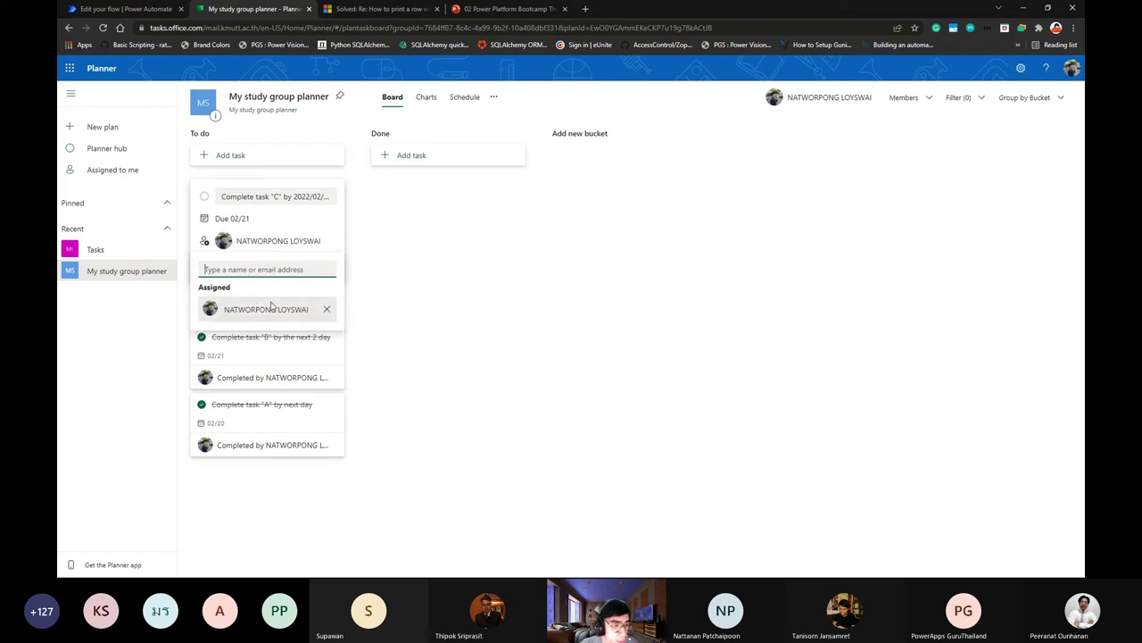
{"action": "left_click", "coordinate": [352, 245]}
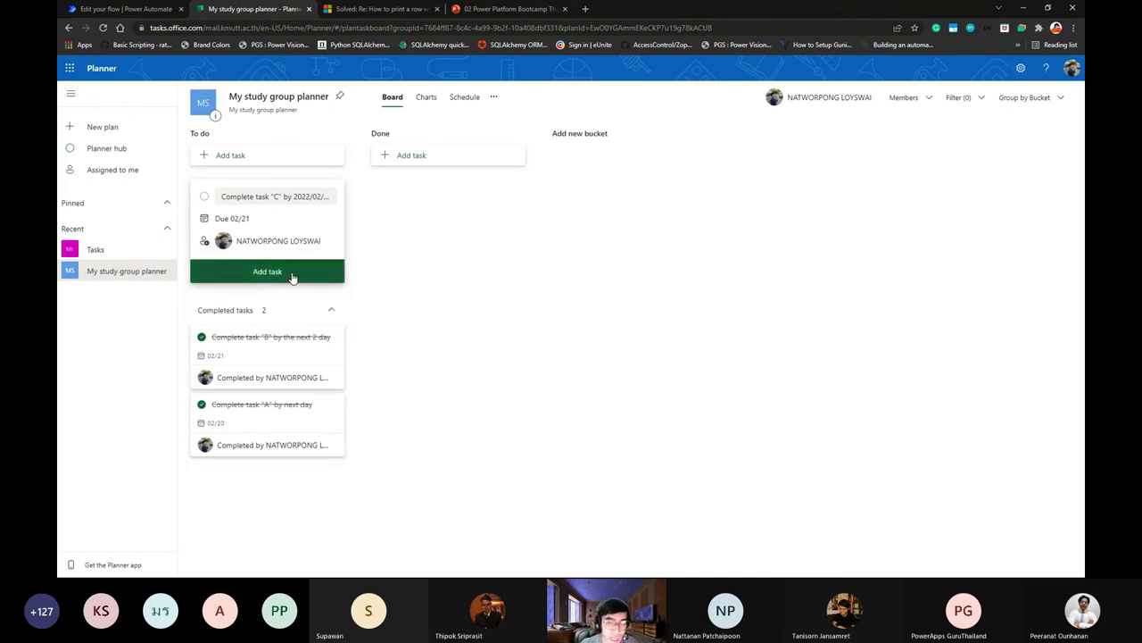
{"action": "right_click", "coordinate": [444, 250]}
{"action": "right_click", "coordinate": [395, 241]}
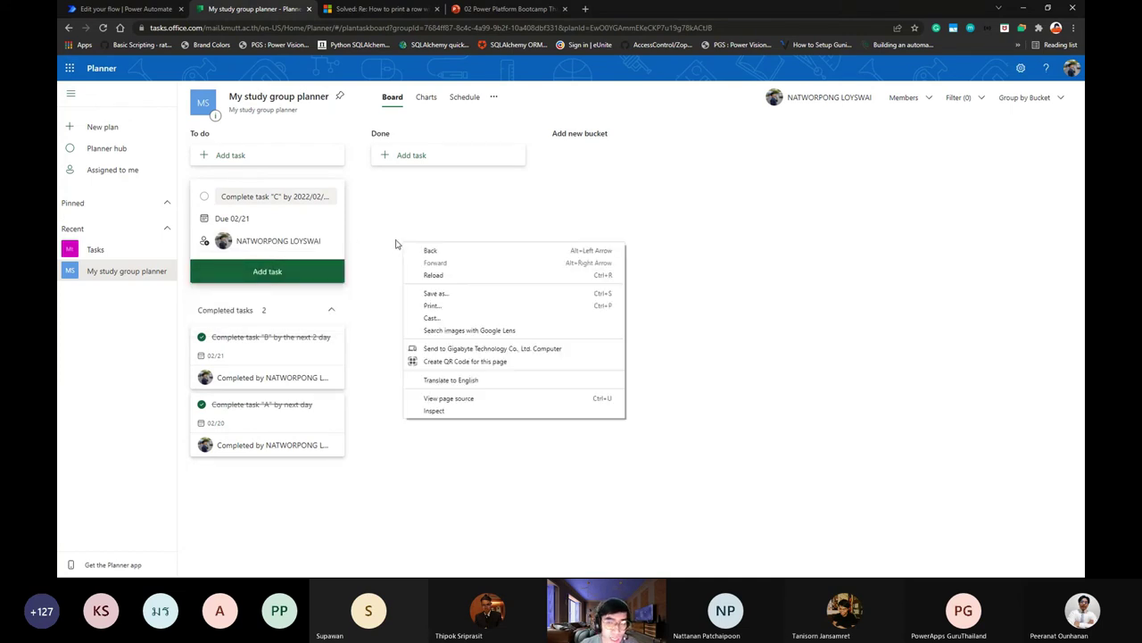
{"action": "right_click", "coordinate": [382, 237]}
{"action": "right_click", "coordinate": [371, 232]}
{"action": "left_click", "coordinate": [371, 234]}
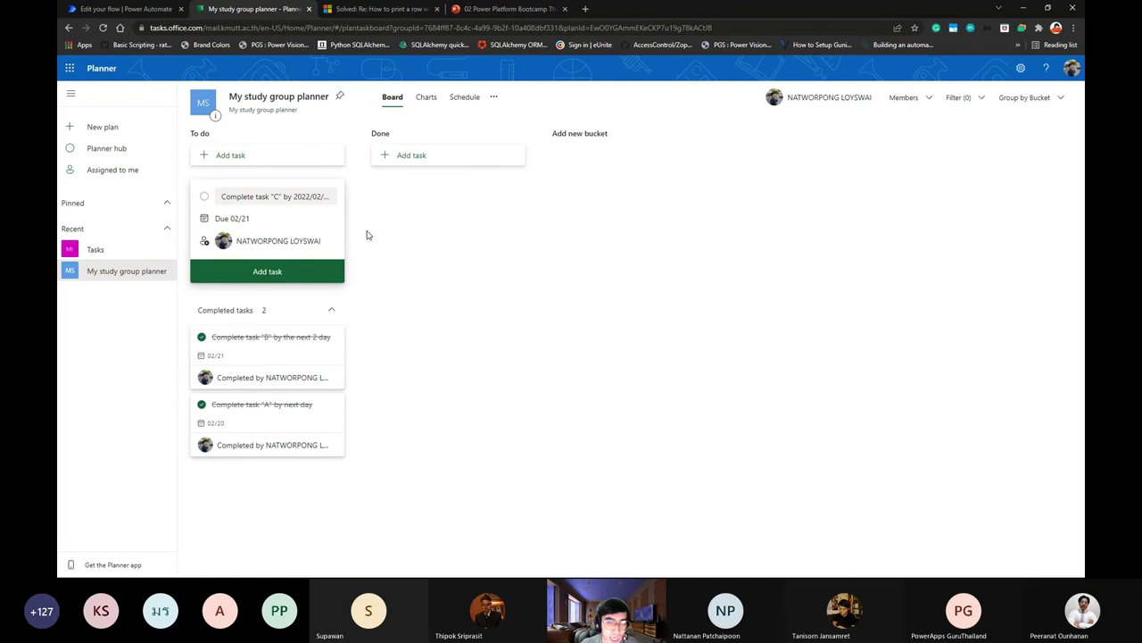
{"action": "right_click", "coordinate": [370, 236]}
{"action": "left_click", "coordinate": [386, 215]}
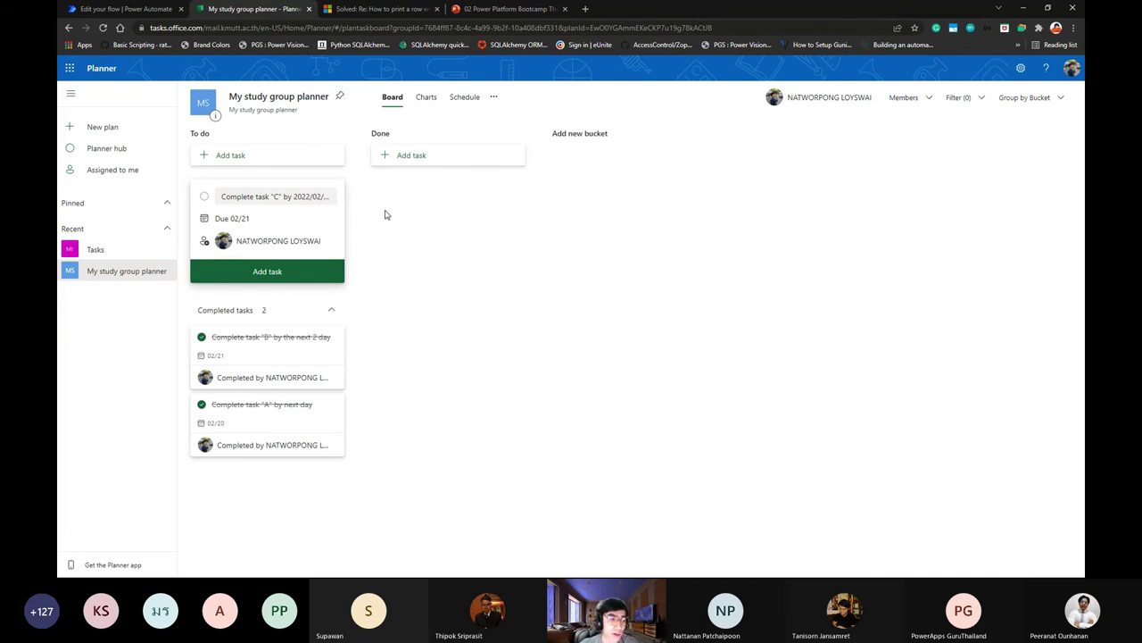
Add the prepared Complete task "C" by 2022/02/21 task to the To do bucket.
{"action": "right_click", "coordinate": [377, 200]}
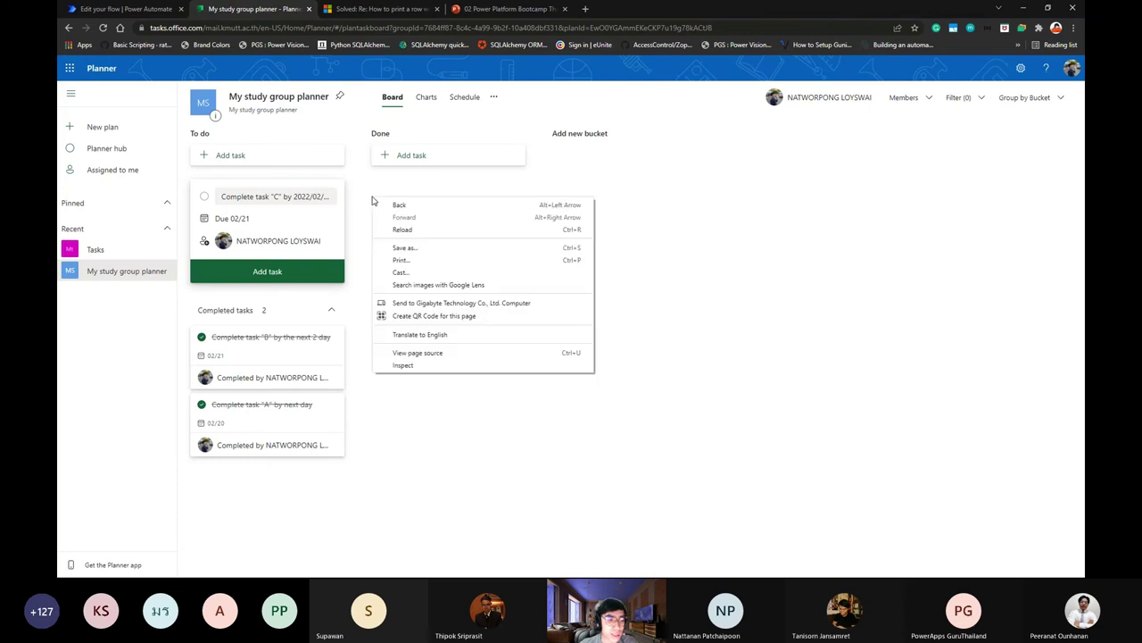
{"action": "left_click", "coordinate": [287, 271]}
{"action": "right_click", "coordinate": [412, 238]}
{"action": "left_click", "coordinate": [268, 270]}
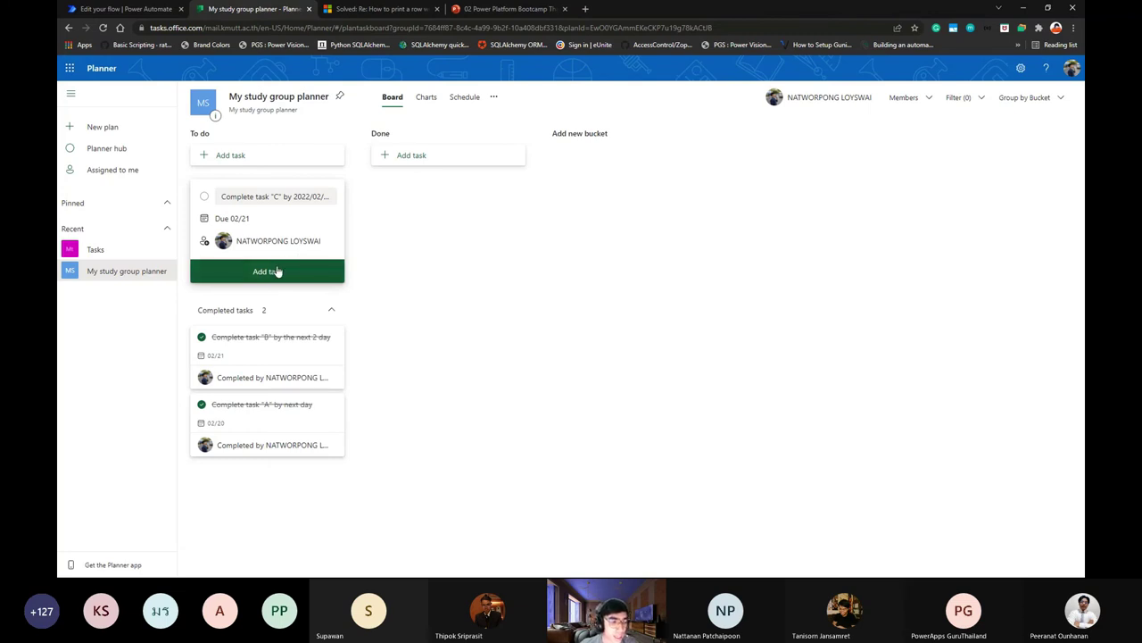
{"action": "left_click", "coordinate": [270, 271]}
{"action": "left_click", "coordinate": [299, 303]}
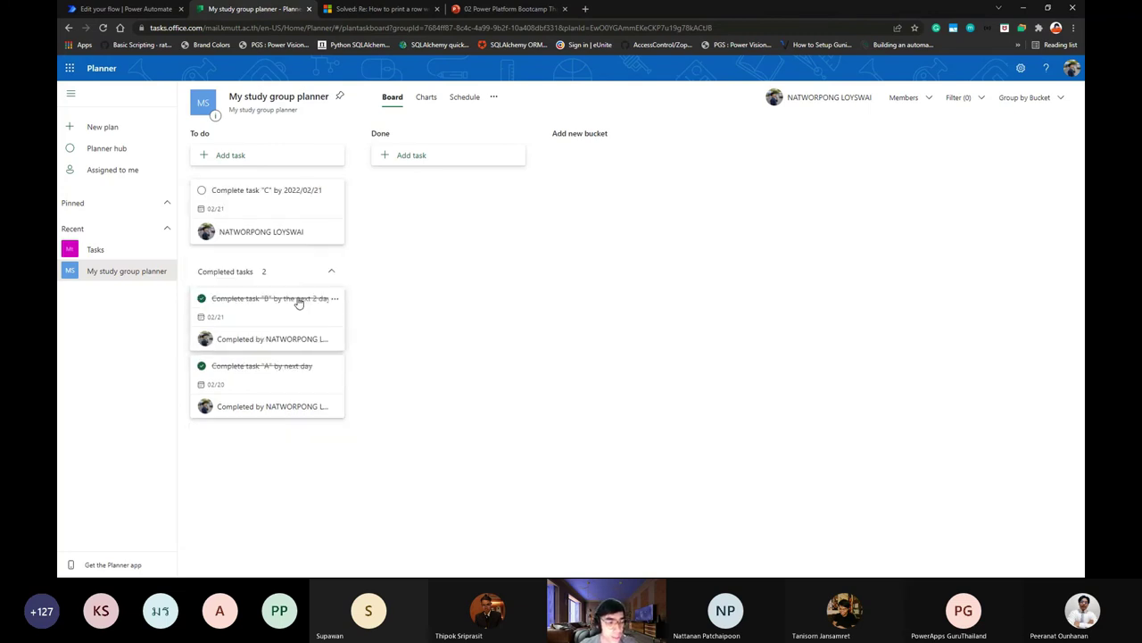
Set the start date of Complete task "C" to 02/20/2022 and close its details.
{"action": "left_click", "coordinate": [266, 216]}
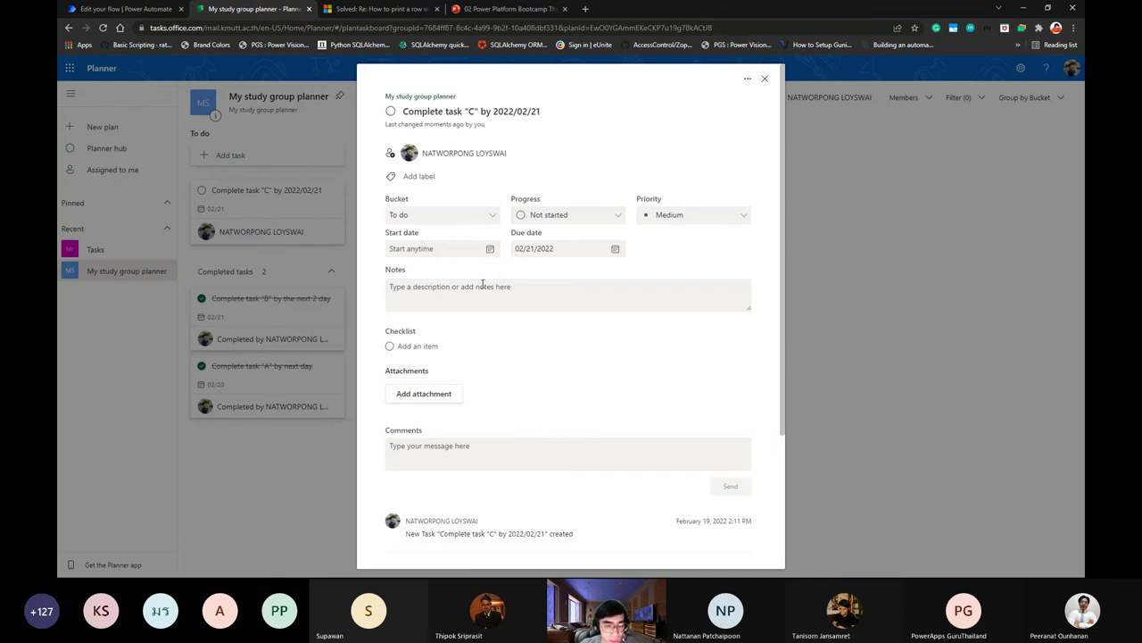
{"action": "left_click", "coordinate": [490, 248]}
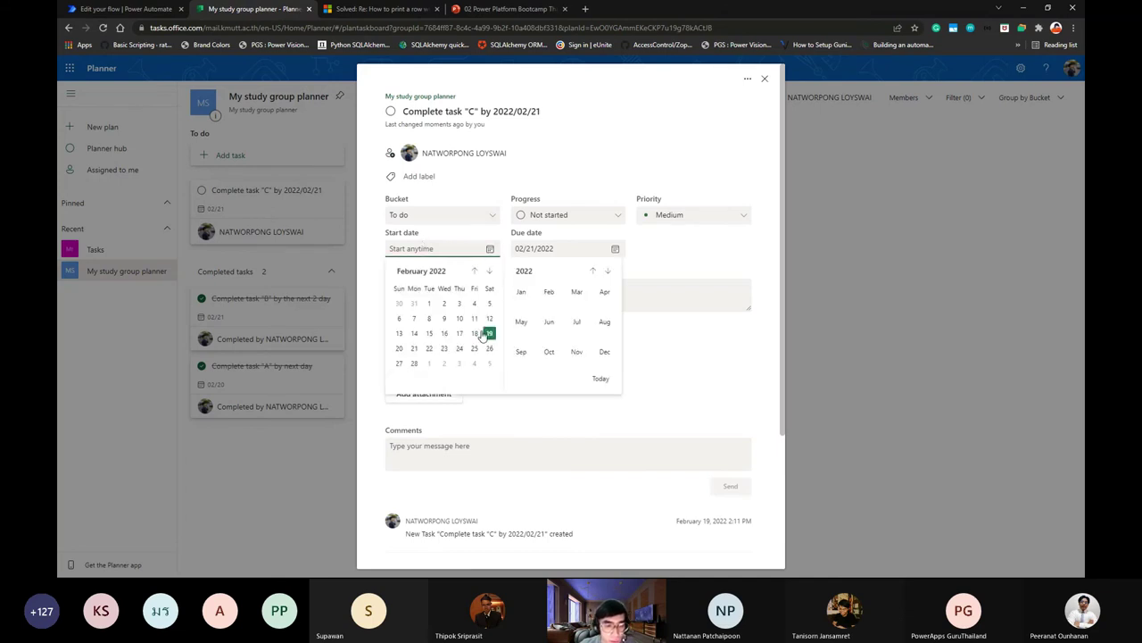
{"action": "left_click", "coordinate": [399, 348]}
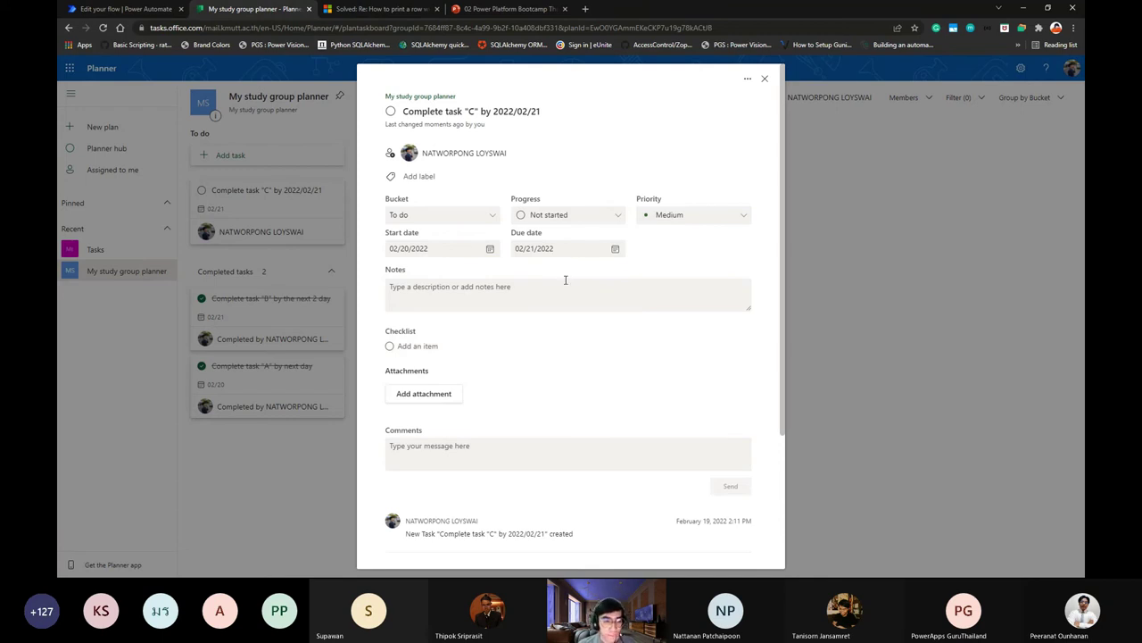
{"action": "scroll", "coordinate": [548, 324], "scroll_direction": "down", "scroll_amount": 3}
{"action": "scroll", "coordinate": [548, 324], "scroll_direction": "up", "scroll_amount": 3}
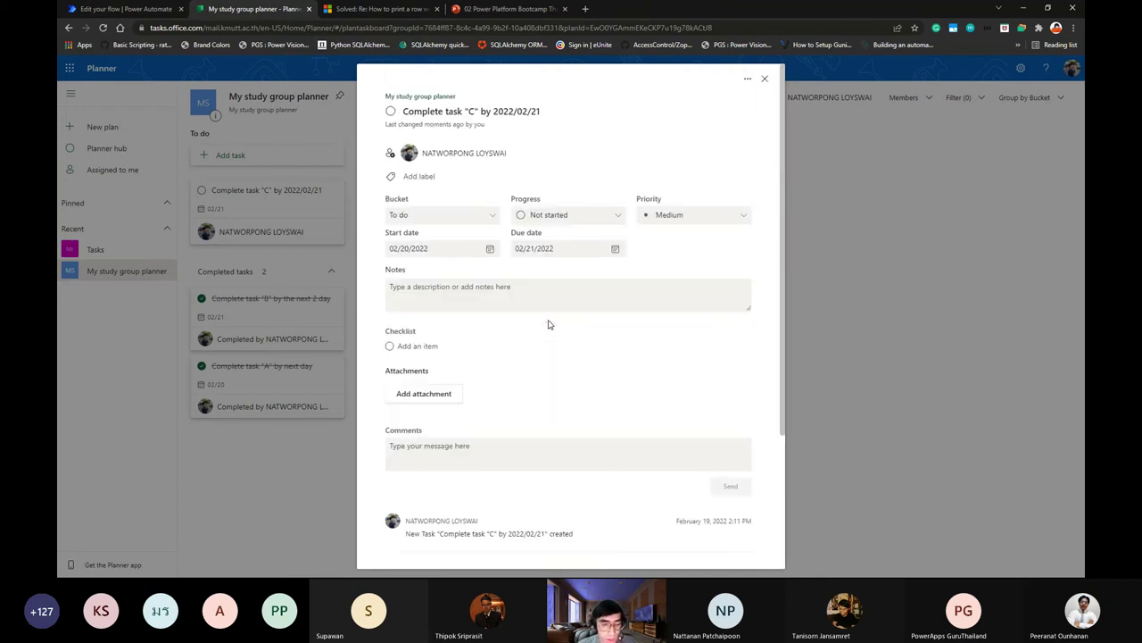
{"action": "left_click", "coordinate": [281, 294]}
Move the completed tasks "B" and "A" from the To do bucket into the Done bucket.
{"action": "left_click_drag", "start_coordinate": [316, 308], "coordinate": [488, 196]}
{"action": "left_click_drag", "start_coordinate": [270, 313], "coordinate": [447, 272]}
{"action": "right_click", "coordinate": [666, 318]}
{"action": "right_click", "coordinate": [557, 367]}
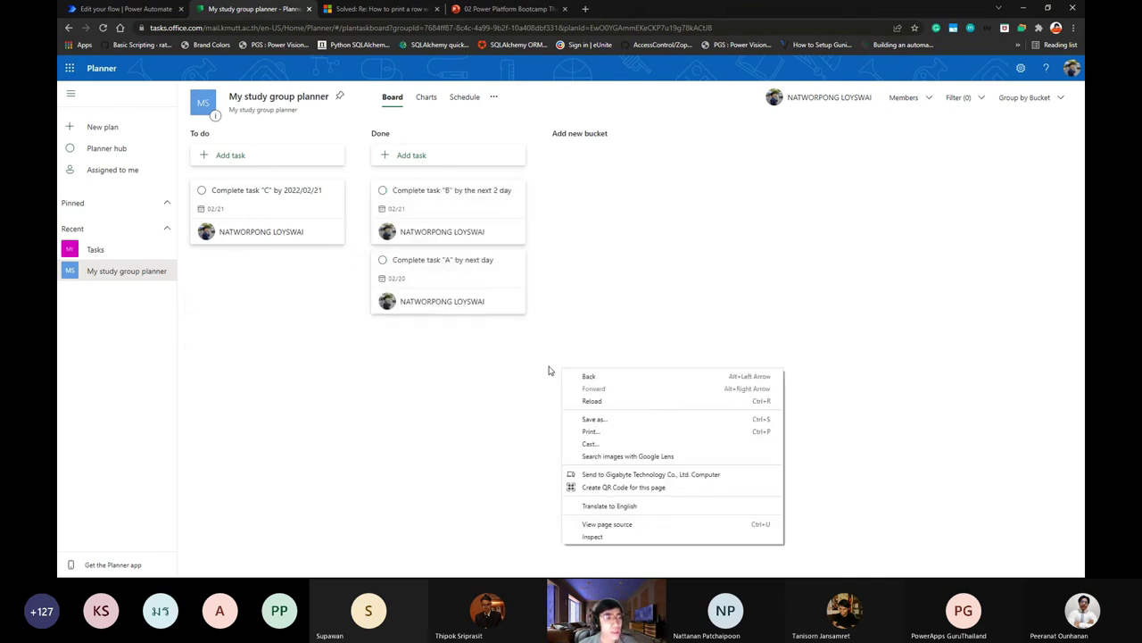
{"action": "left_click", "coordinate": [491, 366]}
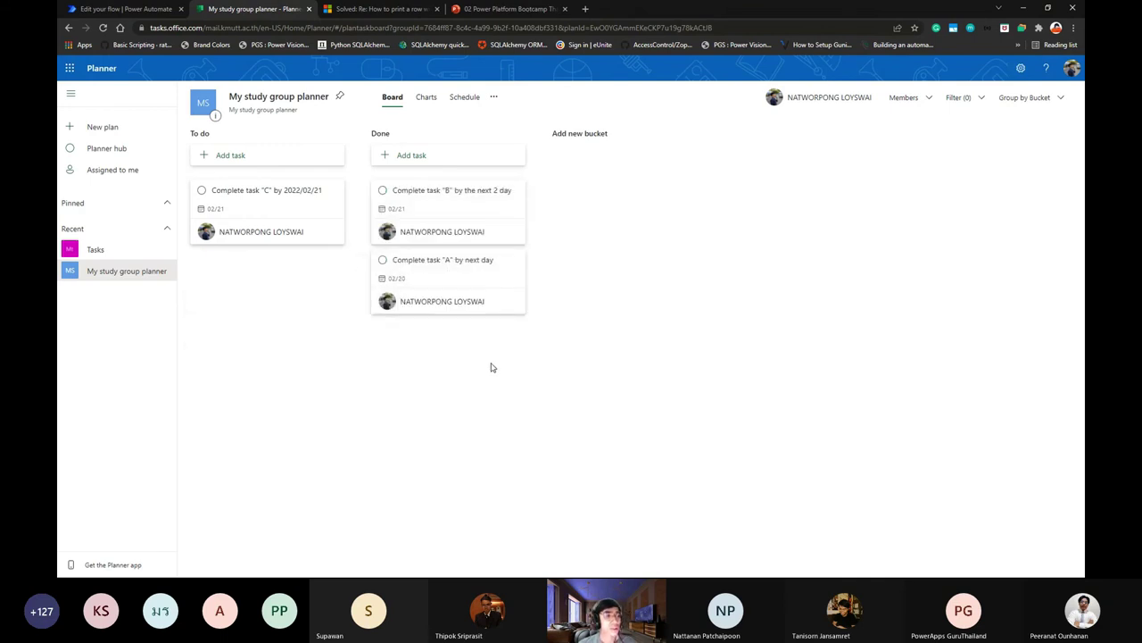
Switch to the flow editor in Power Automate and expand the Recurrence trigger to review its schedule.
{"action": "left_click", "coordinate": [145, 9]}
{"action": "scroll", "coordinate": [446, 214], "scroll_direction": "down", "scroll_amount": 10}
{"action": "key", "text": "alt+Tab"}
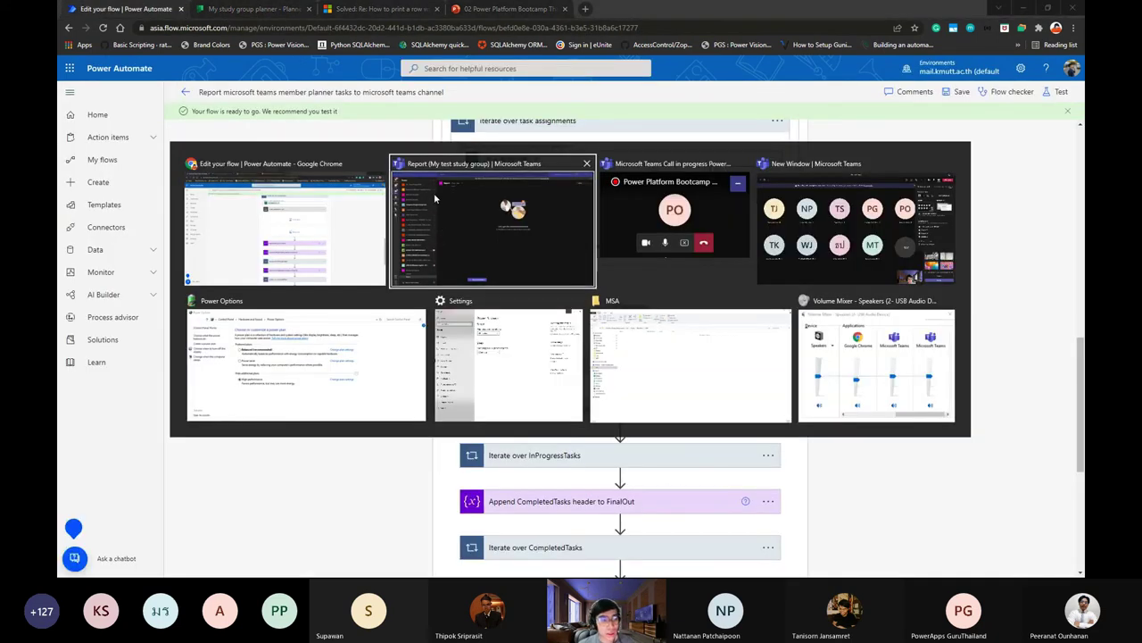
{"action": "scroll", "coordinate": [434, 193], "scroll_direction": "up", "scroll_amount": 15}
{"action": "scroll", "coordinate": [422, 182], "scroll_direction": "up", "scroll_amount": 5}
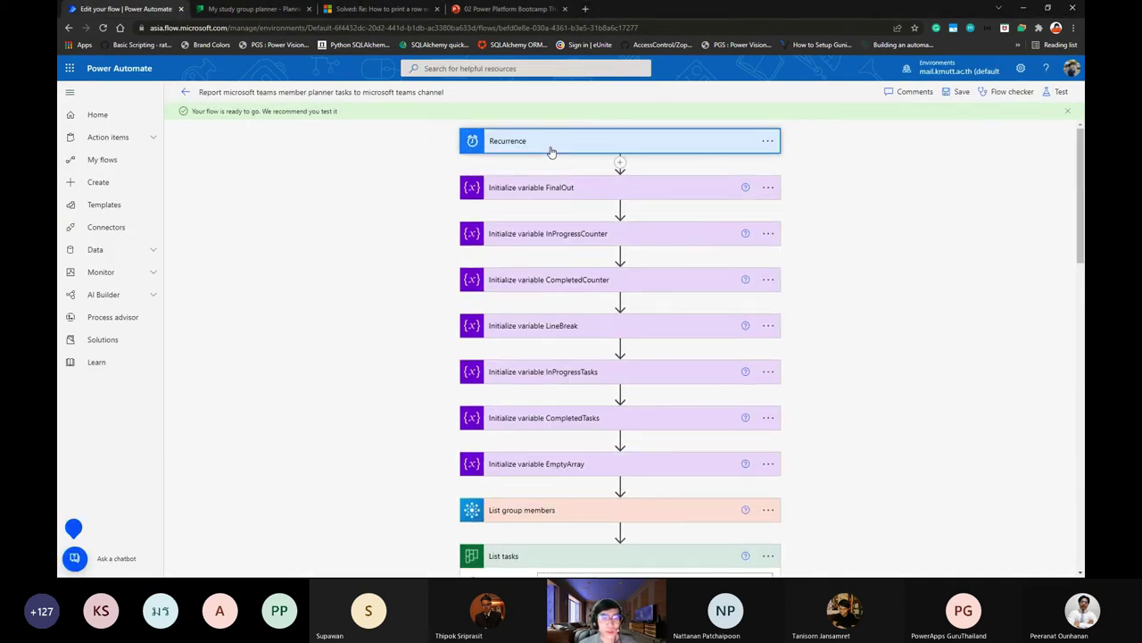
{"action": "left_click", "coordinate": [580, 141]}
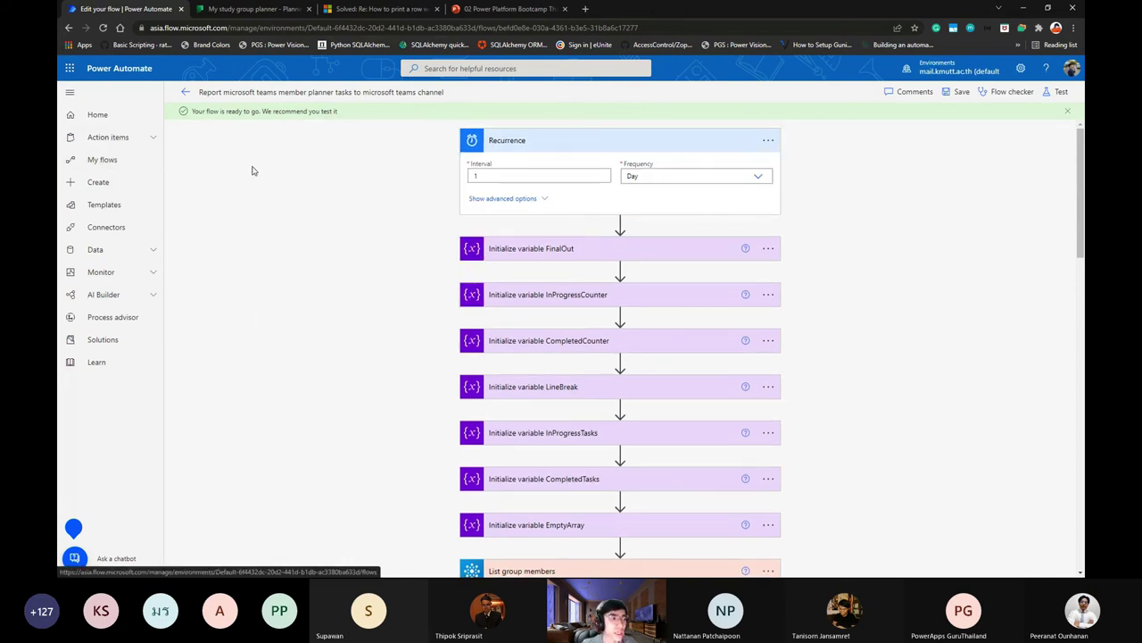
Open My flows in a separate tab and run the Report microsoft teams member planner tasks flow.
{"action": "middle_click", "coordinate": [145, 161]}
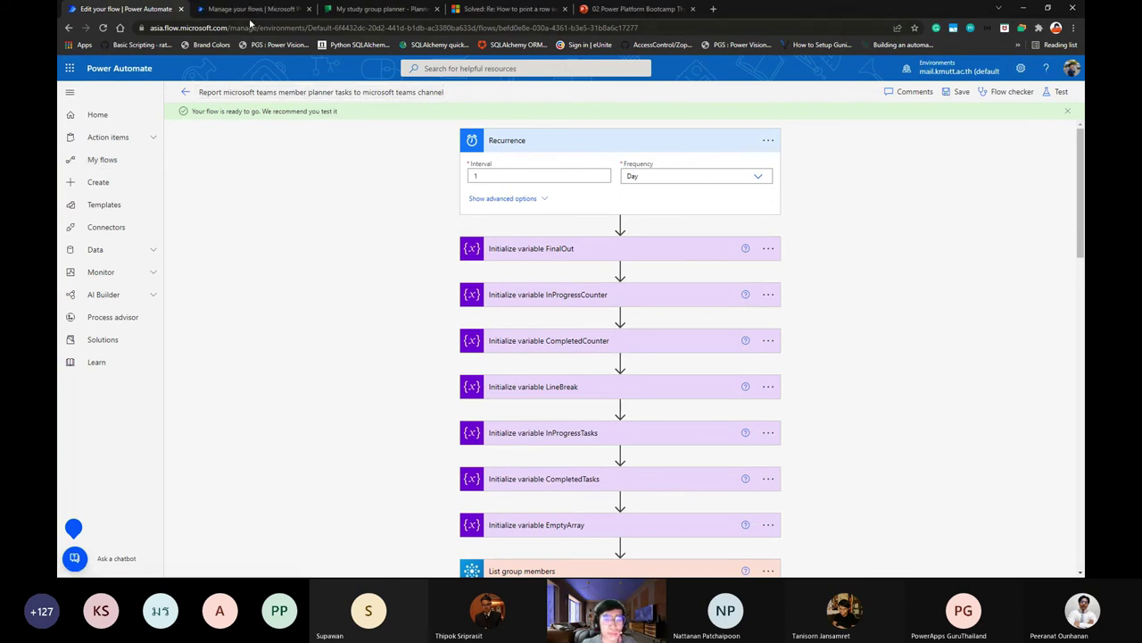
{"action": "left_click", "coordinate": [257, 11]}
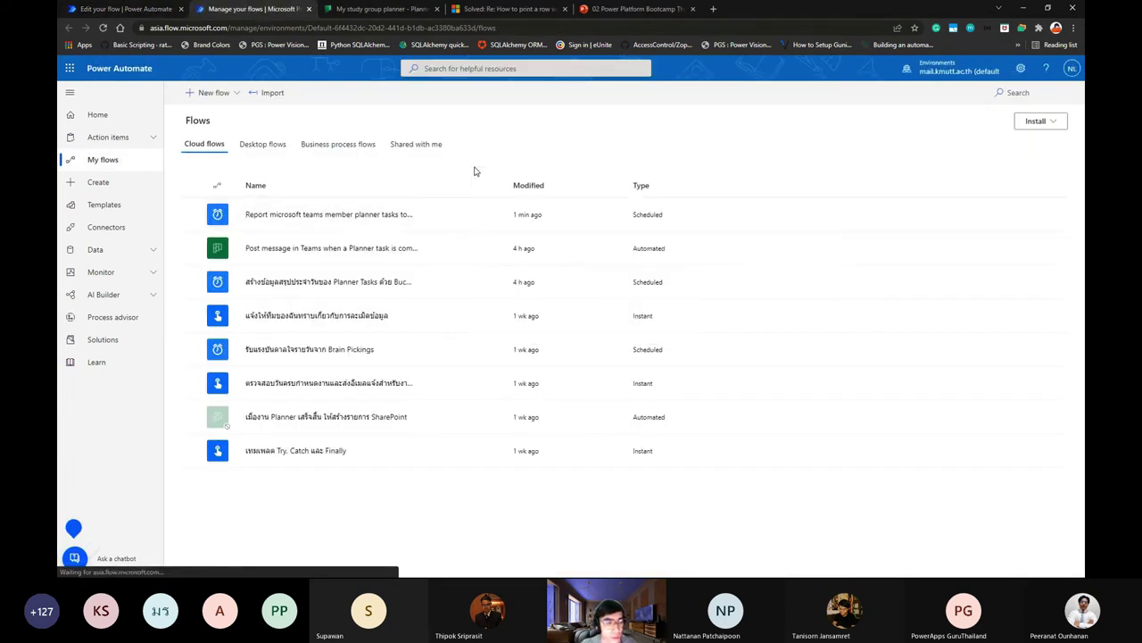
{"action": "left_click", "coordinate": [432, 217]}
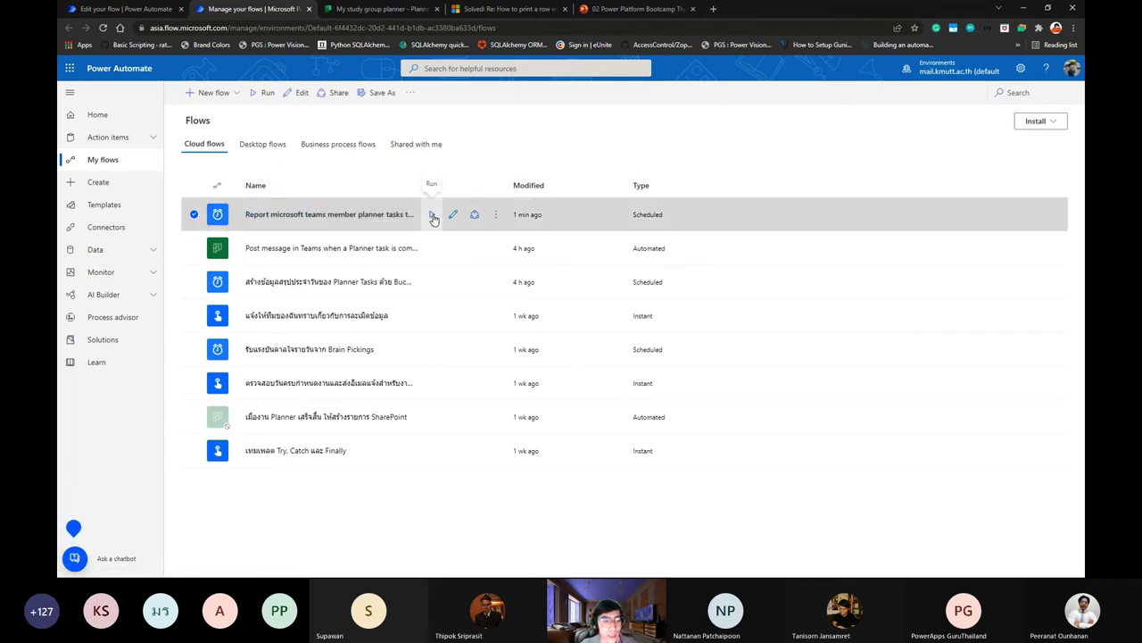
{"action": "left_click", "coordinate": [938, 558]}
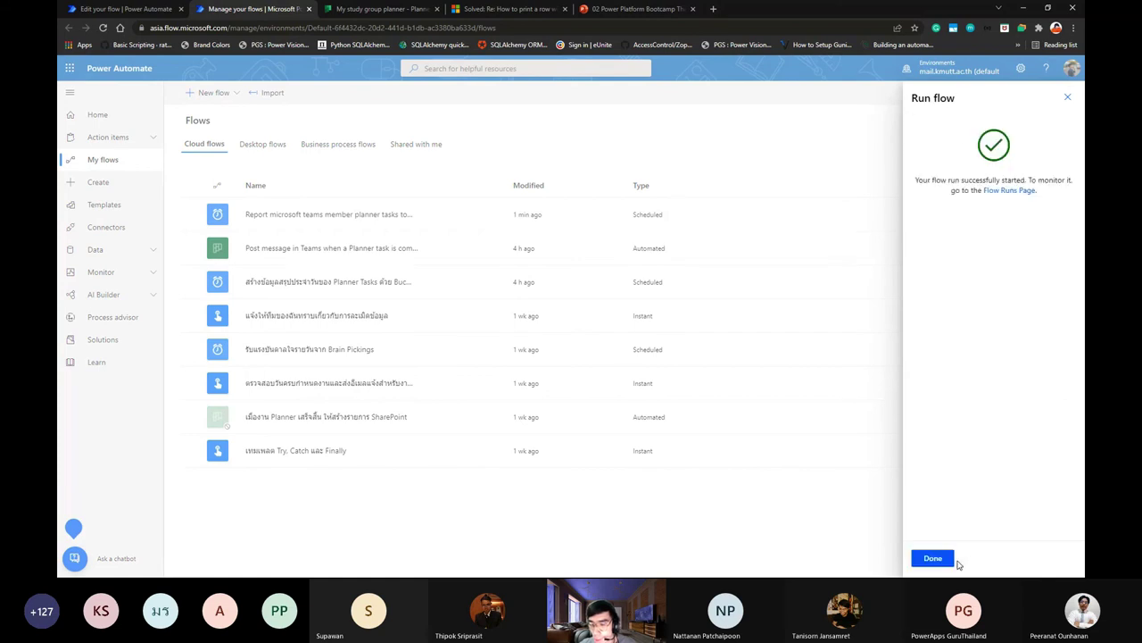
{"action": "left_click", "coordinate": [946, 559]}
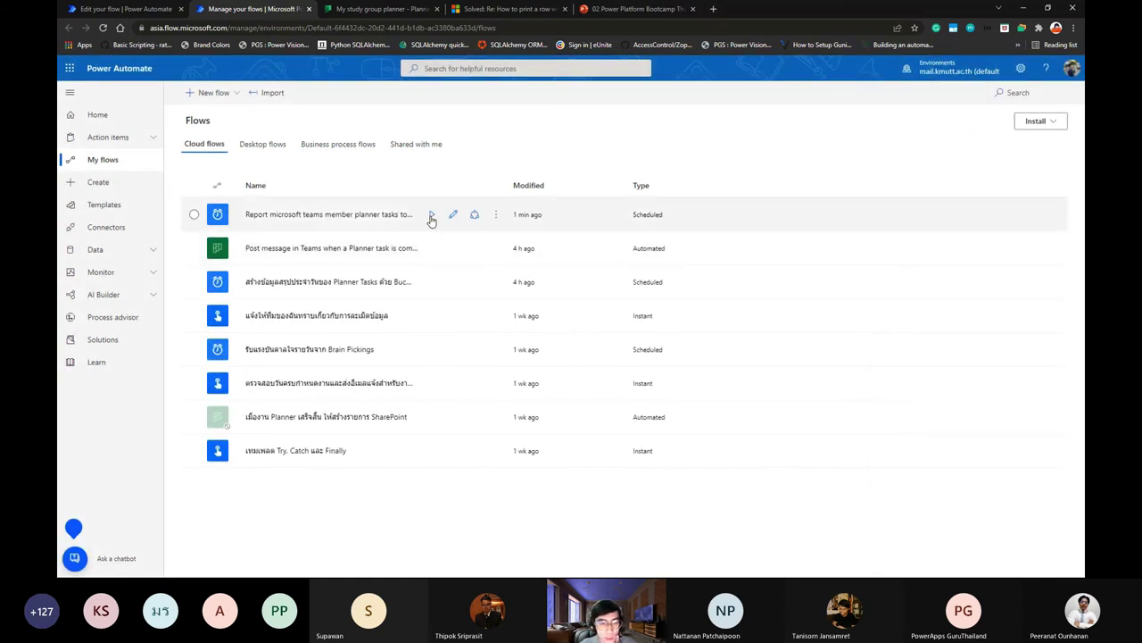
Open the report flow's run history and view the details of its most recent run.
{"action": "left_click", "coordinate": [498, 216]}
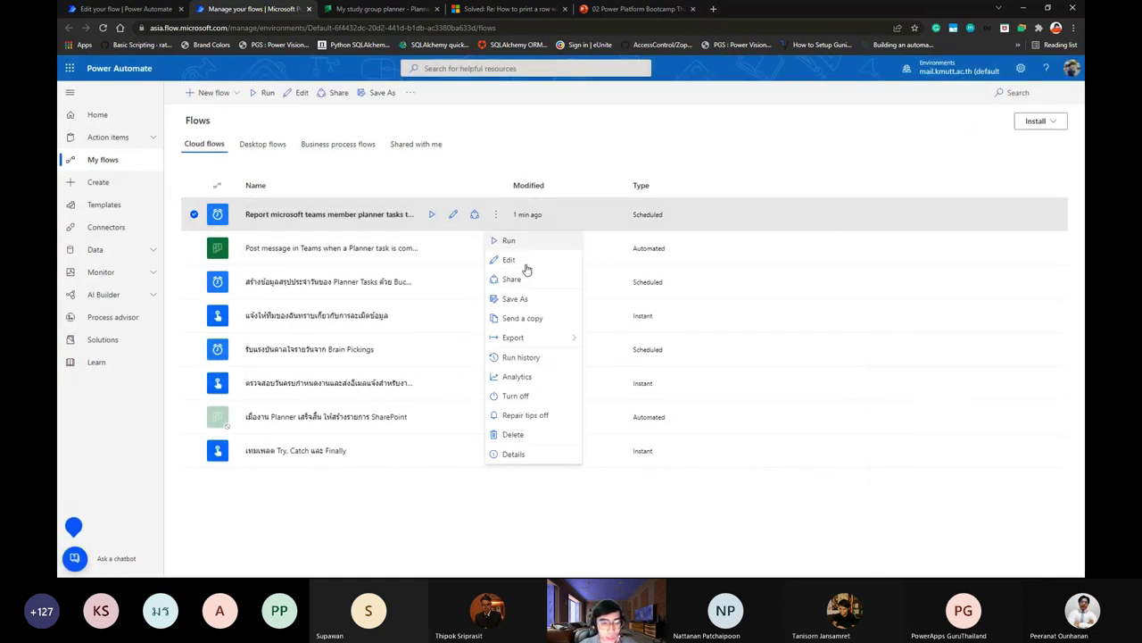
{"action": "left_click", "coordinate": [541, 357]}
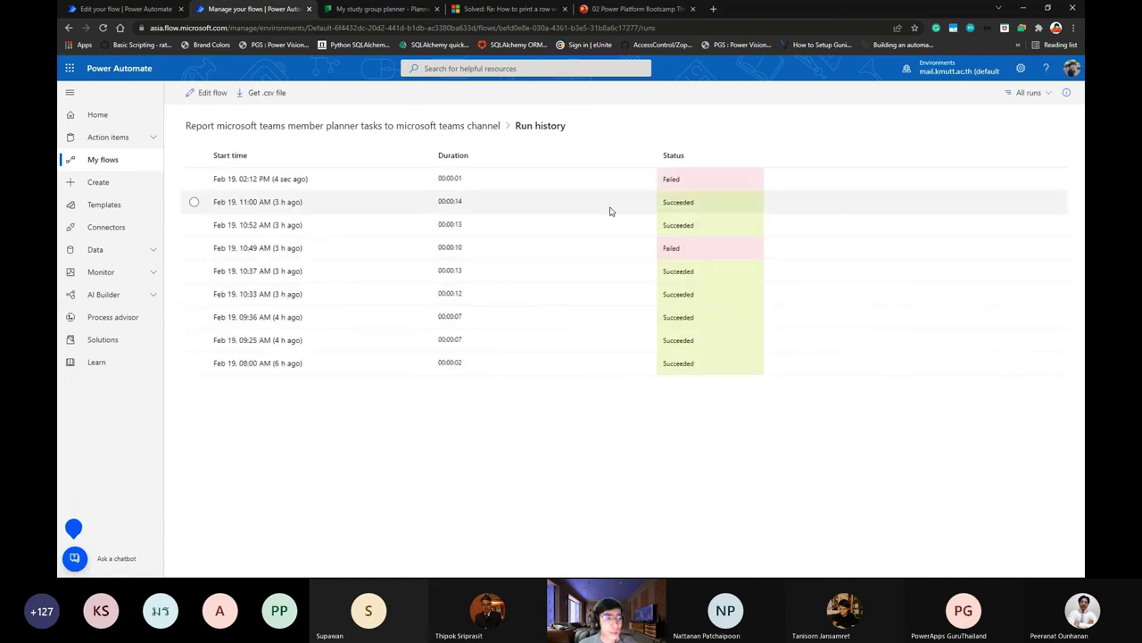
{"action": "left_click", "coordinate": [697, 182]}
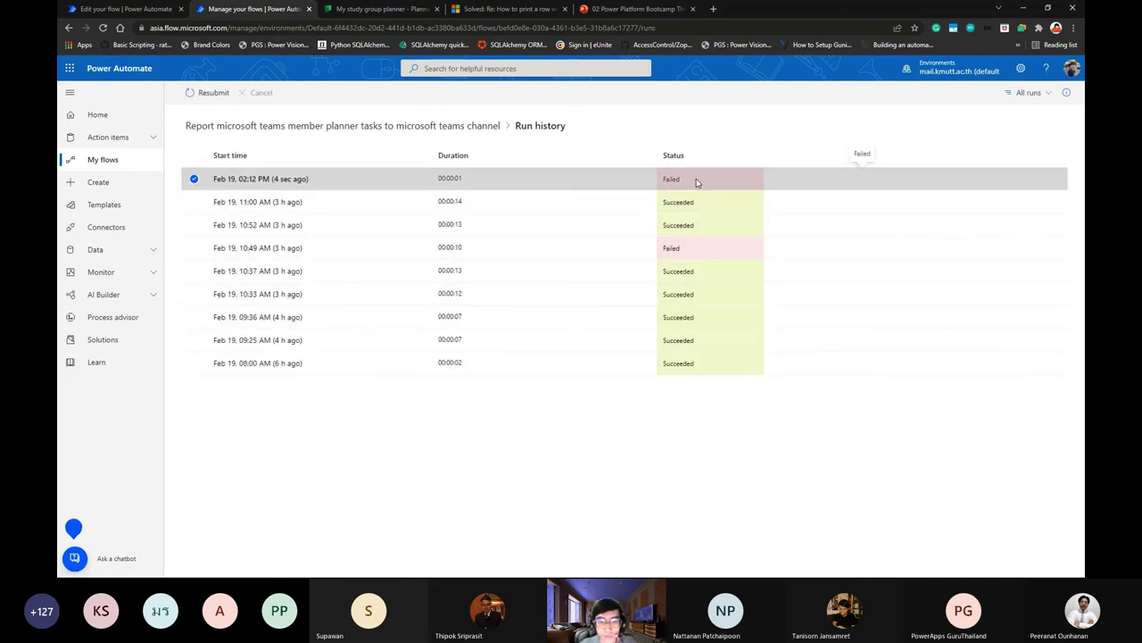
{"action": "left_click", "coordinate": [286, 183]}
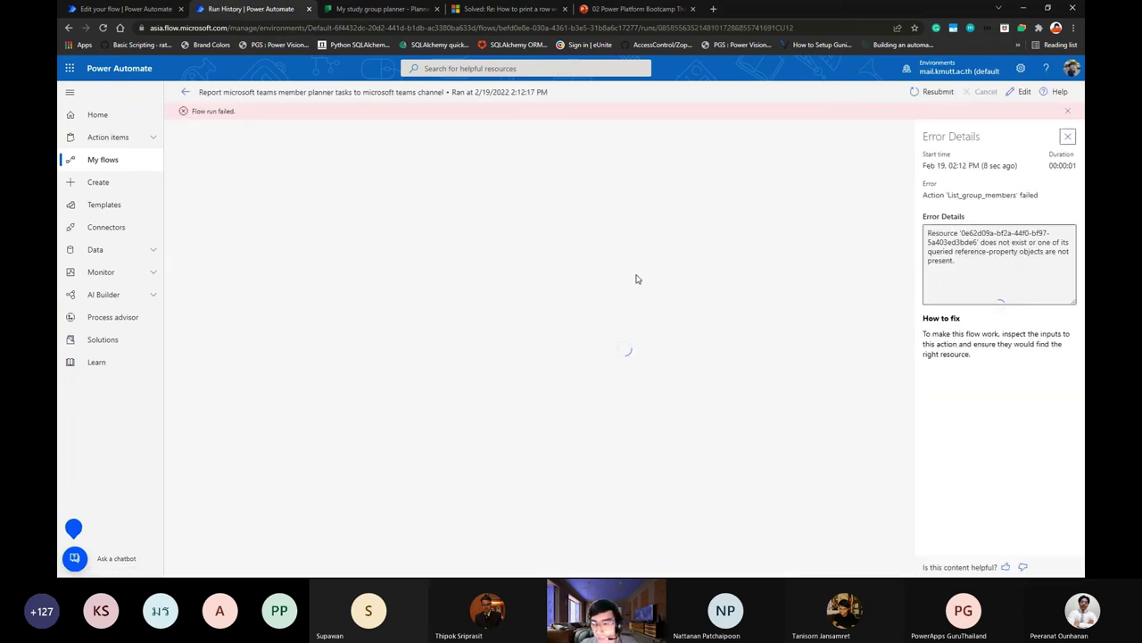
Read the run's error details and inspect the inputs and outputs of the List group members action.
{"action": "triple_click", "coordinate": [1007, 270]}
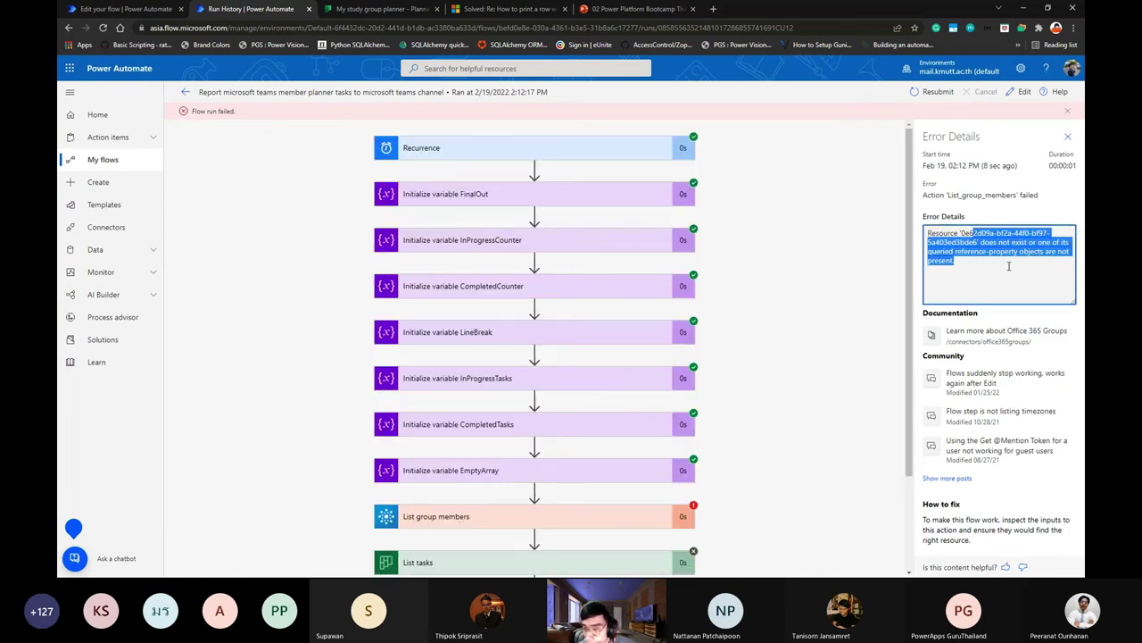
{"action": "left_click", "coordinate": [1009, 265]}
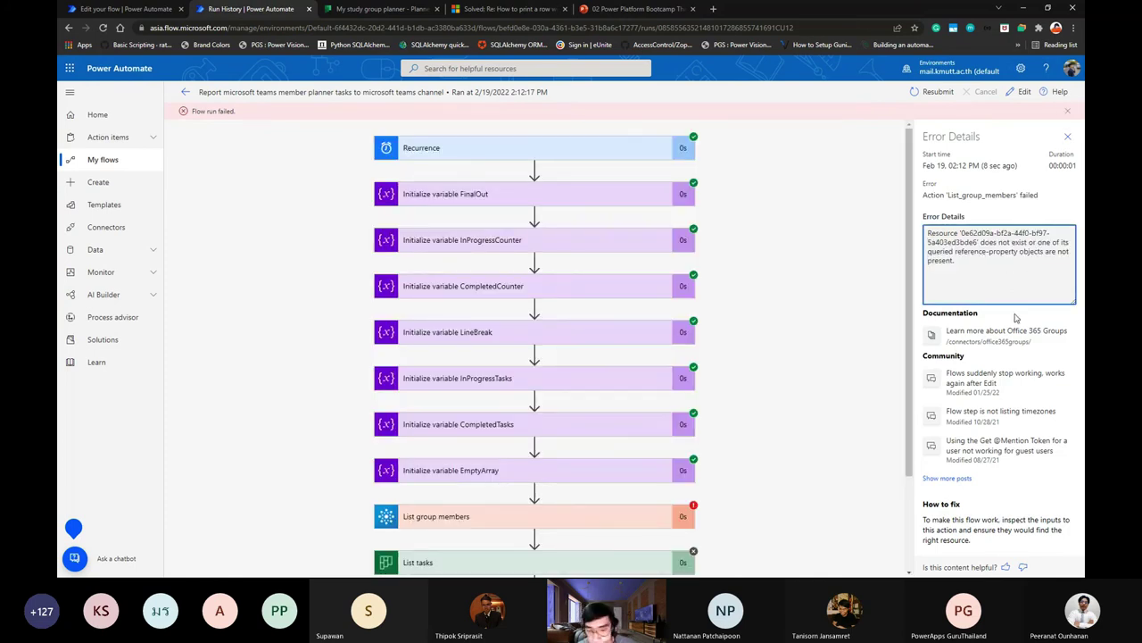
{"action": "scroll", "coordinate": [750, 357], "scroll_direction": "down", "scroll_amount": 2}
{"action": "left_click", "coordinate": [655, 395]}
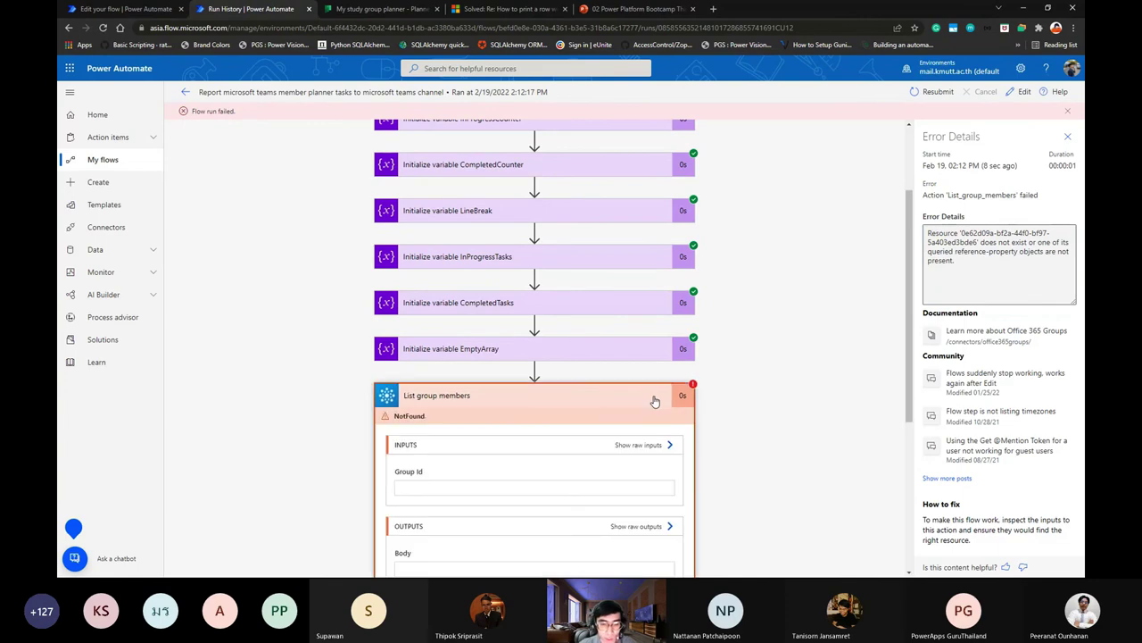
{"action": "scroll", "coordinate": [638, 489], "scroll_direction": "down", "scroll_amount": 1}
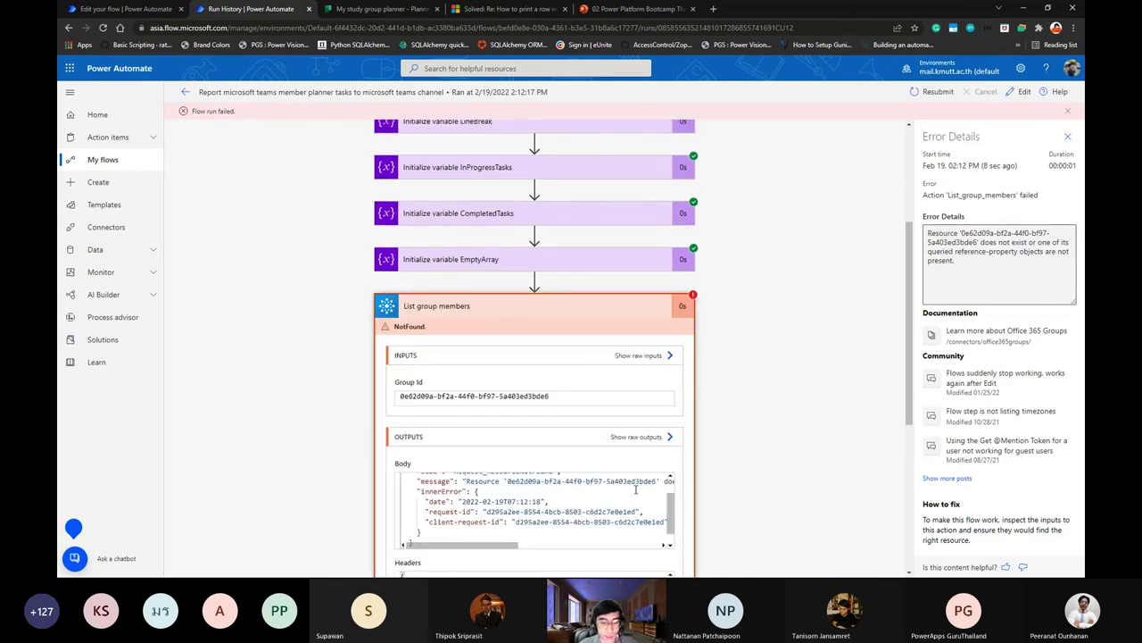
{"action": "scroll", "coordinate": [638, 489], "scroll_direction": "up", "scroll_amount": 1}
Return to the flow editor and clear the Group Id of the List group members action.
{"action": "left_click", "coordinate": [111, 10]}
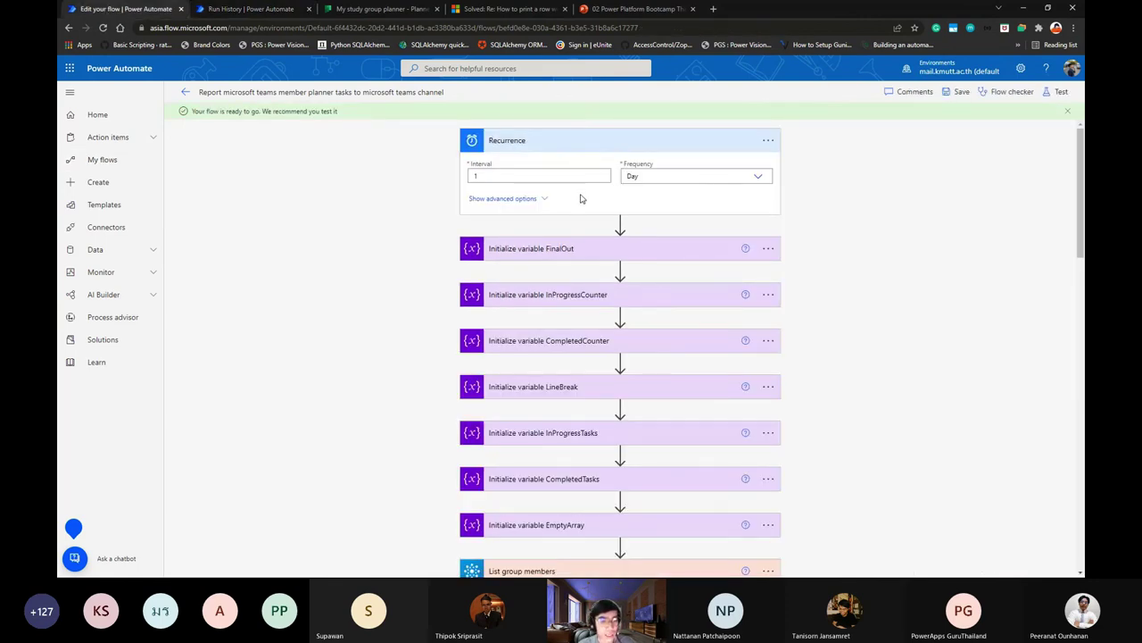
{"action": "scroll", "coordinate": [580, 199], "scroll_direction": "down", "scroll_amount": 3}
{"action": "left_click", "coordinate": [573, 307]}
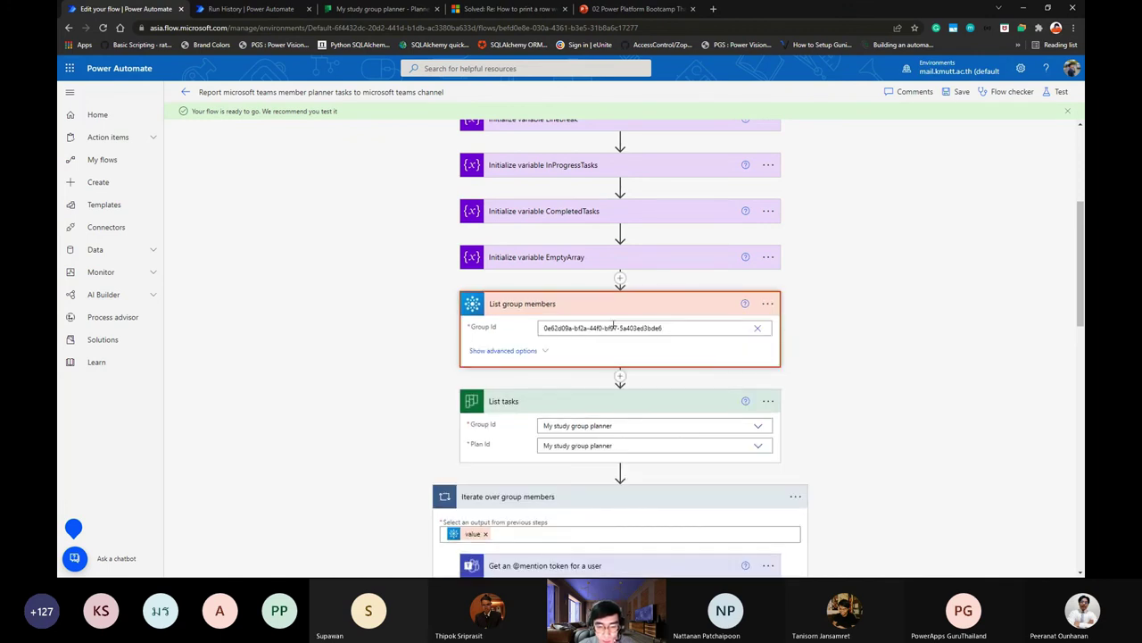
{"action": "left_click", "coordinate": [678, 332]}
{"action": "key", "text": "ctrl+a"}
{"action": "key", "text": "BackSpace"}
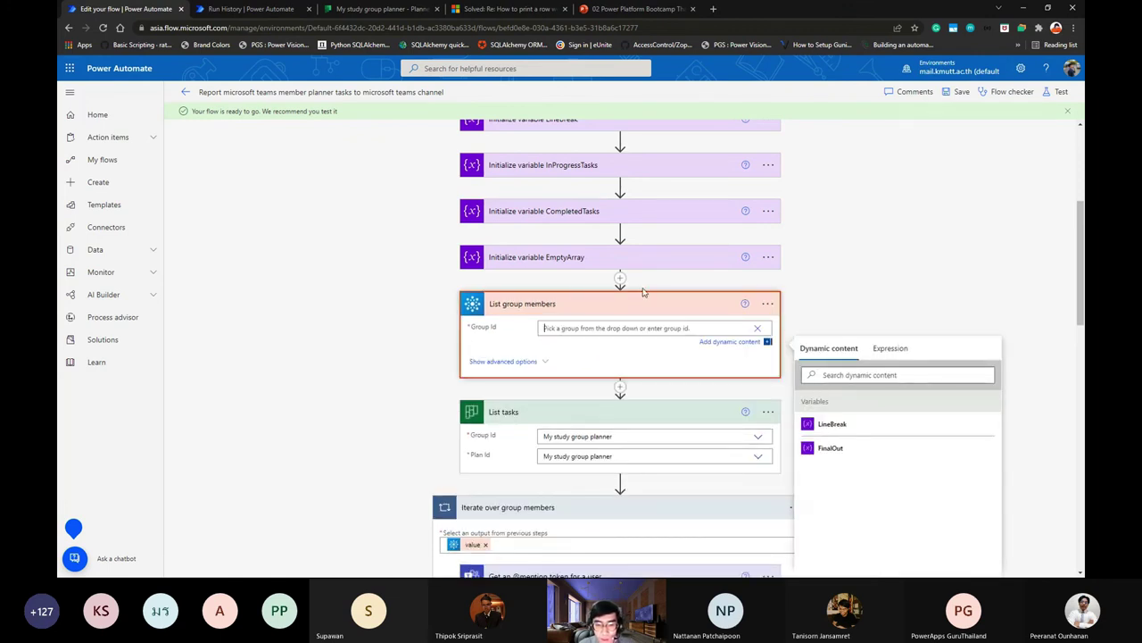
{"action": "left_click", "coordinate": [844, 293]}
{"action": "left_click", "coordinate": [650, 330]}
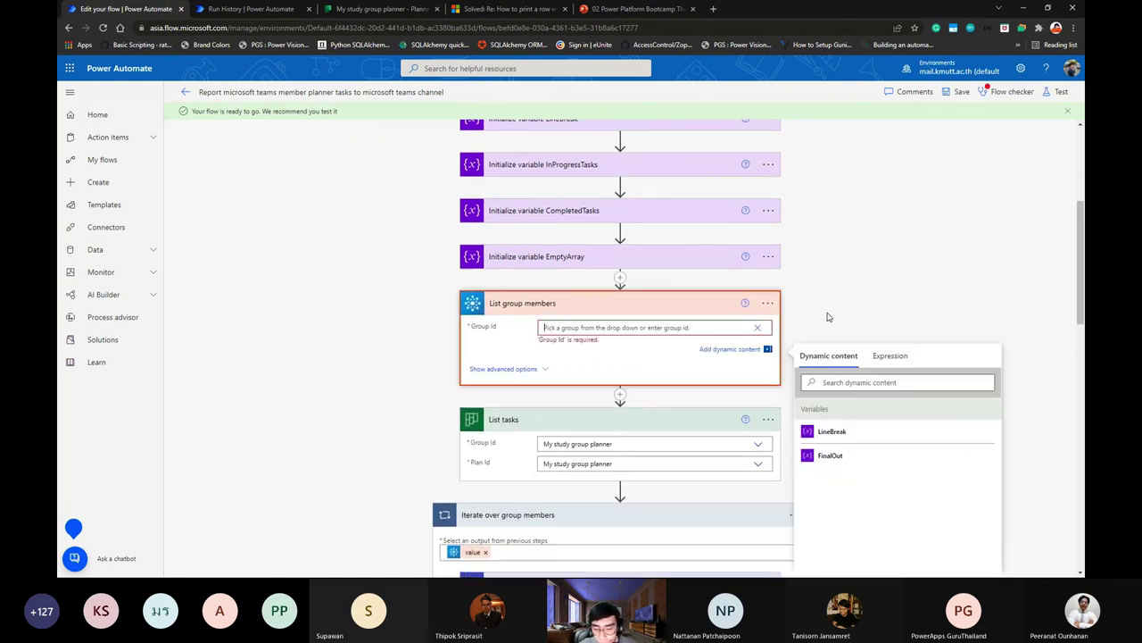
{"action": "left_click", "coordinate": [834, 317]}
Insert a new Office 365 Groups List group members action directly after Initialize variable EmptyArray.
{"action": "left_click", "coordinate": [619, 278]}
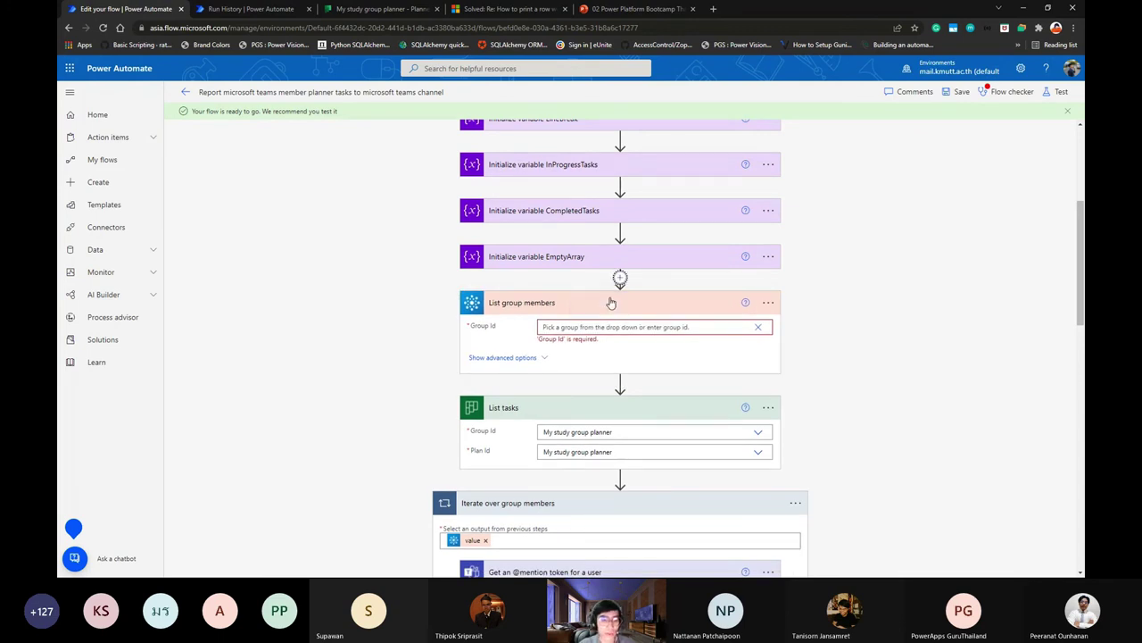
{"action": "left_click", "coordinate": [611, 299]}
{"action": "type", "text": "List group"}
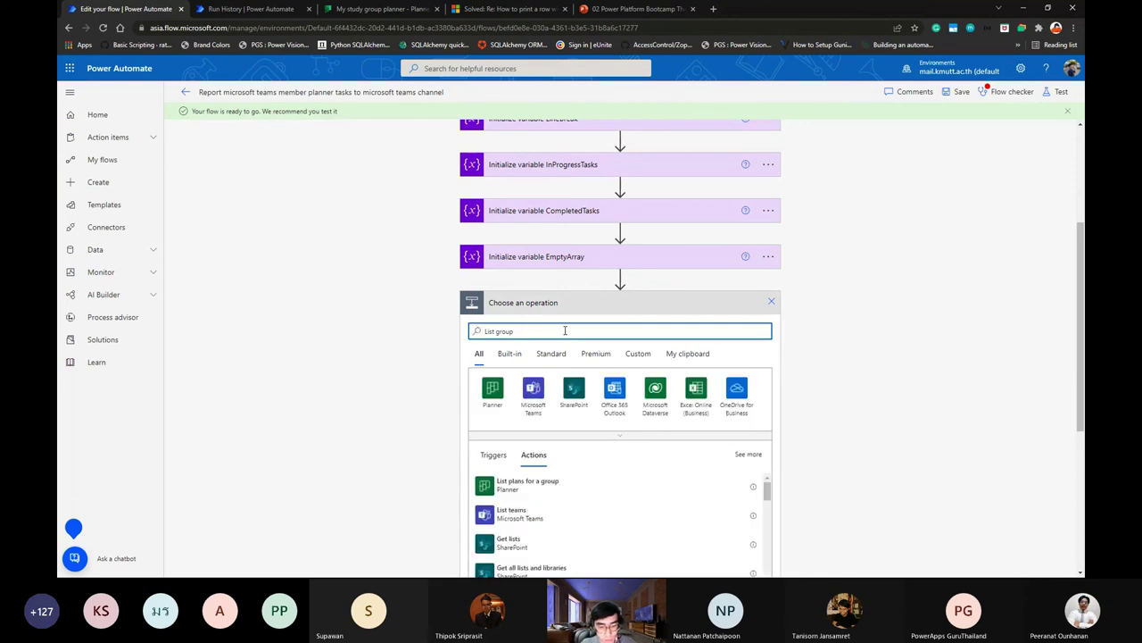
{"action": "type", "text": " members"}
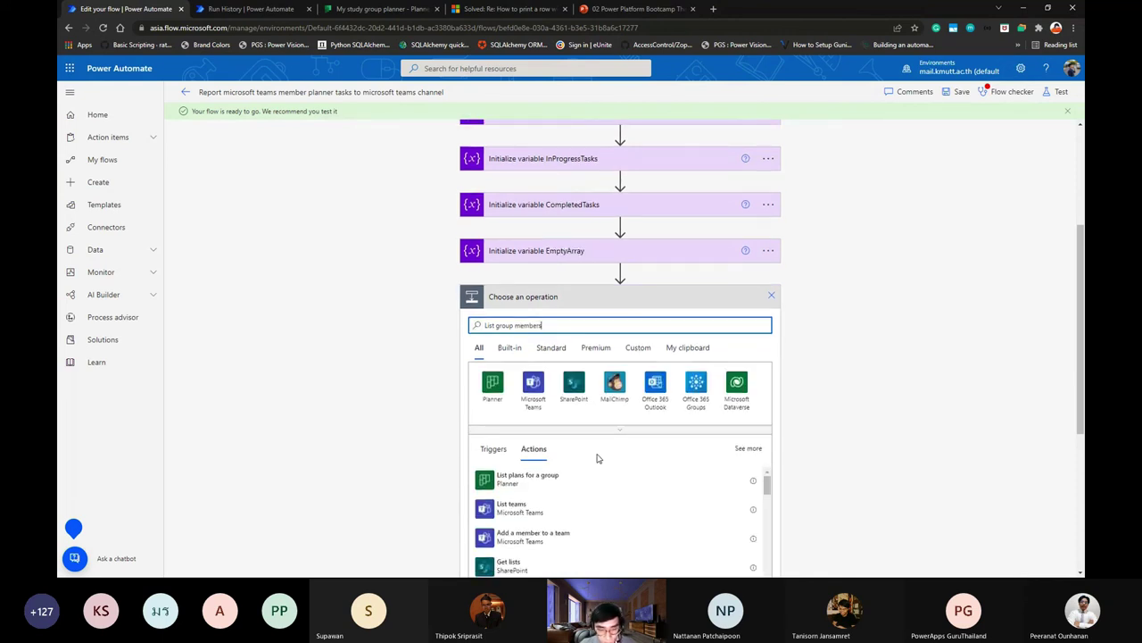
{"action": "scroll", "coordinate": [597, 455], "scroll_direction": "down", "scroll_amount": 5}
{"action": "scroll", "coordinate": [560, 381], "scroll_direction": "down", "scroll_amount": 10}
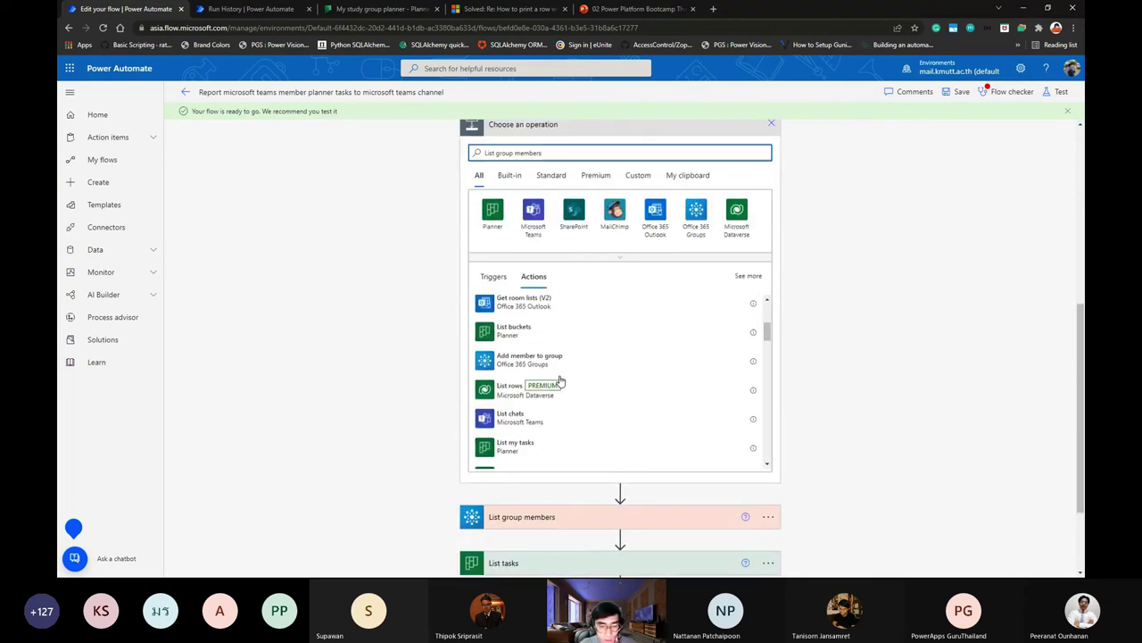
{"action": "scroll", "coordinate": [560, 381], "scroll_direction": "up", "scroll_amount": 10}
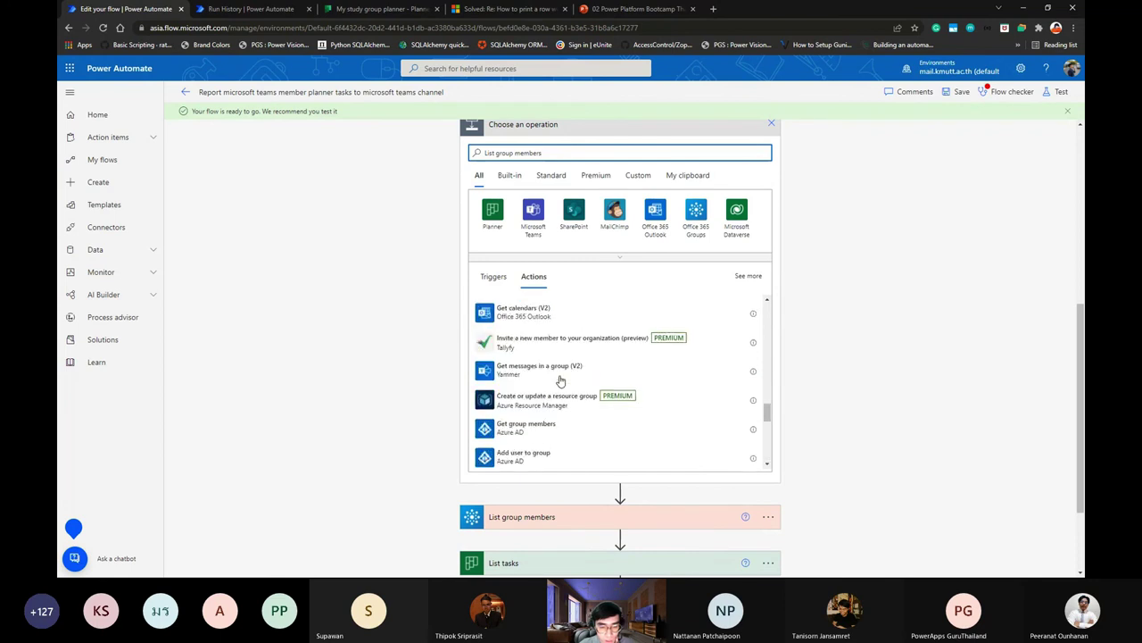
{"action": "scroll", "coordinate": [560, 381], "scroll_direction": "up", "scroll_amount": 2}
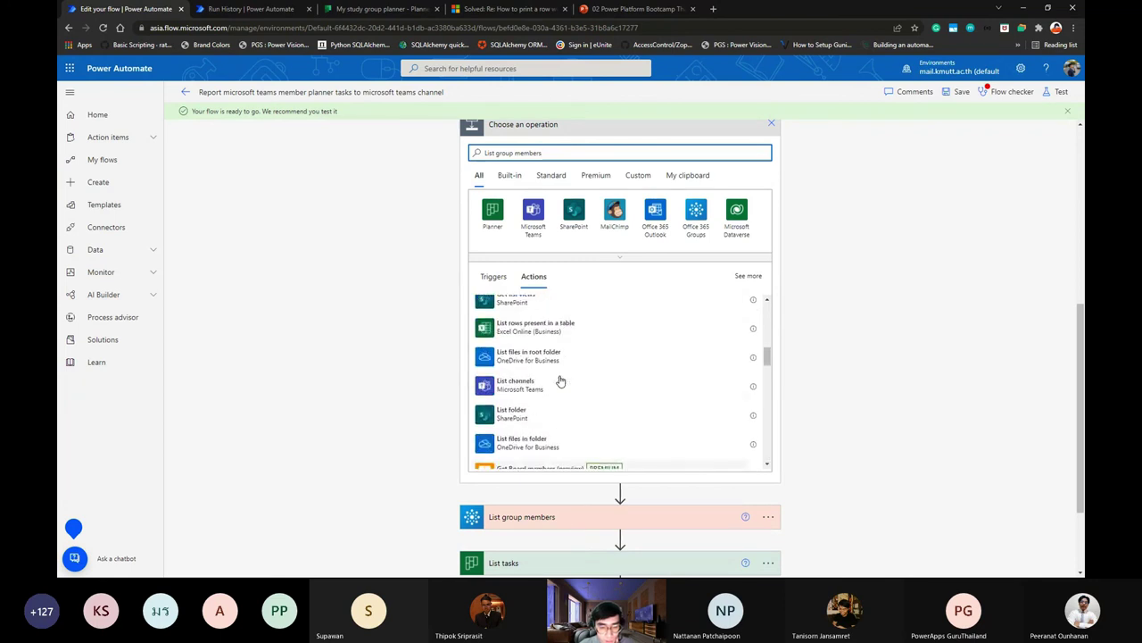
{"action": "scroll", "coordinate": [560, 381], "scroll_direction": "up", "scroll_amount": 3}
{"action": "scroll", "coordinate": [561, 381], "scroll_direction": "up", "scroll_amount": 3}
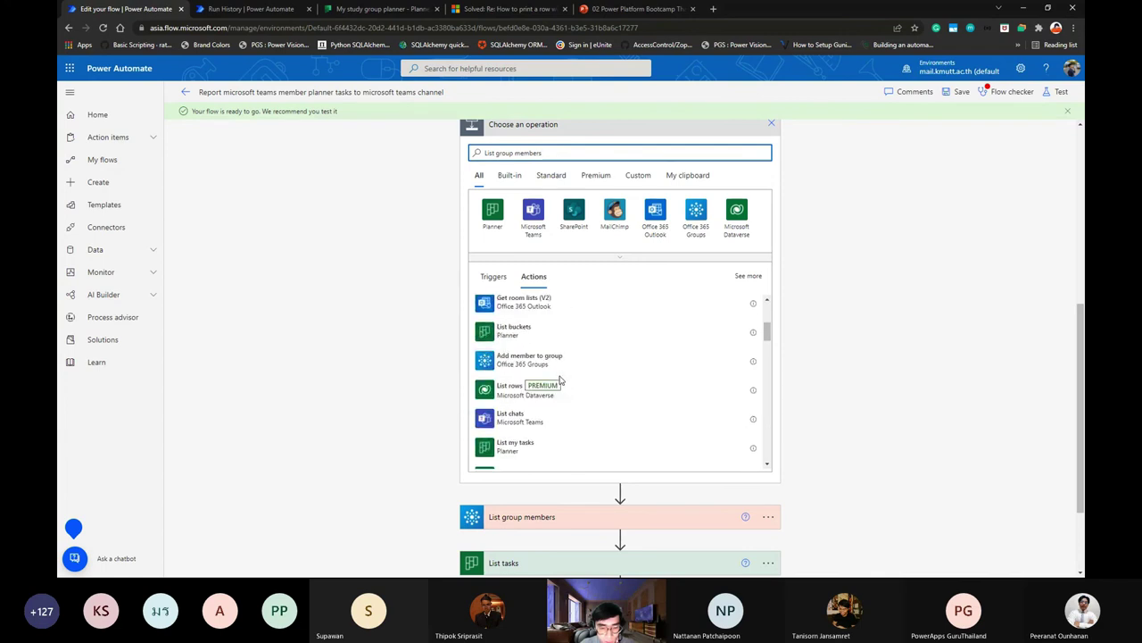
{"action": "scroll", "coordinate": [561, 382], "scroll_direction": "down", "scroll_amount": 5}
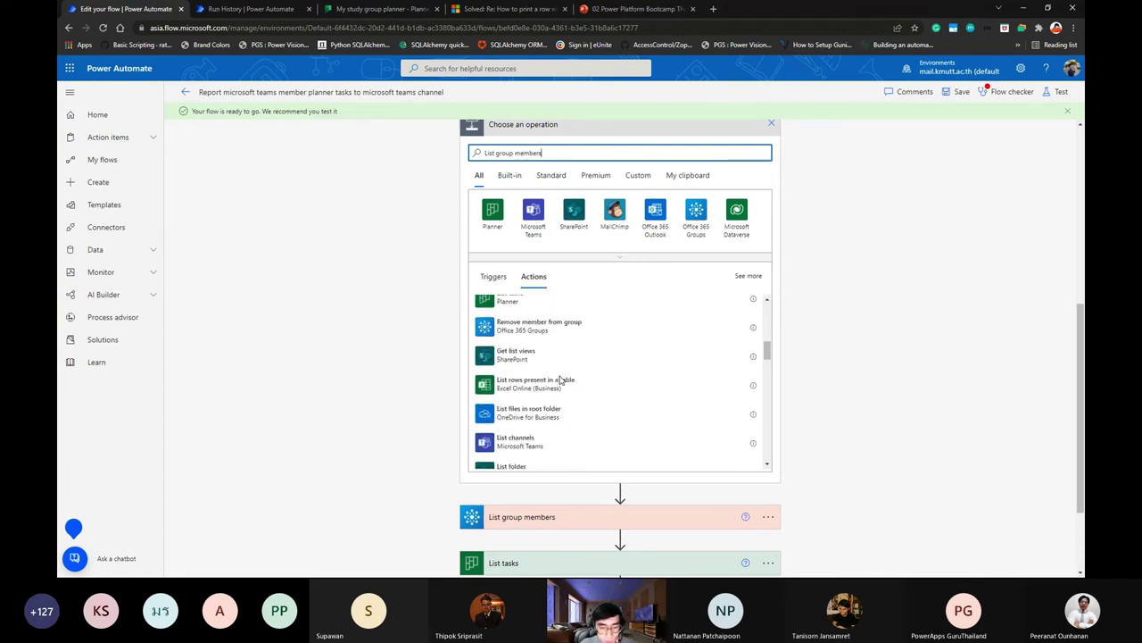
{"action": "scroll", "coordinate": [561, 381], "scroll_direction": "down", "scroll_amount": 5}
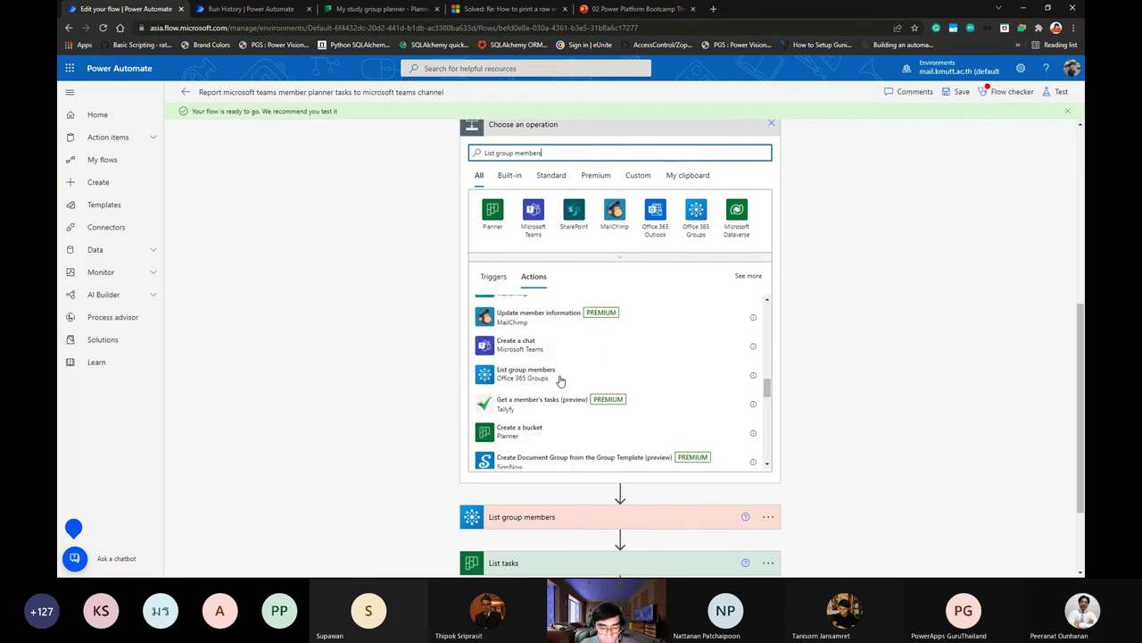
{"action": "left_click", "coordinate": [557, 379]}
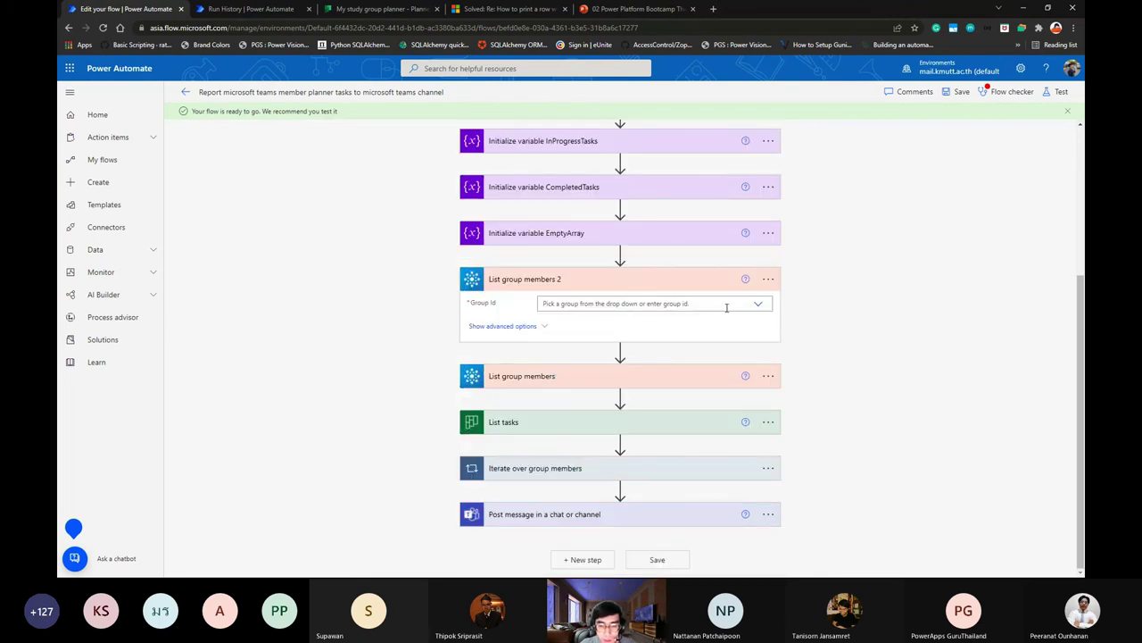
Set the new action's Group Id to My test study group and delete the old List group members action.
{"action": "left_click", "coordinate": [684, 303]}
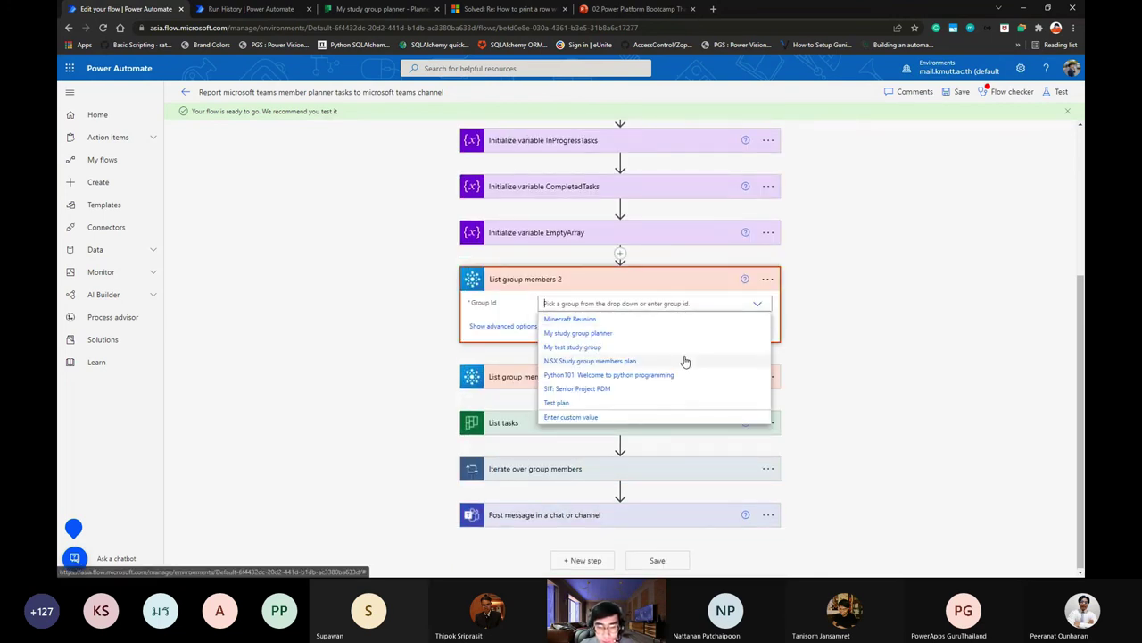
{"action": "left_click", "coordinate": [627, 350]}
{"action": "left_click", "coordinate": [768, 378]}
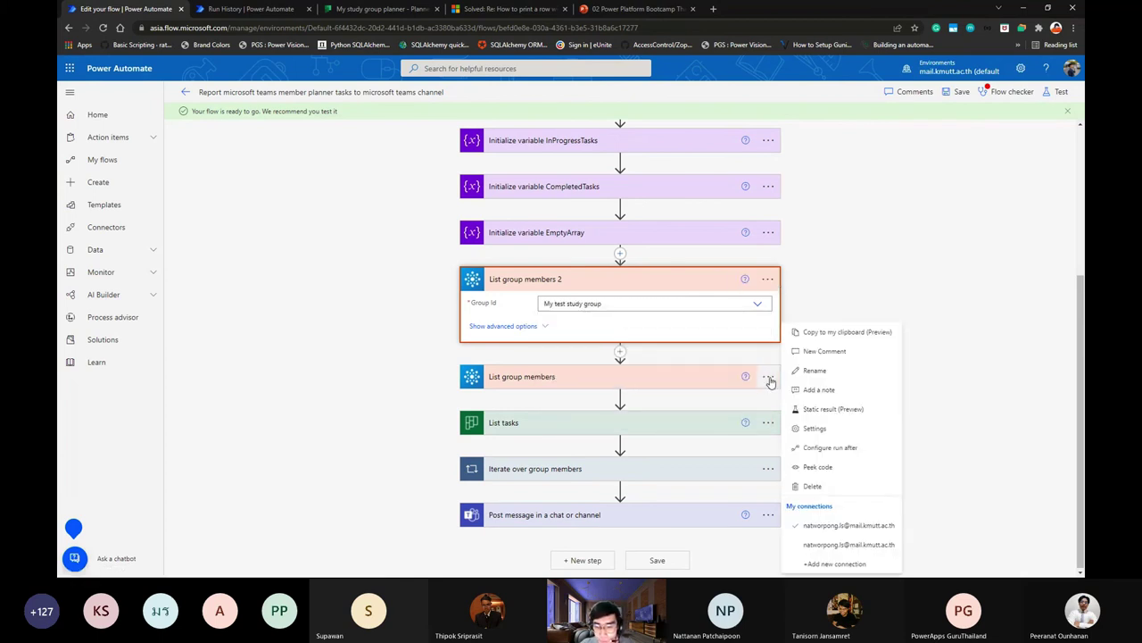
{"action": "left_click", "coordinate": [810, 486]}
{"action": "left_click", "coordinate": [578, 342]}
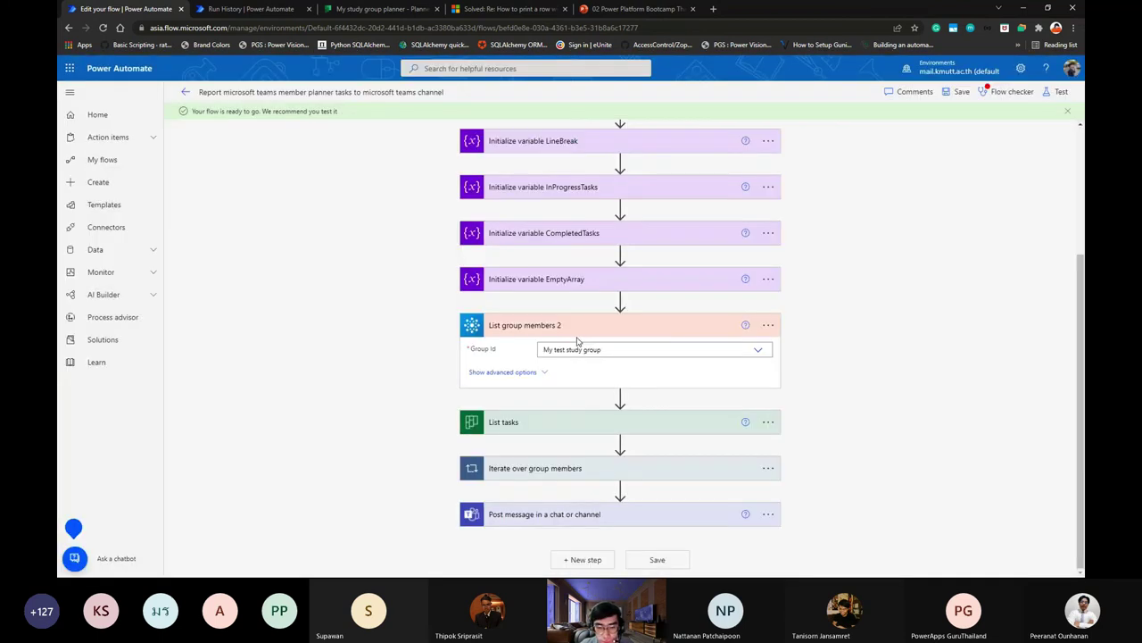
Rename the new List group members 2 action to List group members.
{"action": "left_click", "coordinate": [768, 325]}
{"action": "left_click", "coordinate": [808, 361]}
{"action": "left_click", "coordinate": [607, 333]}
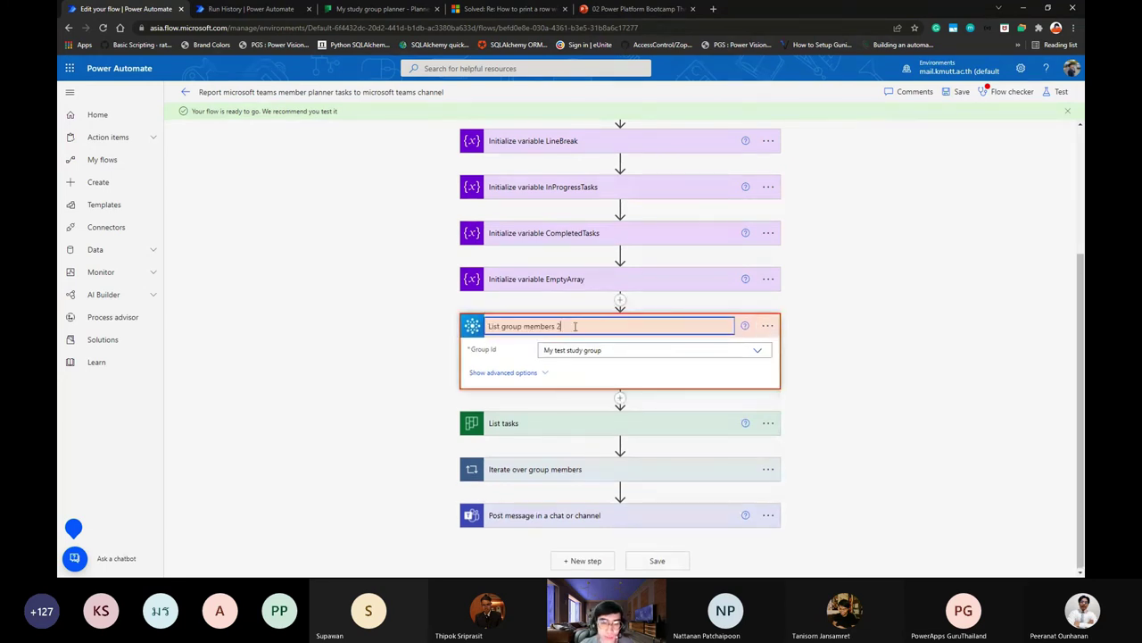
{"action": "key", "text": "BackSpace"}
{"action": "key", "text": "BackSpace"}
{"action": "left_click", "coordinate": [886, 342]}
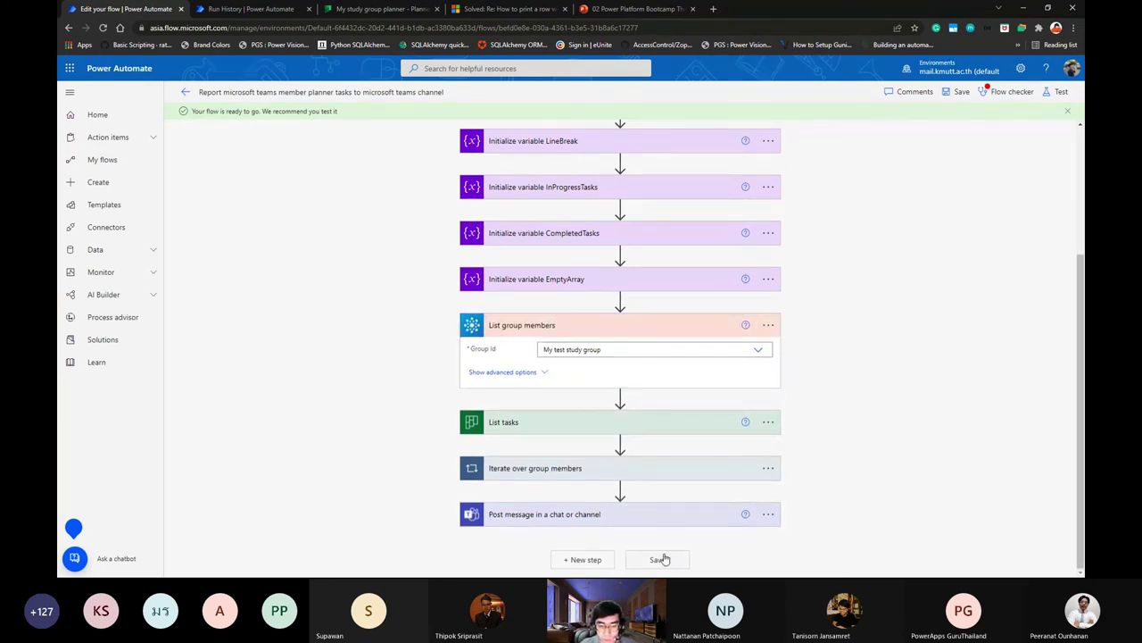
Try to save the flow and go to the error in the Iterate over group members loop.
{"action": "left_click", "coordinate": [652, 561]}
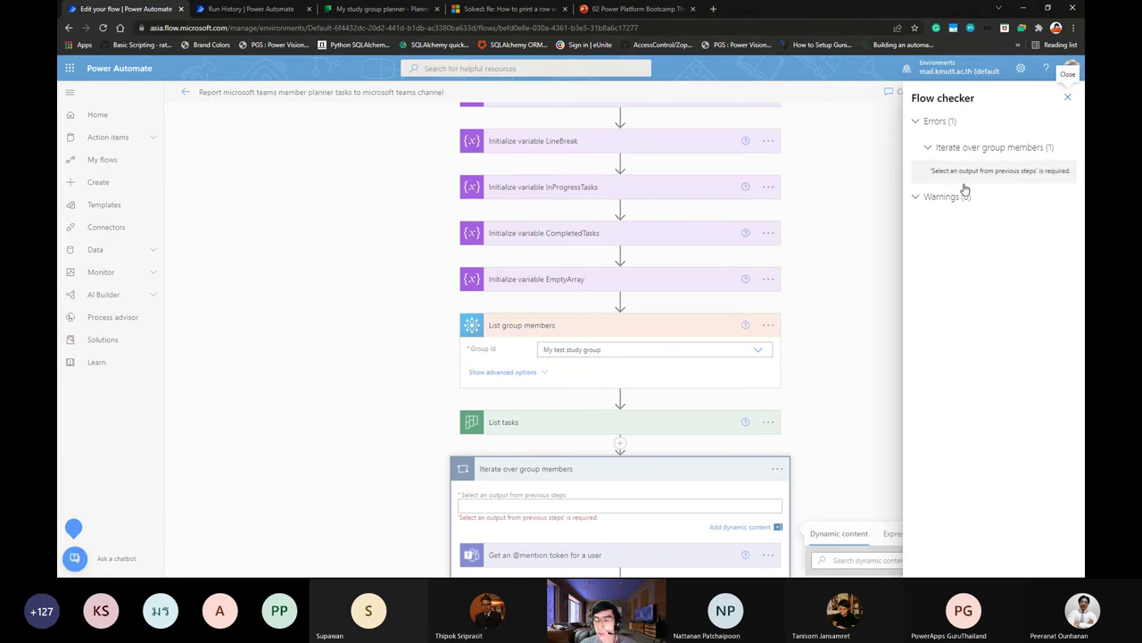
{"action": "left_click", "coordinate": [971, 174]}
{"action": "scroll", "coordinate": [719, 390], "scroll_direction": "up", "scroll_amount": 3}
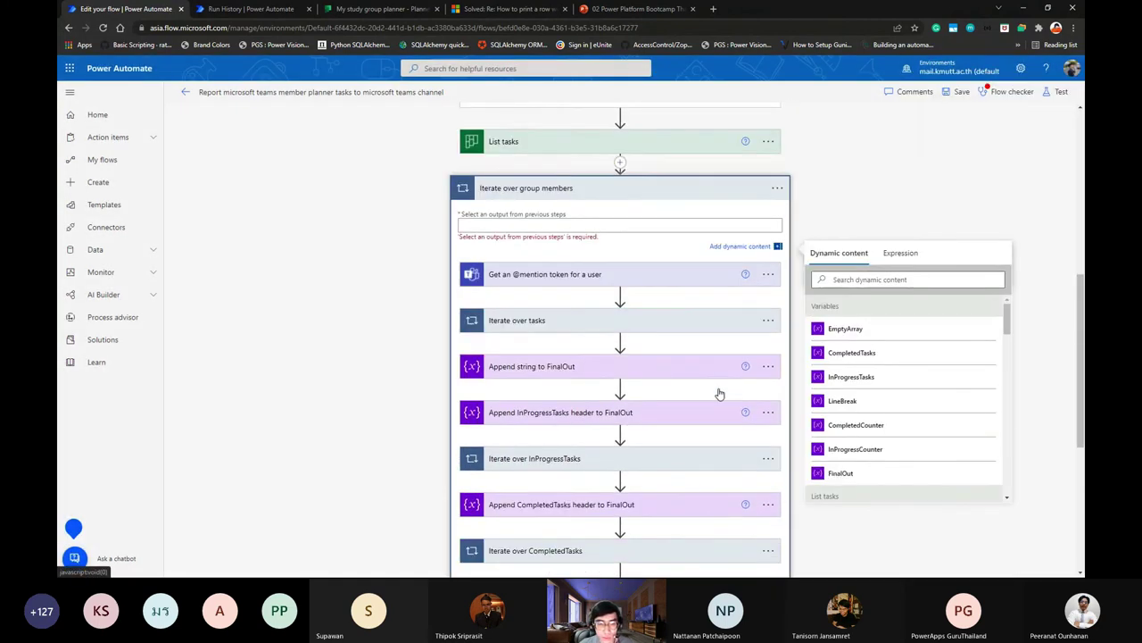
Set the input of Iterate over group members to the value output of List group members and save the flow.
{"action": "left_click", "coordinate": [581, 417]}
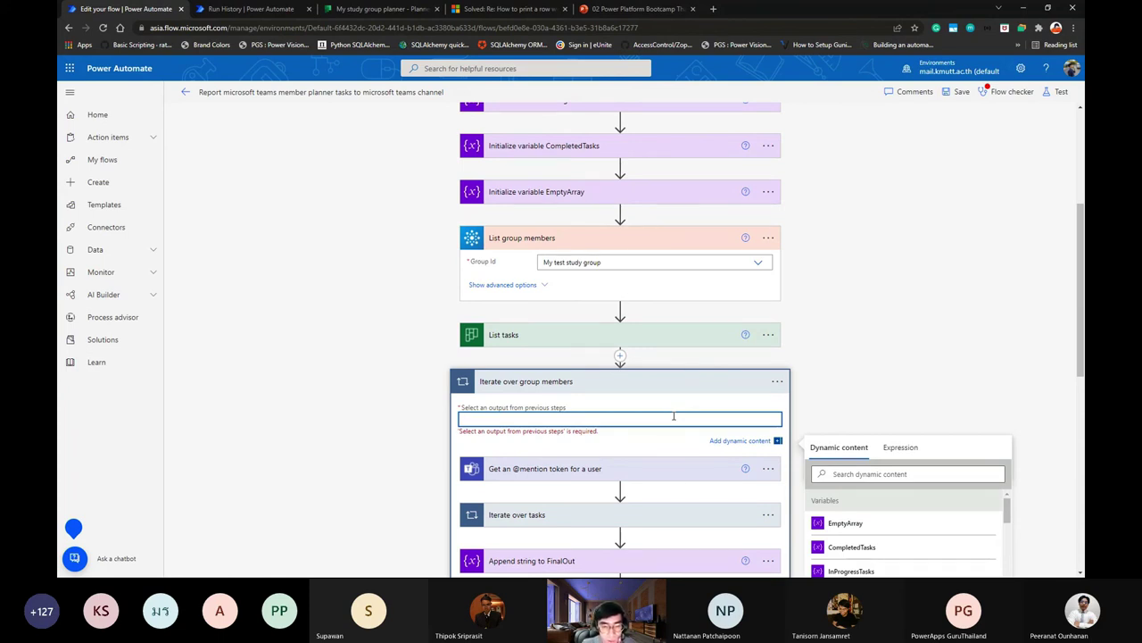
{"action": "scroll", "coordinate": [674, 416], "scroll_direction": "down", "scroll_amount": 3}
{"action": "scroll", "coordinate": [908, 384], "scroll_direction": "down", "scroll_amount": 10}
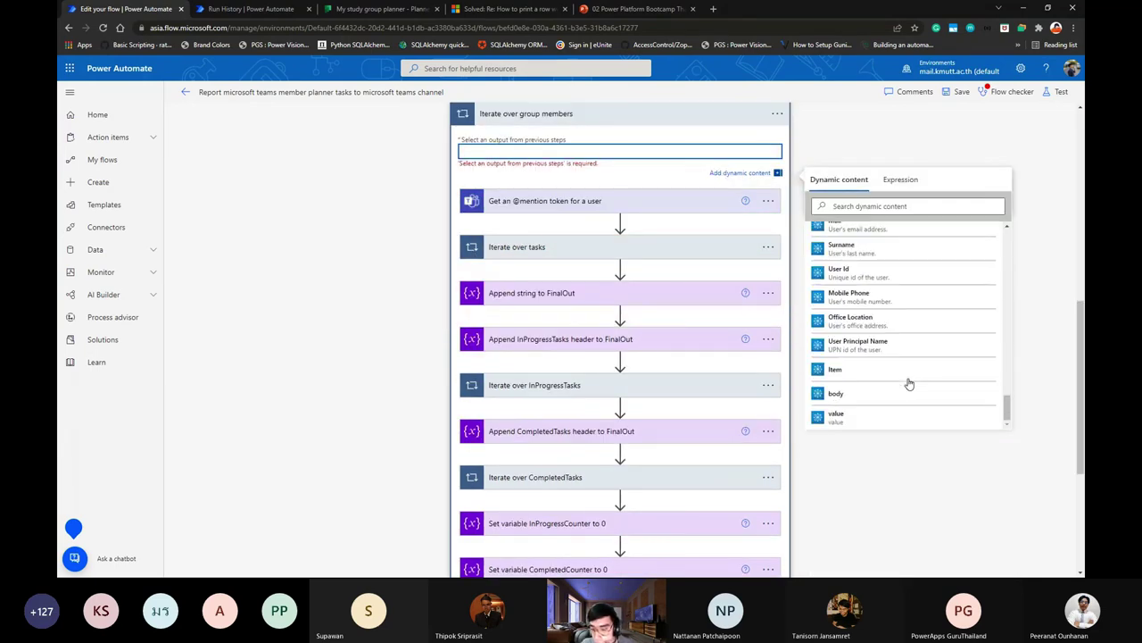
{"action": "scroll", "coordinate": [909, 384], "scroll_direction": "down", "scroll_amount": 2}
{"action": "left_click", "coordinate": [847, 329]}
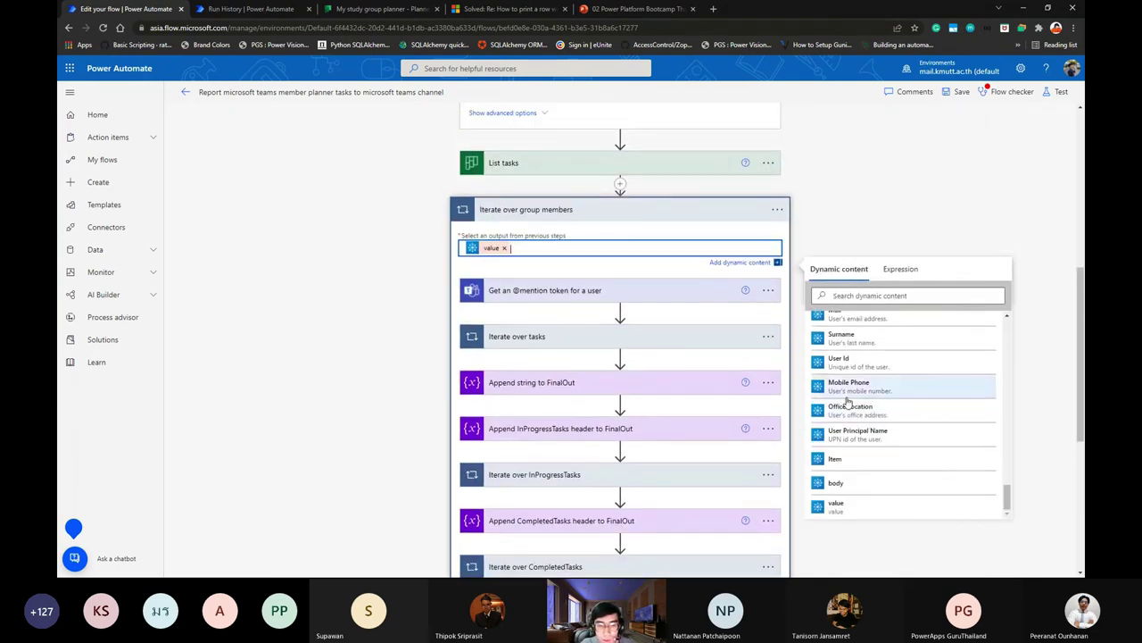
{"action": "scroll", "coordinate": [722, 446], "scroll_direction": "down", "scroll_amount": 4}
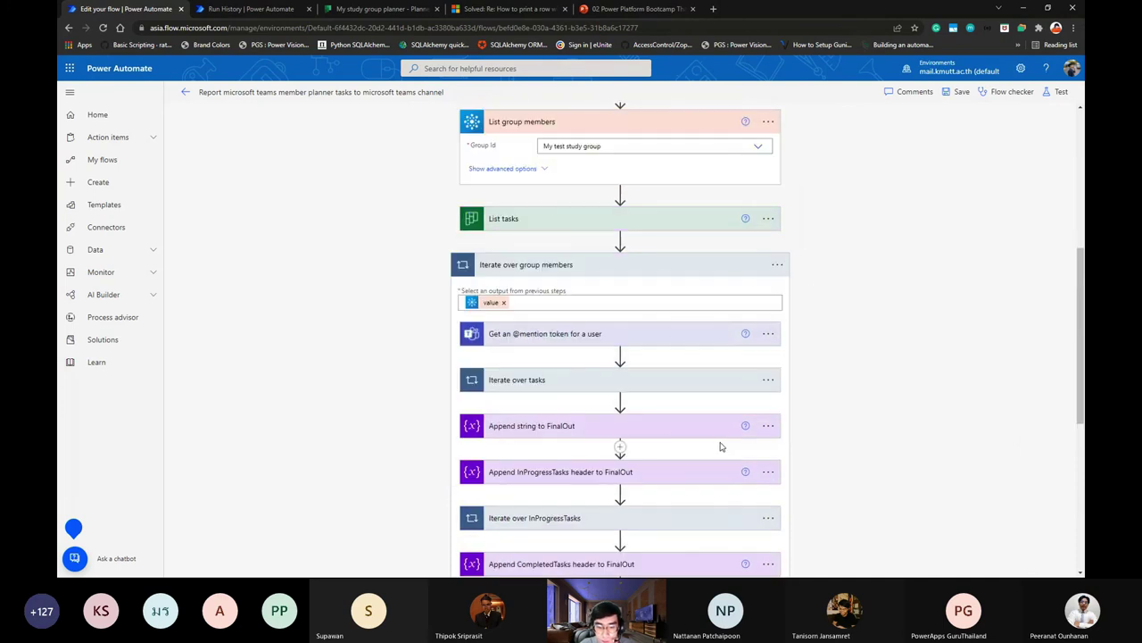
{"action": "scroll", "coordinate": [740, 485], "scroll_direction": "down", "scroll_amount": 5}
{"action": "left_click", "coordinate": [668, 556]}
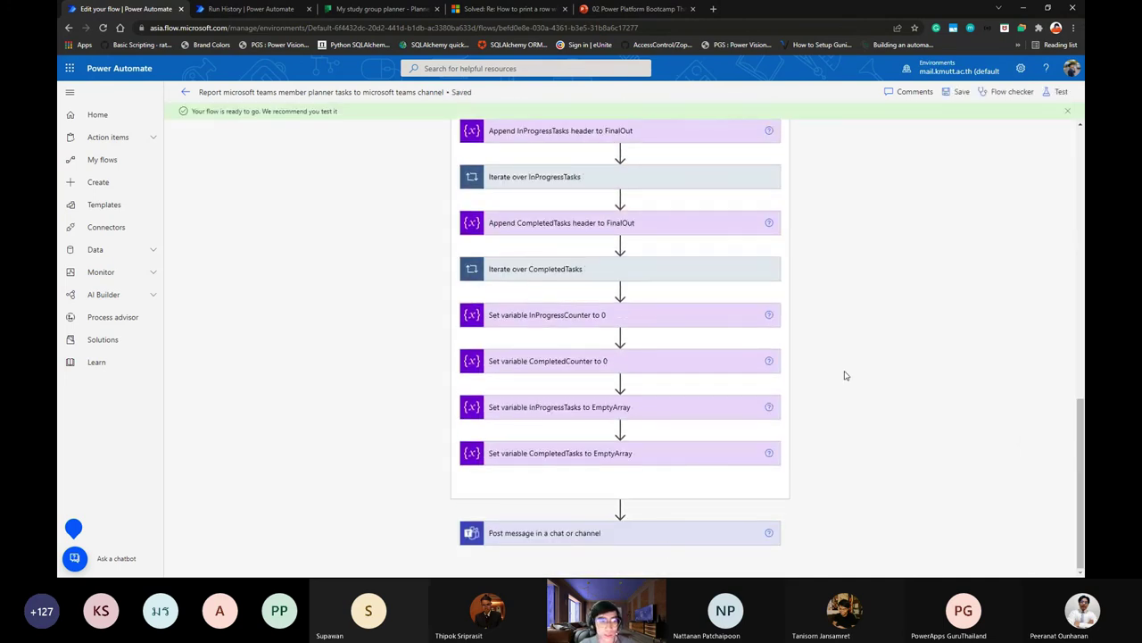
Return to the failed run in the run history and resubmit it.
{"action": "left_click", "coordinate": [304, 9]}
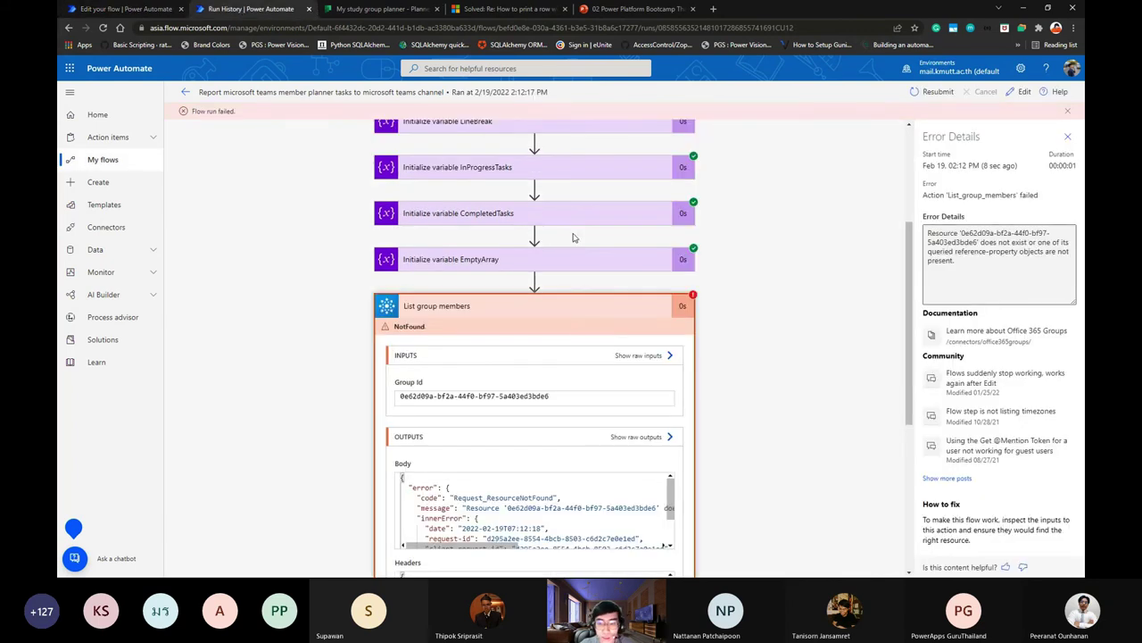
{"action": "left_click", "coordinate": [935, 92]}
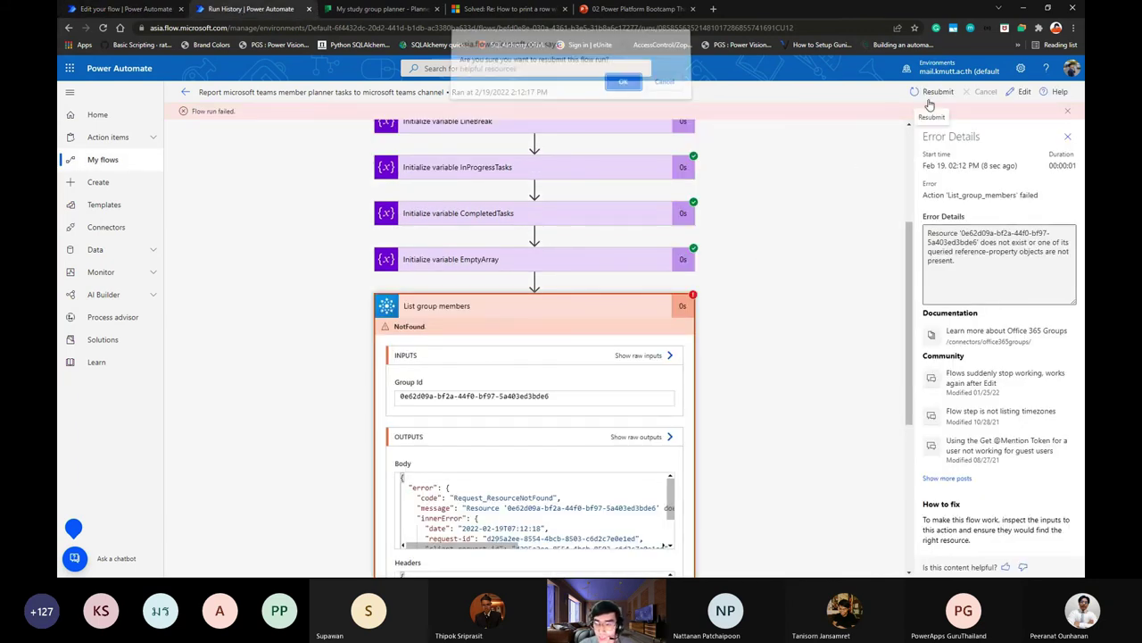
{"action": "left_click", "coordinate": [620, 91]}
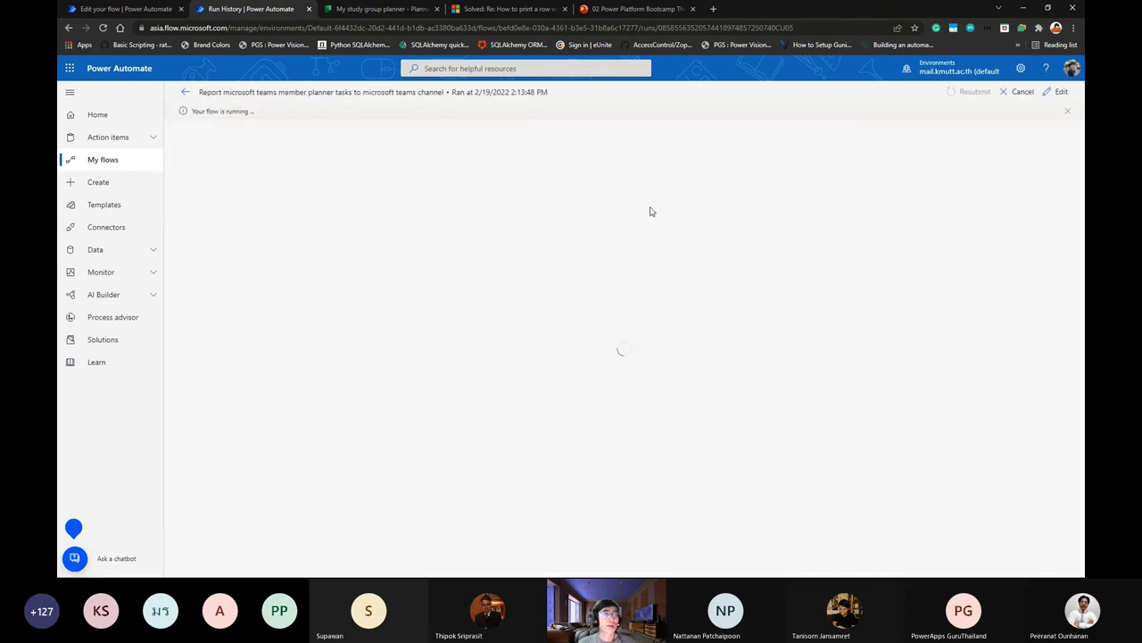
Follow the progress of the resubmitted run, expanding Iterate over group members to check its inner actions.
{"action": "scroll", "coordinate": [658, 238], "scroll_direction": "down", "scroll_amount": 3}
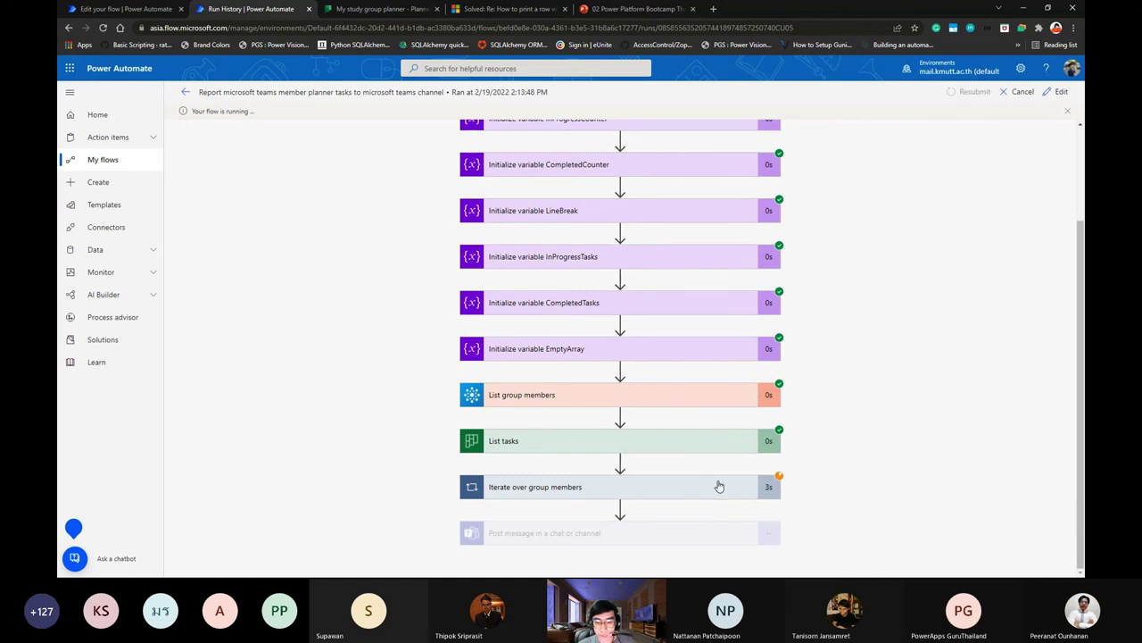
{"action": "scroll", "coordinate": [718, 390], "scroll_direction": "up", "scroll_amount": 3}
{"action": "scroll", "coordinate": [714, 267], "scroll_direction": "down", "scroll_amount": 3}
{"action": "scroll", "coordinate": [712, 218], "scroll_direction": "up", "scroll_amount": 3}
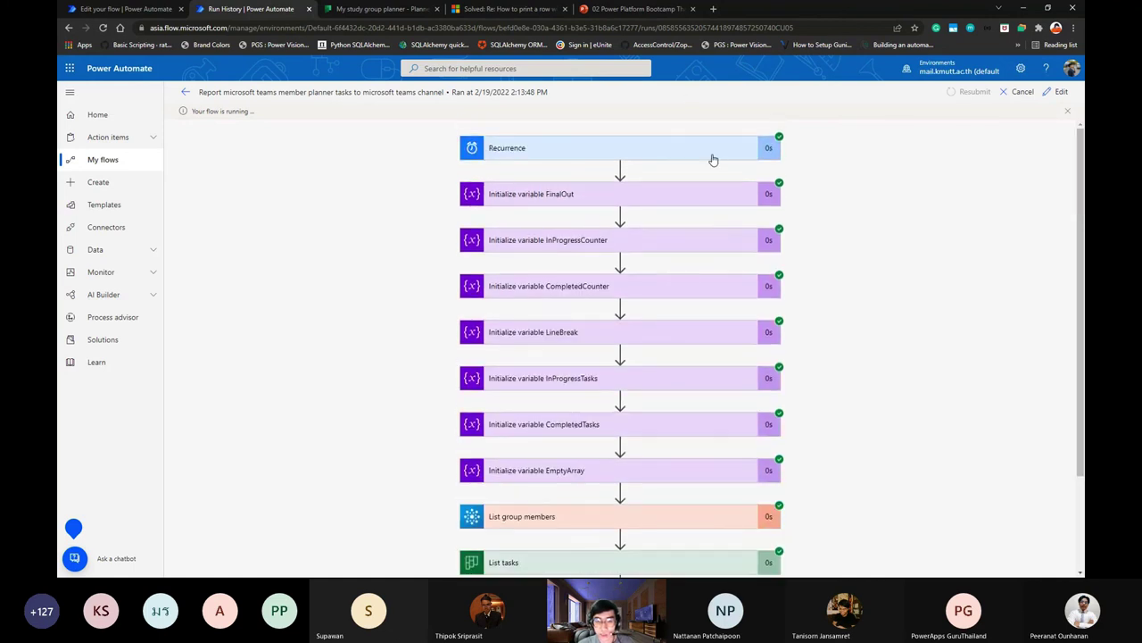
{"action": "scroll", "coordinate": [711, 161], "scroll_direction": "down", "scroll_amount": 3}
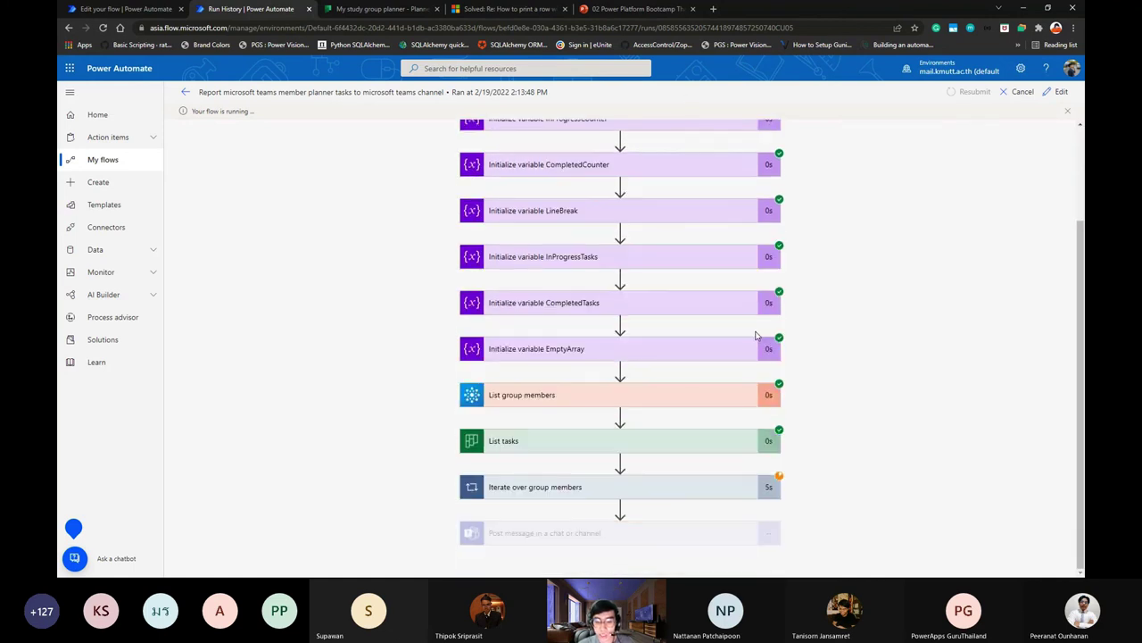
{"action": "left_click", "coordinate": [716, 492]}
{"action": "scroll", "coordinate": [716, 489], "scroll_direction": "down", "scroll_amount": 5}
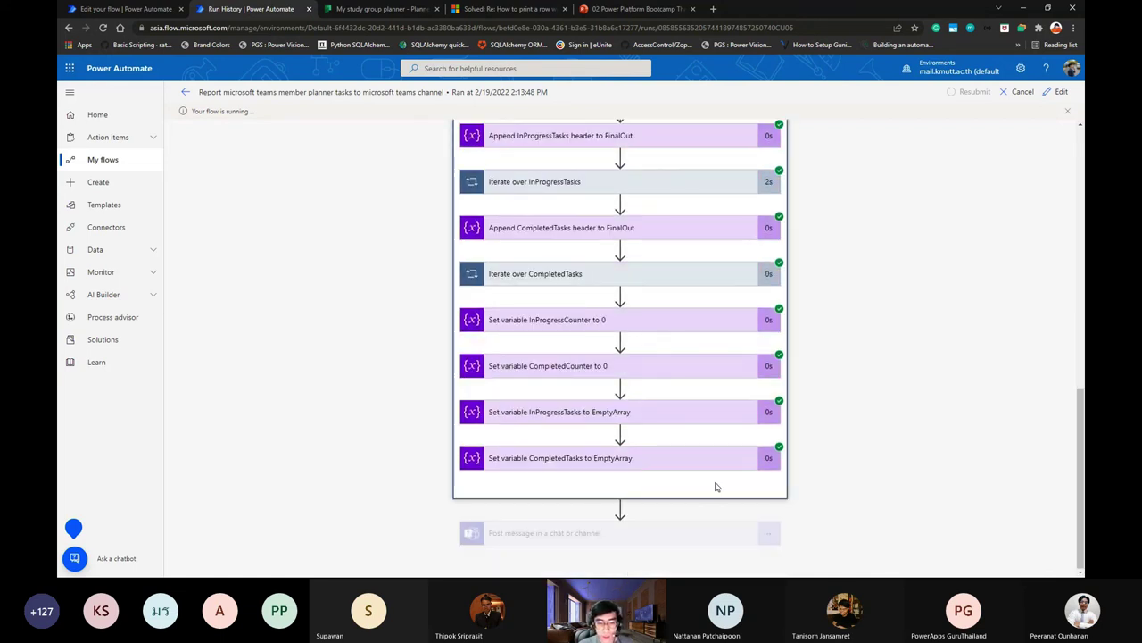
{"action": "scroll", "coordinate": [716, 486], "scroll_direction": "up", "scroll_amount": 5}
{"action": "scroll", "coordinate": [716, 486], "scroll_direction": "down", "scroll_amount": 5}
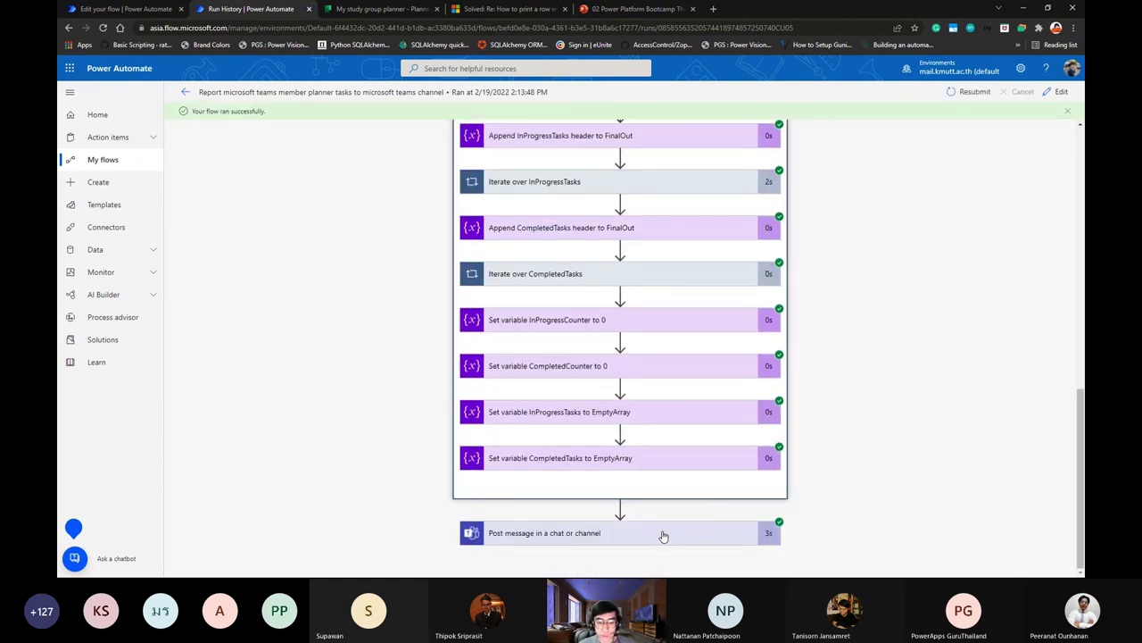
Inspect the inputs and outputs of the run's Post message in a chat or channel action.
{"action": "left_click", "coordinate": [663, 535]}
{"action": "scroll", "coordinate": [678, 486], "scroll_direction": "down", "scroll_amount": 3}
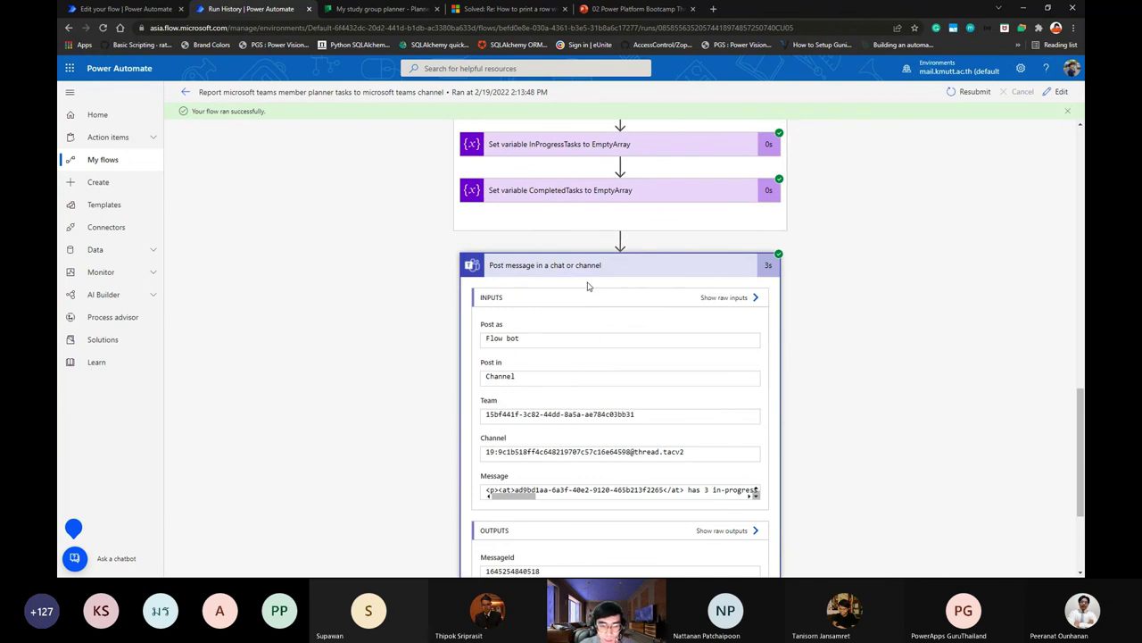
{"action": "scroll", "coordinate": [587, 282], "scroll_direction": "down", "scroll_amount": 1}
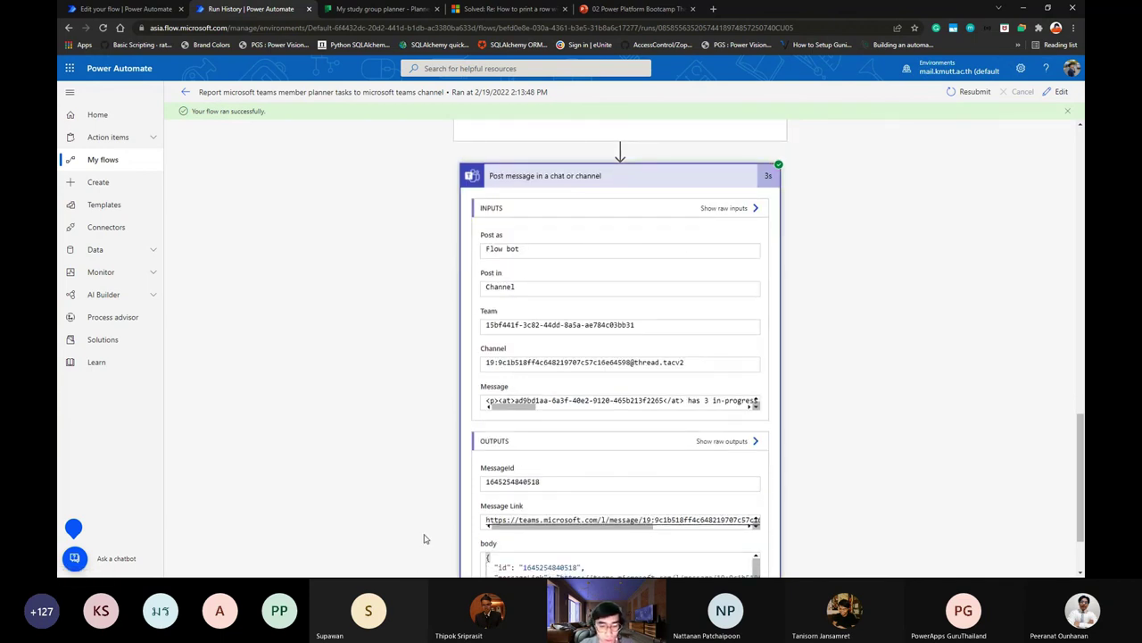
Switch to Microsoft Teams and read the full task report posted in My test study group's Report channel.
{"action": "key", "text": "alt+Tab"}
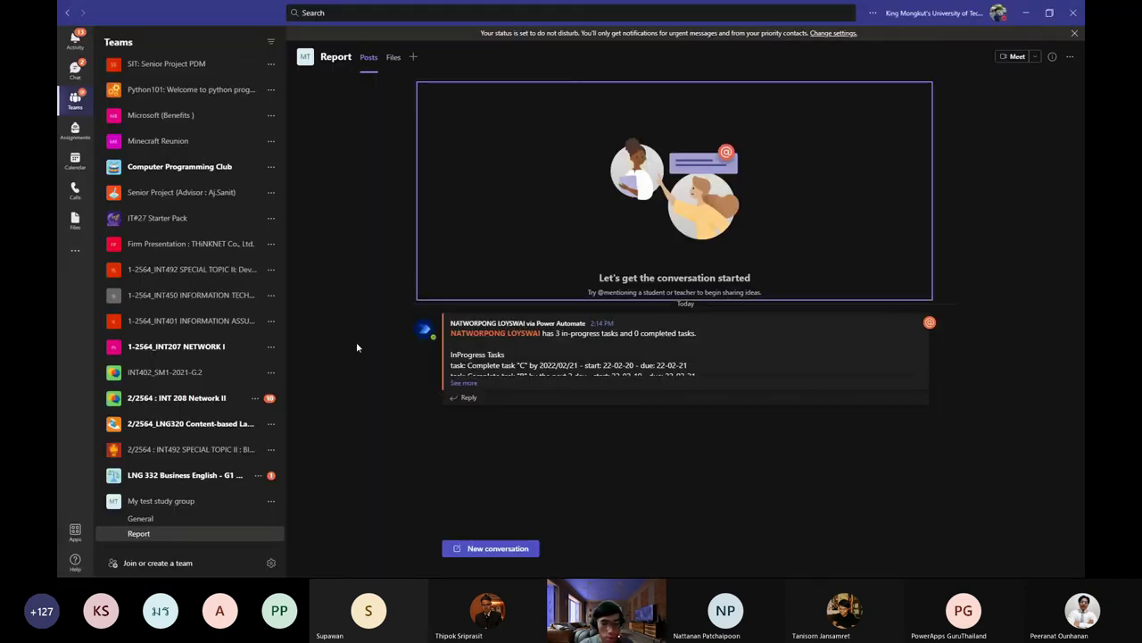
{"action": "left_click", "coordinate": [463, 382]}
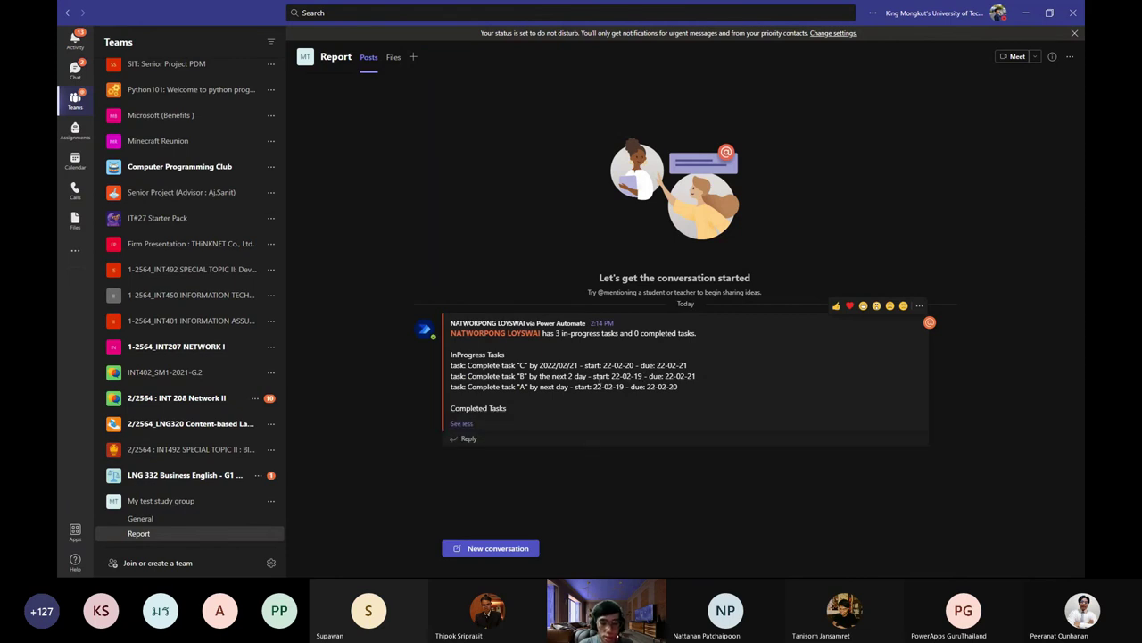
{"action": "left_click_drag", "start_coordinate": [451, 345], "coordinate": [654, 395]}
{"action": "left_click", "coordinate": [681, 387]}
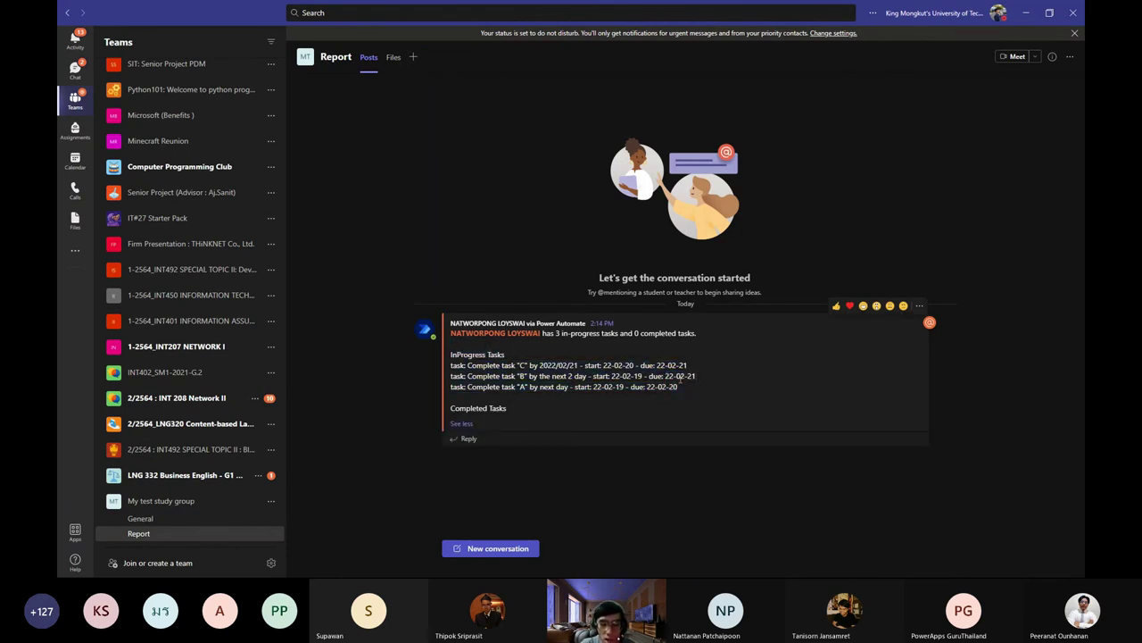
Review the in-progress and completed task sections of the report message posted in the Report channel.
{"action": "left_click_drag", "start_coordinate": [556, 335], "coordinate": [667, 408]}
{"action": "left_click", "coordinate": [674, 414]}
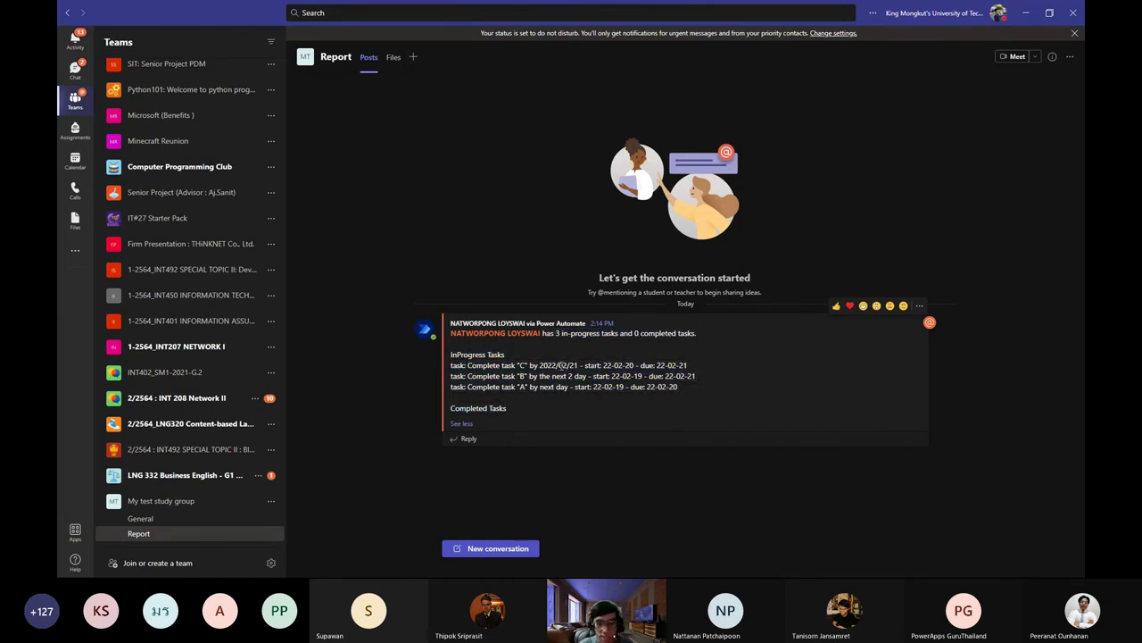
{"action": "left_click_drag", "start_coordinate": [528, 365], "coordinate": [665, 401]}
{"action": "left_click", "coordinate": [665, 396]}
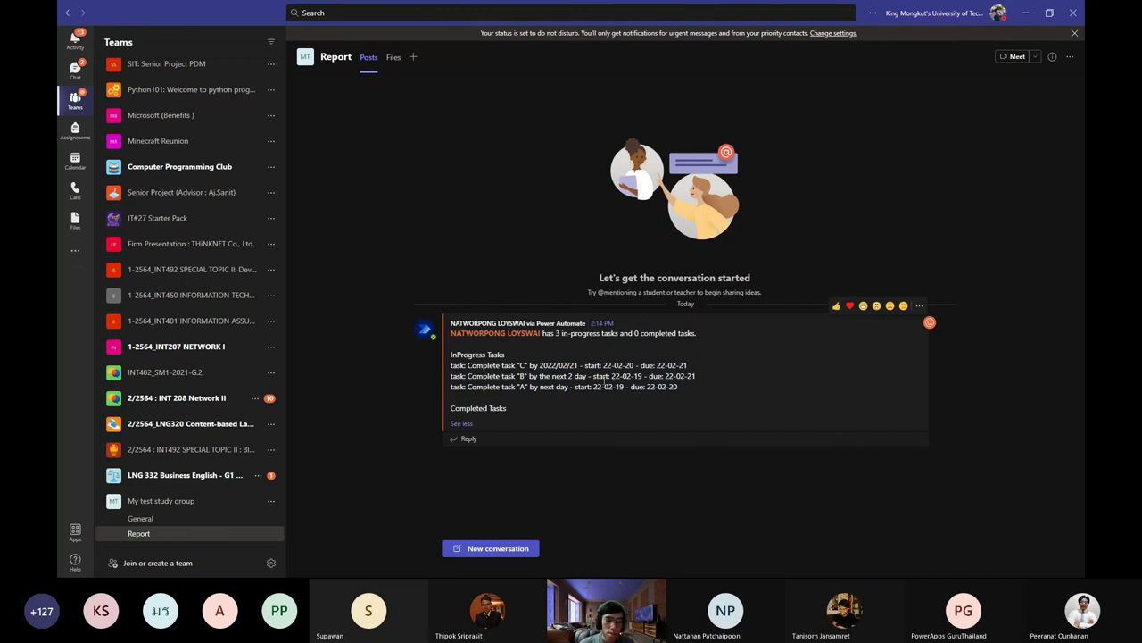
Switch back to the Power Automate run, collapse Post message in a chat or channel and review the actions inside Iterate over group members.
{"action": "key", "text": "alt+Tab"}
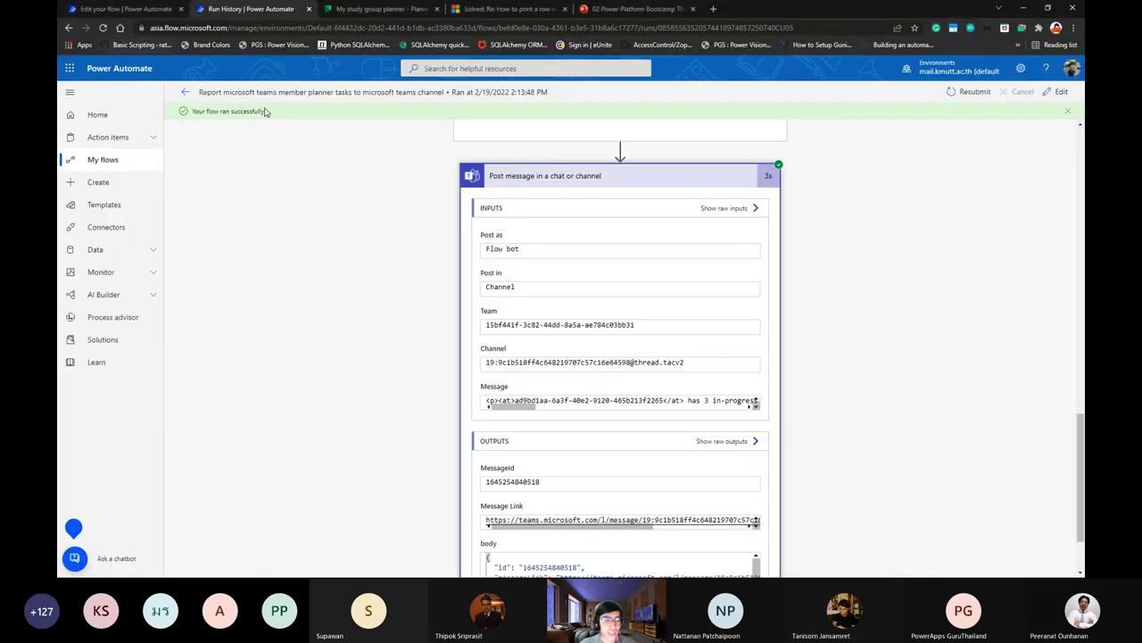
{"action": "scroll", "coordinate": [457, 255], "scroll_direction": "up", "scroll_amount": 15}
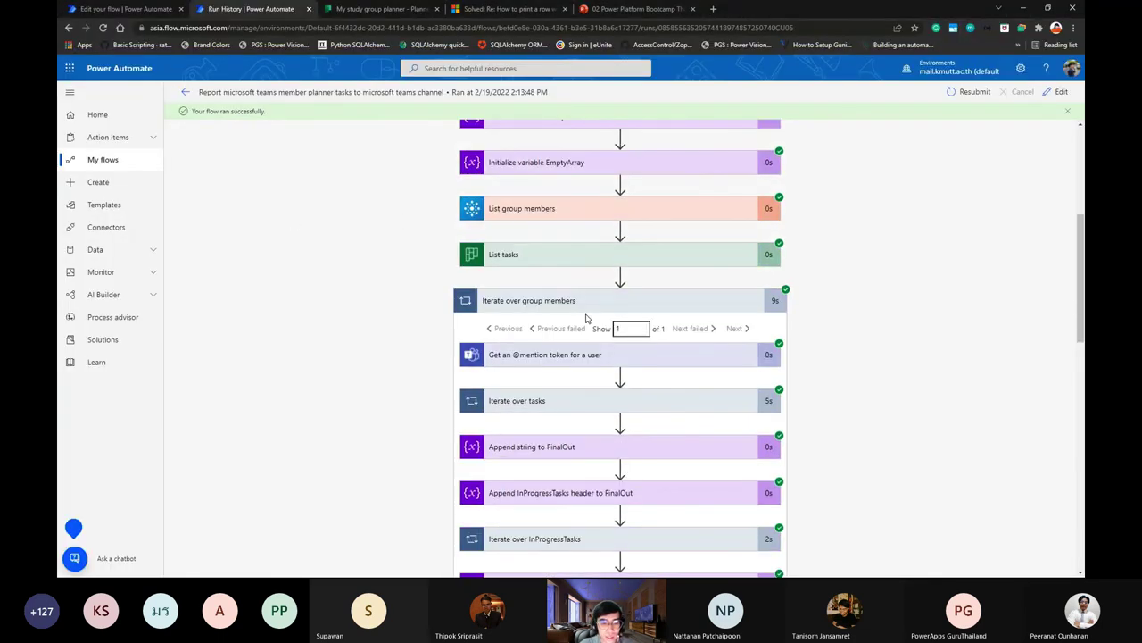
{"action": "scroll", "coordinate": [599, 309], "scroll_direction": "down", "scroll_amount": 10}
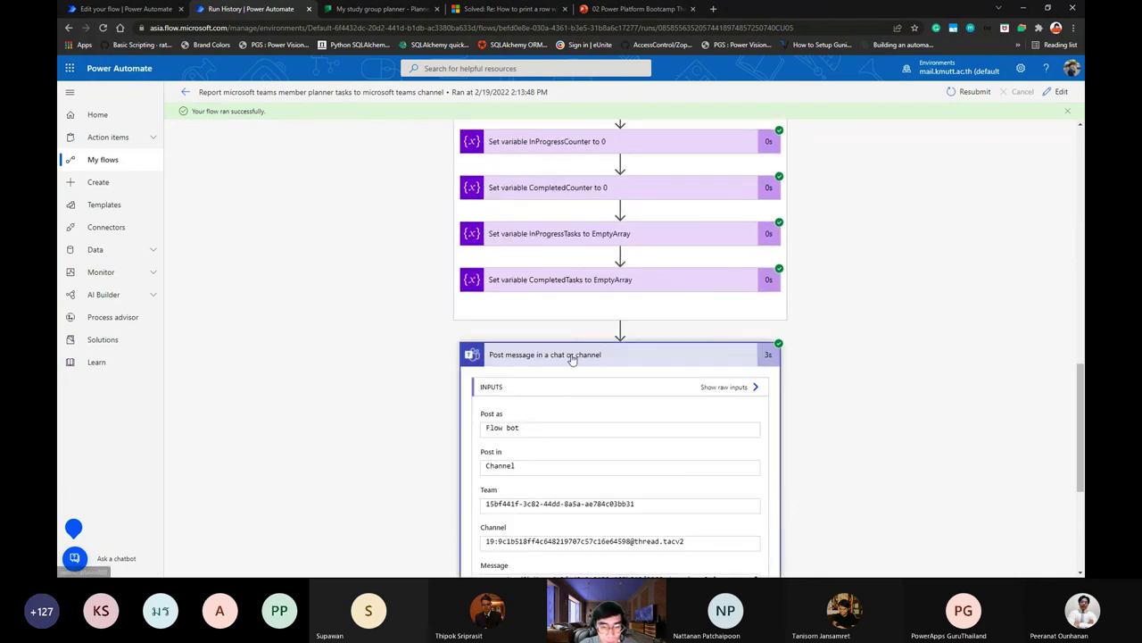
{"action": "left_click", "coordinate": [572, 356]}
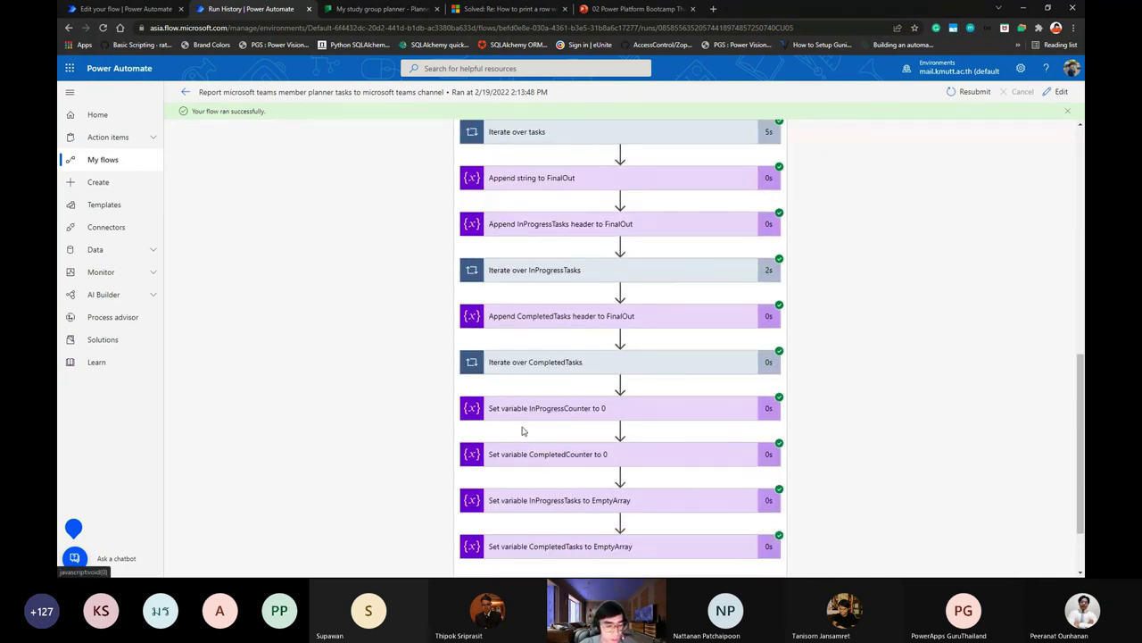
{"action": "scroll", "coordinate": [523, 431], "scroll_direction": "up", "scroll_amount": 1}
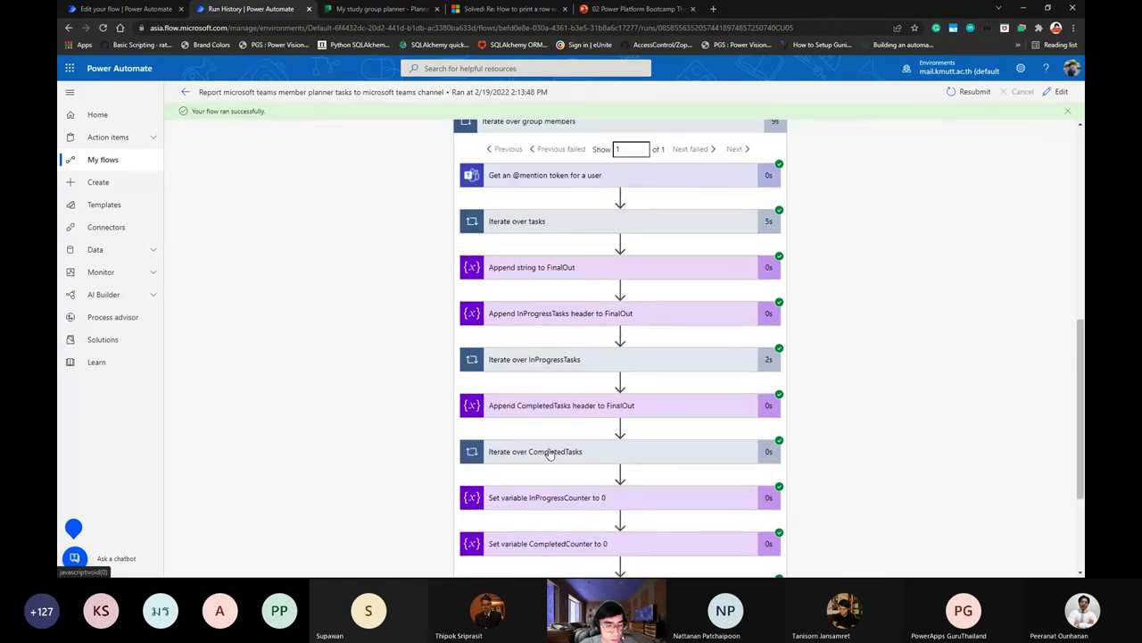
{"action": "scroll", "coordinate": [553, 451], "scroll_direction": "down", "scroll_amount": 1}
{"action": "scroll", "coordinate": [572, 373], "scroll_direction": "up", "scroll_amount": 1}
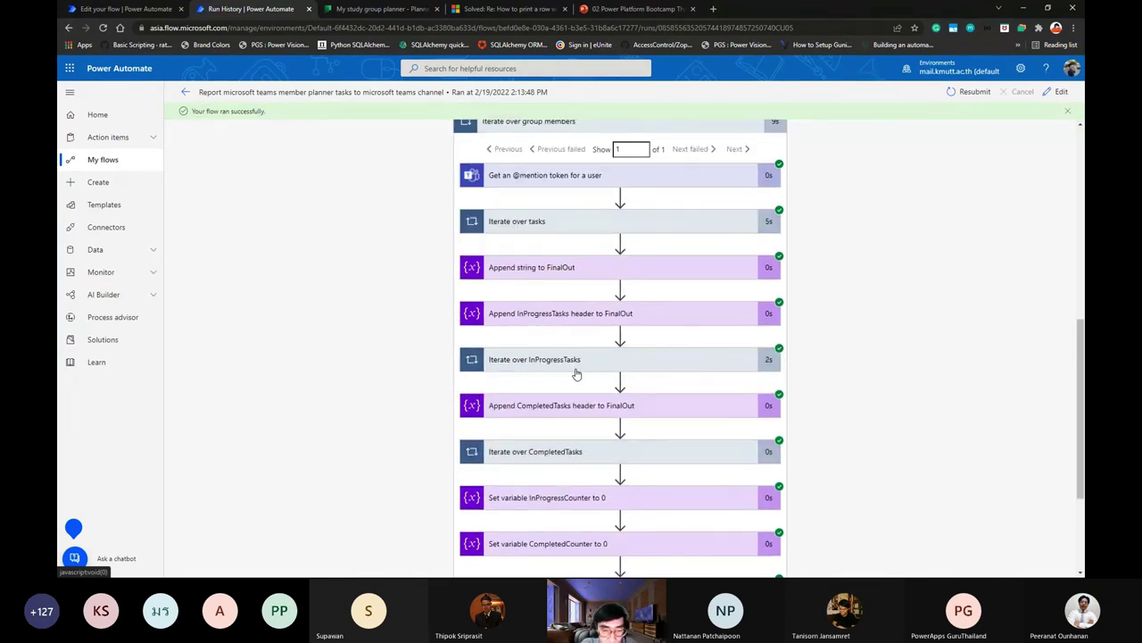
Return to the flow editor and expand Iterate over tasks and its nested Iterate over task assignments loop.
{"action": "left_click", "coordinate": [167, 7]}
{"action": "scroll", "coordinate": [564, 323], "scroll_direction": "up", "scroll_amount": 3}
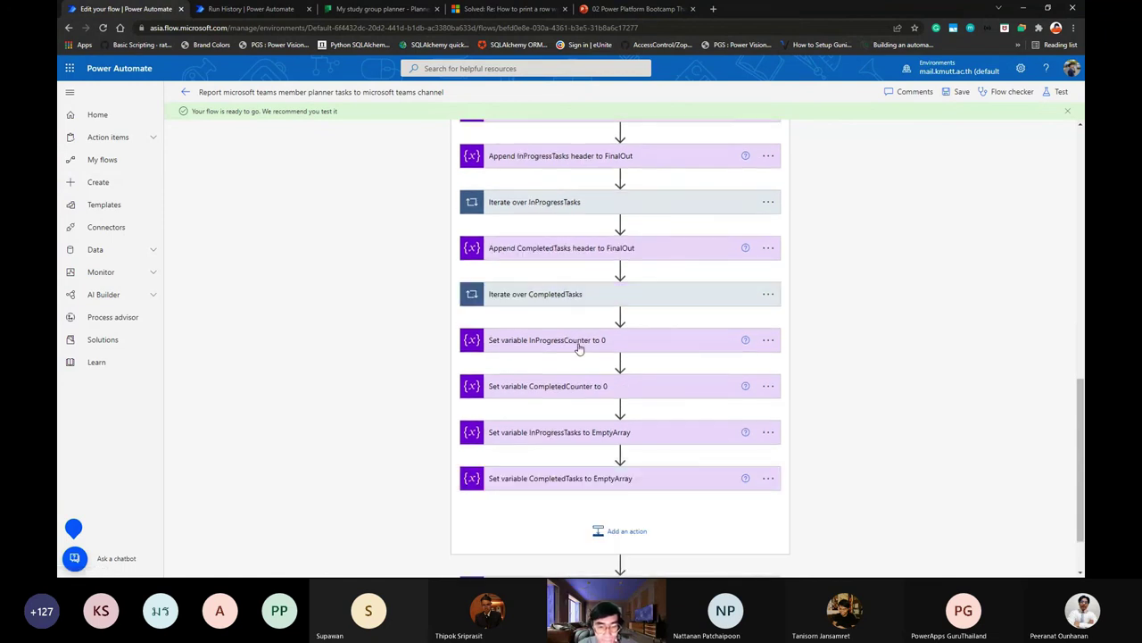
{"action": "scroll", "coordinate": [564, 324], "scroll_direction": "up", "scroll_amount": 2}
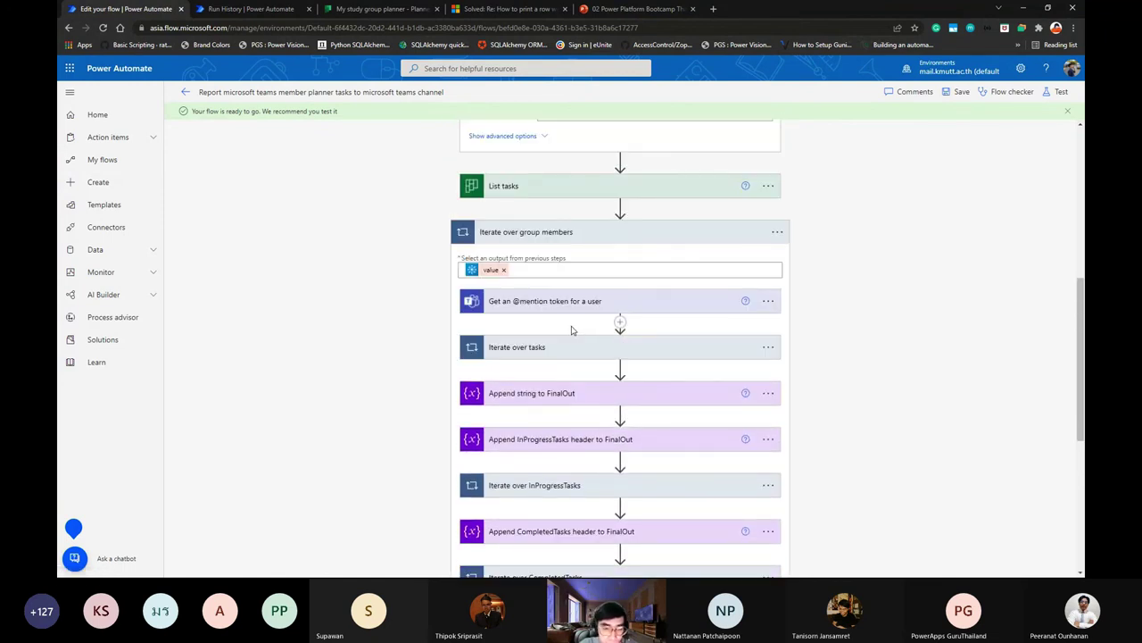
{"action": "scroll", "coordinate": [573, 330], "scroll_direction": "down", "scroll_amount": 1}
{"action": "scroll", "coordinate": [572, 330], "scroll_direction": "up", "scroll_amount": 2}
{"action": "scroll", "coordinate": [572, 332], "scroll_direction": "down", "scroll_amount": 1}
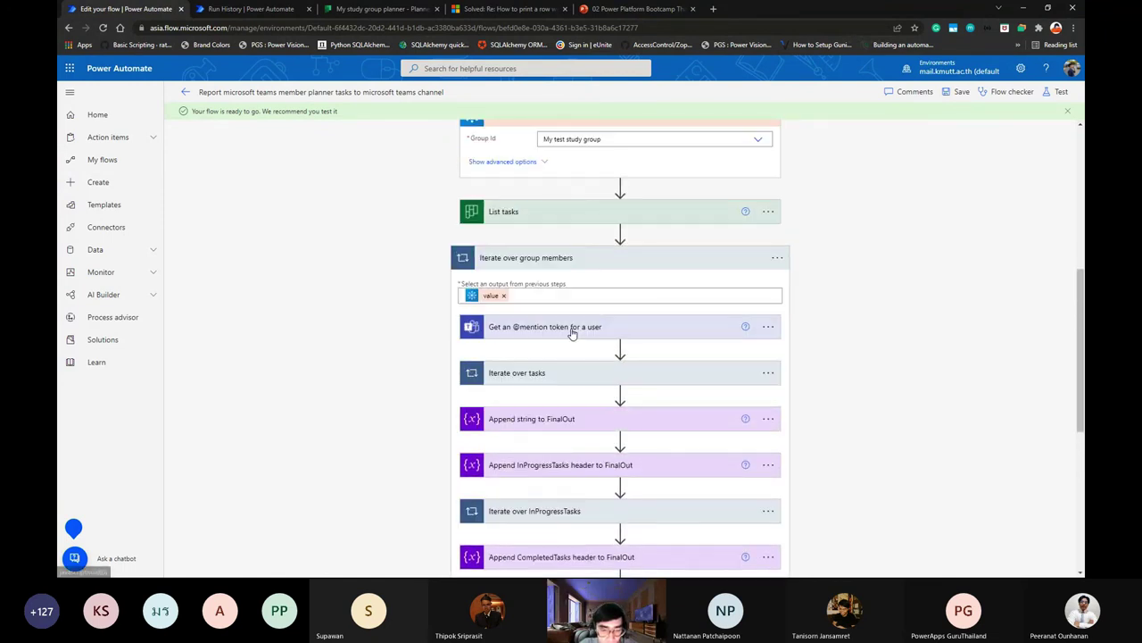
{"action": "scroll", "coordinate": [572, 332], "scroll_direction": "down", "scroll_amount": 1}
{"action": "left_click", "coordinate": [569, 351]}
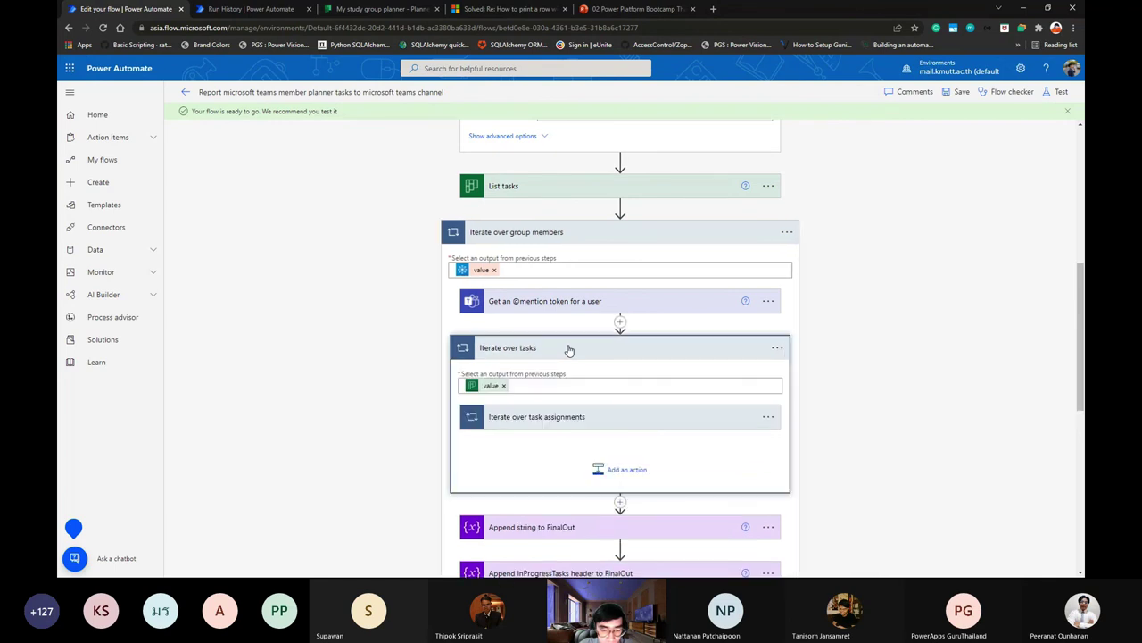
{"action": "scroll", "coordinate": [567, 344], "scroll_direction": "down", "scroll_amount": 1}
{"action": "left_click", "coordinate": [561, 335]}
{"action": "scroll", "coordinate": [561, 334], "scroll_direction": "down", "scroll_amount": 1}
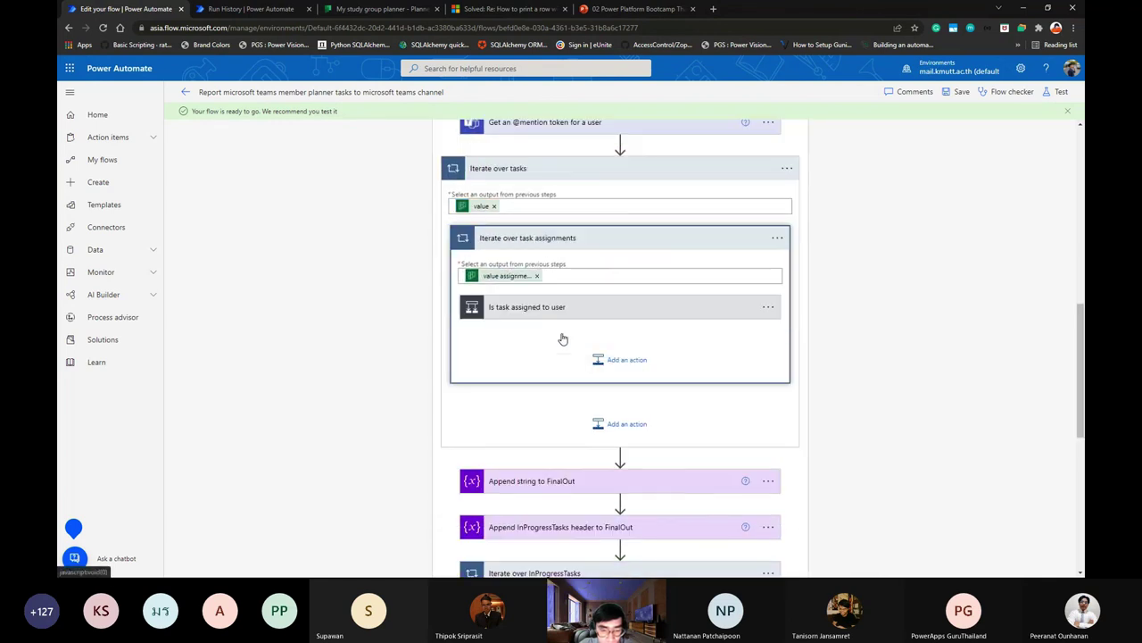
Expand the Is task assigned to user condition and the Is task completed condition in its If yes branch.
{"action": "left_click", "coordinate": [542, 318]}
{"action": "scroll", "coordinate": [513, 336], "scroll_direction": "down", "scroll_amount": 1}
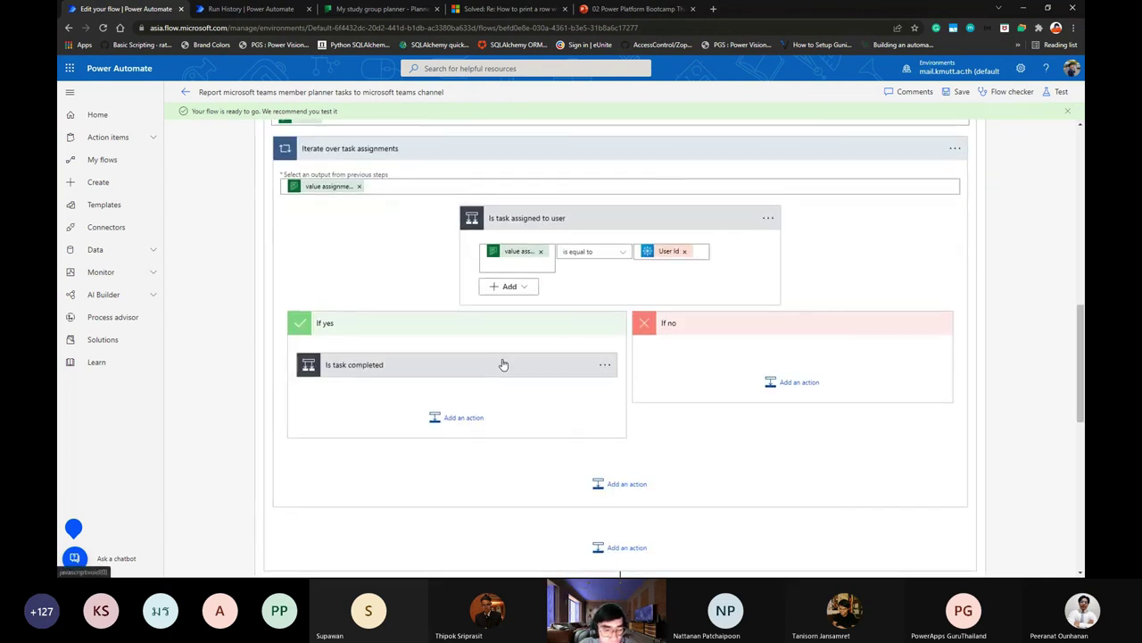
{"action": "left_click", "coordinate": [503, 364]}
{"action": "scroll", "coordinate": [502, 364], "scroll_direction": "down", "scroll_amount": 1}
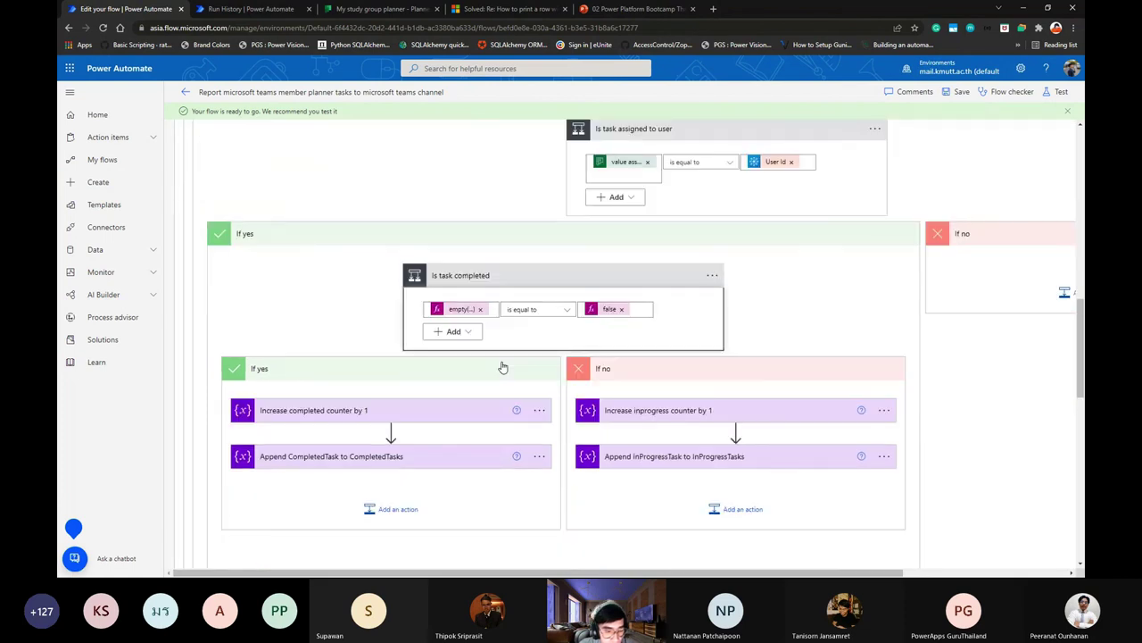
Open the empty(...) expression in the Is task completed condition and read it from end to end.
{"action": "left_click", "coordinate": [470, 312]}
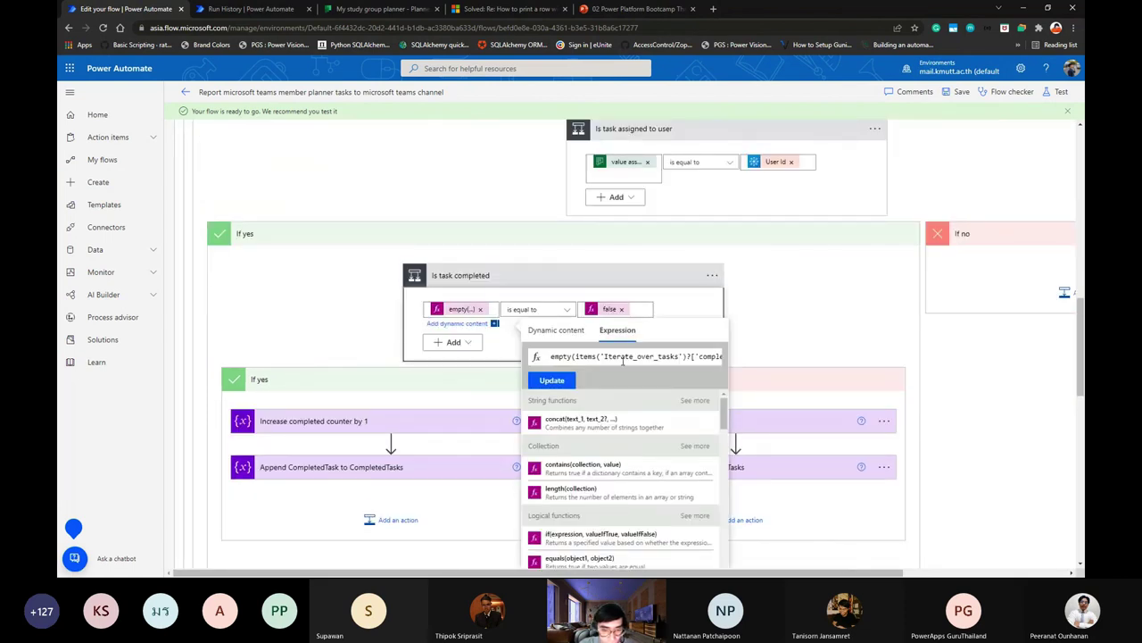
{"action": "key", "text": "End"}
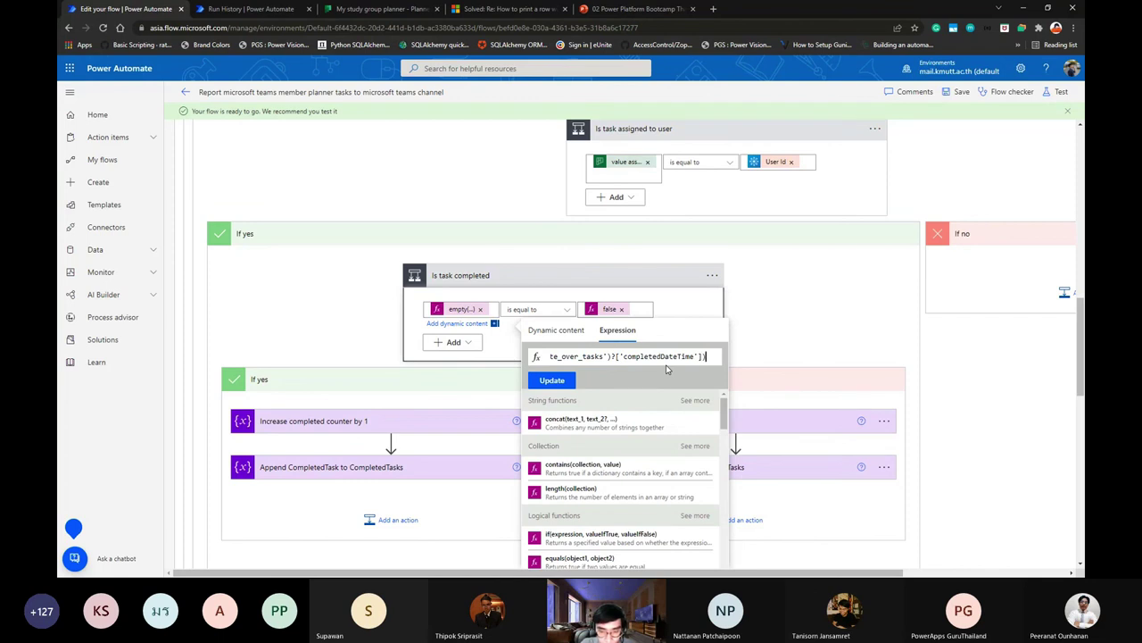
{"action": "key", "text": "Home"}
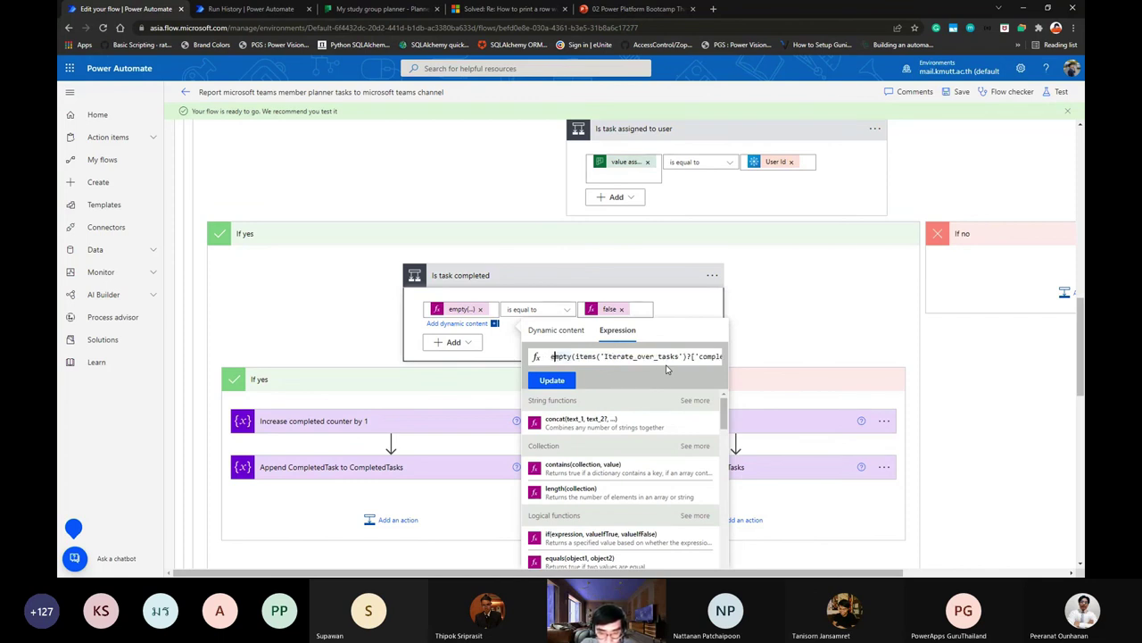